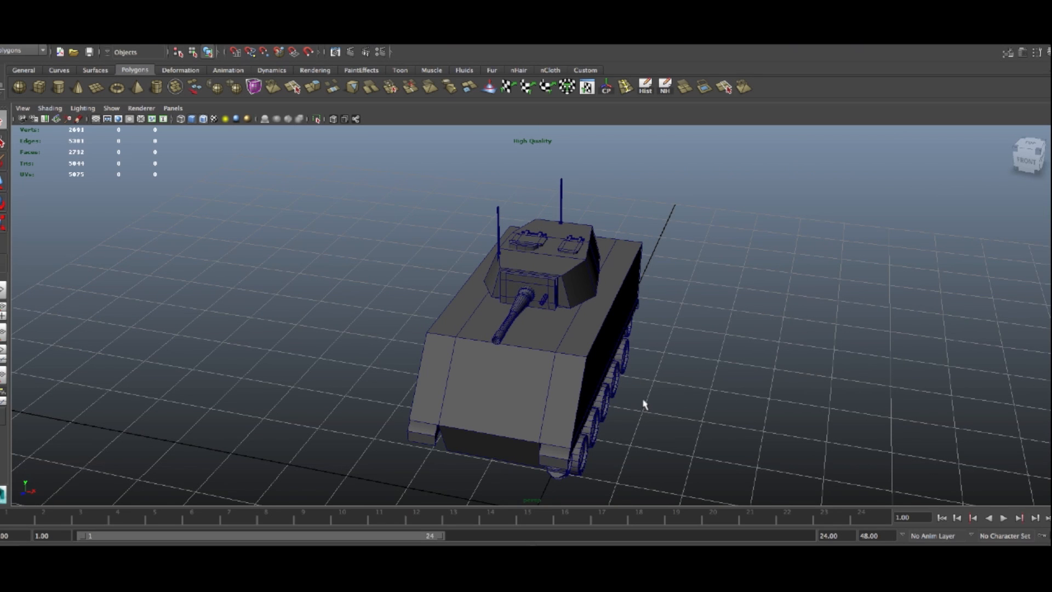
Select the five road wheels, the toothed front wheel and the rear wheel along one side of the hull
left_click_drag(734, 404, 559, 388, "alt")
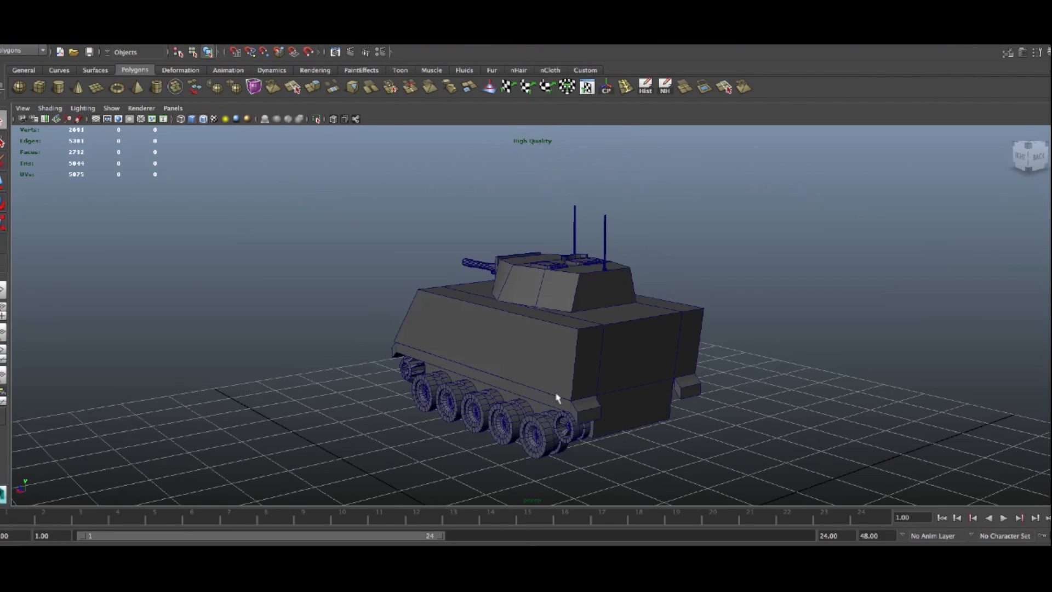
left_click(414, 374)
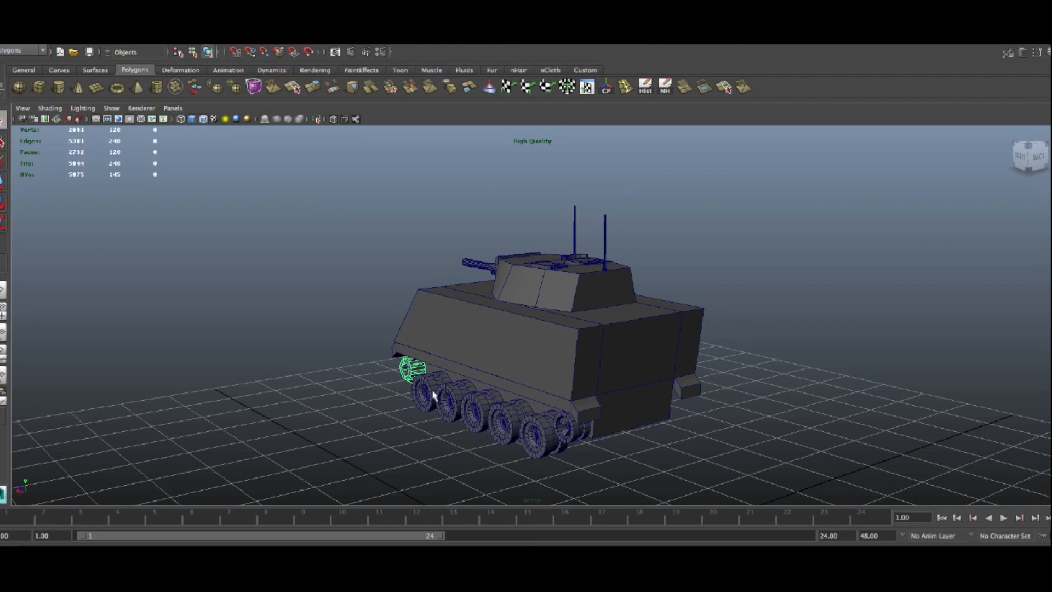
left_click(426, 389, "shift")
left_click(453, 400, "shift")
left_click(481, 414, "shift")
left_click(510, 426, "shift")
left_click(546, 433, "shift")
left_click(567, 434, "shift")
Add the hubs of the front and rear wheels to the selection and group all the wheel parts
left_click_drag(614, 439, 682, 427, "alt")
scroll(682, 426, "up", 4)
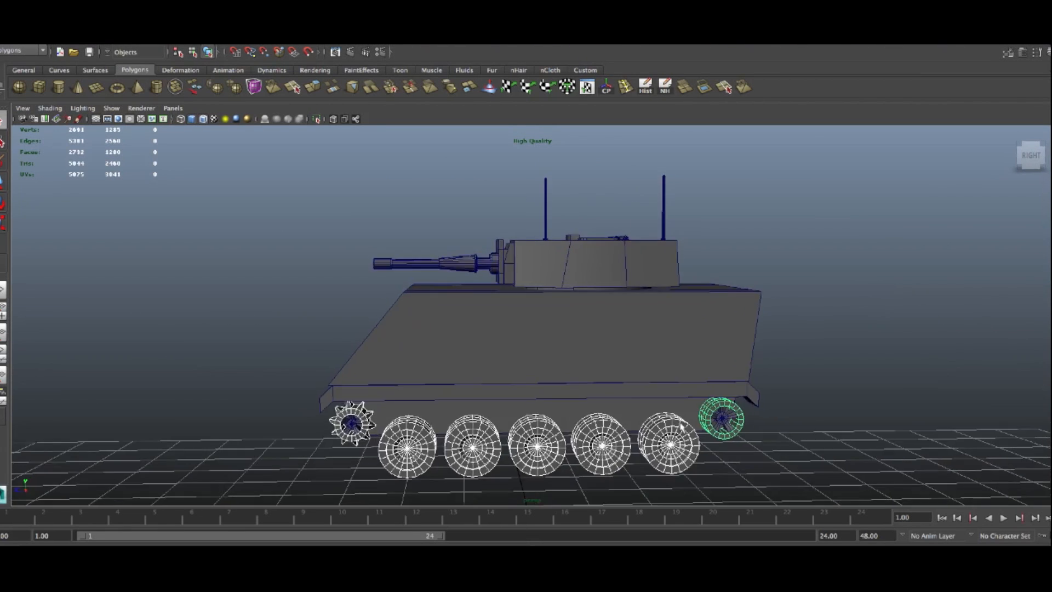
left_click(723, 420, "shift")
left_click(353, 427, "shift")
left_click_drag(353, 426, 285, 420, "alt")
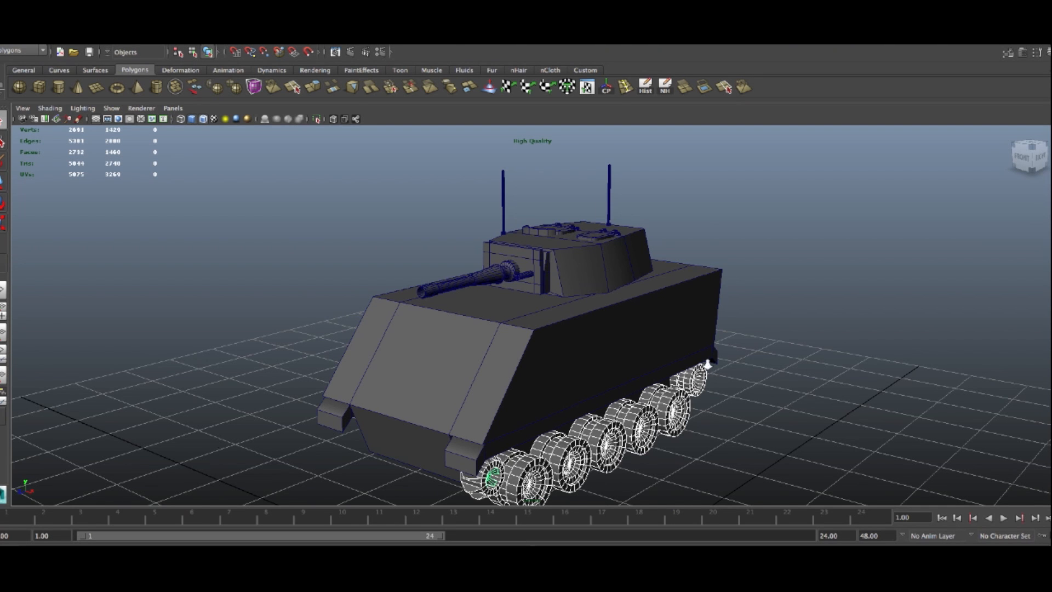
right_click_drag(707, 364, 689, 382, "alt")
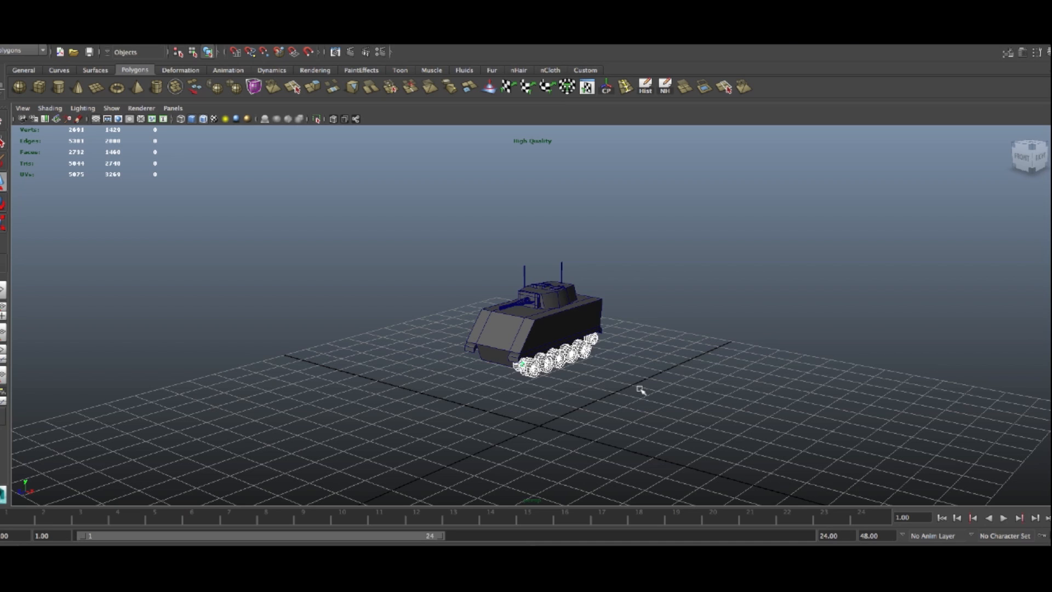
key("ctrl+g")
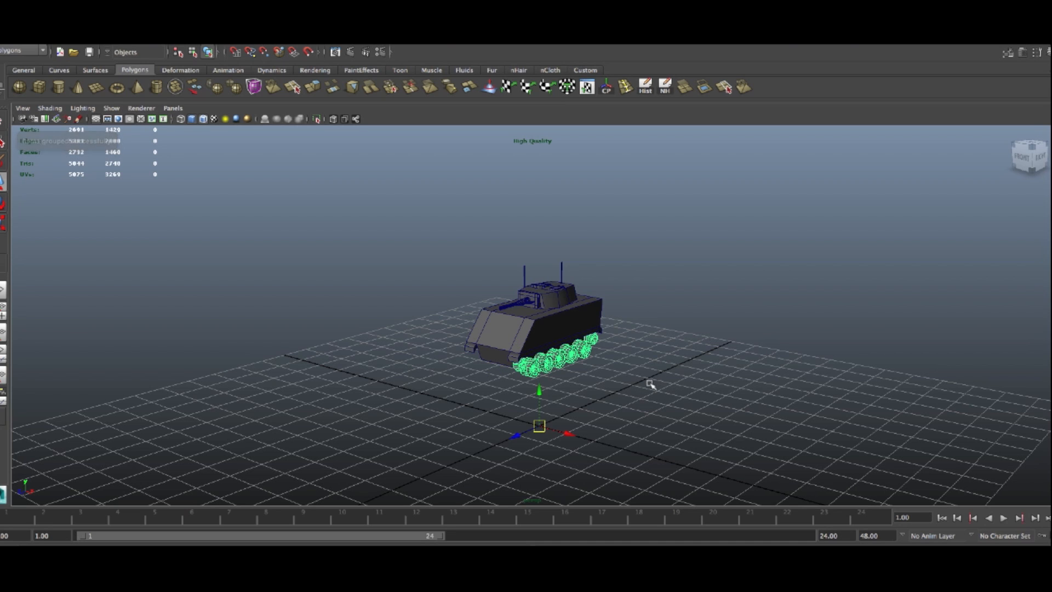
left_click_drag(633, 370, 700, 381, "alt")
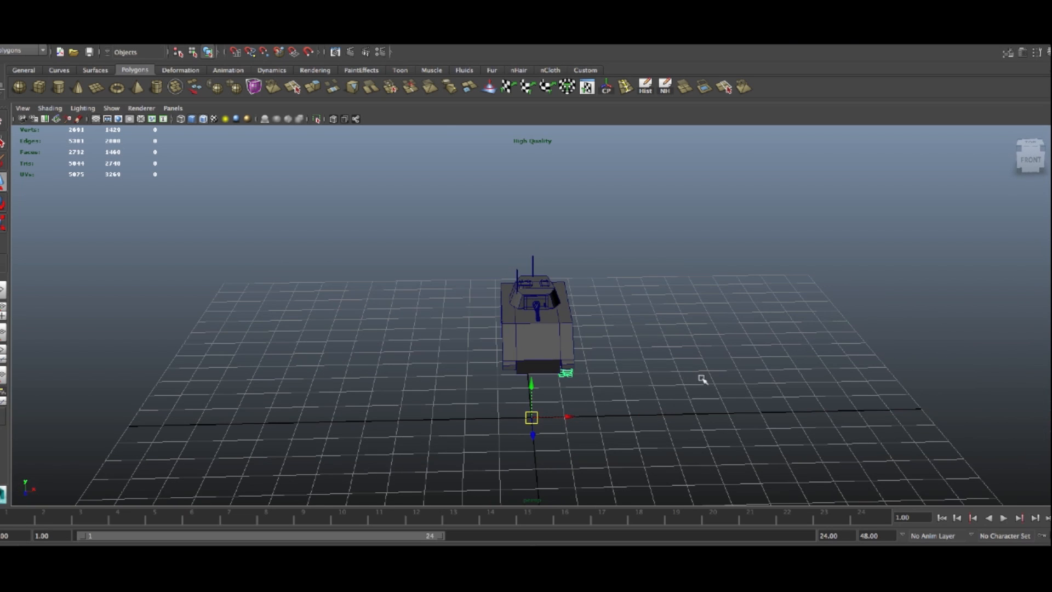
Duplicate the wheel group and mirror the copy to the hull's opposite side with Scale X -1
left_click(1047, 53)
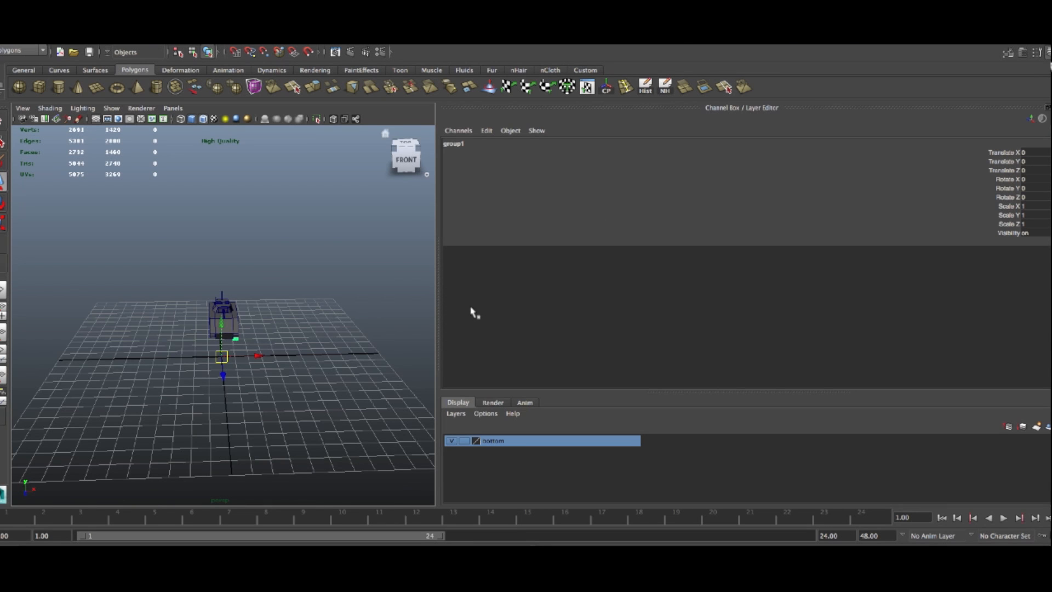
left_click_drag(440, 303, 727, 317)
key("ctrl+g")
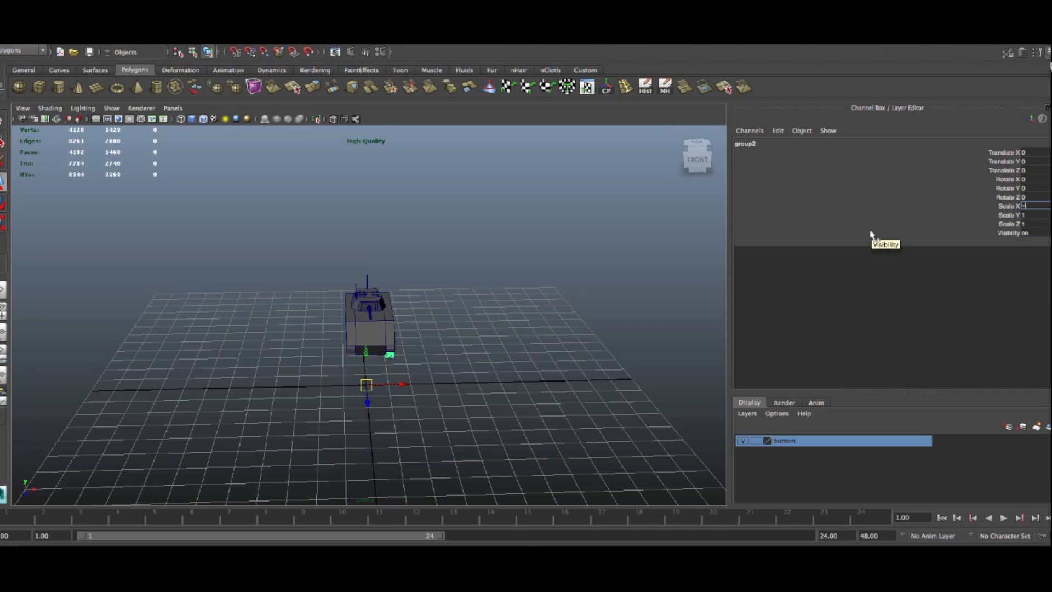
key("Return")
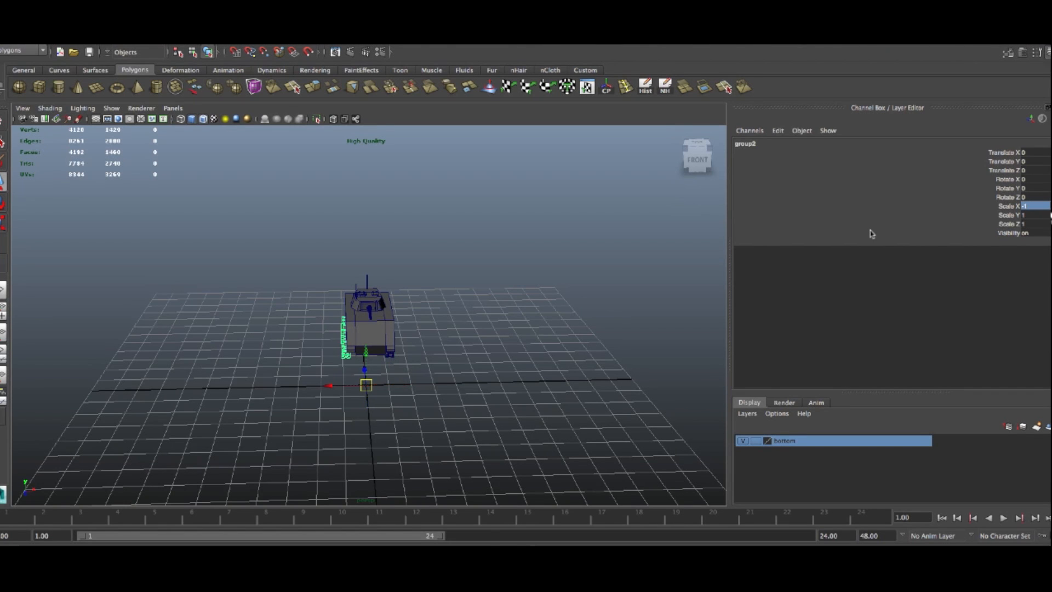
Hide the channel box and examine the mirrored wheels' fit under the hull from several sides
left_click_drag(355, 367, 613, 408, "alt")
key("f")
left_click_drag(396, 311, 336, 390, "alt")
scroll(337, 391, "down", 10)
left_click_drag(392, 418, 707, 337, "alt")
left_click(1049, 52)
scroll(582, 309, "up", 10)
left_click_drag(416, 331, 566, 347, "alt")
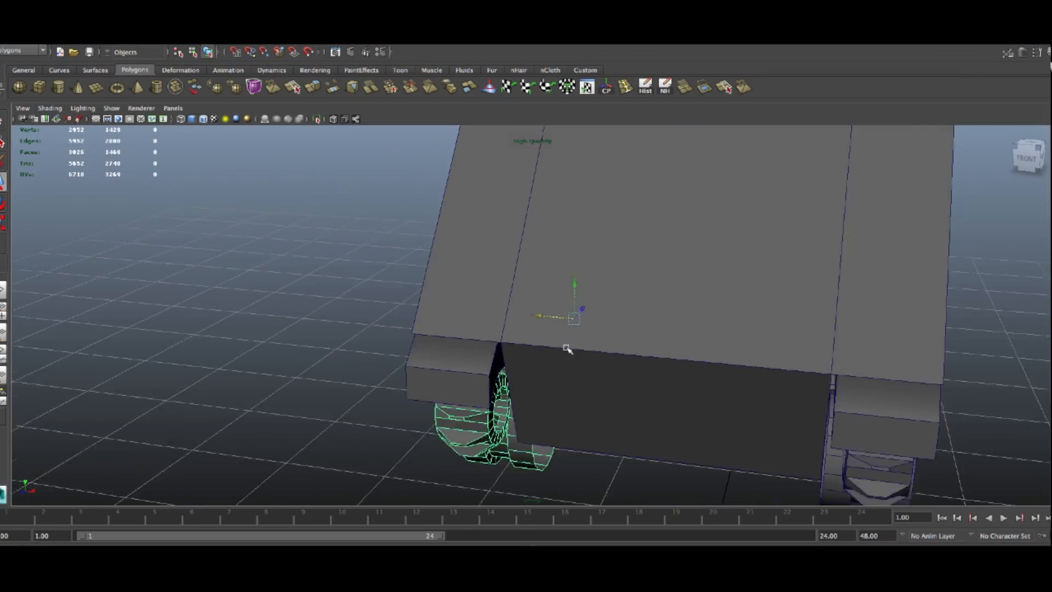
scroll(548, 385, "down", 6)
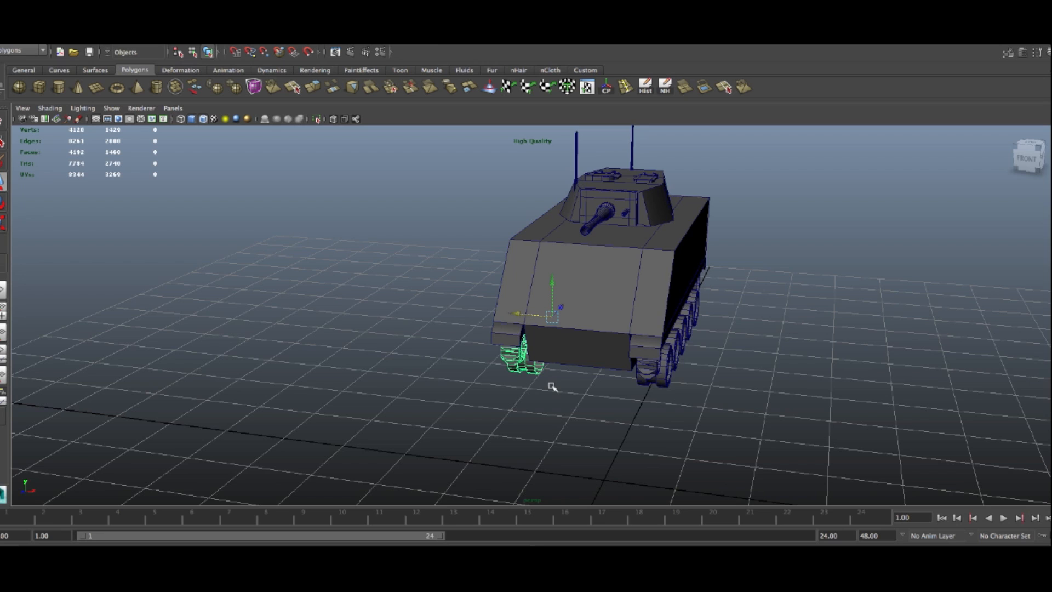
left_click_drag(531, 402, 795, 426, "alt")
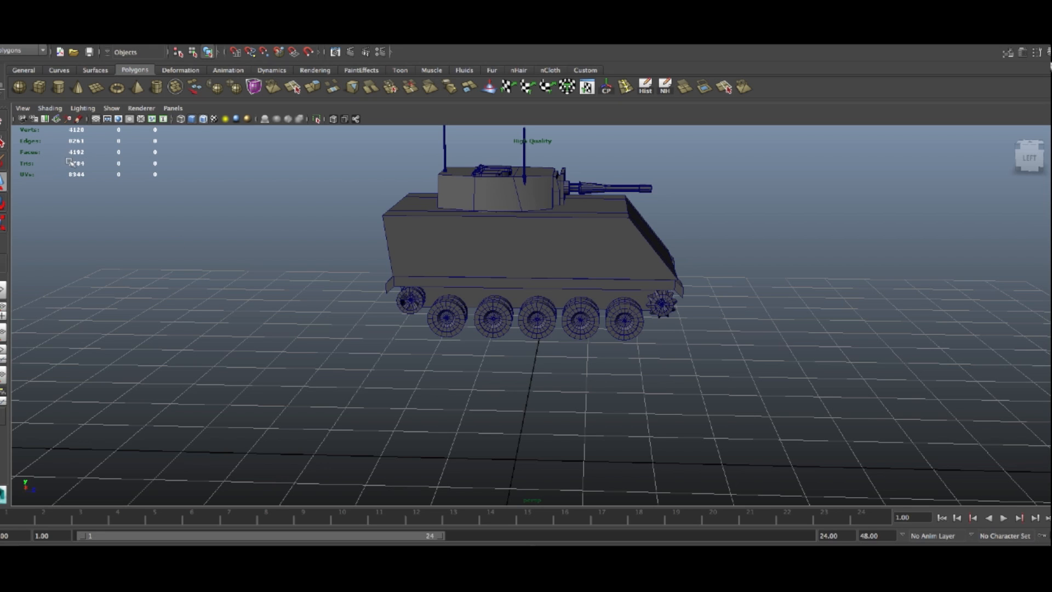
Delete every other lengthwise edge line around the main gun barrel to lower its polygon count
left_click_drag(630, 215, 486, 236, "alt")
left_click(571, 274)
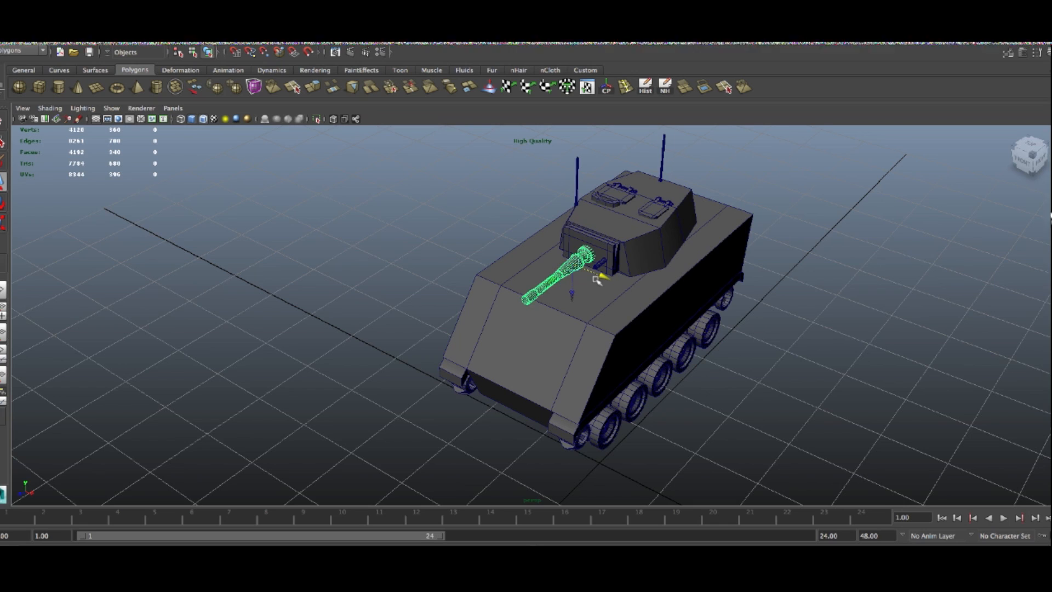
key("f")
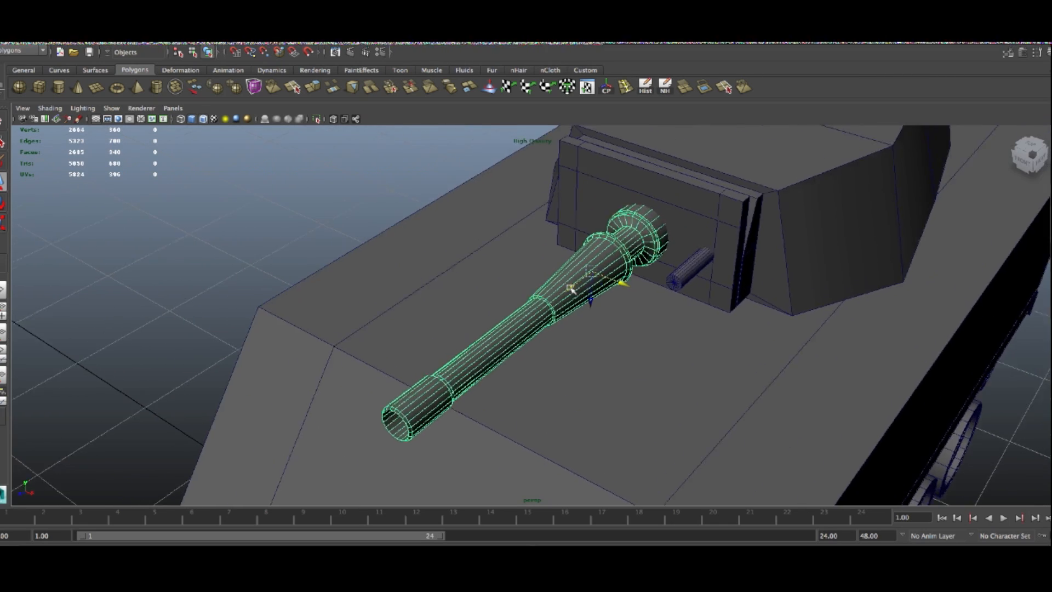
scroll(571, 289, "up", 5)
scroll(584, 280, "up", 2)
left_click_drag(587, 299, 613, 300, "alt")
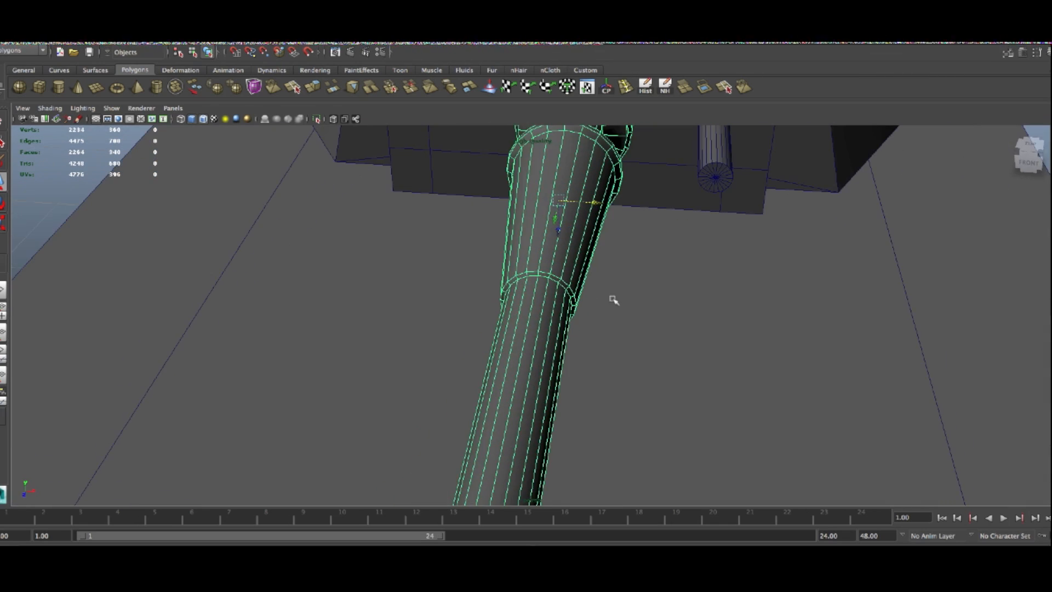
mouse_move(550, 299)
right_mouse_down()
mouse_move(552, 290)
mouse_move(541, 301)
right_mouse_up()
double_click(532, 303)
left_click_drag(612, 339, 514, 329, "alt")
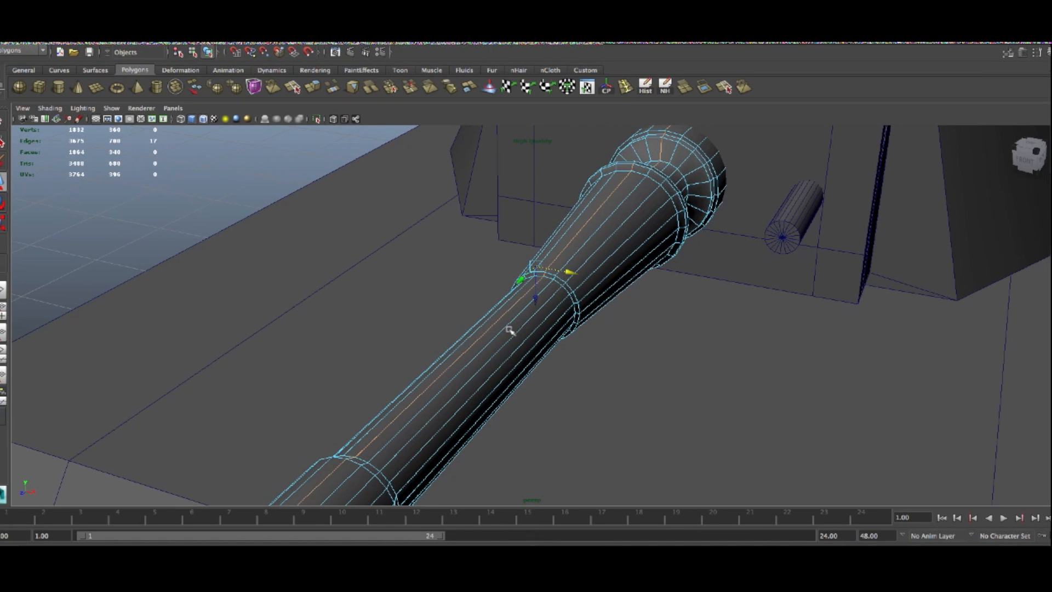
double_click(515, 329, "shift")
left_click_drag(558, 360, 499, 353, "alt")
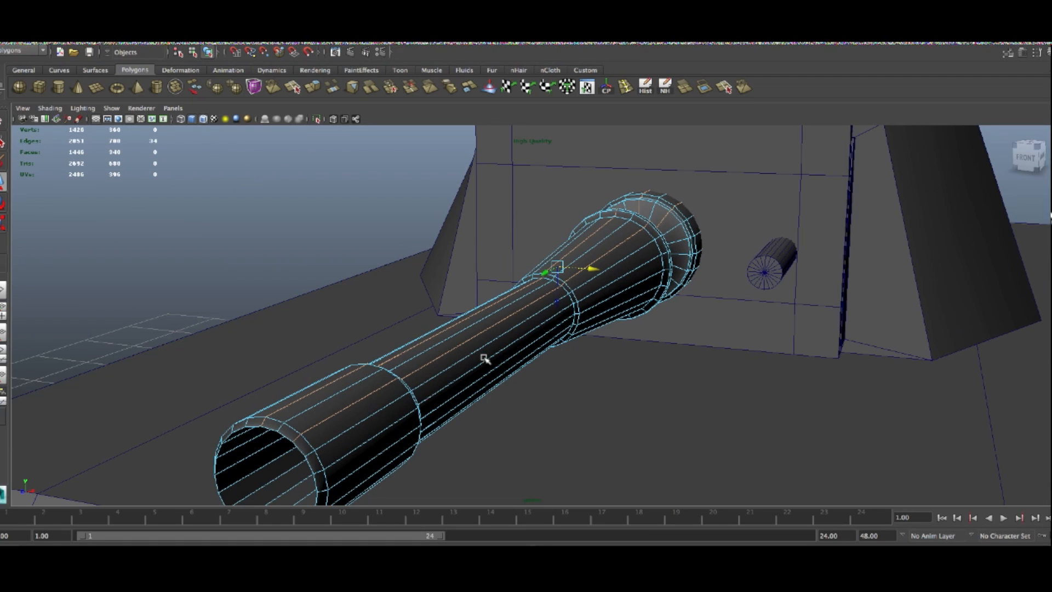
double_click(499, 367, "shift")
double_click(491, 381, "shift")
left_click_drag(592, 389, 665, 368, "alt")
double_click(485, 320, "shift")
key("Delete")
Delete the leftover vertices on the gun barrel and return it to object mode
right_click_drag(620, 350, 598, 351)
scroll(609, 354, "down", 6)
left_click_drag(692, 420, 356, 223)
key("Delete")
right_click_drag(527, 322, 595, 300)
left_click_drag(787, 272, 587, 265, "alt")
scroll(584, 258, "down", 8)
scroll(585, 253, "up", 10)
scroll(618, 264, "up", 5)
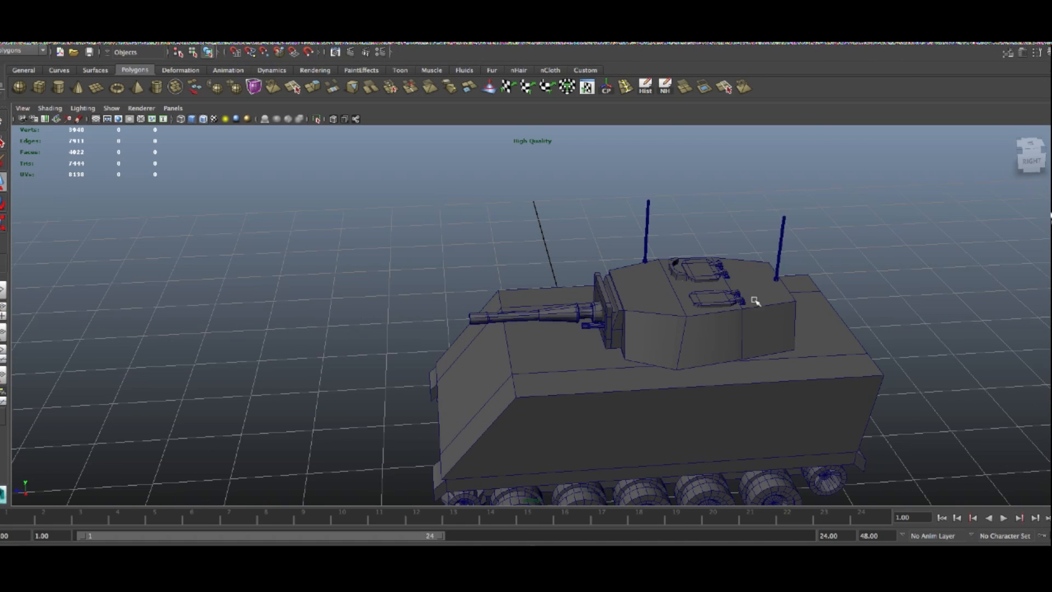
left_click(752, 301)
key("f")
right_click_drag(626, 308, 628, 280)
scroll(654, 296, "down", 7)
scroll(652, 297, "up", 6)
scroll(650, 297, "down", 7)
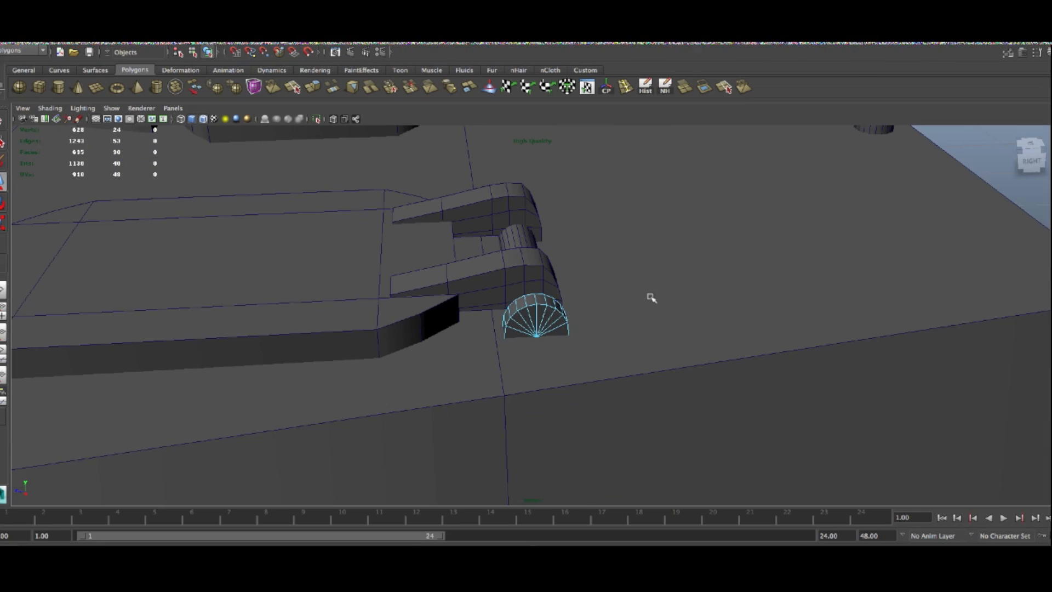
left_click_drag(630, 299, 661, 306, "alt")
Reduce the hinge rod of the hatch without the curved guard by 50 percent
left_click(407, 251)
left_click_drag(411, 251, 466, 248, "alt")
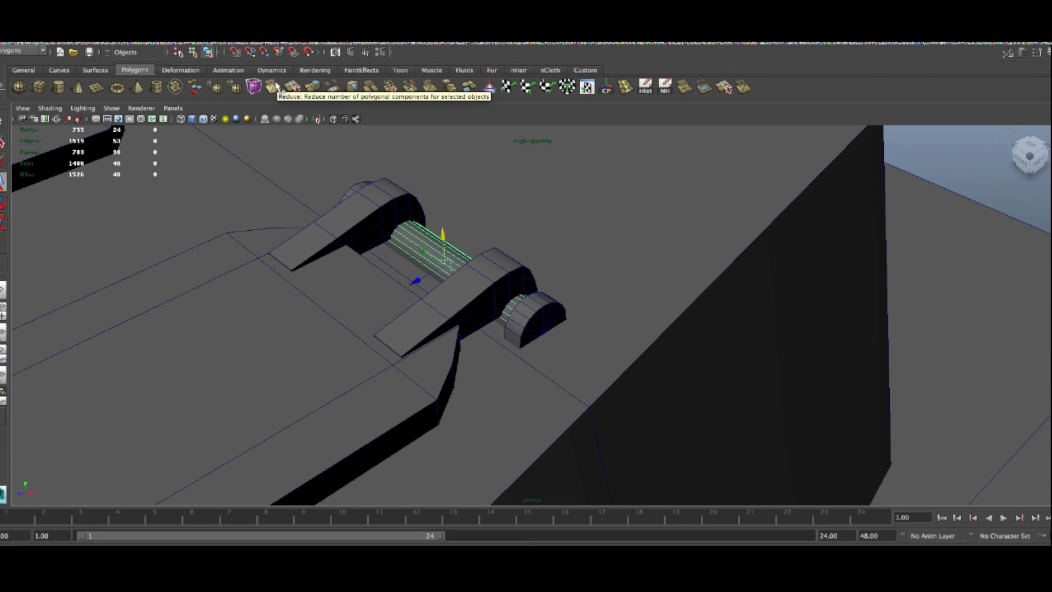
left_click(274, 87)
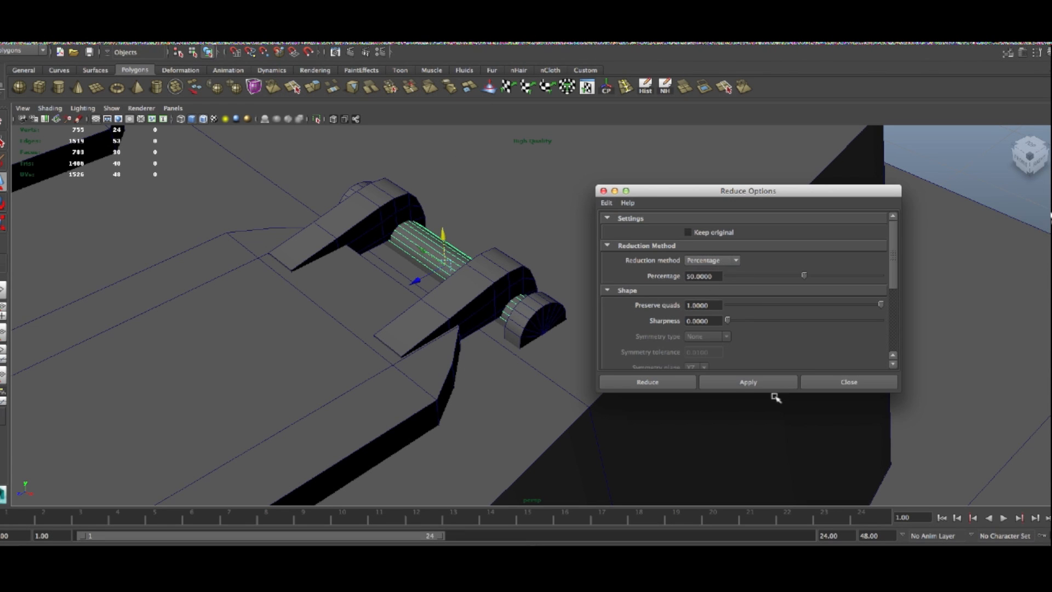
left_click(759, 389)
scroll(387, 315, "down", 5)
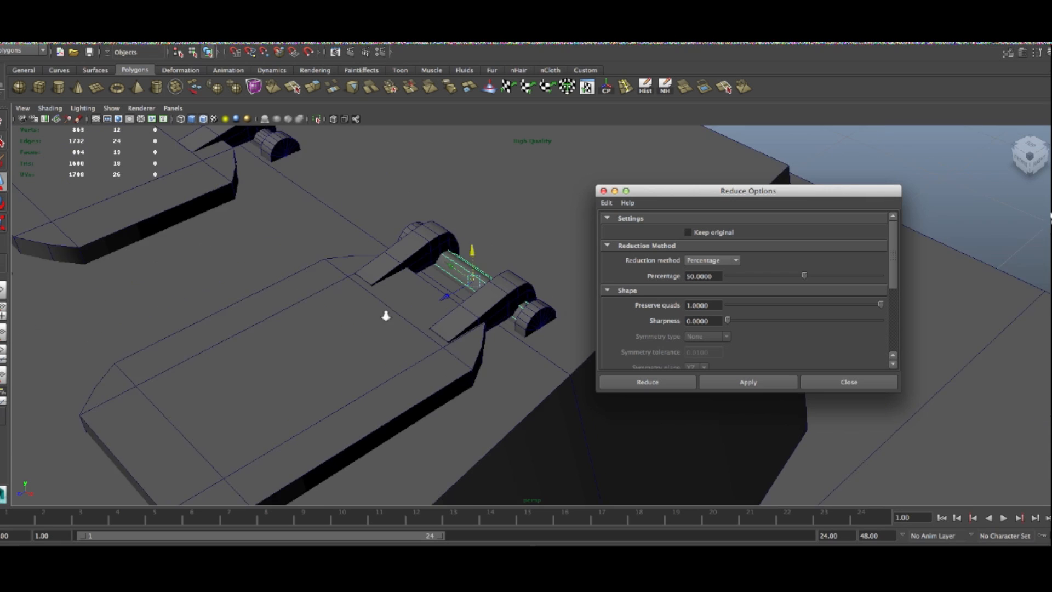
scroll(532, 263, "down", 3)
left_click(606, 203)
left_click(617, 223)
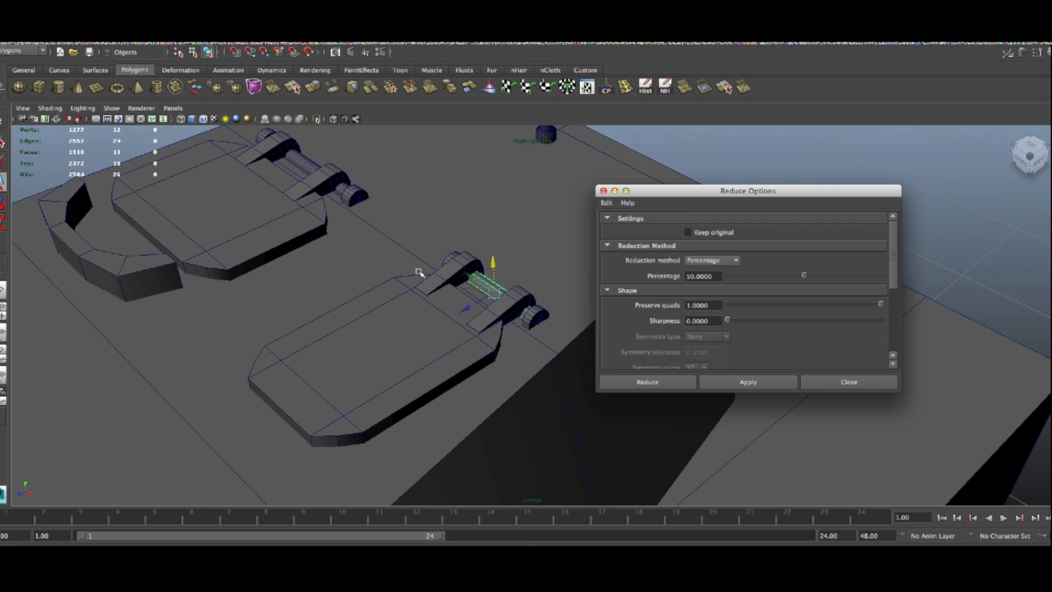
Reduce the hinge rod of the hatch beside the curved guard by 50 percent
left_click(415, 228)
left_click_drag(299, 184, 192, 211, "alt")
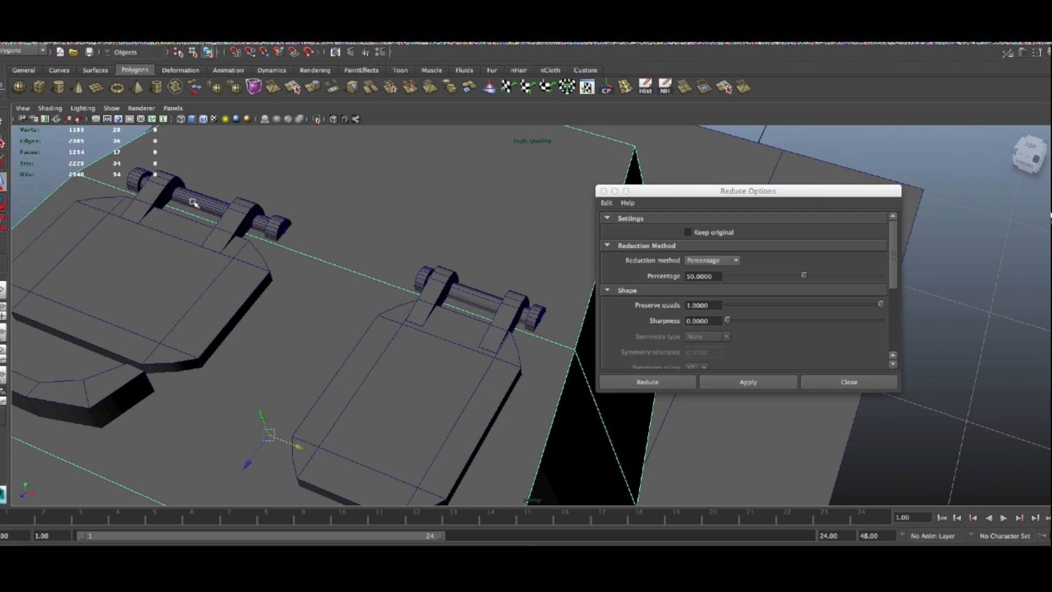
left_click(193, 203)
left_click(748, 381)
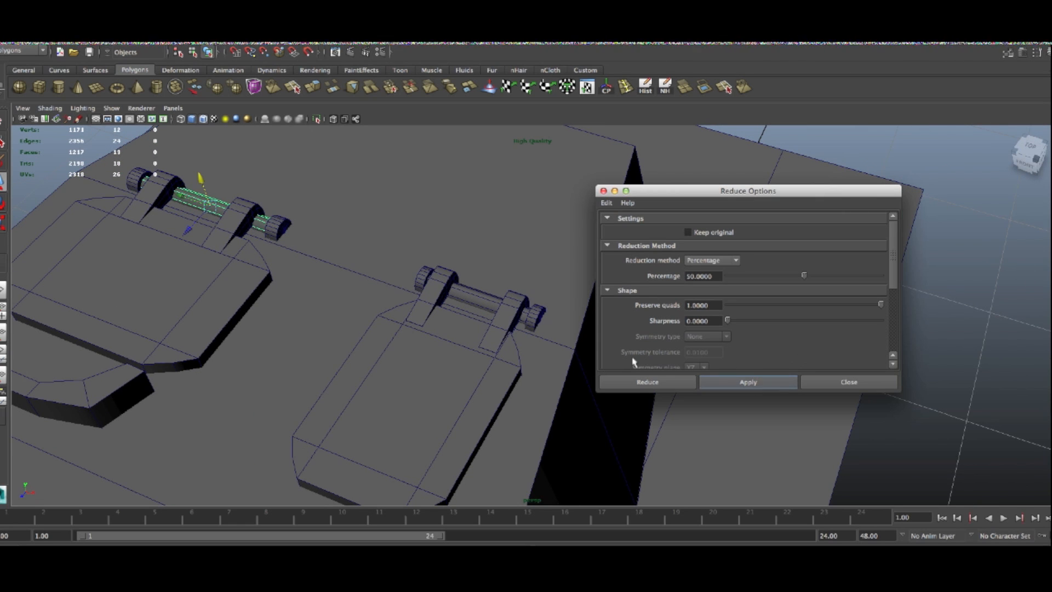
Reduce both hinge end caps of the hatch without the curved guard by 50 percent
left_click(526, 317)
left_click(748, 381)
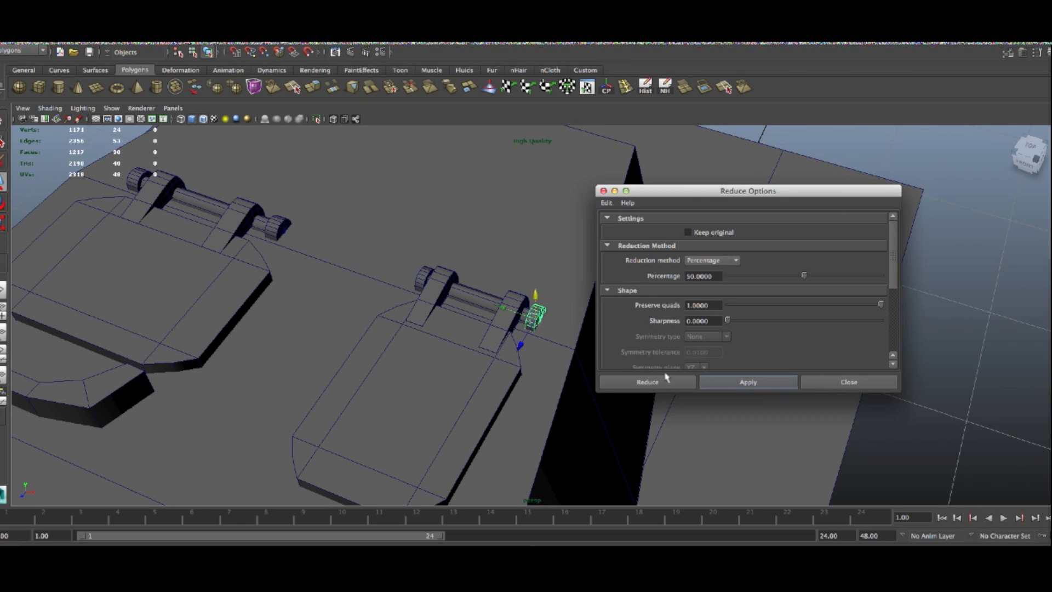
left_click(419, 275)
left_click_drag(500, 345, 328, 454, "alt")
left_click(773, 381)
Reduce both hinge end caps of the hatch beside the curved guard by 50 percent
left_click(418, 445)
left_click_drag(418, 445, 264, 379, "alt")
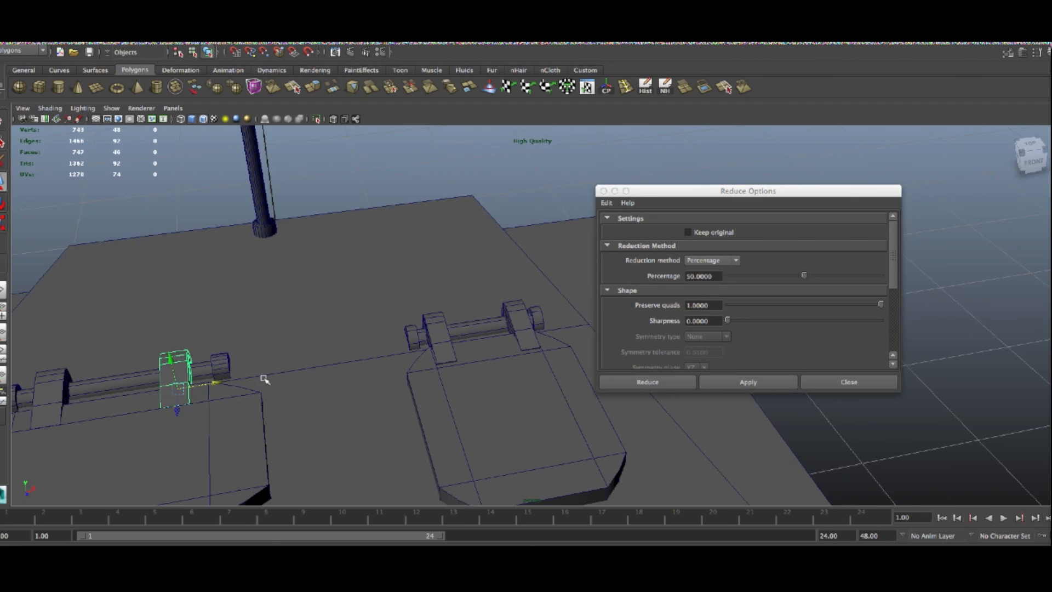
left_click(222, 363)
left_click(233, 368)
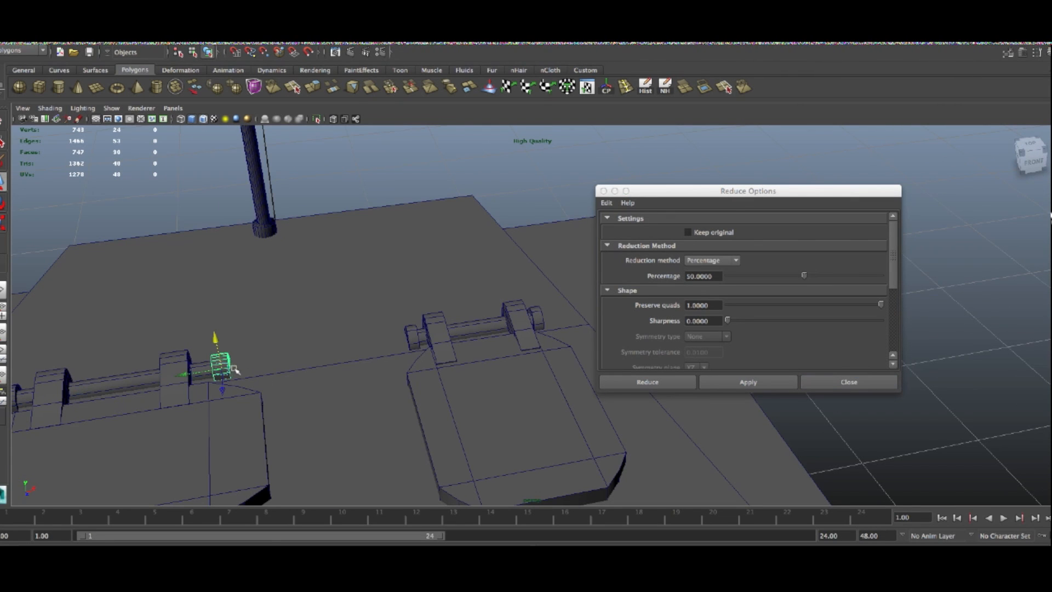
left_click(751, 387)
scroll(151, 378, "down", 4)
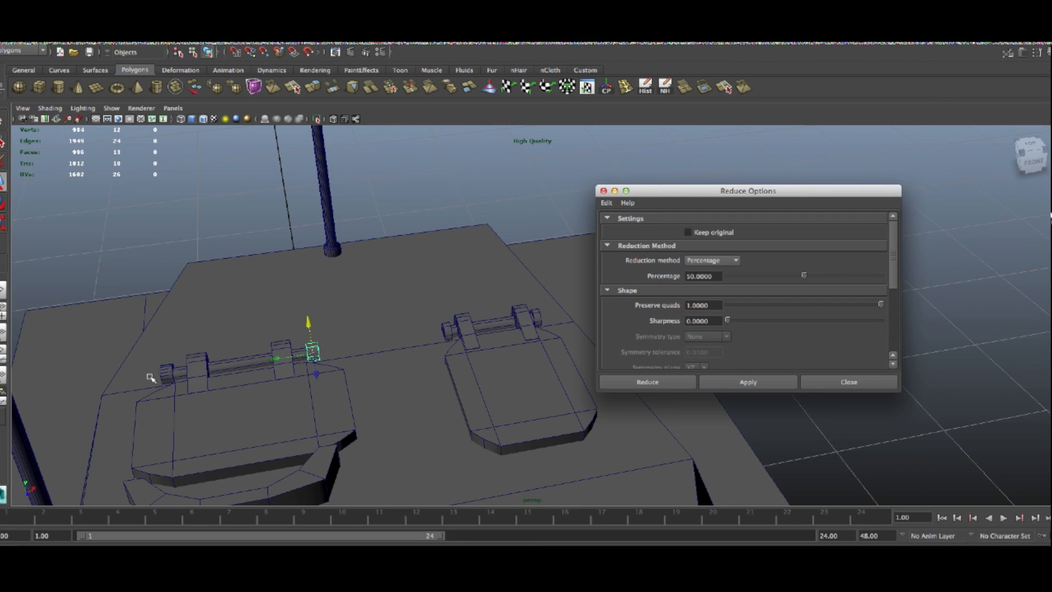
left_click(161, 377)
left_click(738, 386)
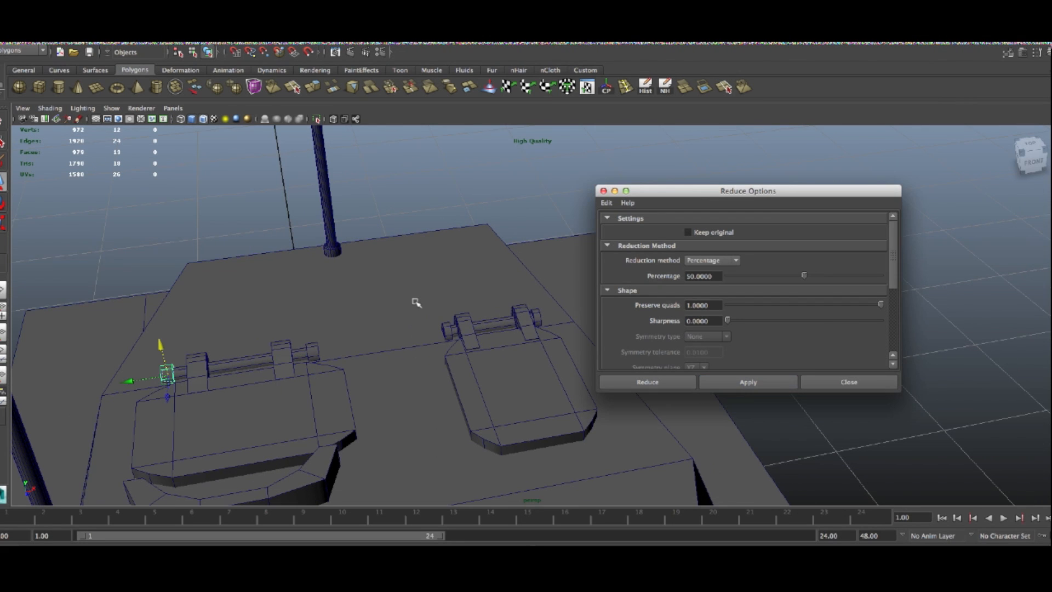
Try reducing the turret's front antenna by 50 percent
scroll(395, 249, "down", 5)
left_click(278, 322)
left_click_drag(307, 322, 355, 308, "alt")
middle_click_drag(355, 308, 539, 294, "alt")
scroll(539, 294, "up", 3)
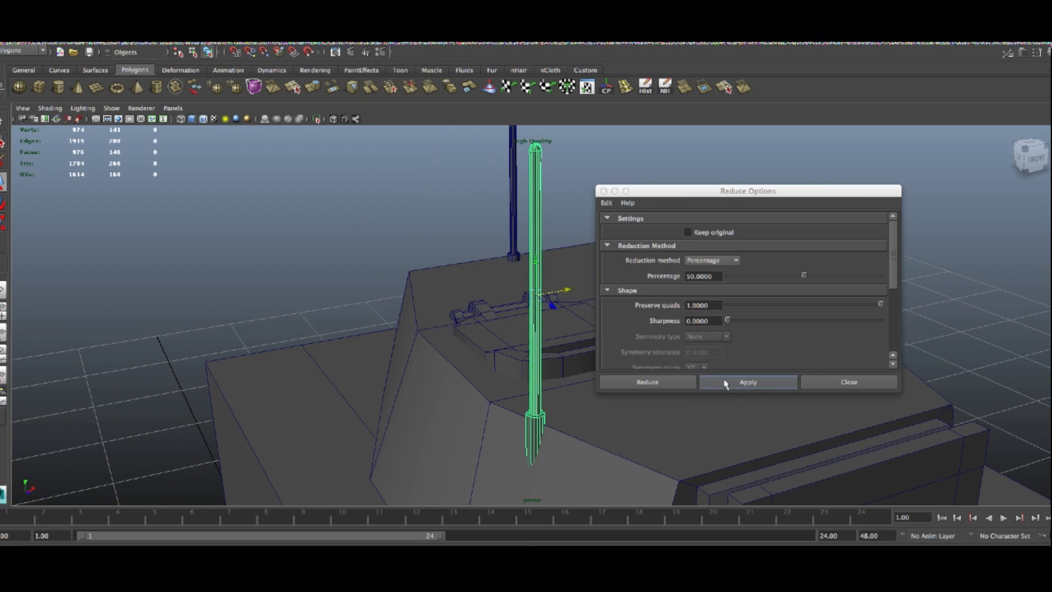
left_click(754, 387)
Try reducing the turret's rear antenna by 50 percent
left_click(341, 219)
left_click_drag(585, 241, 1046, 217, "alt")
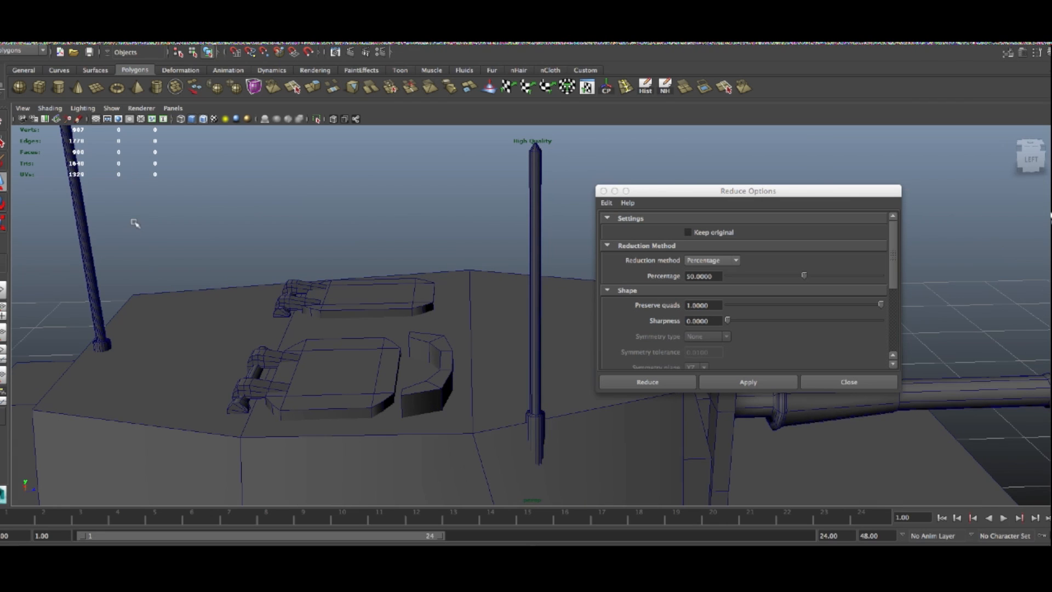
left_click(87, 241)
key("f")
left_click_drag(471, 238, 505, 285, "alt")
right_click_drag(504, 284, 344, 261, "alt")
left_click_drag(443, 260, 432, 298, "alt")
left_click(774, 383)
Undo the reduction of the rear antenna
left_click_drag(440, 266, 592, 250, "alt")
key("z")
key("z")
left_click_drag(404, 242, 283, 253, "alt")
key("z")
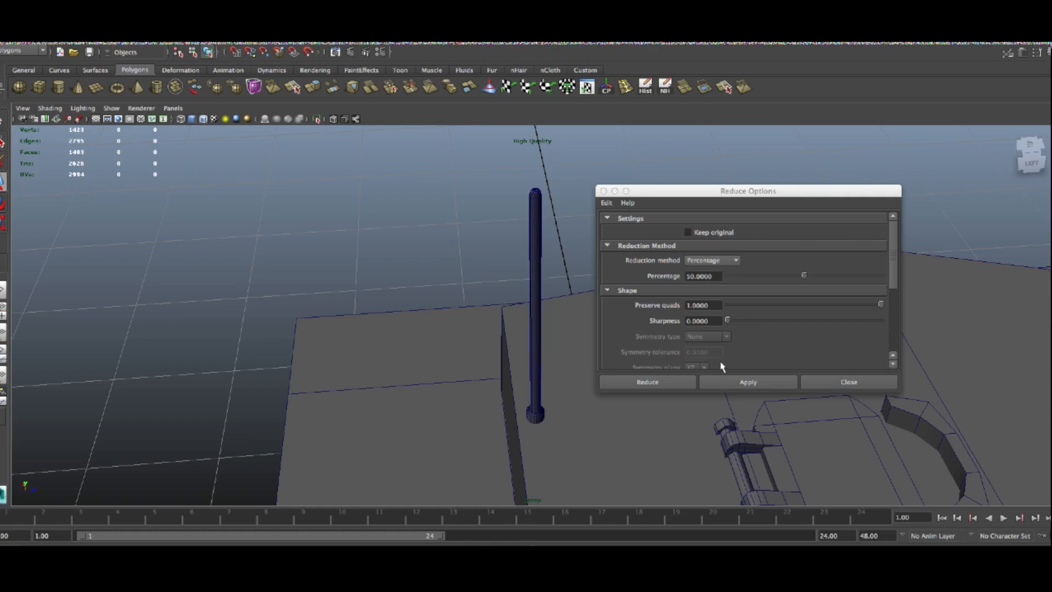
Close the Reduce options and undo the reduction of the front antenna
scroll(722, 366, "down", 5)
left_click(855, 388)
scroll(819, 390, "down", 4)
left_click_drag(817, 389, 762, 385, "alt")
key("z")
key("z")
key("f")
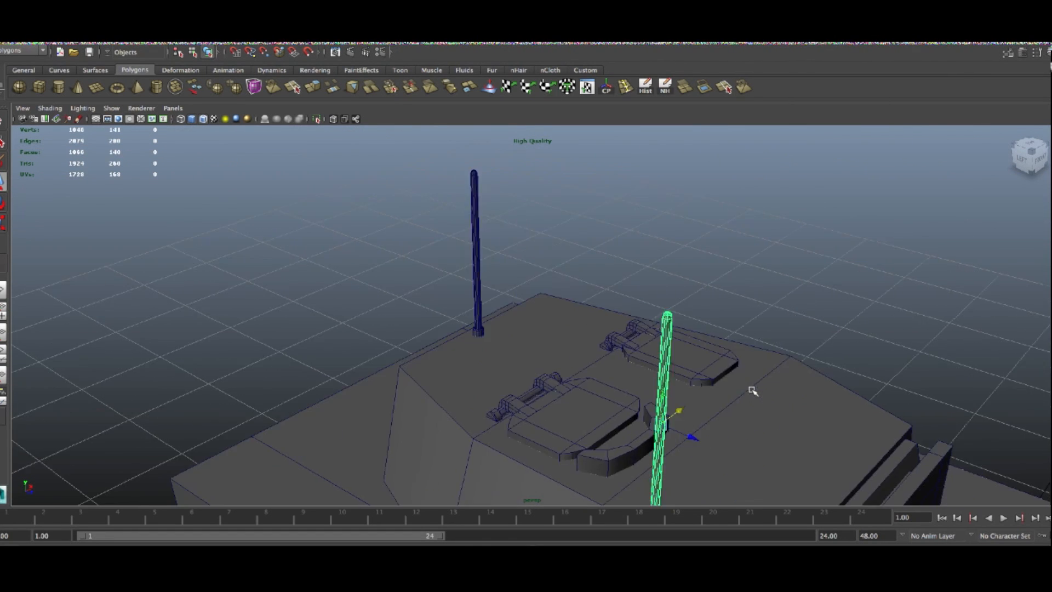
Delete every second lengthwise edge loop around the turret's front antenna
scroll(559, 351, "up", 4)
scroll(558, 355, "up", 4)
right_click_drag(536, 365, 537, 343)
scroll(549, 356, "down", 2)
scroll(550, 356, "up", 2)
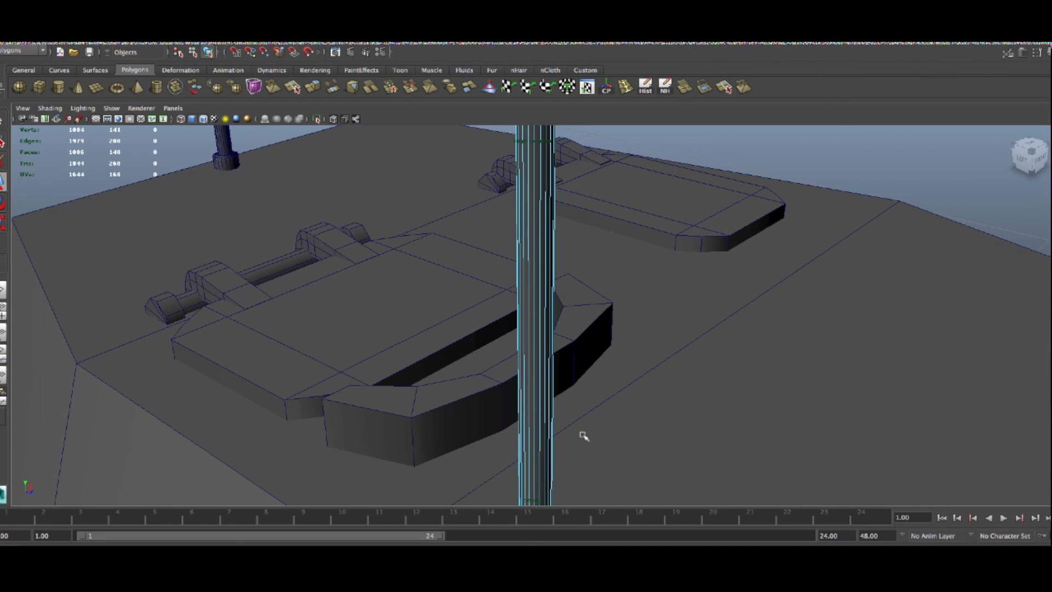
scroll(587, 446, "down", 4)
scroll(516, 434, "up", 2)
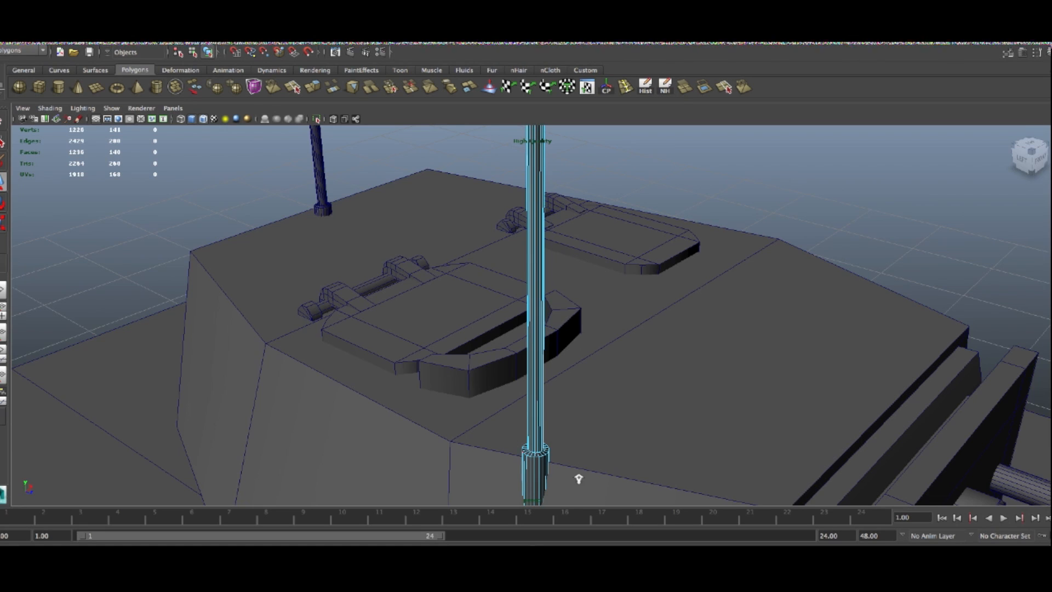
scroll(498, 395, "up", 3)
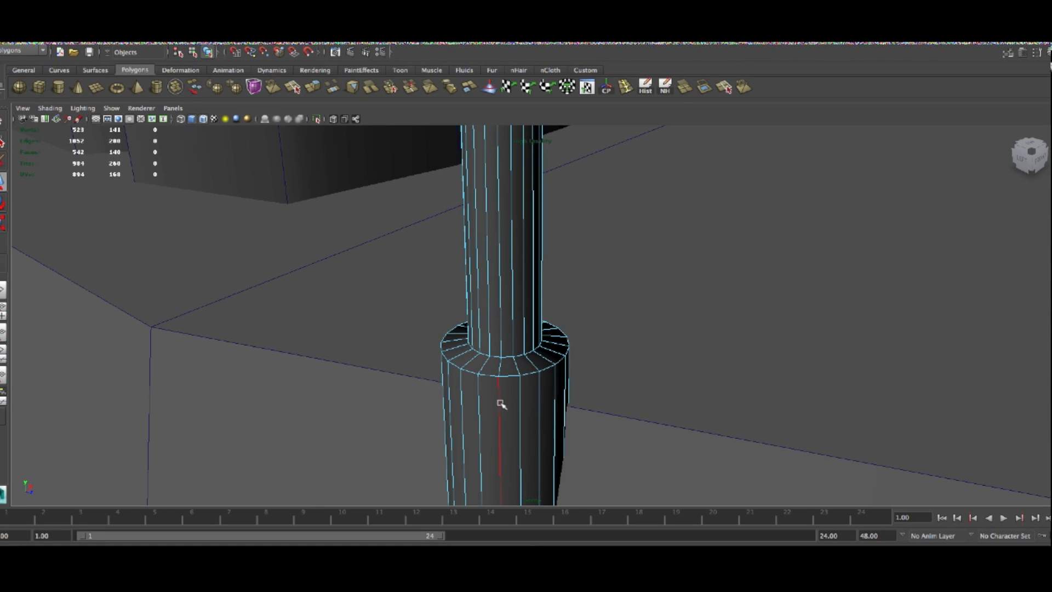
left_click_drag(559, 414, 532, 426, "alt")
left_click(606, 365, "shift")
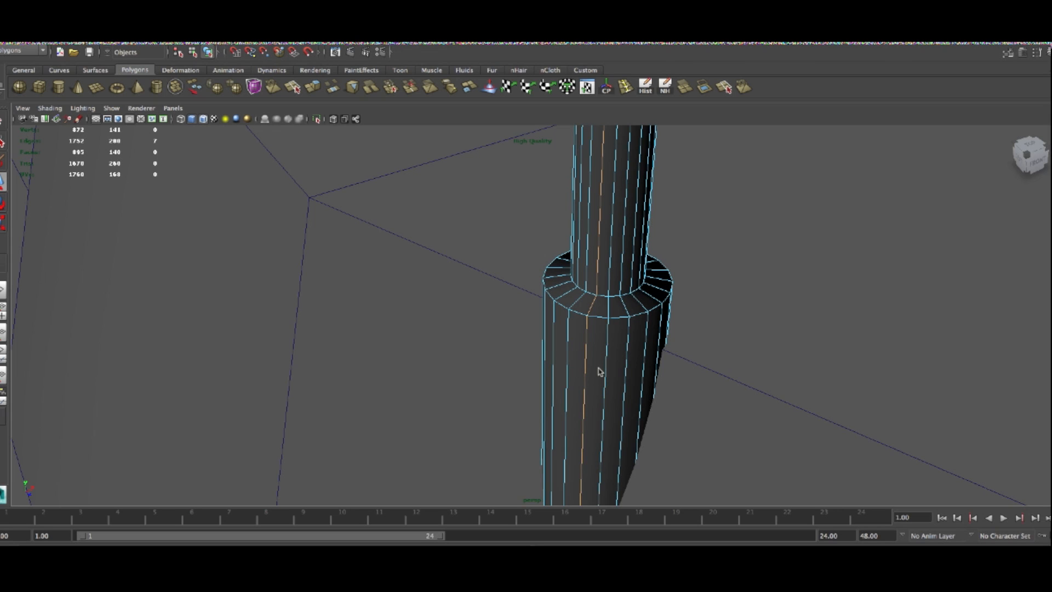
scroll(597, 370, "down", 2)
key("f")
scroll(570, 397, "up", 5)
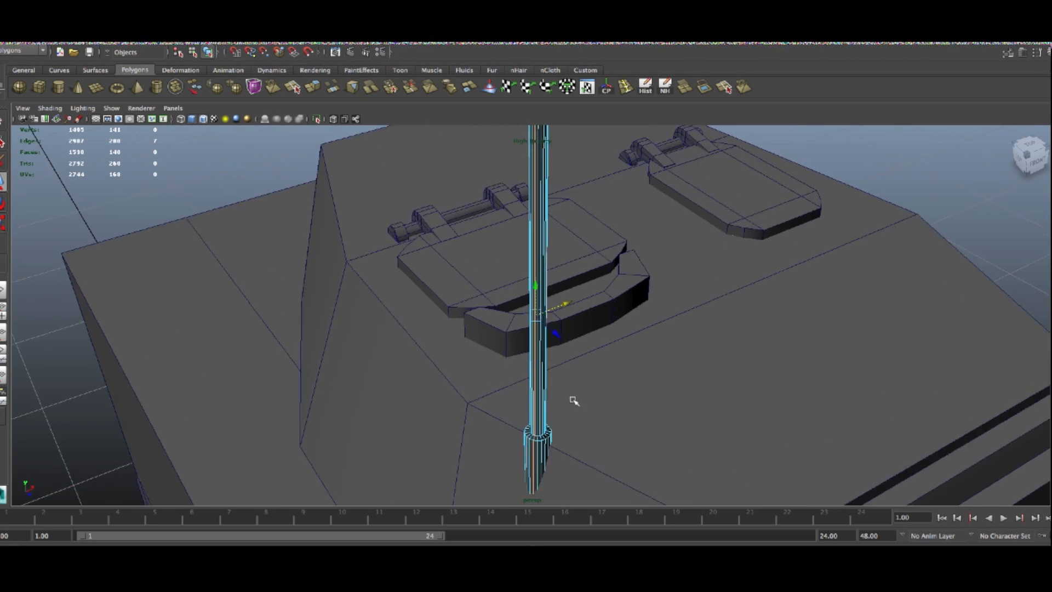
left_click_drag(574, 448, 573, 472, "alt")
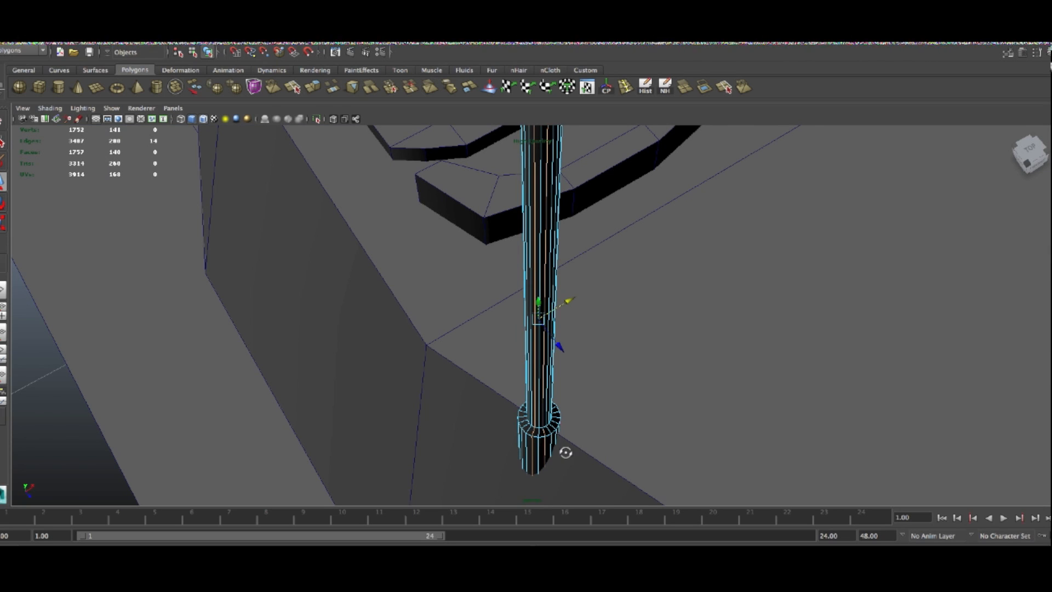
left_click_drag(565, 453, 552, 442, "alt")
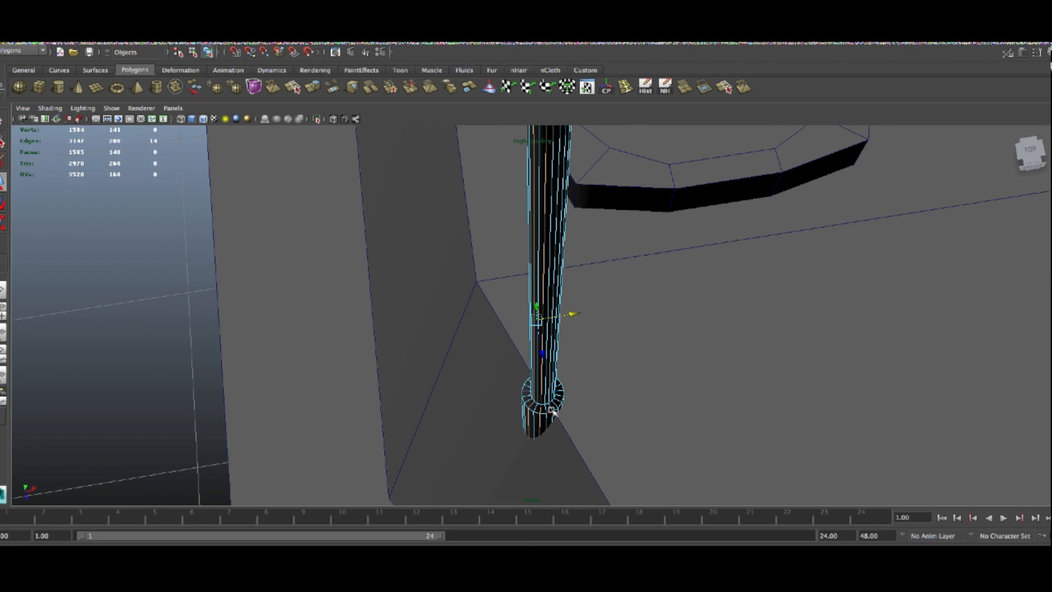
mouse_move(561, 408)
left_mouse_down("alt")
mouse_move(507, 411)
mouse_move(594, 406)
mouse_move(557, 408)
left_mouse_up("alt")
left_click_drag(564, 398, 545, 388, "alt")
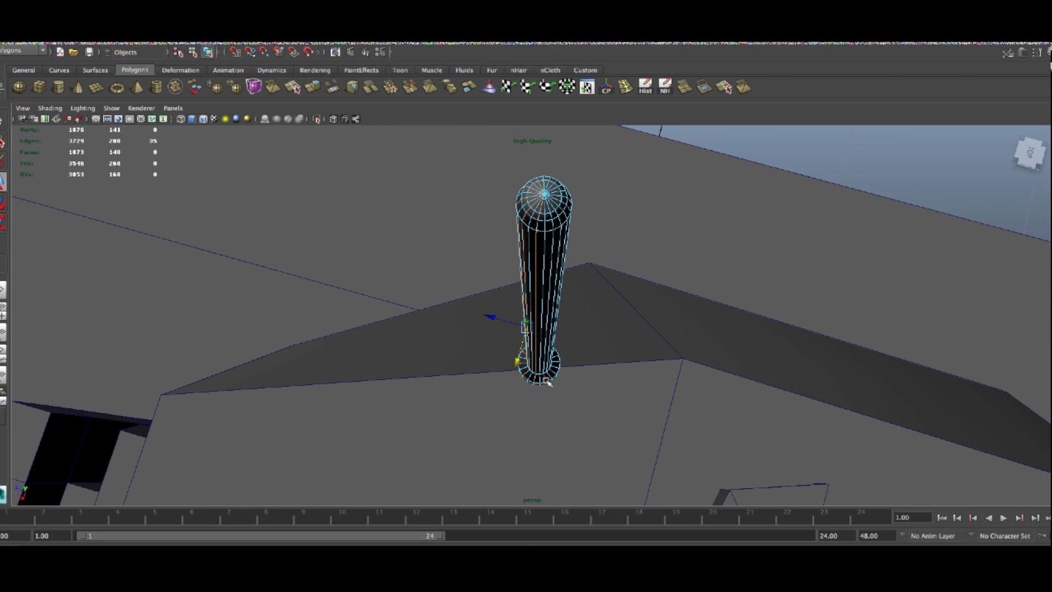
left_click_drag(574, 380, 553, 402, "alt")
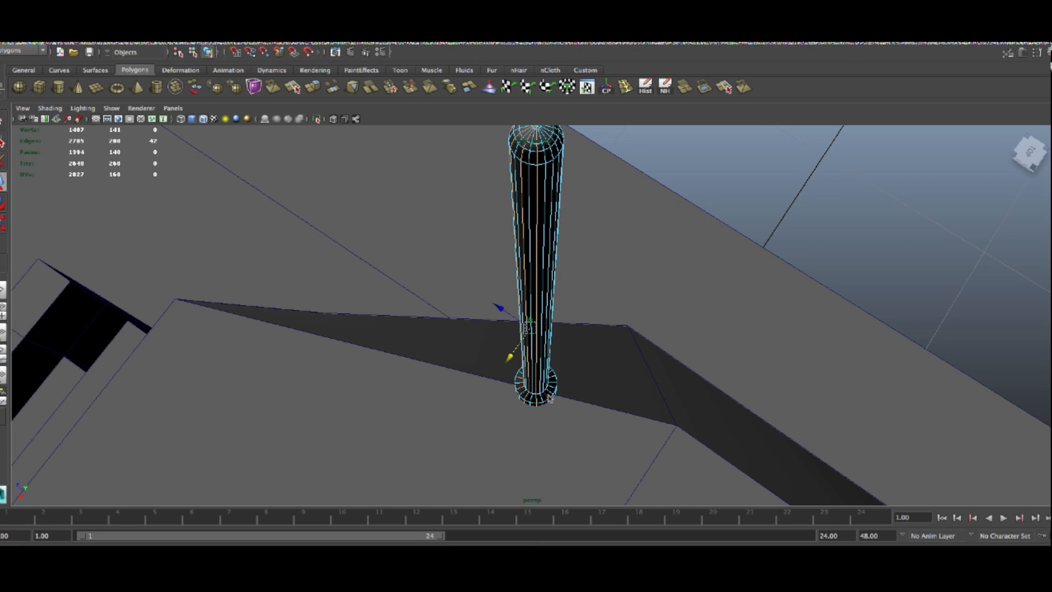
left_click_drag(667, 352, 581, 357, "alt")
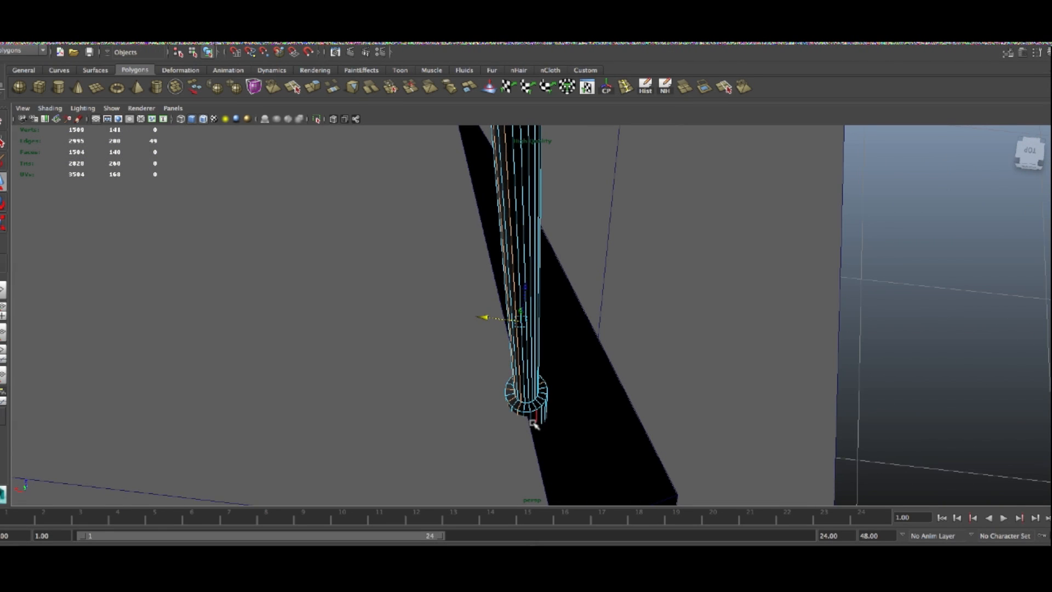
left_click_drag(545, 418, 545, 400, "alt")
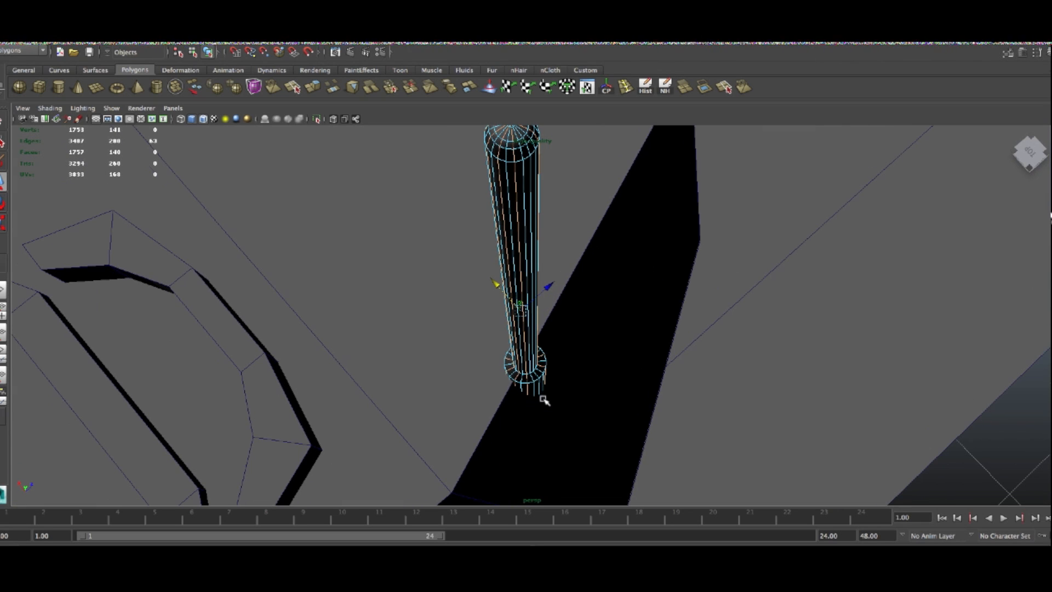
left_click_drag(617, 400, 573, 407, "alt")
key("Delete")
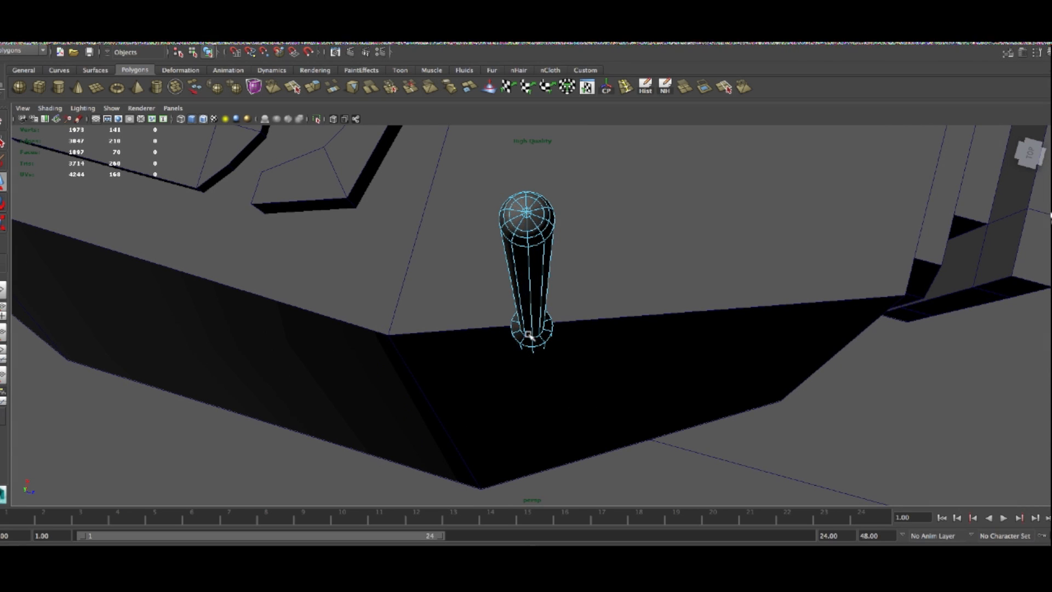
Delete the leftover vertices from the removed edge loops on the front antenna
right_click_drag(537, 324, 490, 324)
left_click_drag(694, 448, 403, 158)
key("Delete")
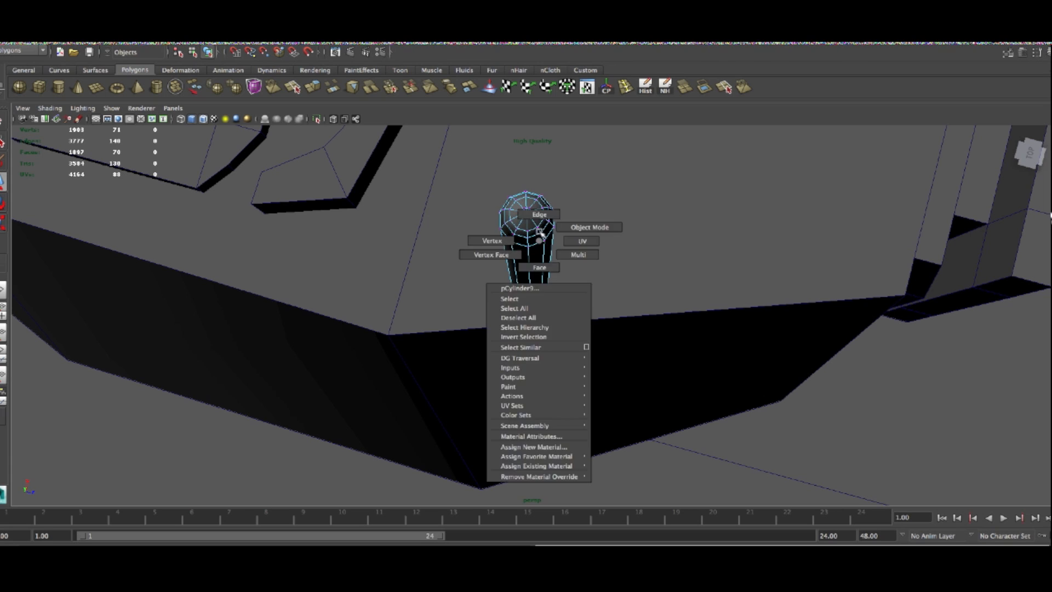
Remove the extra edge ring on the front antenna's rounded tip, delete its leftover vertices and return to object mode
double_click(538, 237)
key("w")
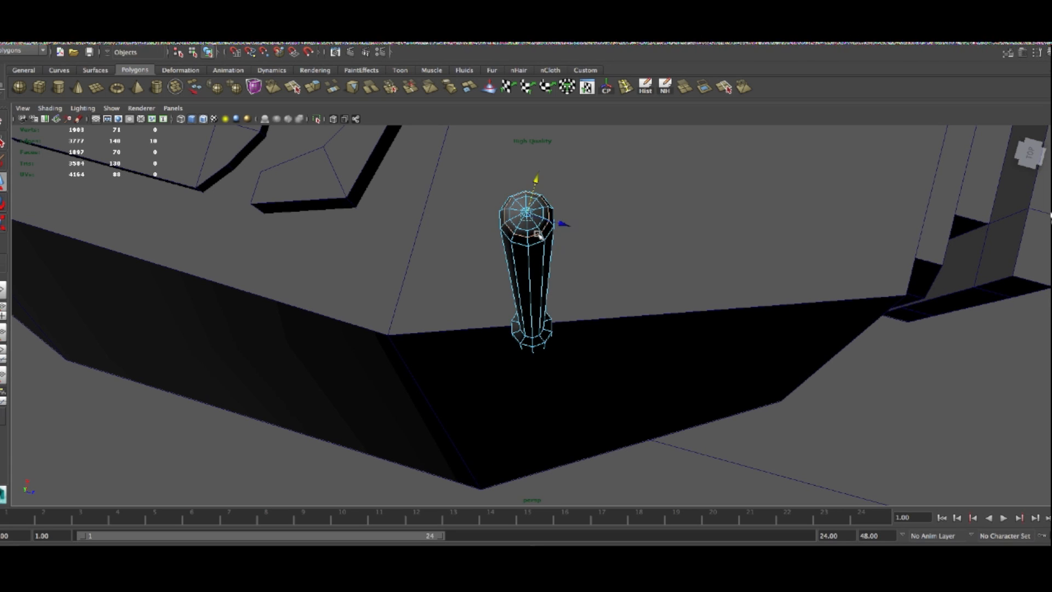
right_click_drag(528, 247, 482, 237)
left_click_drag(462, 177, 570, 297)
key("Delete")
scroll(570, 297, "down", 4)
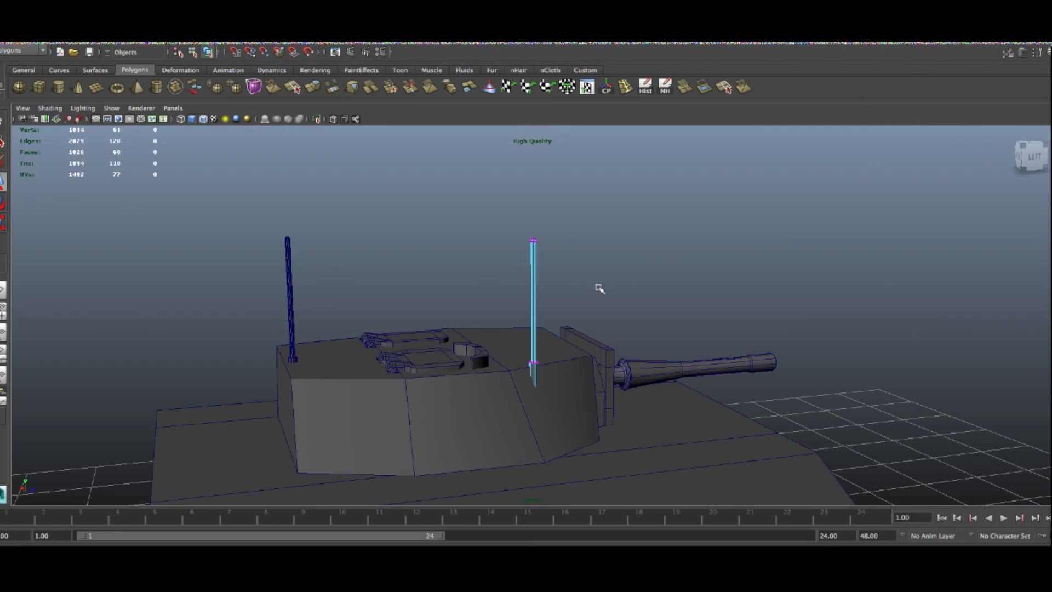
right_click_drag(534, 255, 584, 247)
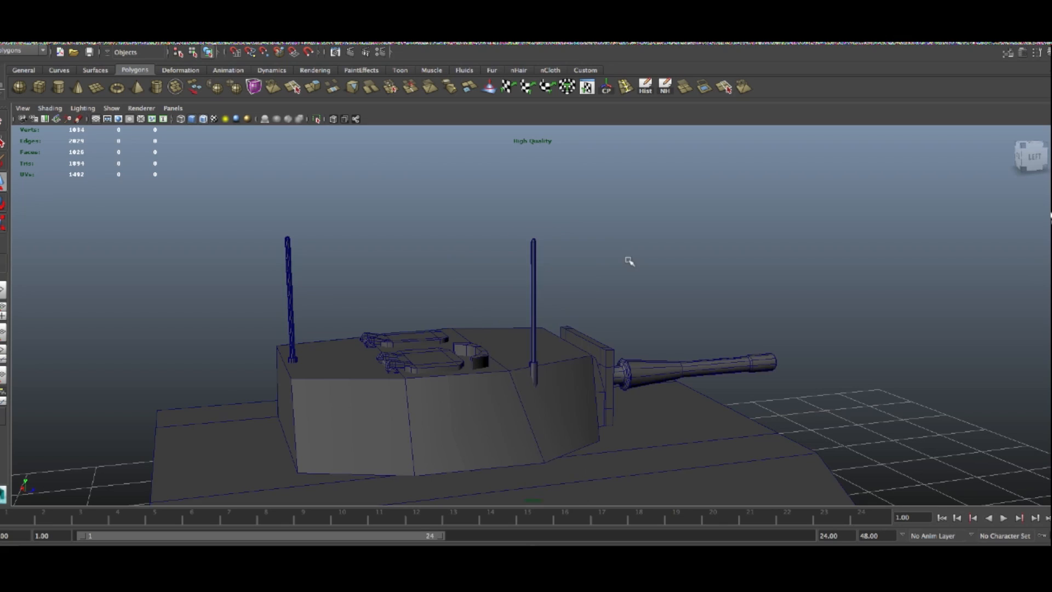
Delete every second lengthwise edge loop of the turret's rear antenna together with the leftover vertices
scroll(627, 261, "up", 3)
scroll(628, 260, "up", 2)
mouse_move(625, 278)
left_mouse_down("alt")
mouse_move(615, 293)
mouse_move(430, 248)
mouse_move(657, 247)
mouse_move(667, 216)
mouse_move(595, 150)
mouse_move(561, 174)
mouse_move(606, 219)
mouse_move(688, 258)
mouse_move(599, 282)
left_mouse_up("alt")
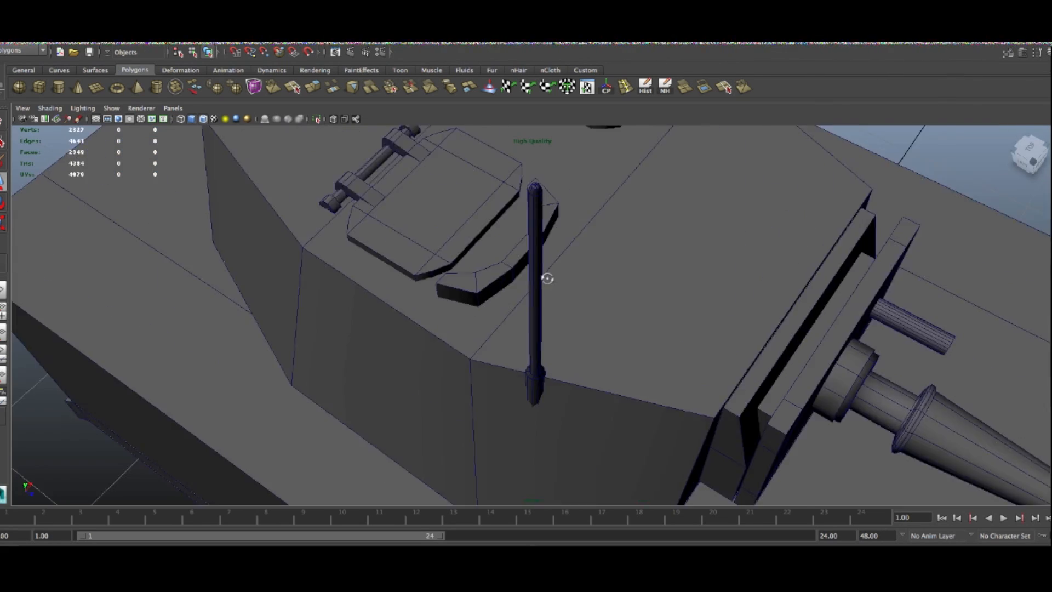
right_click_drag(599, 283, 102, 327, "alt")
left_click(280, 330)
key("f")
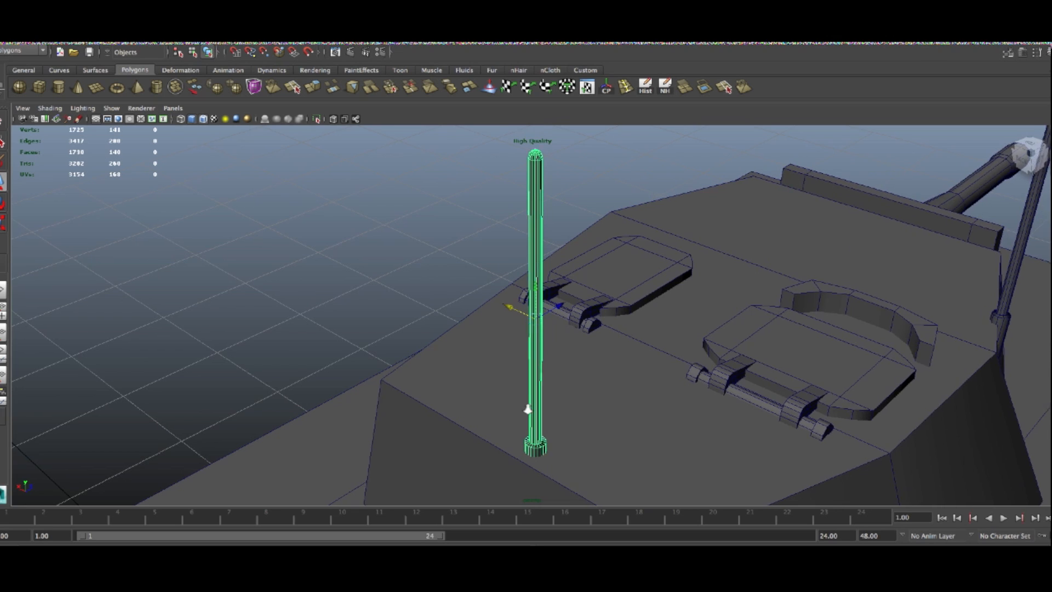
scroll(528, 409, "up", 3)
right_click_drag(543, 445, 529, 433)
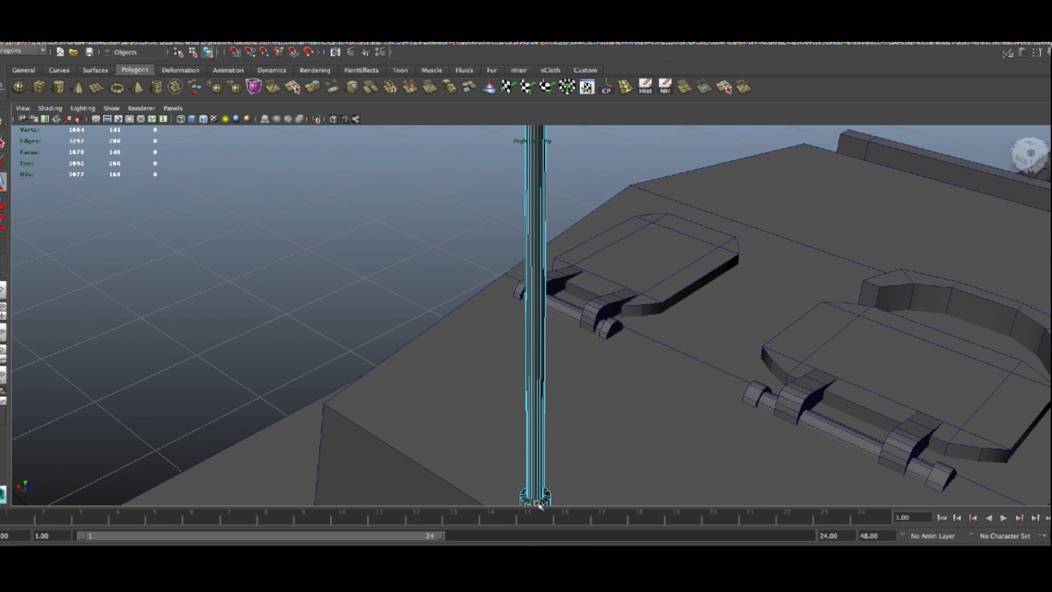
key("f")
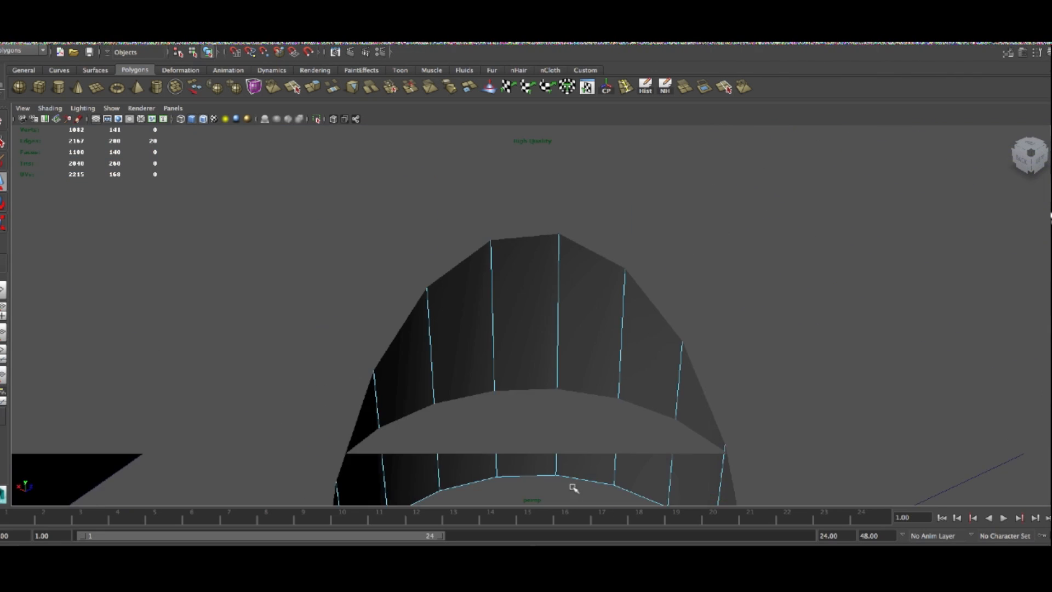
left_click_drag(547, 357, 539, 369, "alt")
left_click_drag(606, 364, 528, 369, "alt")
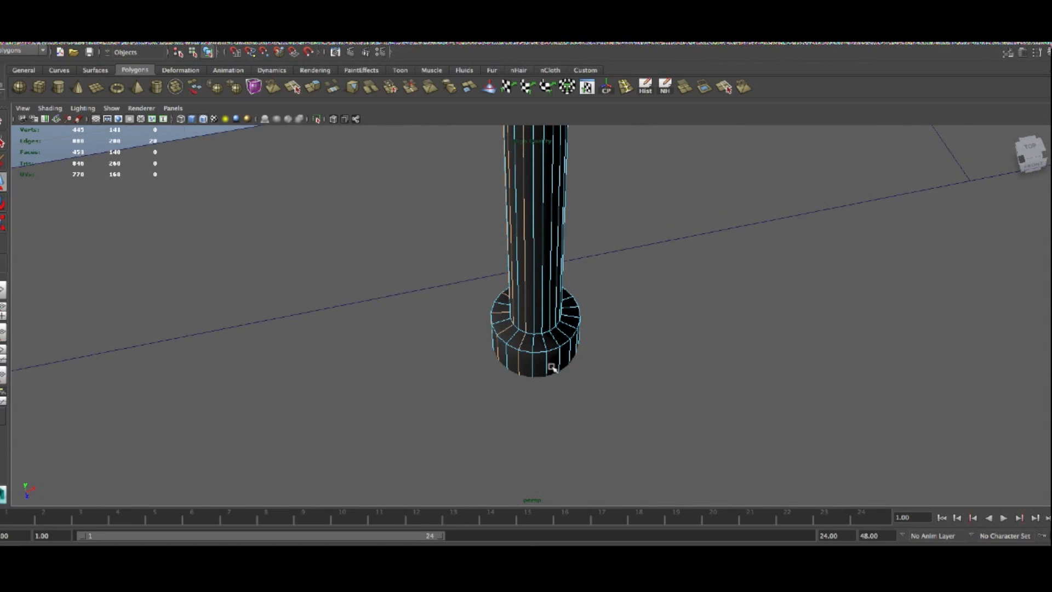
left_click_drag(677, 340, 566, 357, "alt")
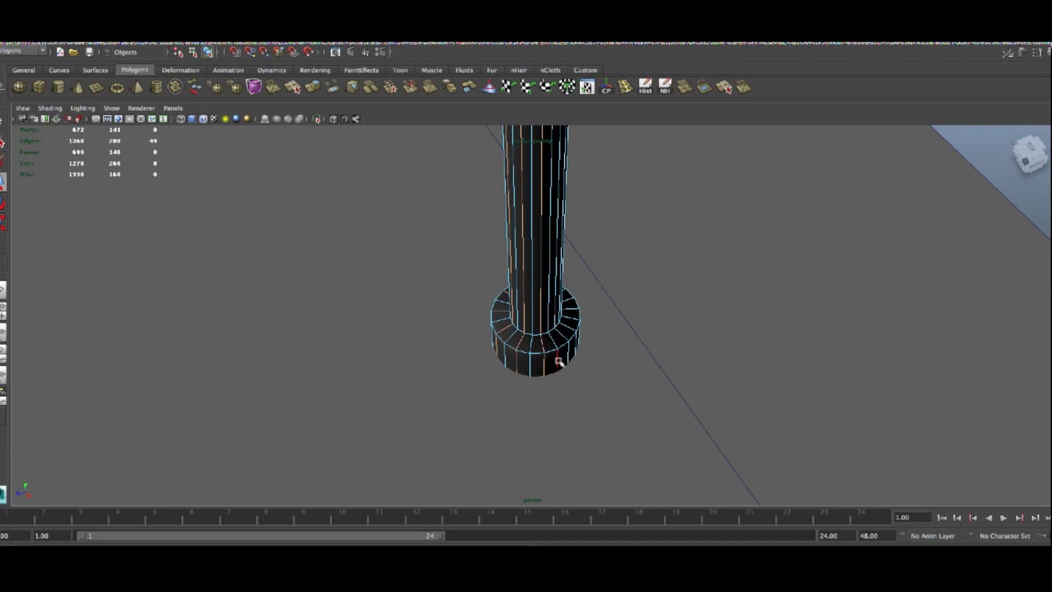
mouse_move(580, 356)
left_mouse_down("alt")
mouse_move(641, 331)
mouse_move(580, 362)
left_mouse_up("alt")
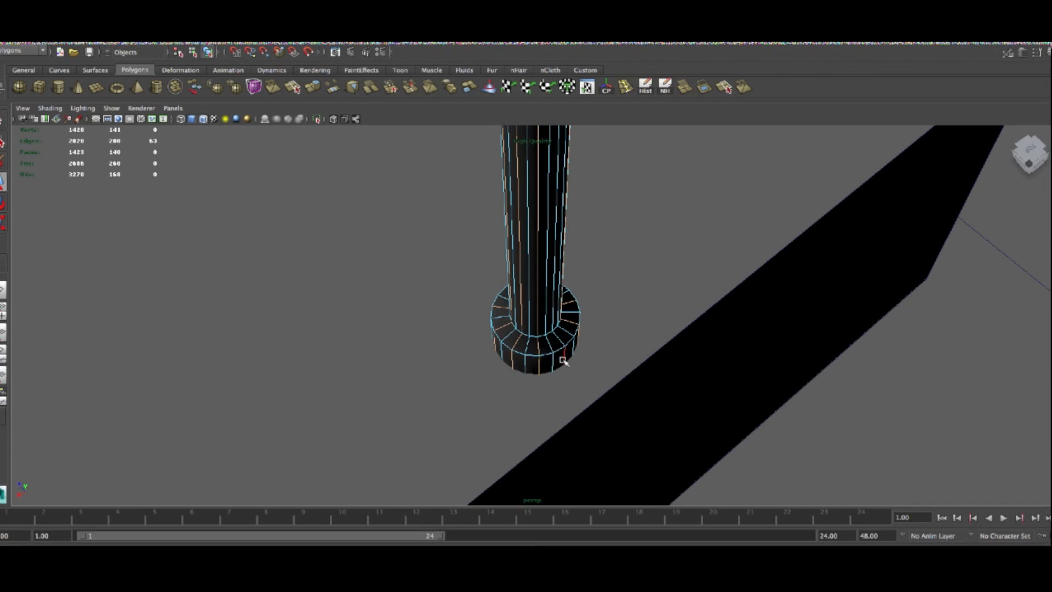
scroll(565, 359, "down", 5)
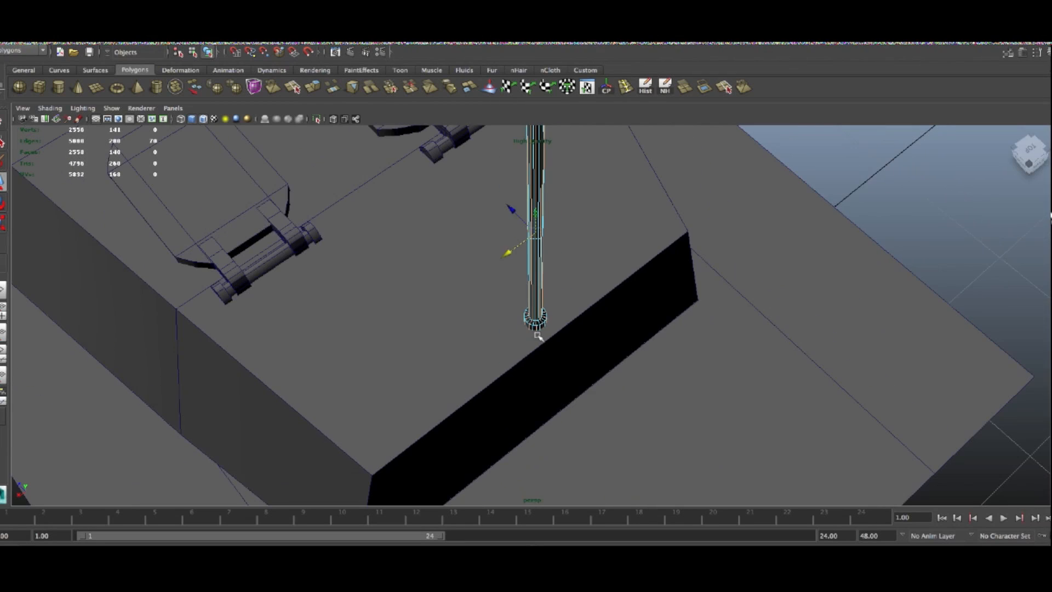
scroll(537, 335, "down", 5)
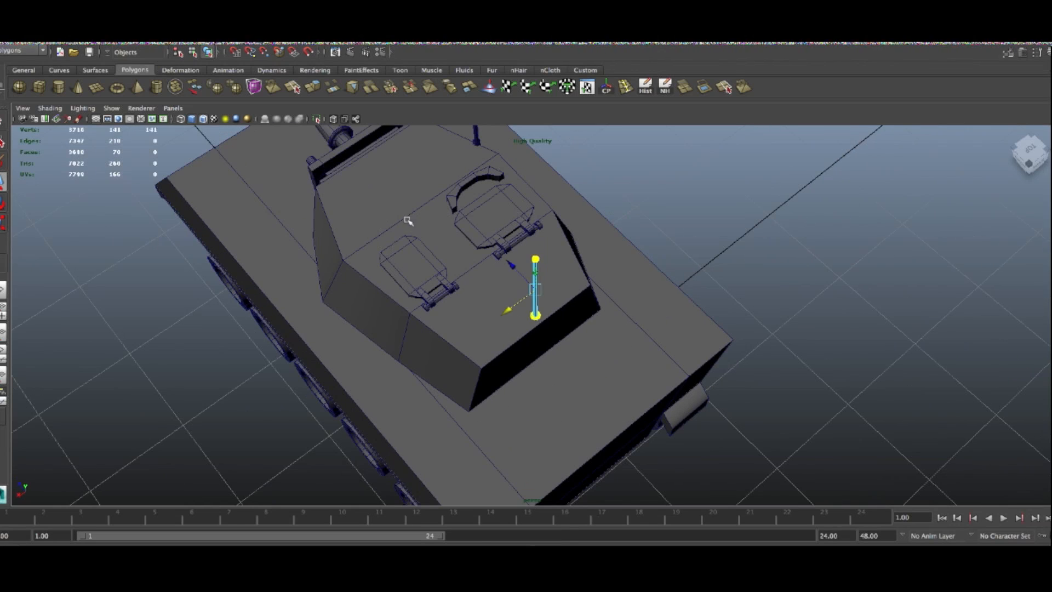
scroll(508, 272, "up", 5)
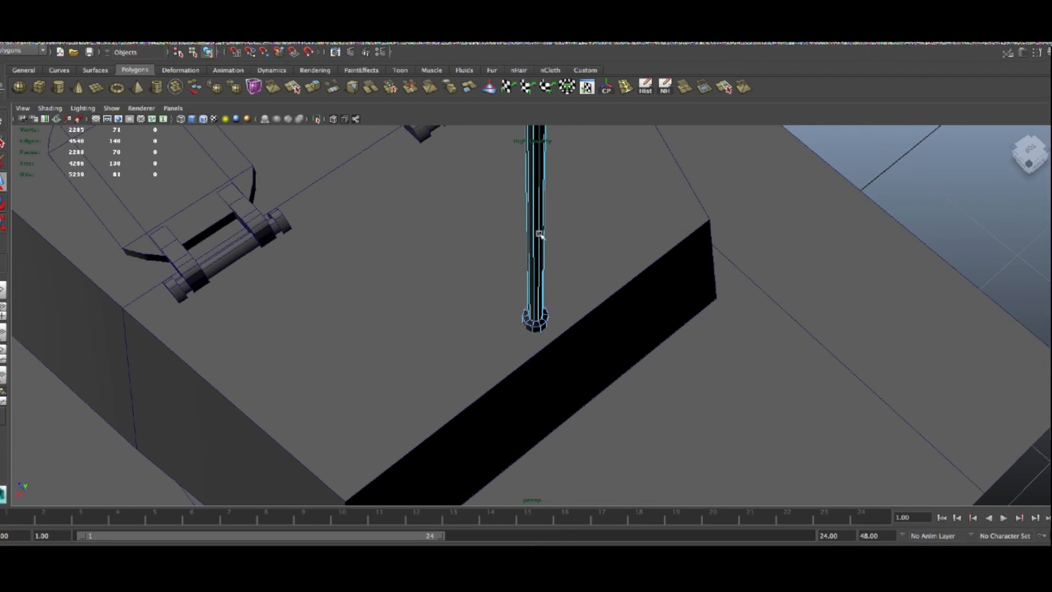
Remove the extra edge ring and its leftover vertices on the rear antenna's rounded tip, and return to object mode
scroll(539, 235, "down", 2)
right_click_drag(539, 206, 539, 173)
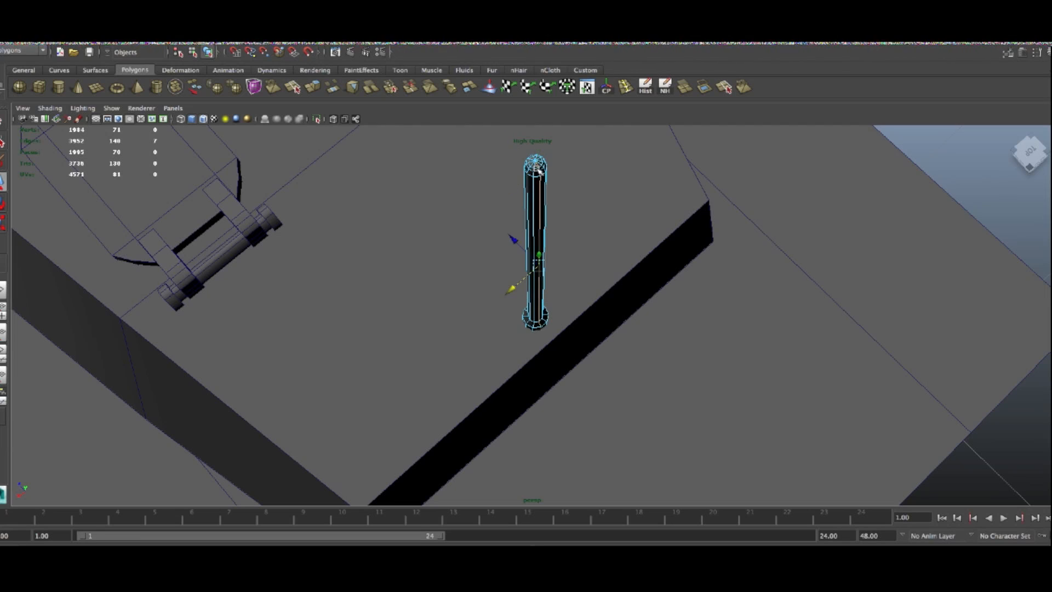
scroll(537, 181, "up", 2)
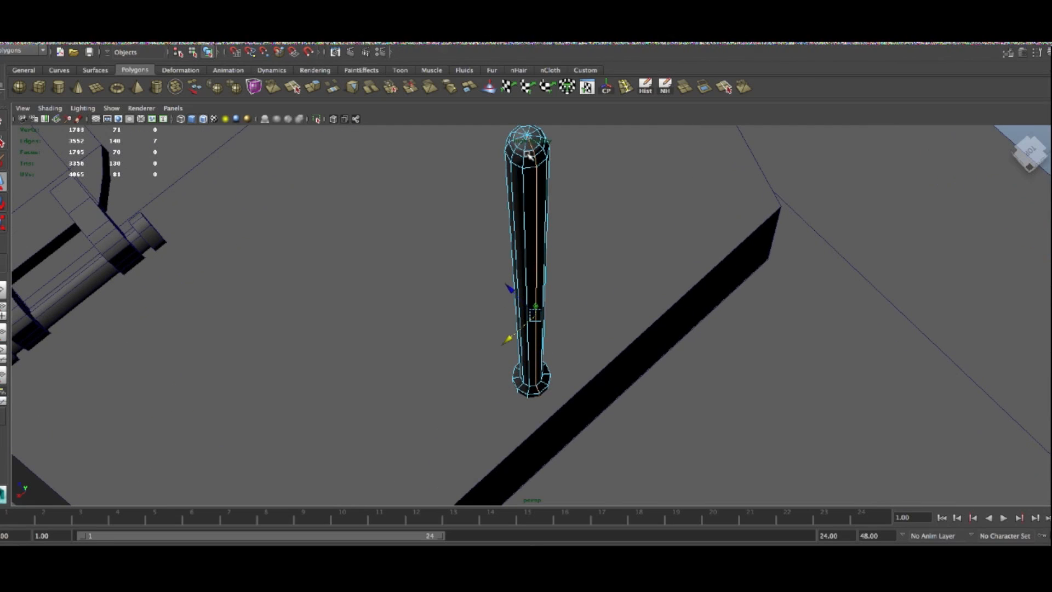
key("Delete")
right_click_drag(533, 157, 498, 145)
left_click_drag(585, 191, 395, 108)
key("Delete")
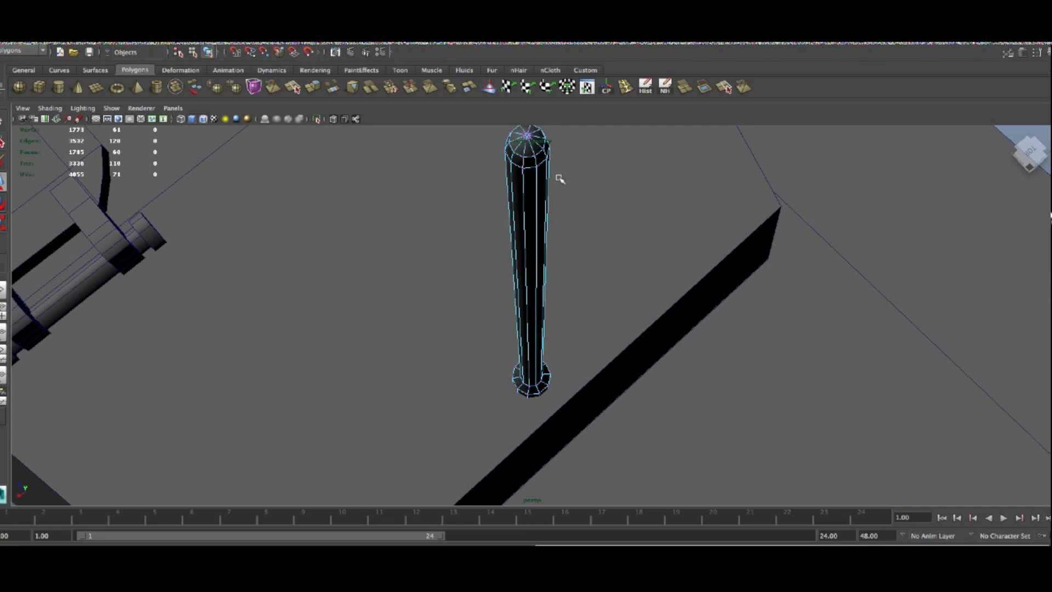
scroll(556, 177, "down", 10)
left_click_drag(475, 246, 532, 263, "alt")
right_click_drag(534, 297, 575, 273)
left_click(581, 264)
Try reducing the small gun cylinder beside the main gun barrel, and undo the reduction
scroll(582, 263, "down", 15)
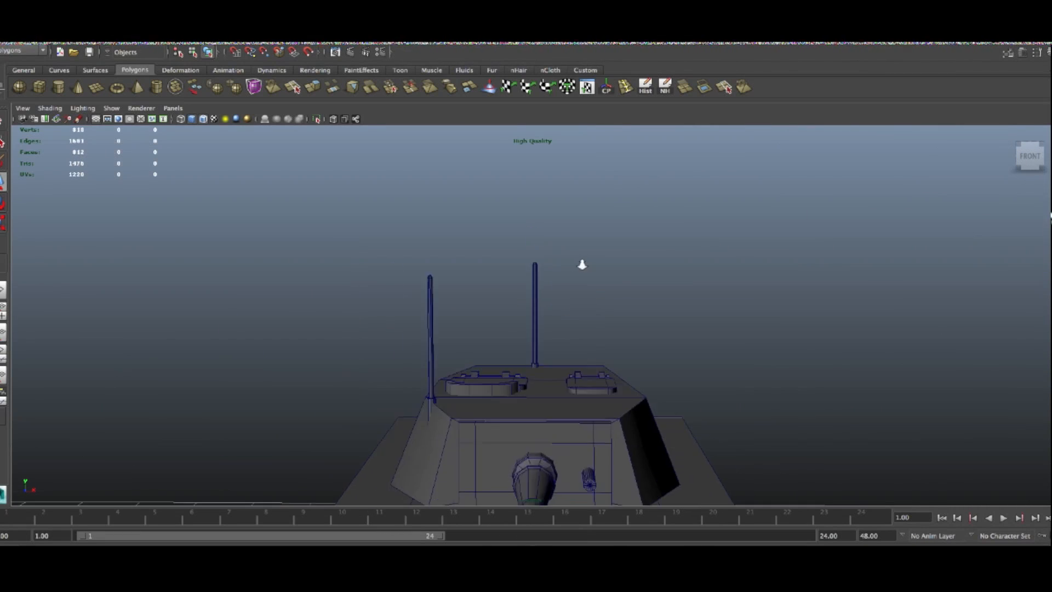
left_click_drag(652, 355, 95, 204, "alt")
left_click_drag(374, 334, 430, 324, "alt")
right_click_drag(429, 324, 554, 406, "alt")
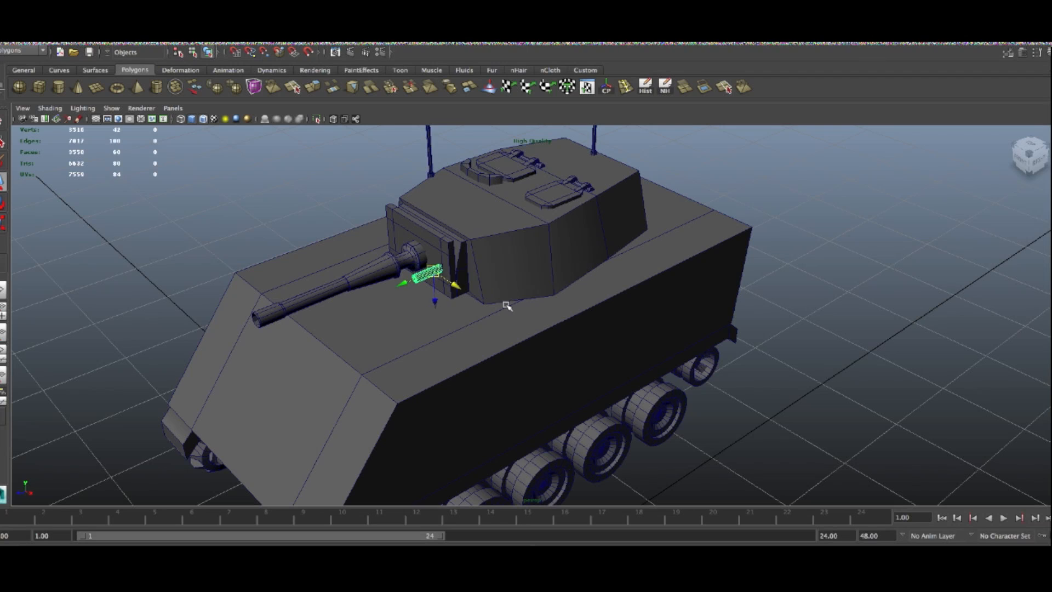
key("f")
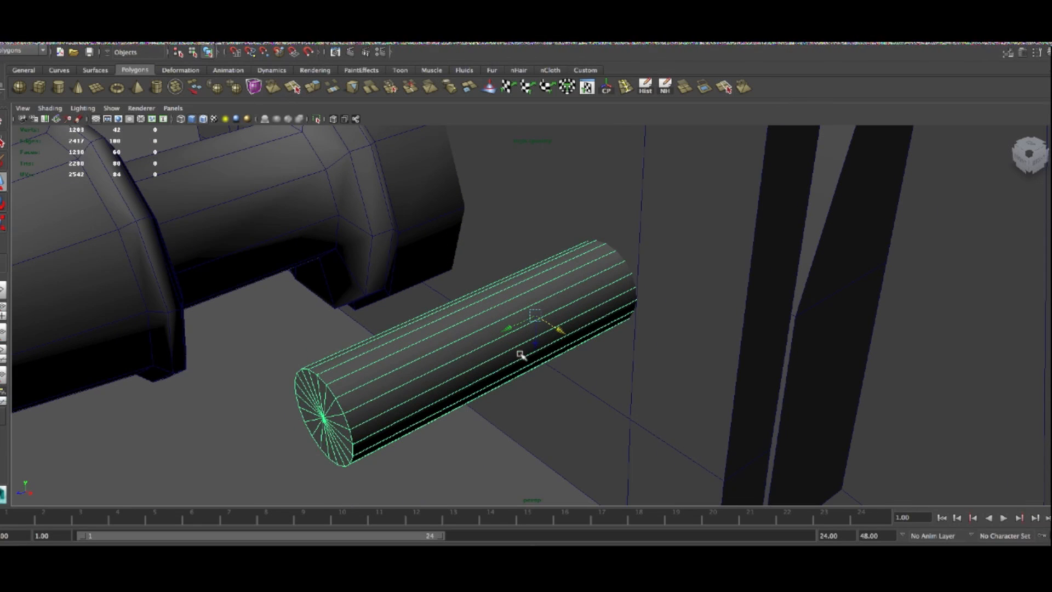
left_click_drag(460, 364, 499, 341, "alt")
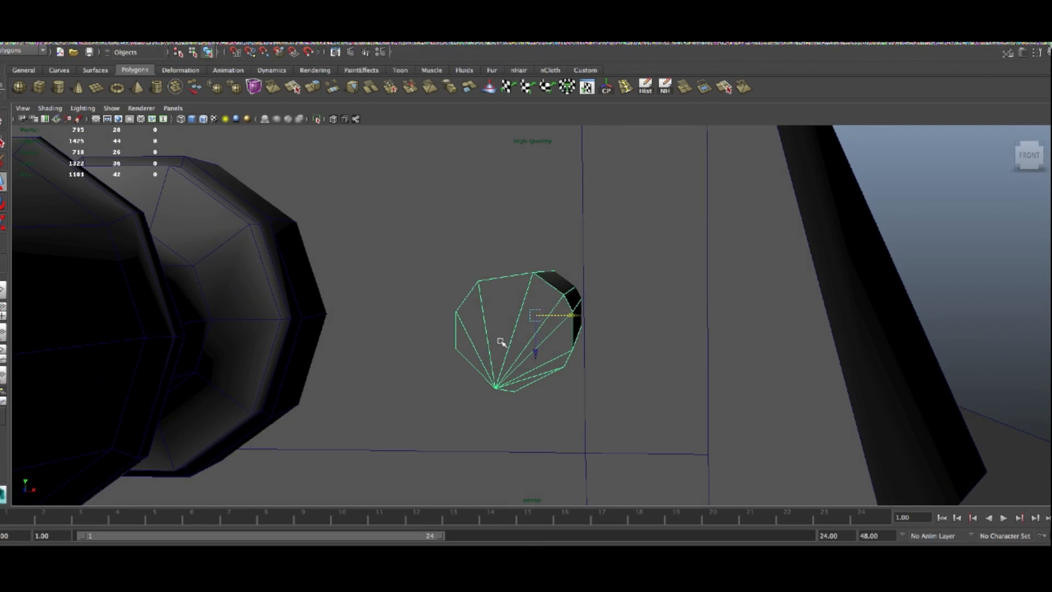
key("ctrl+z")
Delete every second lengthwise edge loop of the small gun cylinder beside the main barrel, remove its leftover vertices and return to object mode
right_click_drag(512, 334, 511, 306)
left_click_drag(512, 308, 529, 339, "alt")
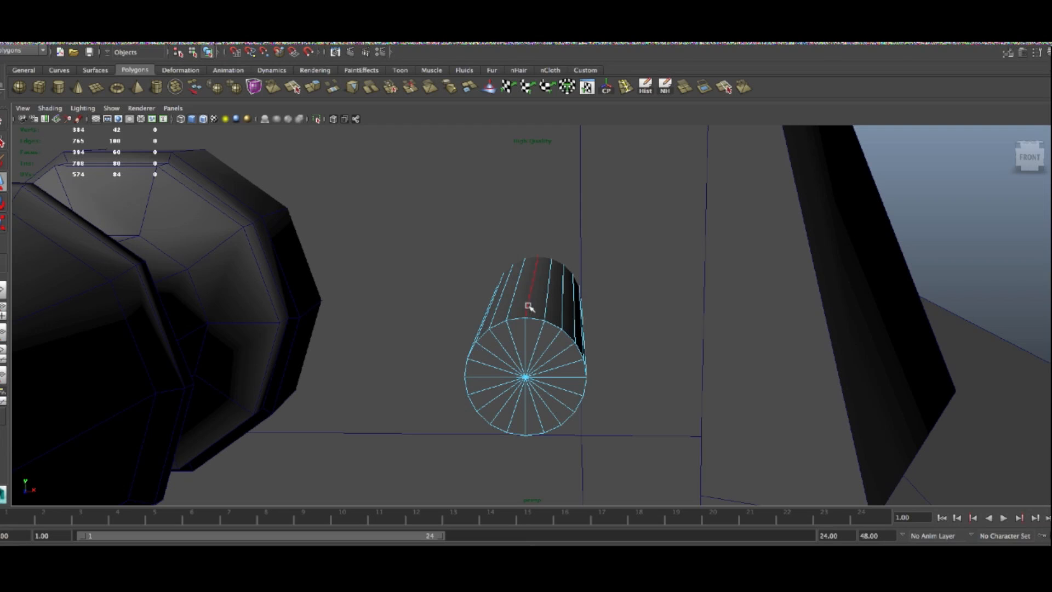
double_click(549, 347, "shift")
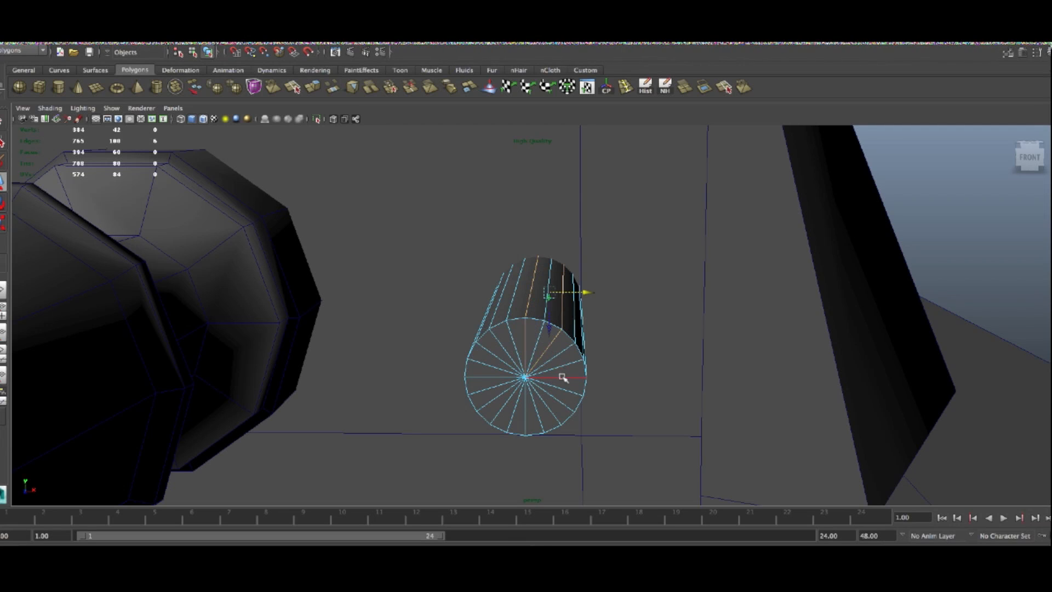
double_click(564, 389, "shift")
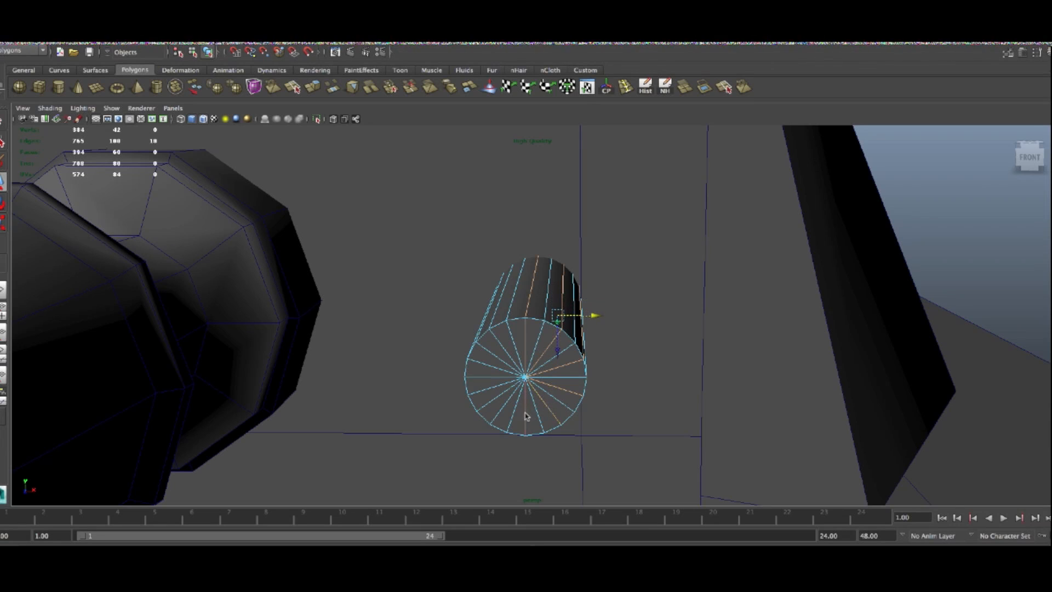
double_click(500, 405, "shift")
double_click(492, 389, "shift")
left_click_drag(536, 391, 550, 394, "alt")
key("Delete")
right_click_drag(557, 377, 507, 376)
left_click_drag(688, 482, 238, 72)
key("Delete")
right_click_drag(570, 361, 602, 349)
scroll(603, 350, "down", 15)
left_click_drag(608, 354, 644, 369, "alt")
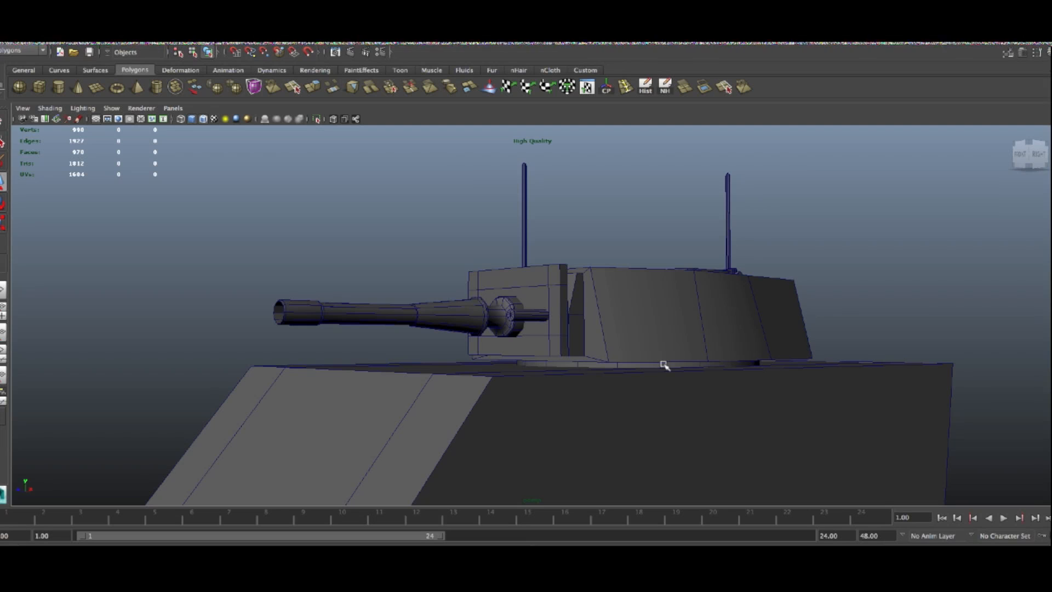
Delete four neighbouring cap faces on the underside of the ring beneath the turret and return to object mode
key("f")
left_click_drag(688, 390, 674, 364, "alt")
right_click_drag(674, 364, 673, 390)
left_click(611, 380)
key("Delete")
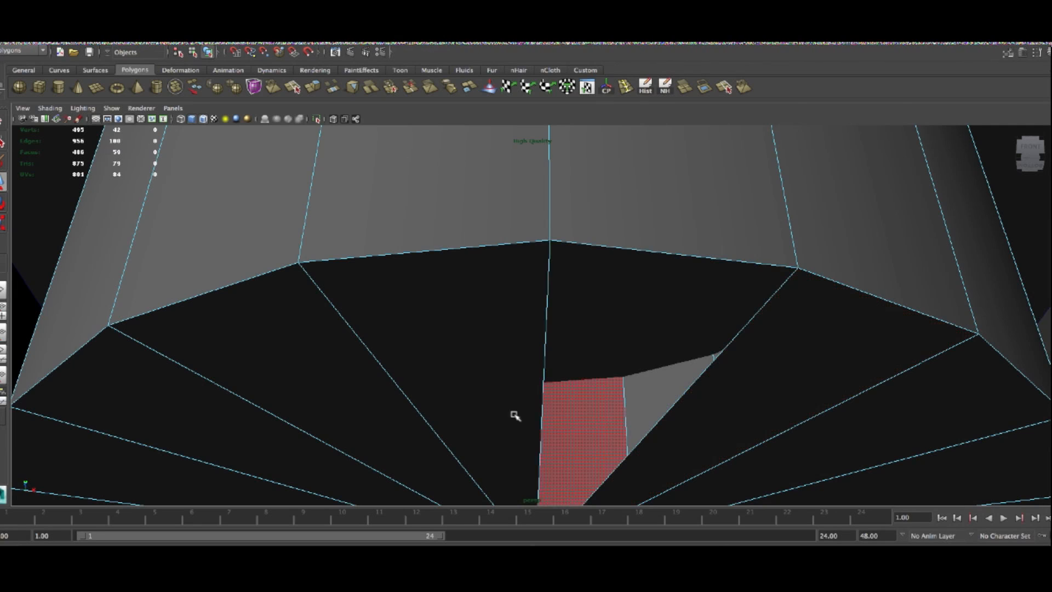
left_click(493, 404)
key("Delete")
left_click(369, 445)
key("Delete")
left_click(286, 470)
key("Delete")
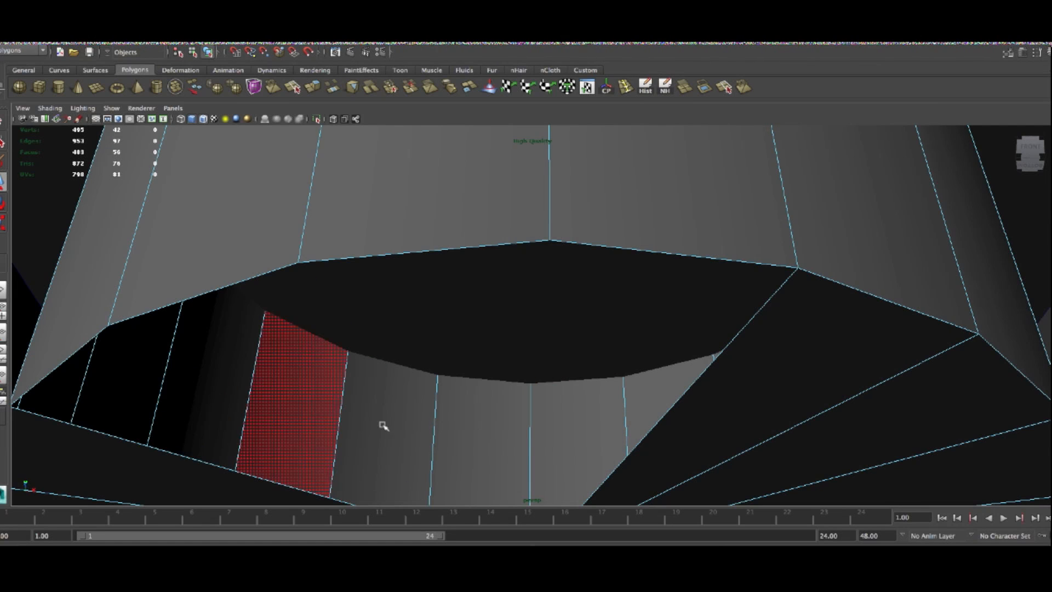
left_click_drag(570, 395, 544, 355, "alt")
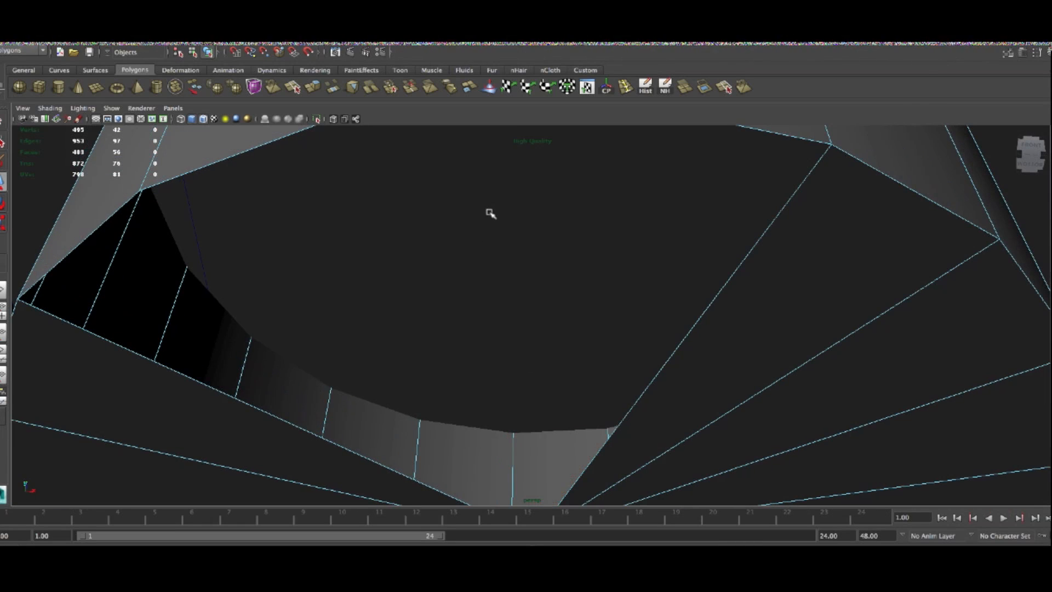
scroll(504, 322, "down", 3)
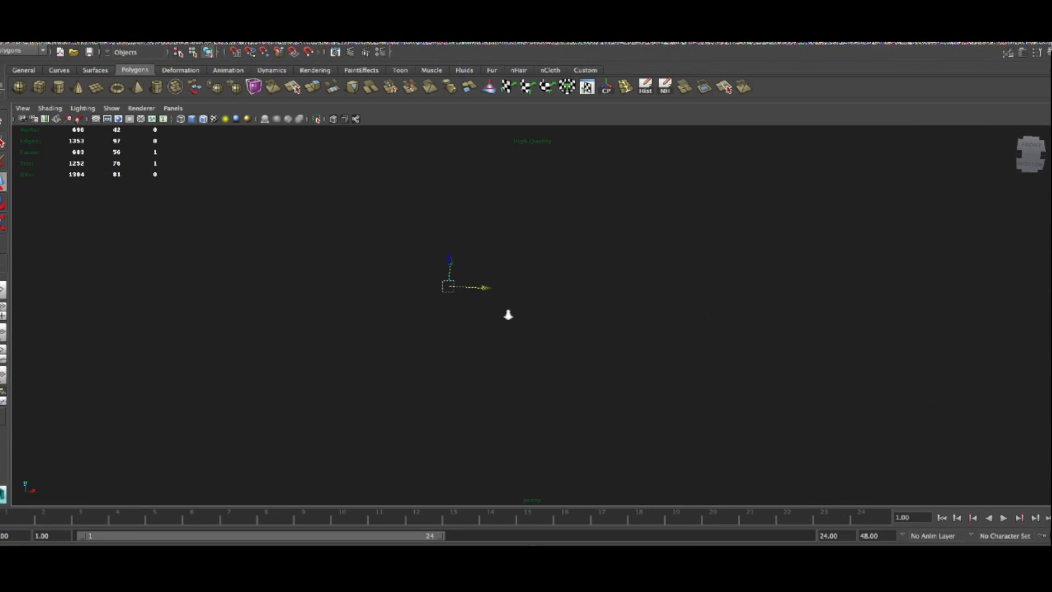
scroll(508, 315, "down", 3)
scroll(508, 315, "up", 6)
left_click_drag(508, 315, 556, 370, "alt")
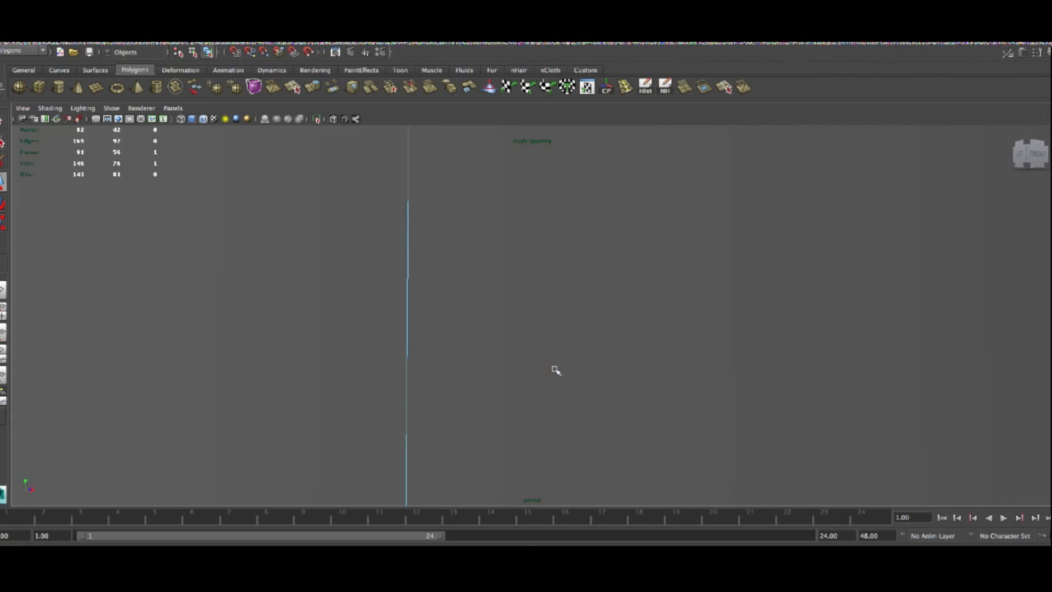
scroll(556, 370, "down", 5)
left_click_drag(508, 345, 518, 356, "alt")
left_click_drag(526, 296, 520, 288, "alt")
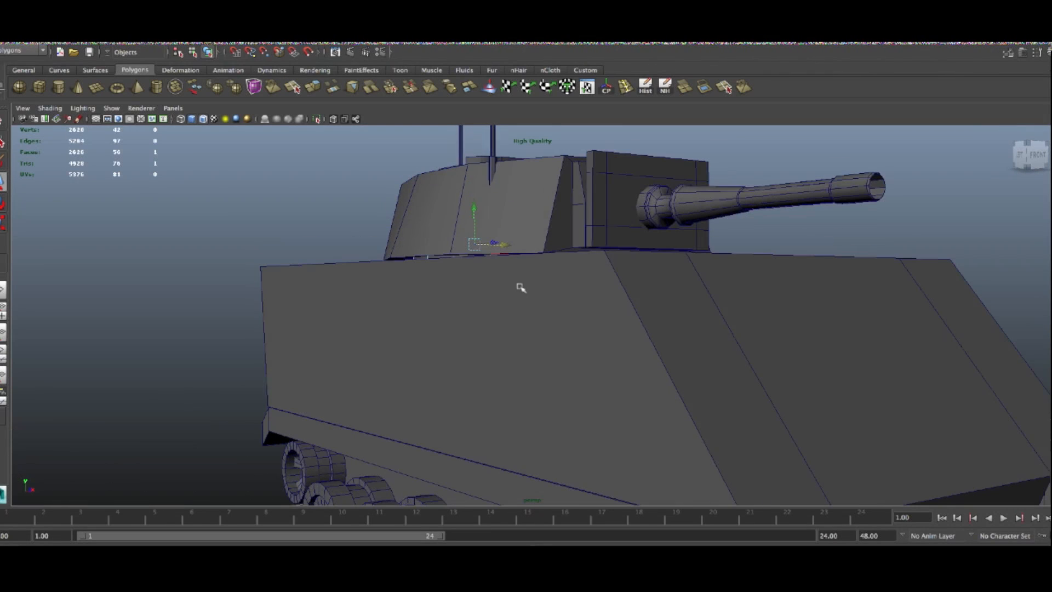
right_click_drag(500, 252, 495, 272)
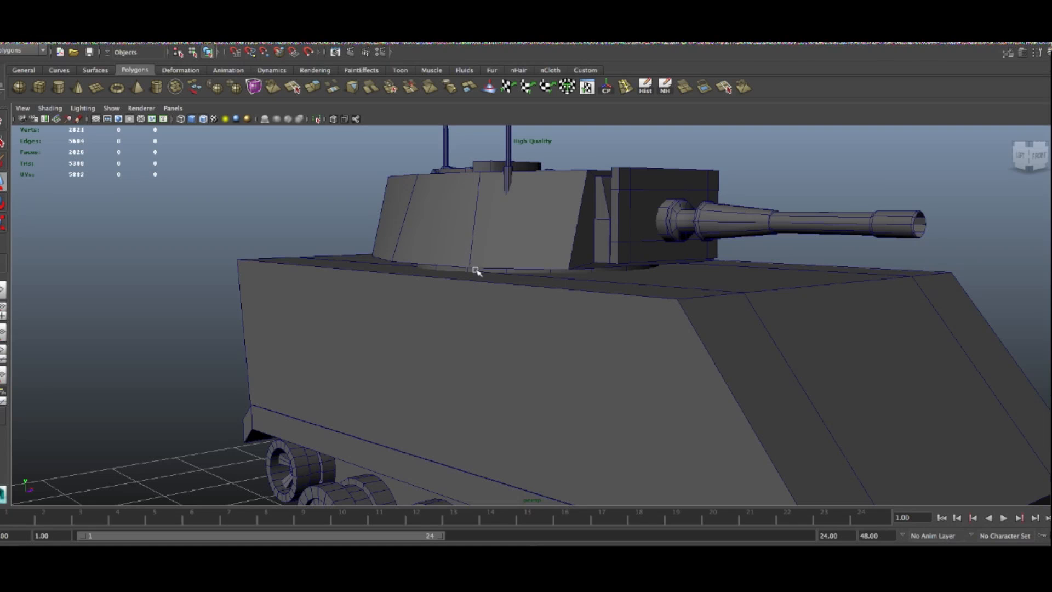
Select the cylindrical ring between the turret and the hull and isolate it in the viewport
left_click(476, 270)
left_click(474, 268)
left_click(481, 271)
left_click(481, 269)
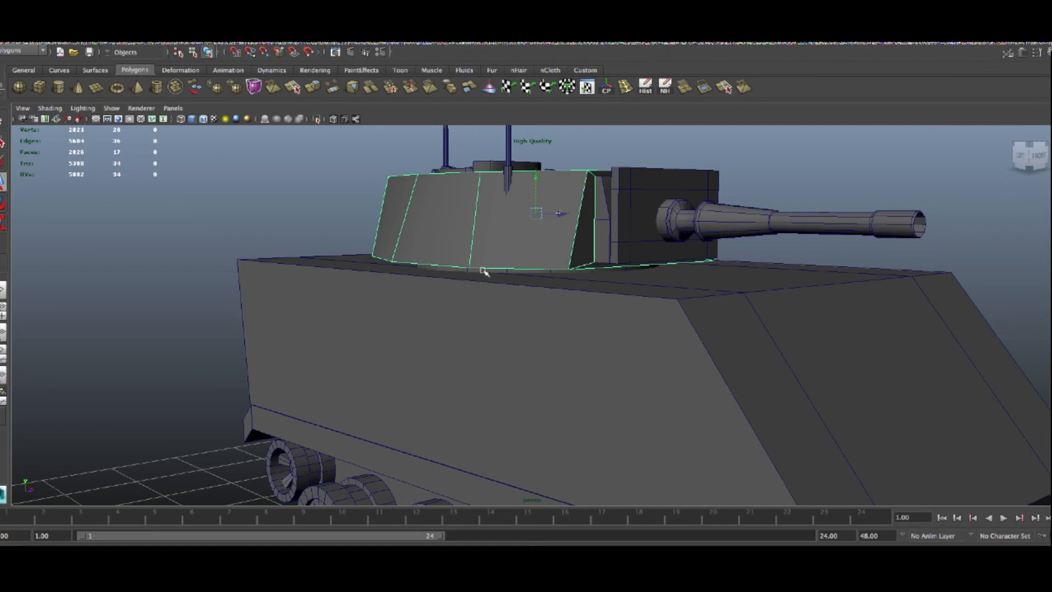
left_click(486, 273)
left_click_drag(458, 282, 465, 262, "alt")
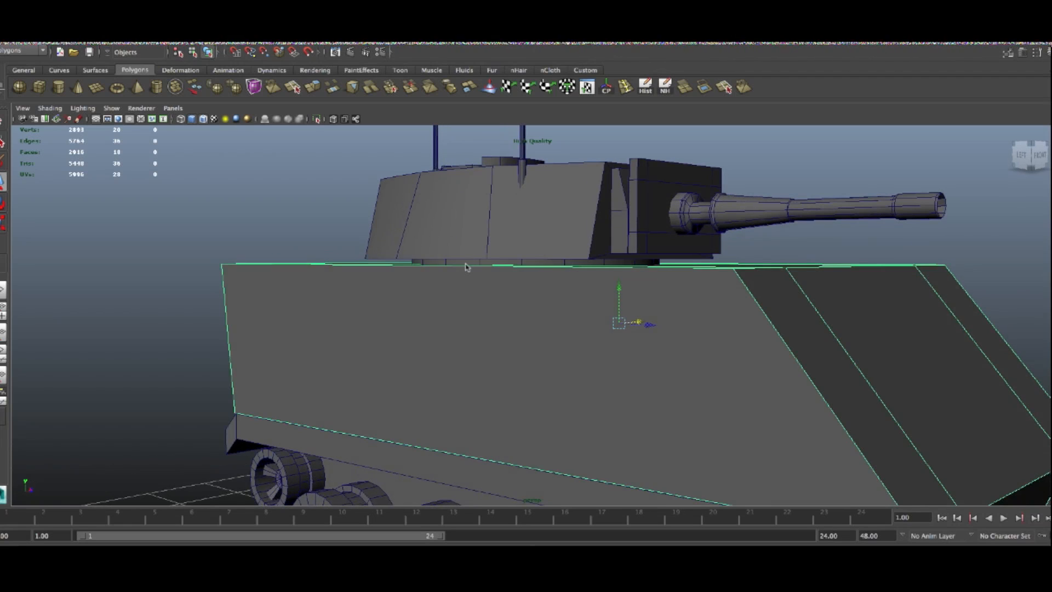
left_click(467, 265)
left_click_drag(597, 290, 573, 287, "alt")
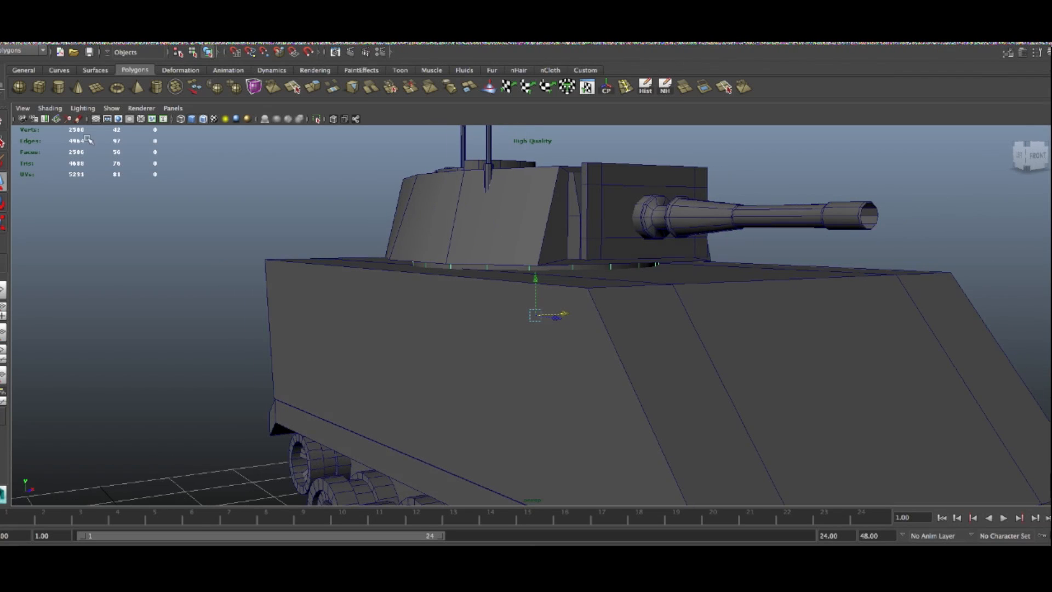
left_click(112, 108)
mouse_move(124, 123)
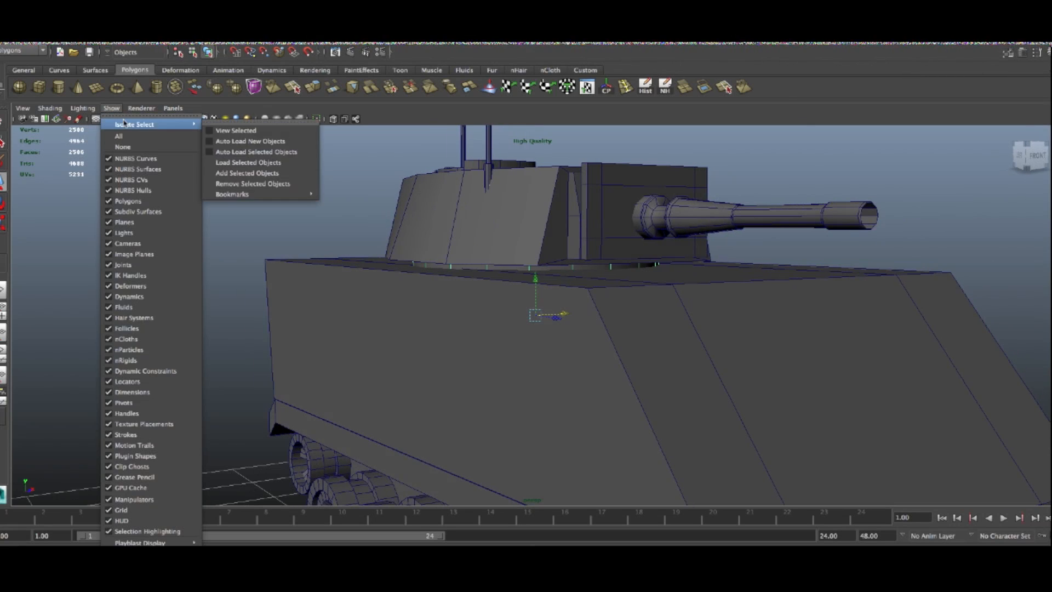
left_click(238, 131)
left_click_drag(721, 320, 435, 268, "alt")
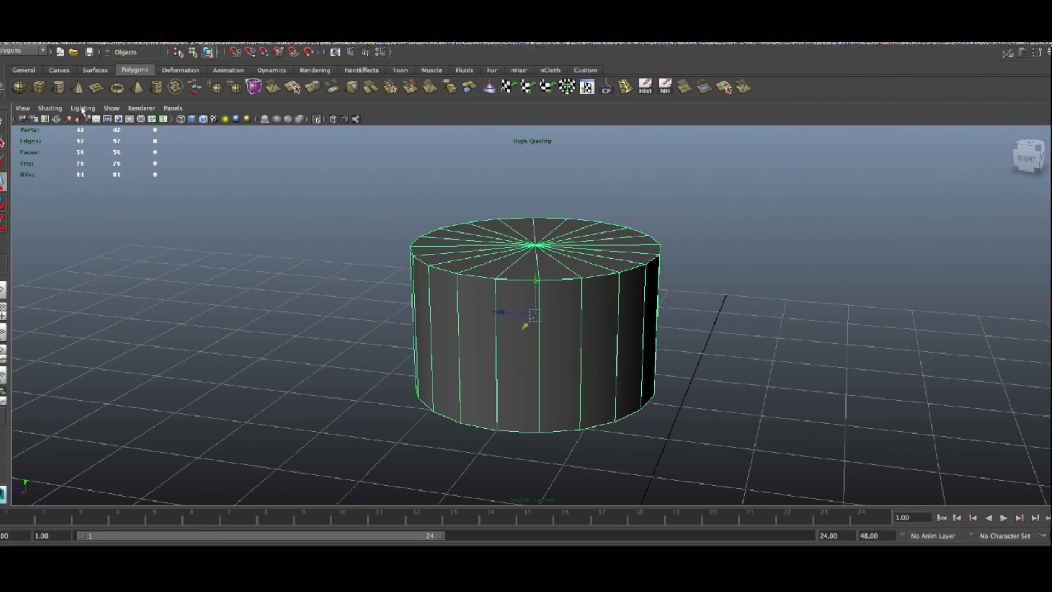
left_click(121, 109)
mouse_move(132, 125)
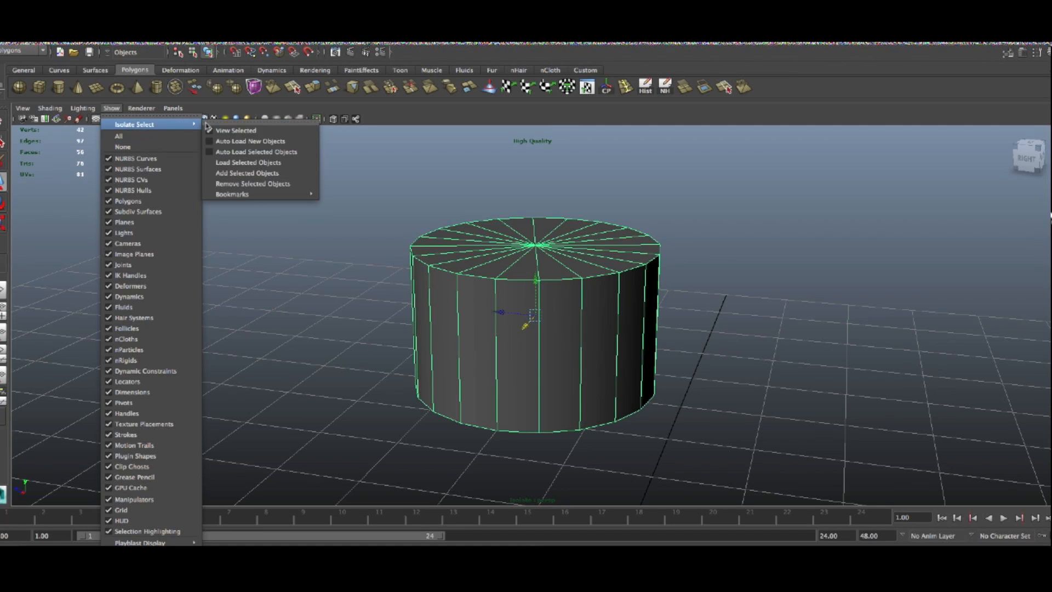
left_click(759, 255)
Delete all remaining top and bottom cap faces of the turret ring, leaving only its side wall
mouse_move(601, 248)
left_mouse_down("alt")
mouse_move(586, 272)
mouse_move(618, 235)
mouse_move(611, 260)
mouse_move(609, 240)
left_mouse_up("alt")
right_click_drag(540, 290, 541, 316)
left_click_drag(515, 302, 628, 309)
key("Delete")
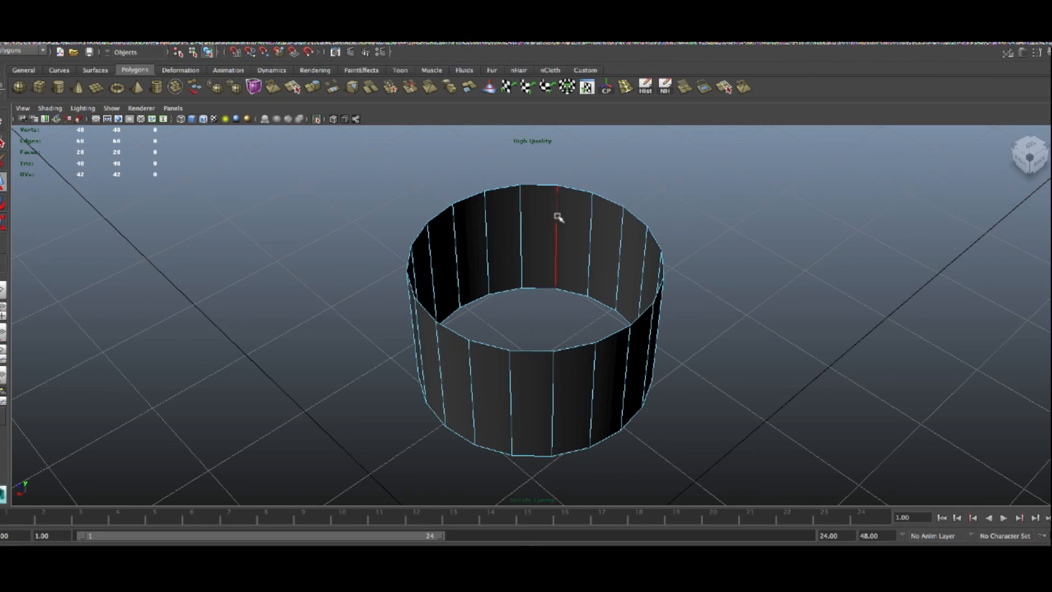
Delete every second vertical edge of the turret ring together with the leftover vertices, and reselect the ring in object mode
left_click(558, 217)
left_click_drag(575, 253, 603, 245, "alt")
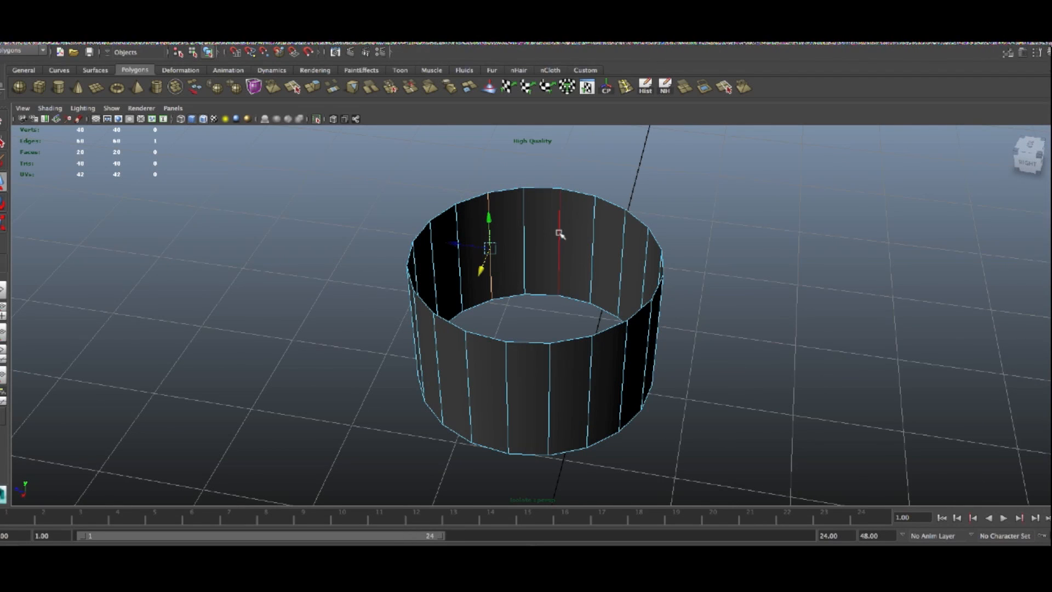
left_click_drag(624, 293, 632, 295, "alt")
left_click(612, 250, "shift")
mouse_move(587, 262)
left_mouse_down("alt")
mouse_move(616, 271)
mouse_move(598, 256)
mouse_move(650, 261)
mouse_move(623, 252)
mouse_move(676, 279)
mouse_move(560, 233)
mouse_move(585, 274)
mouse_move(589, 250)
left_mouse_up("alt")
left_click_drag(577, 289, 584, 329, "alt")
key("Delete")
right_click(613, 363)
right_click_drag(613, 364, 566, 363)
left_click_drag(726, 496, 171, 146)
key("Delete")
right_click_drag(544, 265, 576, 241)
left_click(535, 253)
Turn off the isolation so the whole tank is shown again
left_click(111, 108)
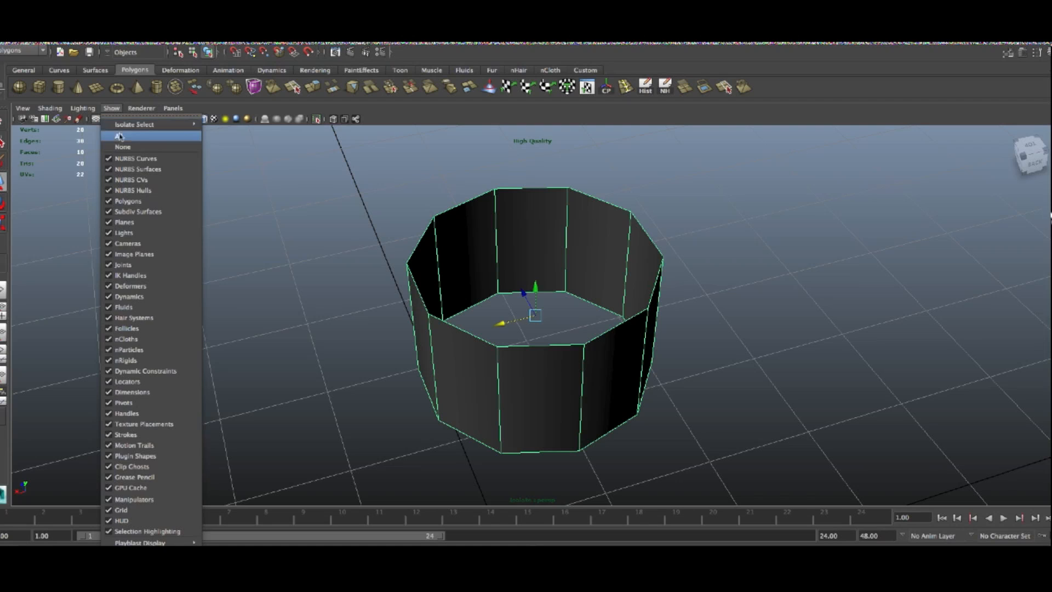
left_click(119, 136)
left_click(111, 108)
left_click(231, 130)
left_click_drag(294, 329, 427, 312, "alt")
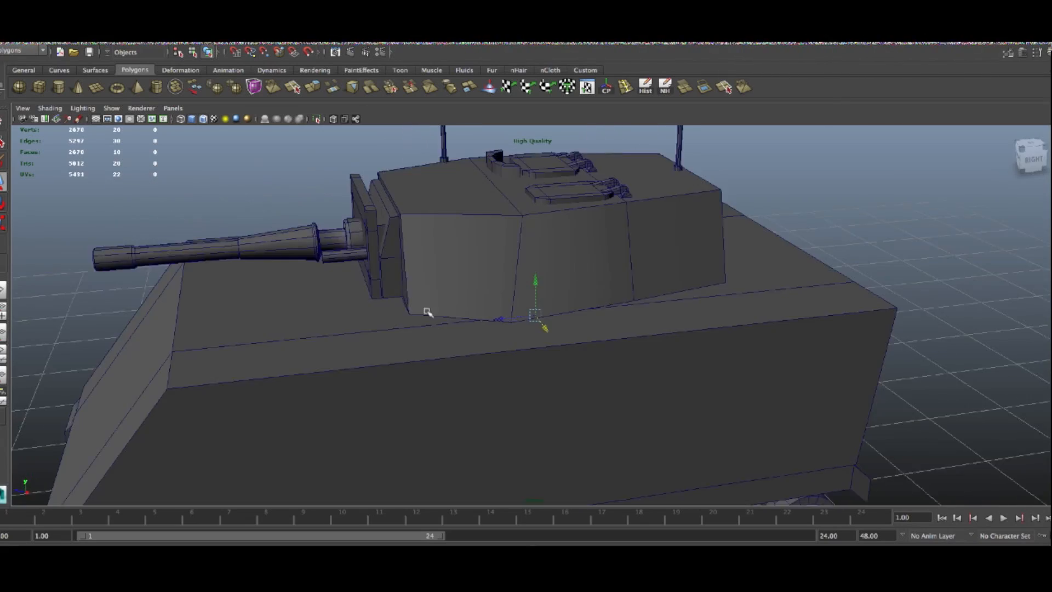
Select the spoked hub inside the end wheel and isolate it in the viewport
scroll(427, 312, "down", 10)
scroll(425, 307, "up", 5)
left_click_drag(431, 312, 474, 320, "alt")
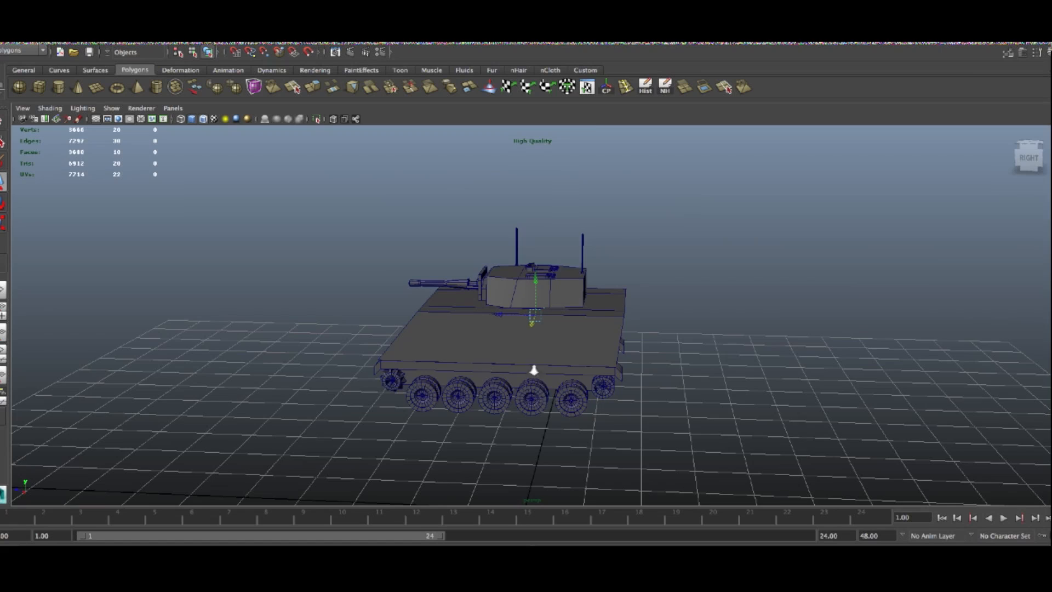
scroll(535, 369, "up", 5)
scroll(565, 323, "up", 3)
scroll(562, 324, "up", 2)
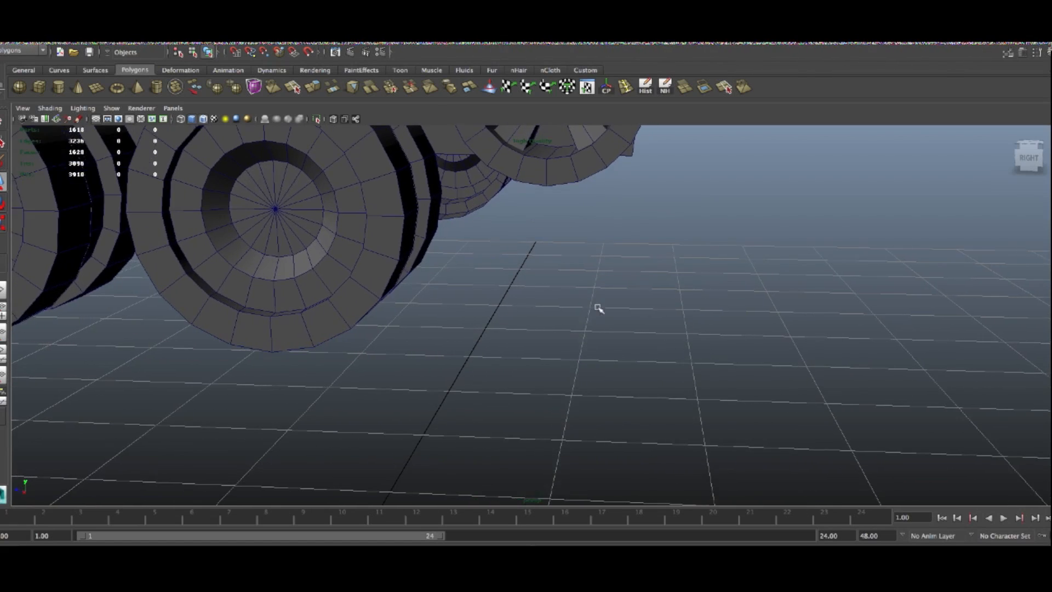
scroll(597, 305, "down", 2)
scroll(548, 175, "up", 6)
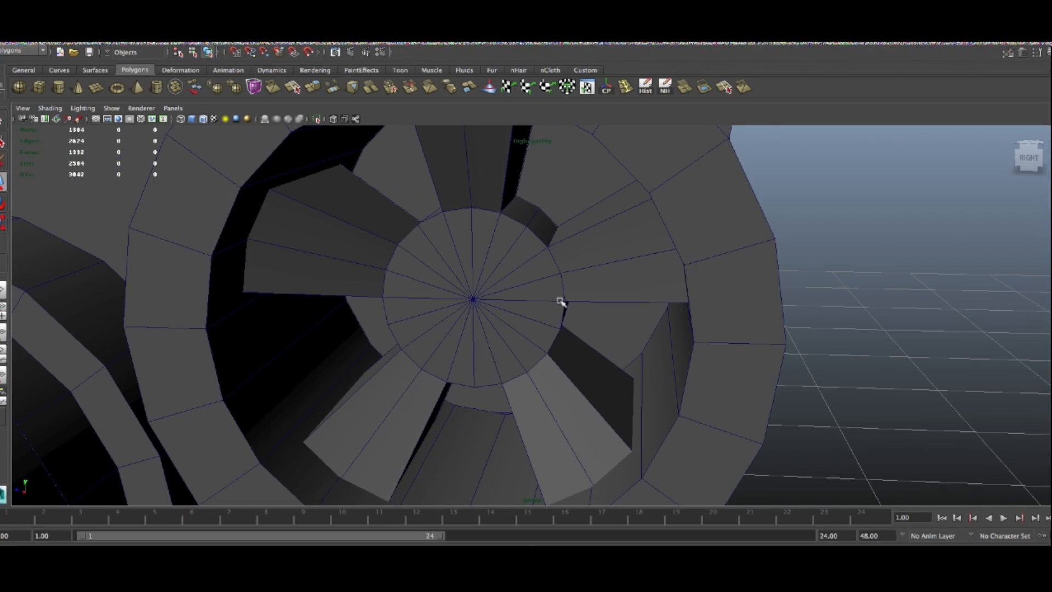
scroll(561, 302, "down", 2)
left_click_drag(550, 296, 435, 313, "alt")
left_click(282, 301)
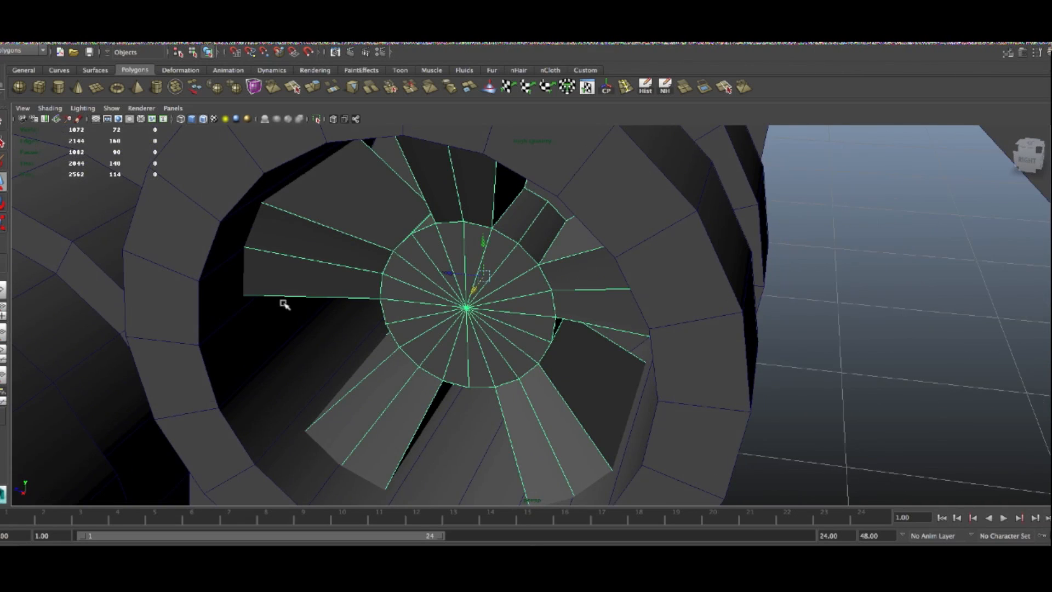
left_click(112, 108)
left_click(111, 107)
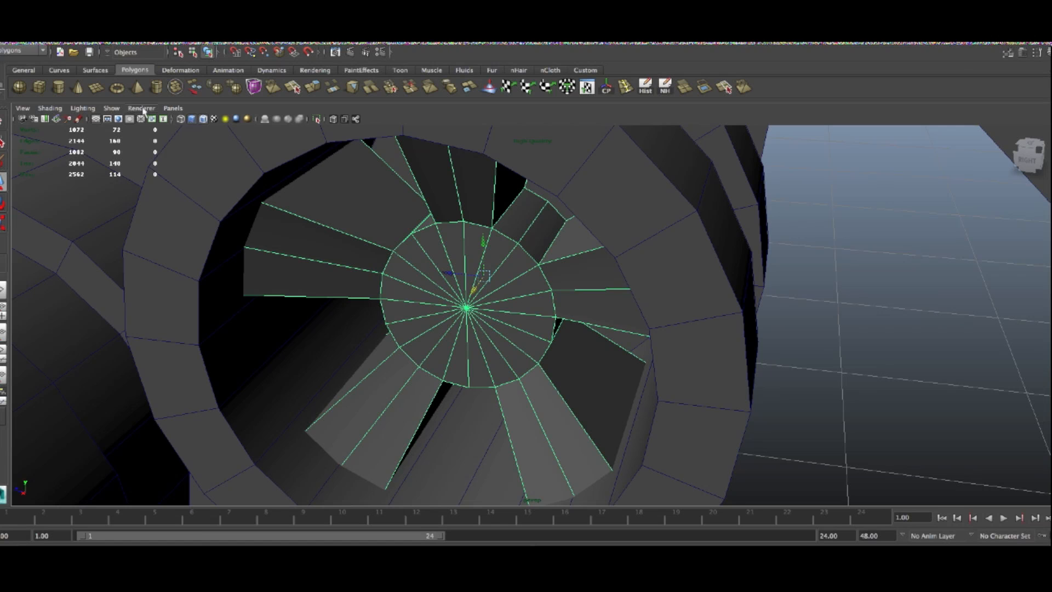
left_click(112, 107)
mouse_move(159, 122)
left_click(259, 129)
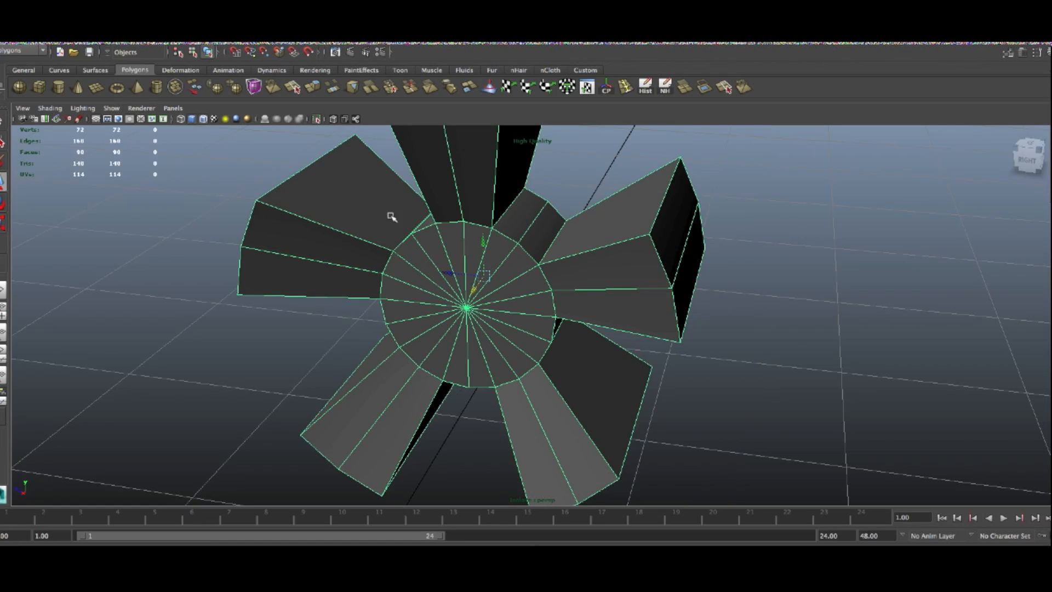
Delete the two outer end faces of each of the wheel hub's five spokes
left_click_drag(391, 217, 646, 263, "alt")
right_click_drag(641, 255, 630, 275)
left_click(618, 244)
left_click(637, 272, "shift")
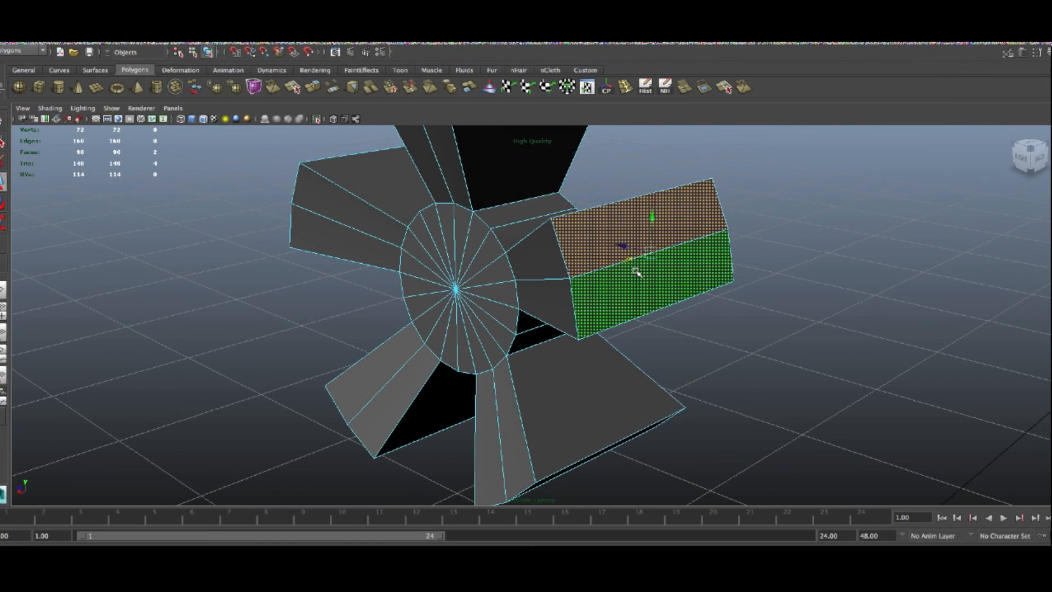
key("Delete")
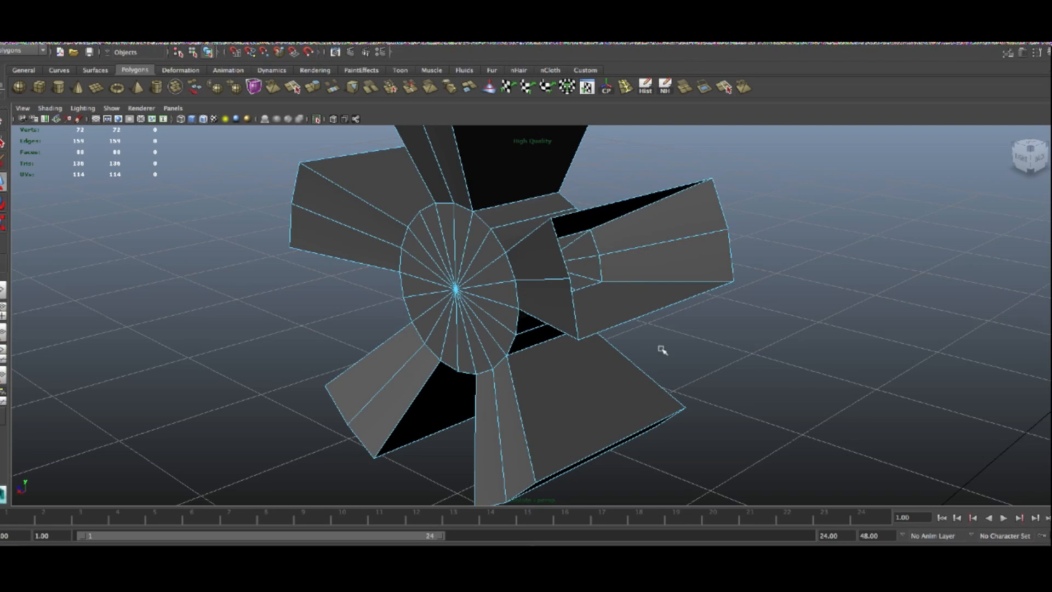
left_click_drag(448, 358, 498, 179, "alt")
left_click(497, 179)
left_click(447, 185, "shift")
key("Delete")
left_click_drag(380, 262, 347, 219, "alt")
left_click(347, 219)
left_click(331, 289, "shift")
key("Delete")
left_click_drag(430, 363, 394, 364, "alt")
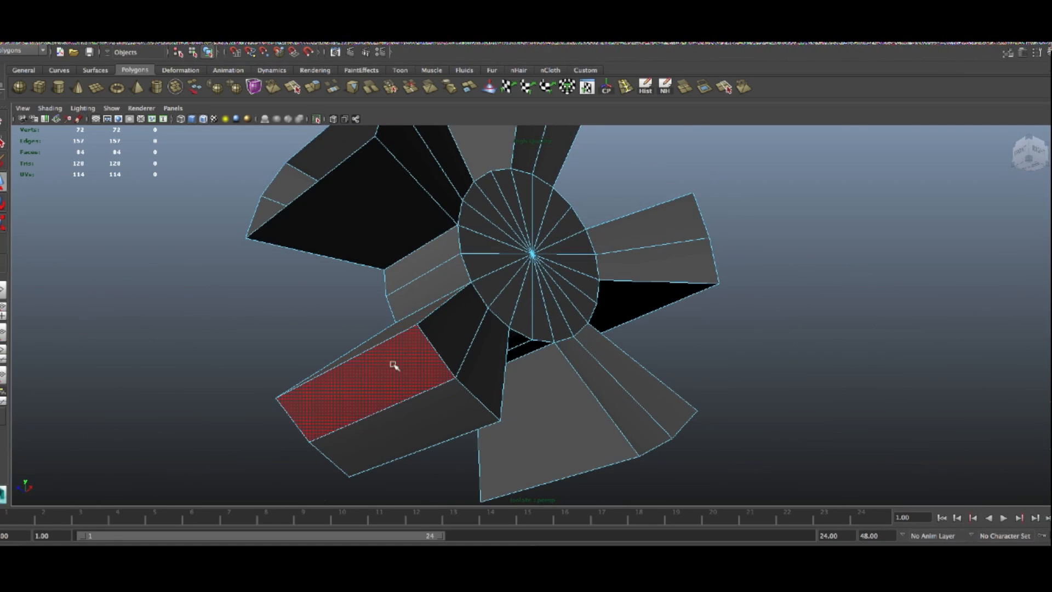
left_click(393, 364)
left_click(413, 422, "shift")
key("Delete")
left_click_drag(663, 469, 575, 429, "alt")
left_click(575, 430)
left_click(548, 456, "shift")
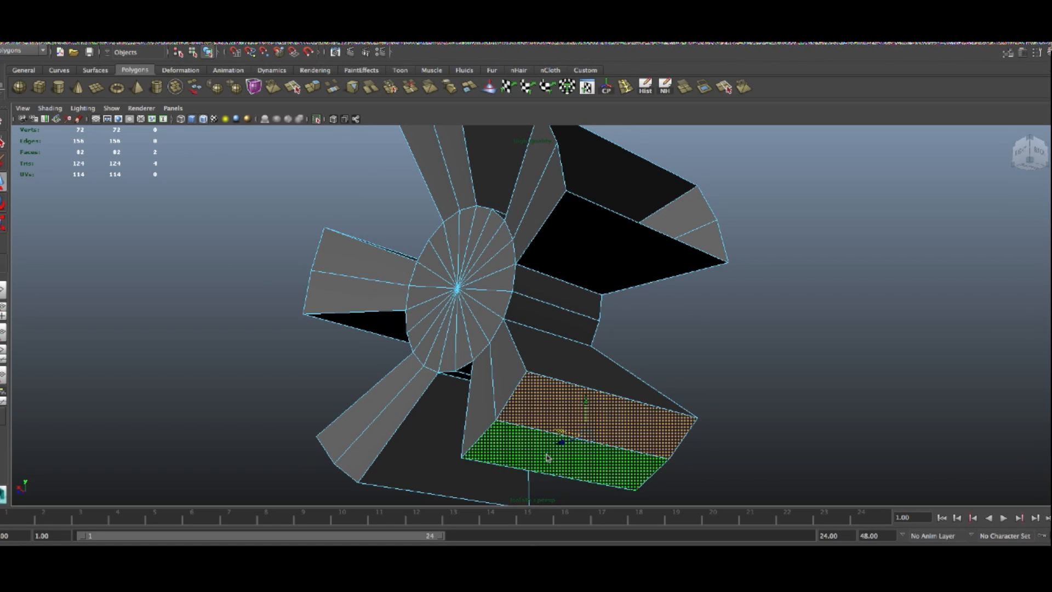
key("Delete")
Delete the middle edge loops that run along the hub's five spokes and across both of its round end caps
left_click_drag(455, 328, 481, 291, "alt")
right_click_drag(482, 285, 478, 270)
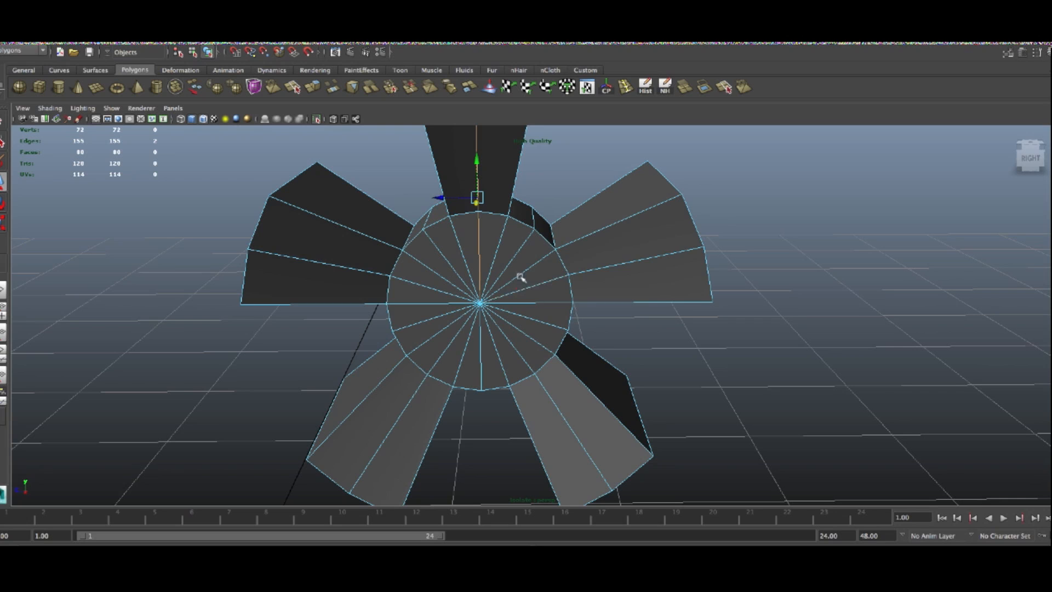
double_click(530, 288, "shift")
double_click(521, 357, "shift")
double_click(446, 353, "shift")
left_click_drag(444, 313, 680, 298, "alt")
double_click(631, 294, "shift")
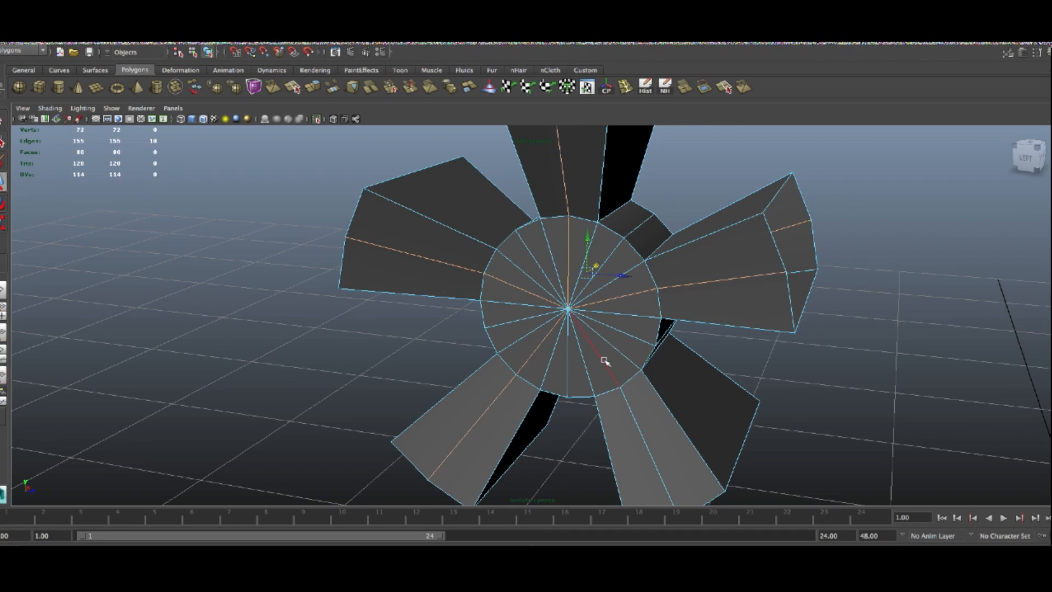
key("Delete")
Delete the leftover vertices where the spokes' middle edge loops ran
right_click_drag(599, 349, 543, 341)
scroll(628, 383, "down", 10)
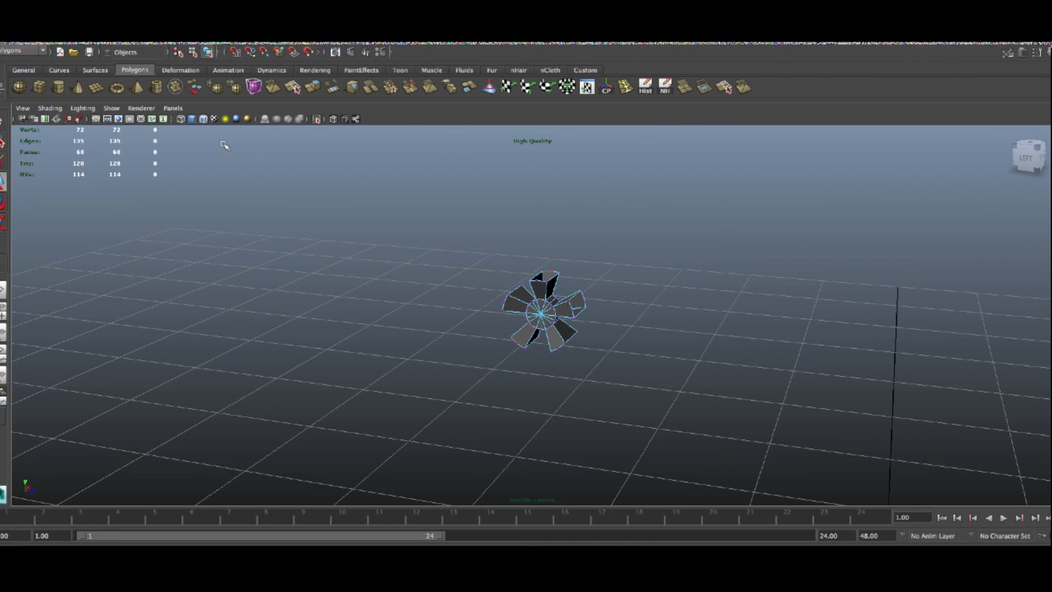
scroll(535, 295, "up", 10)
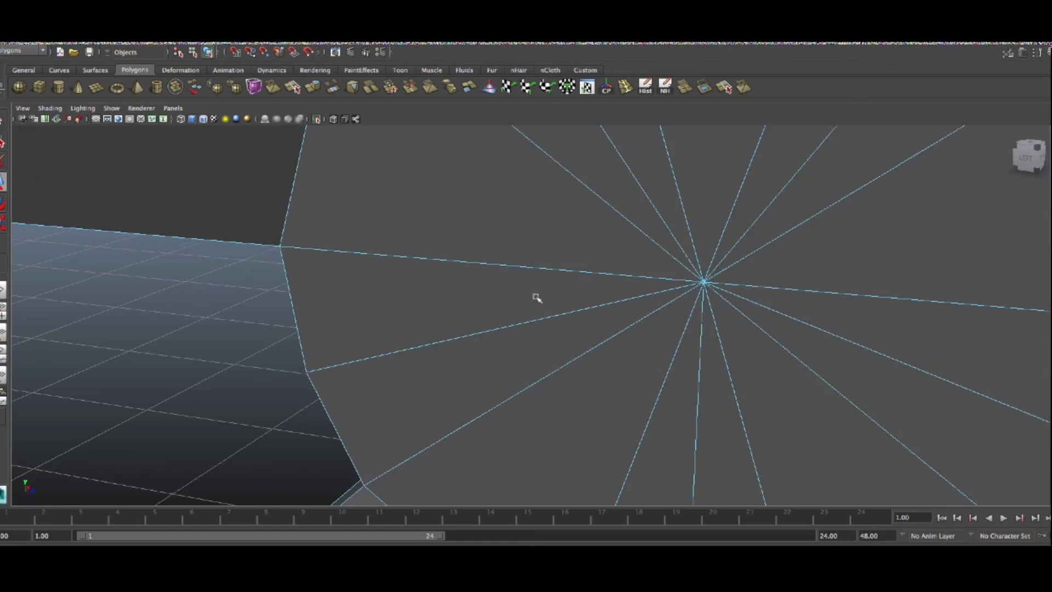
scroll(537, 298, "down", 10)
left_click_drag(580, 303, 871, 309, "alt")
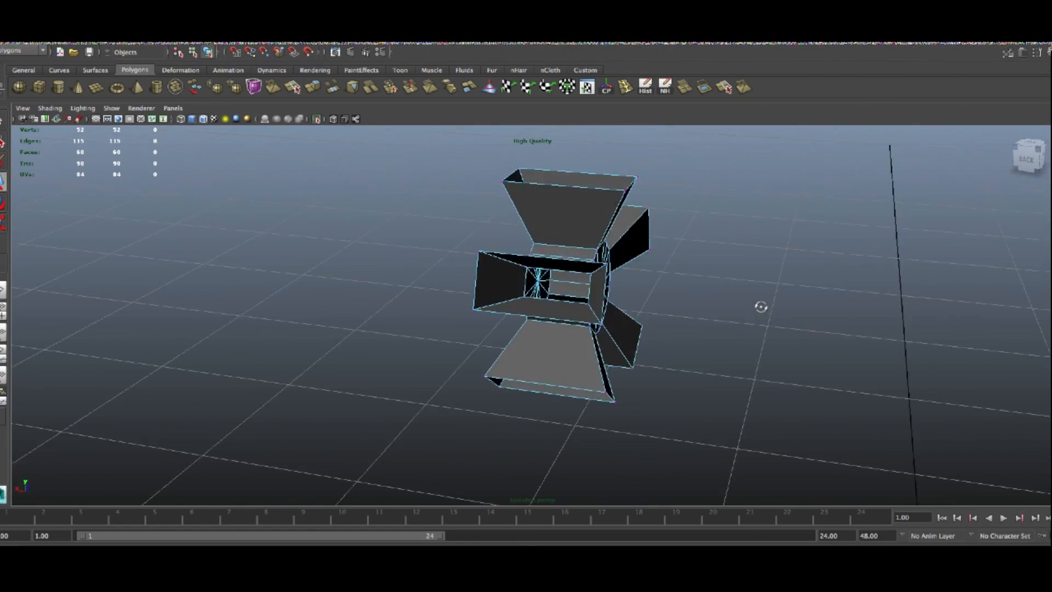
Delete the hub's edge loops in the gaps between the spokes with their vertices, and return to object mode
mouse_move(476, 286)
left_mouse_down("alt")
mouse_move(526, 276)
mouse_move(487, 284)
left_mouse_up("alt")
right_click_drag(472, 258, 470, 236)
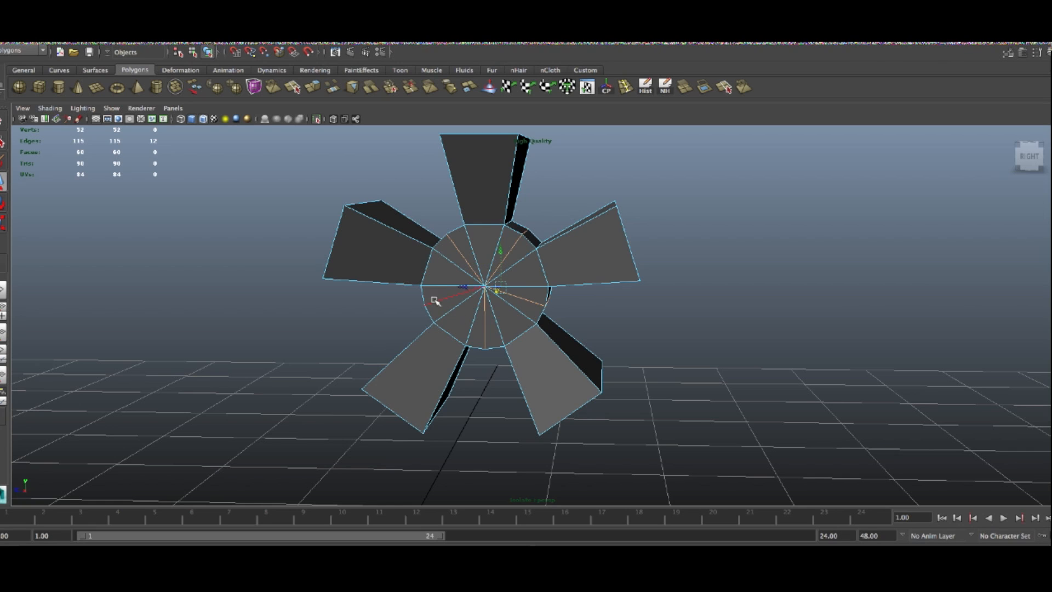
right_click_drag(504, 287, 526, 271, "shift")
left_click_drag(468, 307, 543, 279, "alt")
right_click(479, 226)
right_click_drag(482, 225, 527, 214)
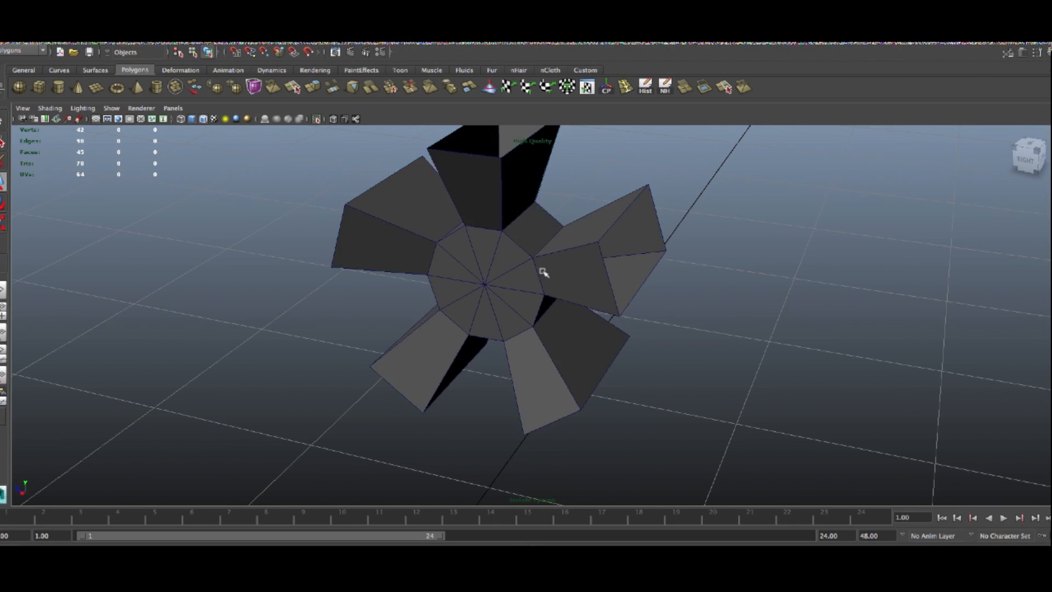
Turn off the hub's isolation so the whole tank is shown again
scroll(544, 273, "down", 5)
left_click_drag(544, 276, 476, 262, "alt")
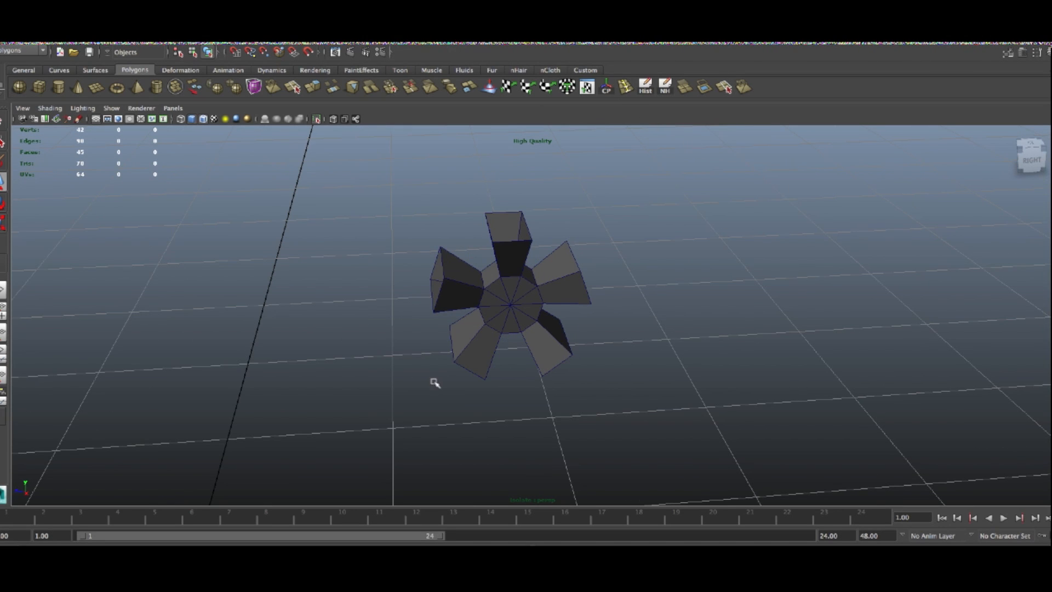
left_click(112, 108)
mouse_move(141, 131)
left_click(257, 131)
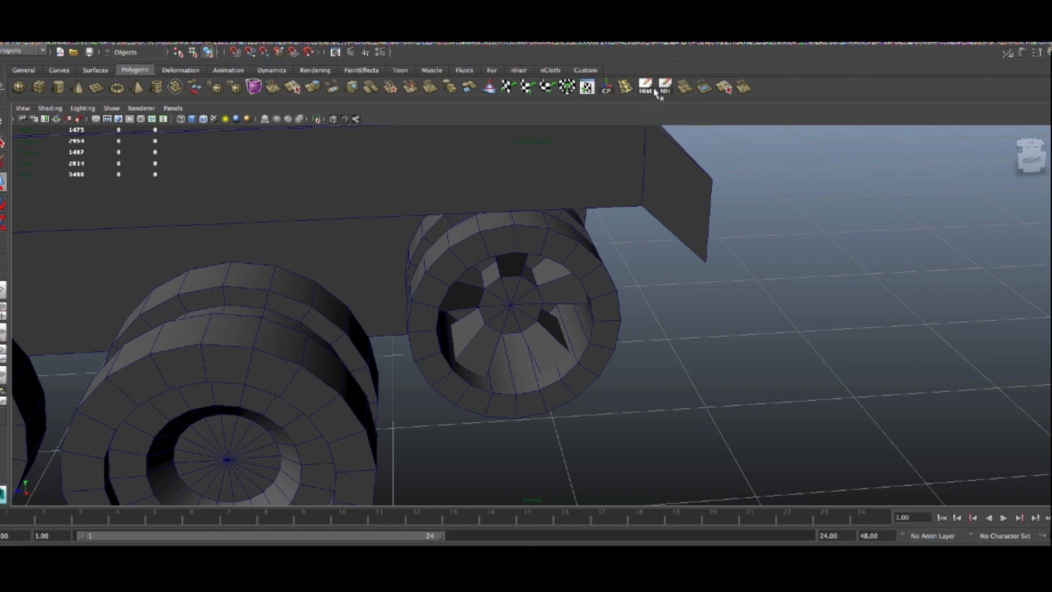
Add the Delete All by Type command for History to the Polygons shelf
left_click(51, 34)
mouse_move(76, 34)
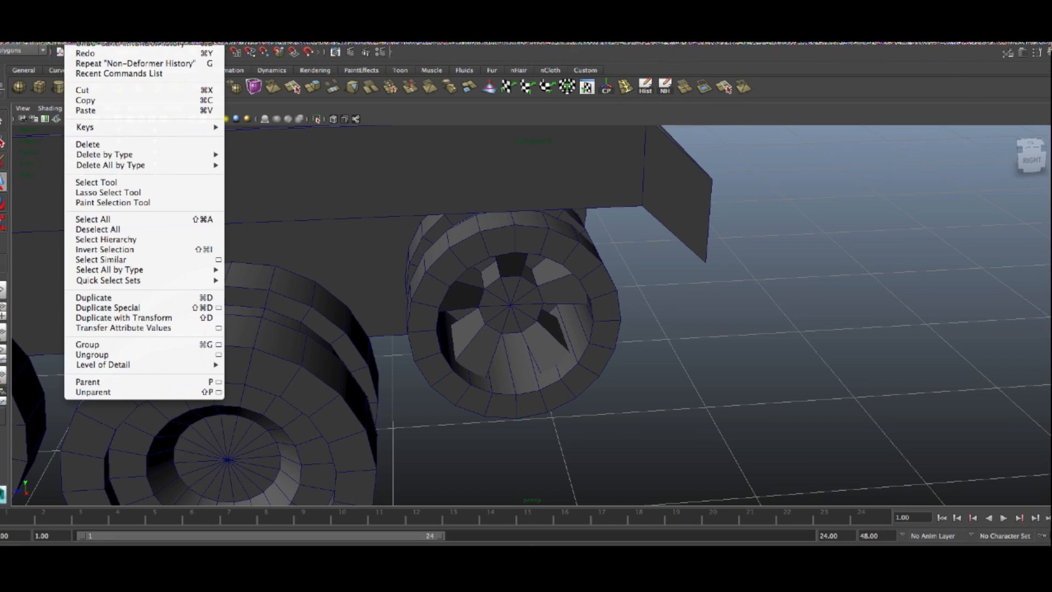
mouse_move(117, 165)
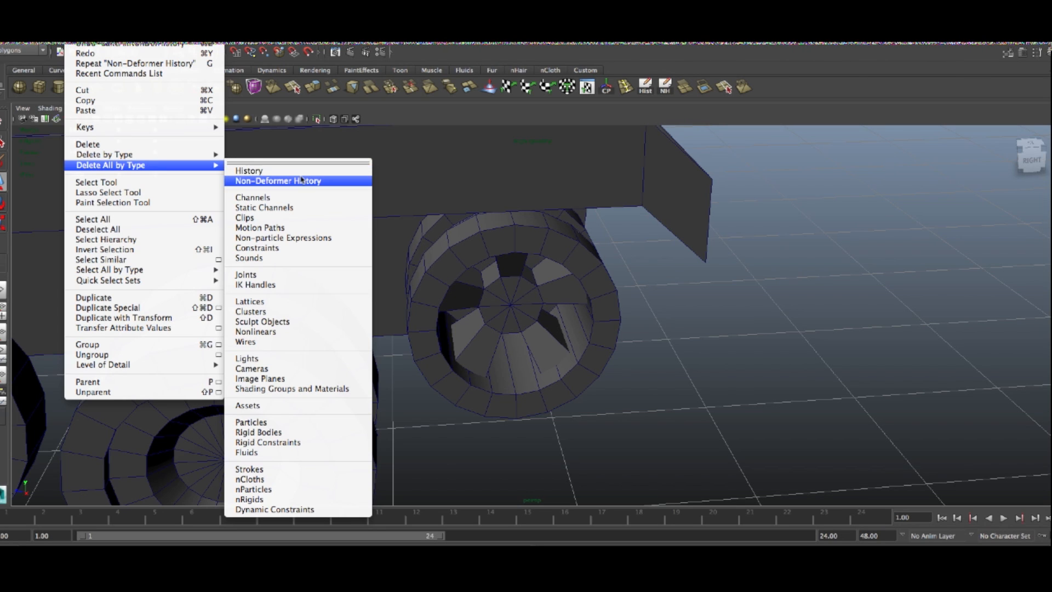
left_click(302, 181, "ctrl+shift")
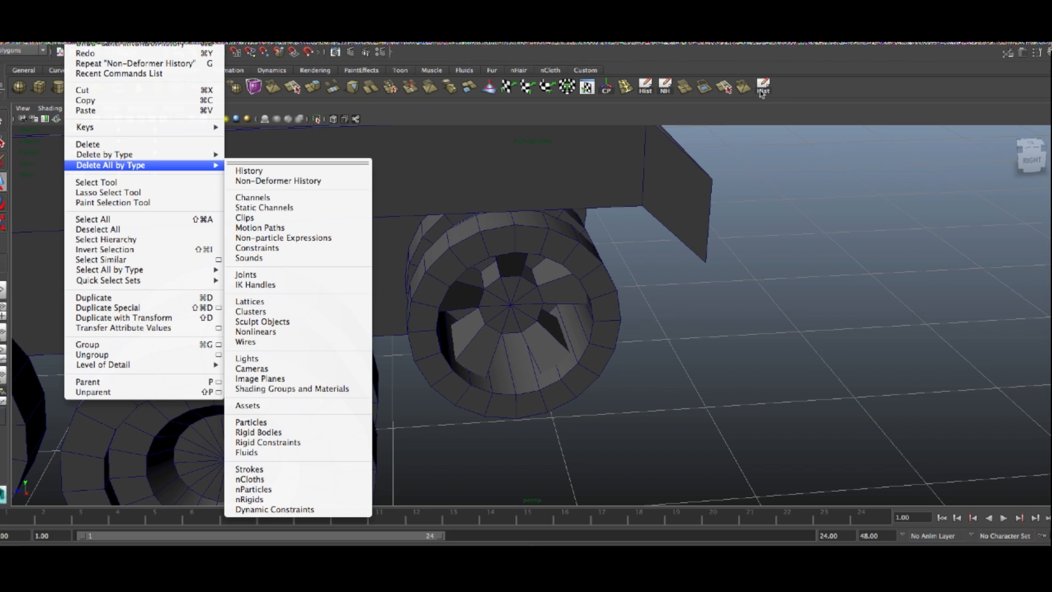
left_click(547, 336)
Select the spoked hub inside the toothed wheel at the opposite end of this side and isolate it
scroll(540, 331, "down", 5)
left_click_drag(535, 329, 463, 383, "alt")
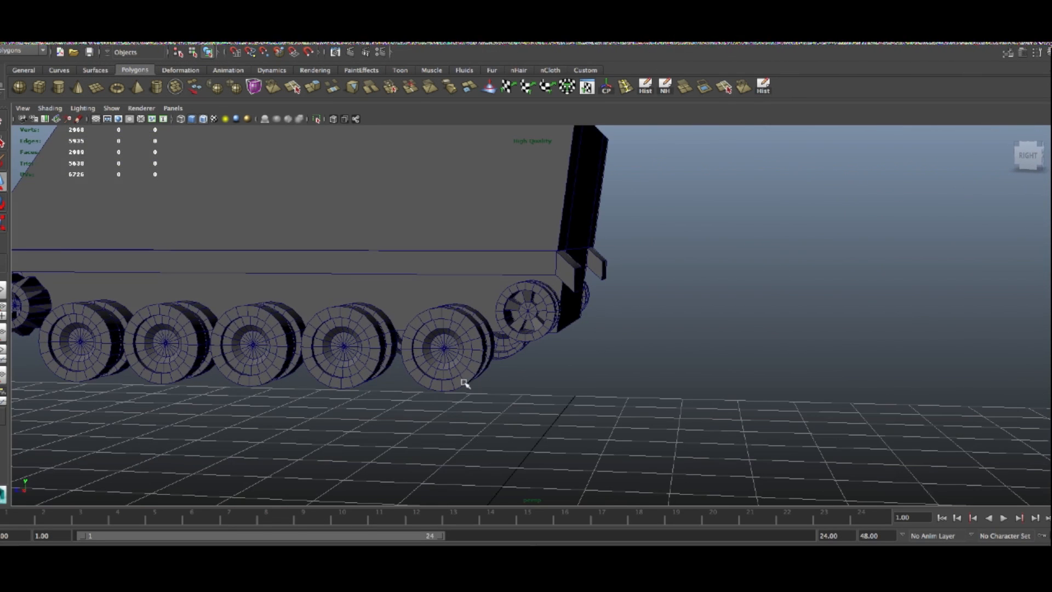
left_click(474, 343)
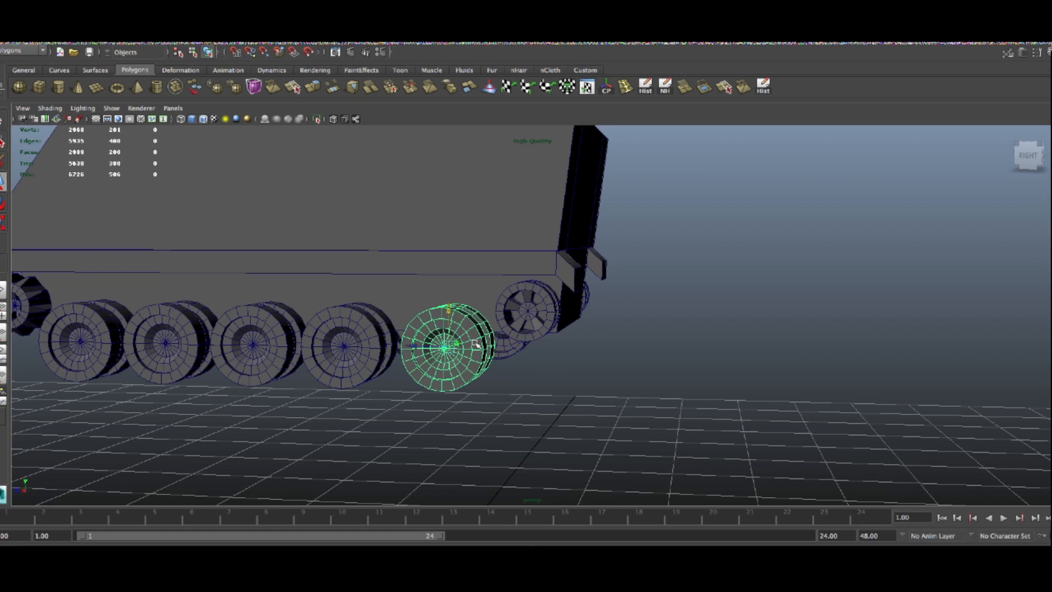
right_click_drag(313, 388, 212, 336, "alt")
left_click(226, 311)
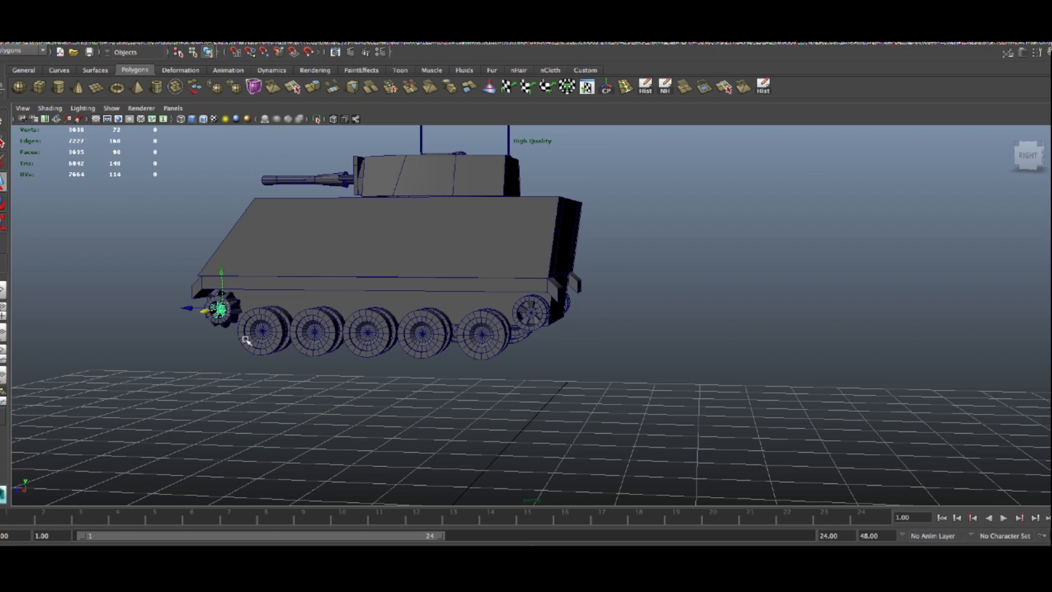
key("f")
left_click_drag(564, 346, 559, 355, "alt")
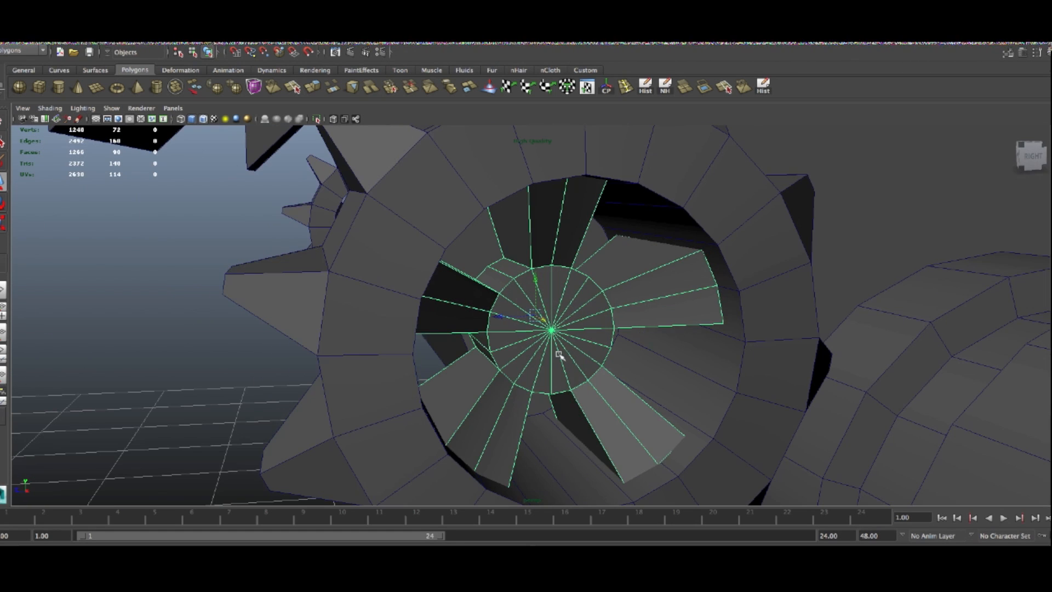
left_click(111, 108)
mouse_move(164, 129)
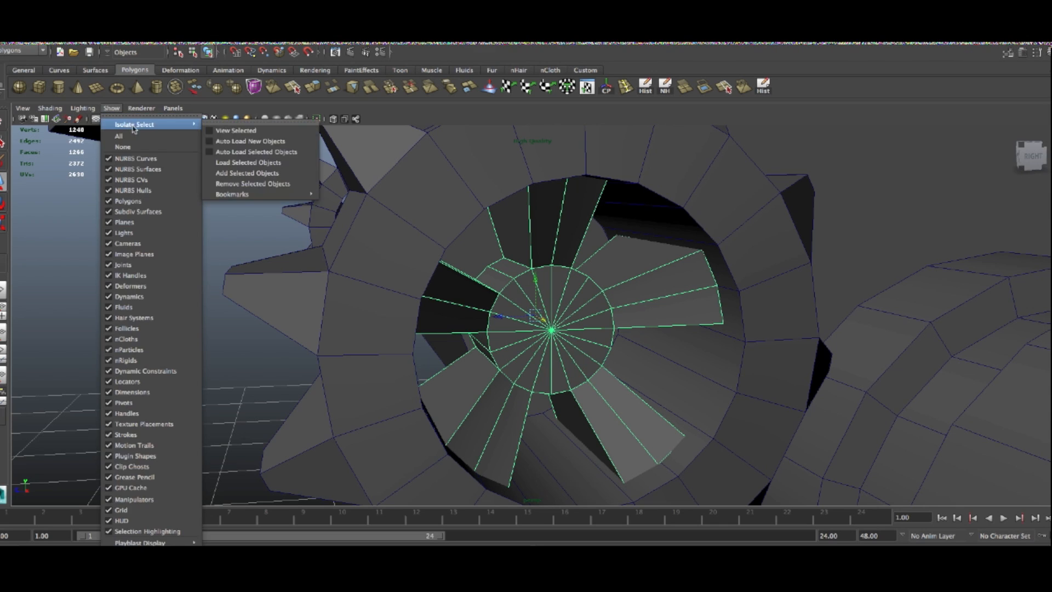
left_click(227, 131)
Delete every second radial edge loop of the toothed wheel's hub, including the middle loop of each spoke
right_click_drag(580, 315, 550, 282)
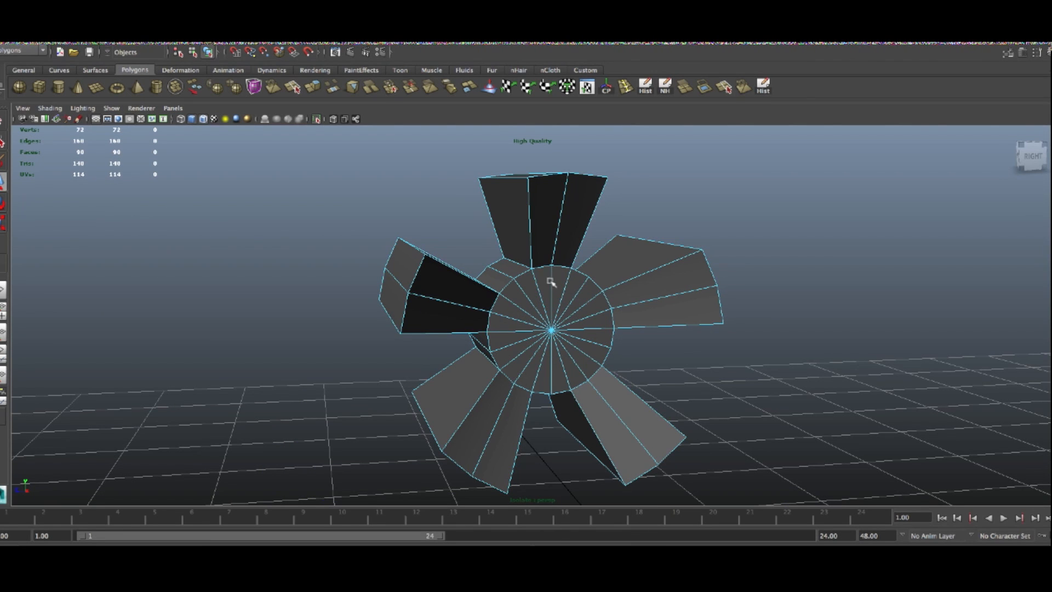
double_click(604, 314, "shift")
left_click_drag(775, 335, 356, 302, "alt")
key("Delete")
Switch the hub to vertex mode and delete the leftover vertices across the whole mesh
right_click_drag(541, 318, 445, 301)
key("alt+v")
key("alt+v")
scroll(552, 377, "down", 5)
left_click_drag(640, 450, 331, 160)
key("Delete")
Delete the outer end face of each of the hub's five spokes and return to object mode
left_click_drag(456, 361, 647, 433, "alt")
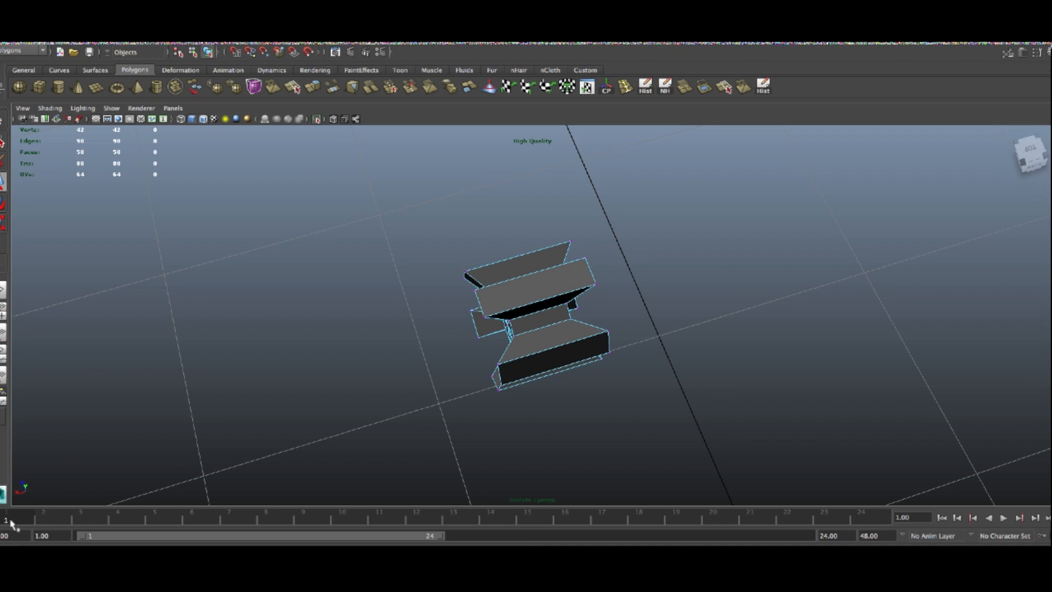
left_click_drag(560, 381, 599, 312, "alt")
right_click_drag(587, 310, 599, 300)
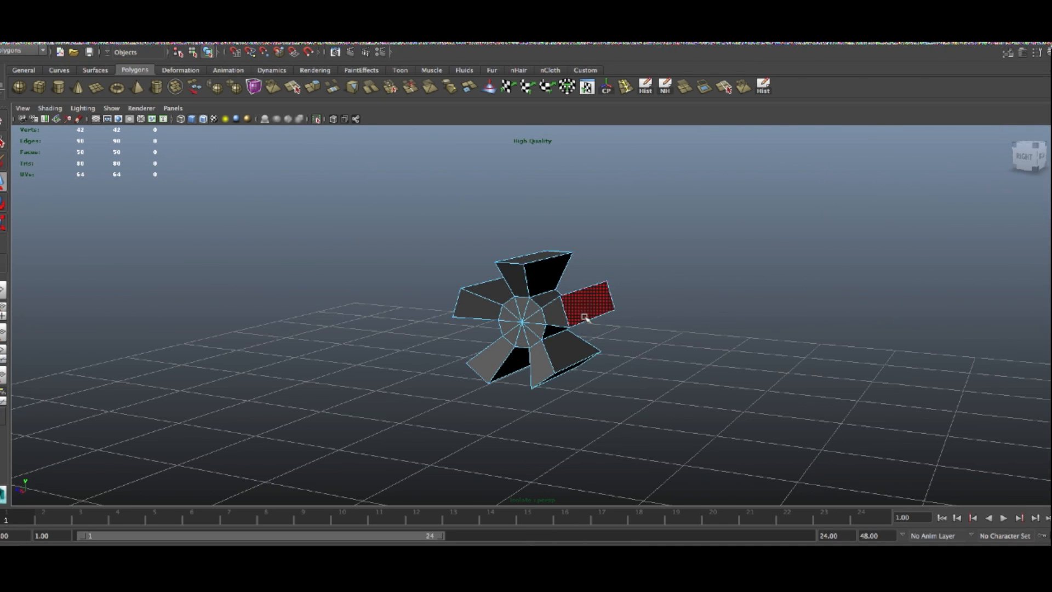
left_click(597, 301)
left_click(540, 284, "shift")
left_click_drag(474, 302, 520, 304, "alt")
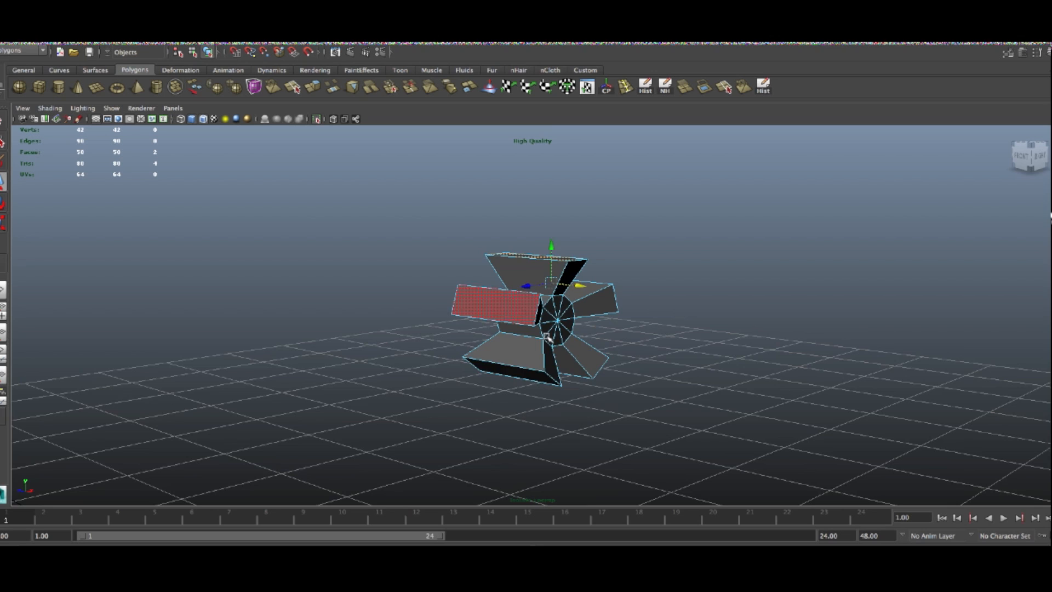
left_click(517, 301, "shift")
left_click_drag(529, 417, 548, 371, "alt")
left_click(516, 344, "shift")
left_click_drag(633, 409, 573, 379, "alt")
left_click(570, 340, "shift")
left_click_drag(559, 267, 648, 347, "alt")
key("Delete")
right_click_drag(558, 313, 606, 296)
left_click_drag(606, 297, 292, 204, "alt")
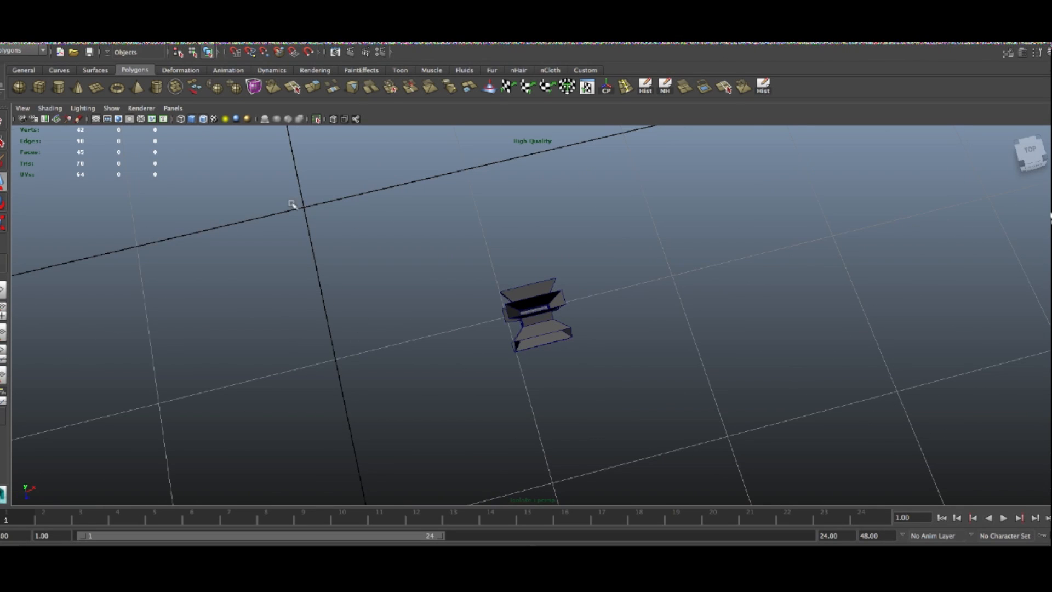
Turn off the isolation to show the whole tank again
left_click(112, 108)
mouse_move(172, 130)
left_click(234, 130)
Select the spoked hub inside the toothed wheel on the tank's other side and isolate it
left_click_drag(650, 381, 525, 284, "alt")
left_click_drag(765, 395, 529, 336, "alt")
left_click(529, 335)
key("f")
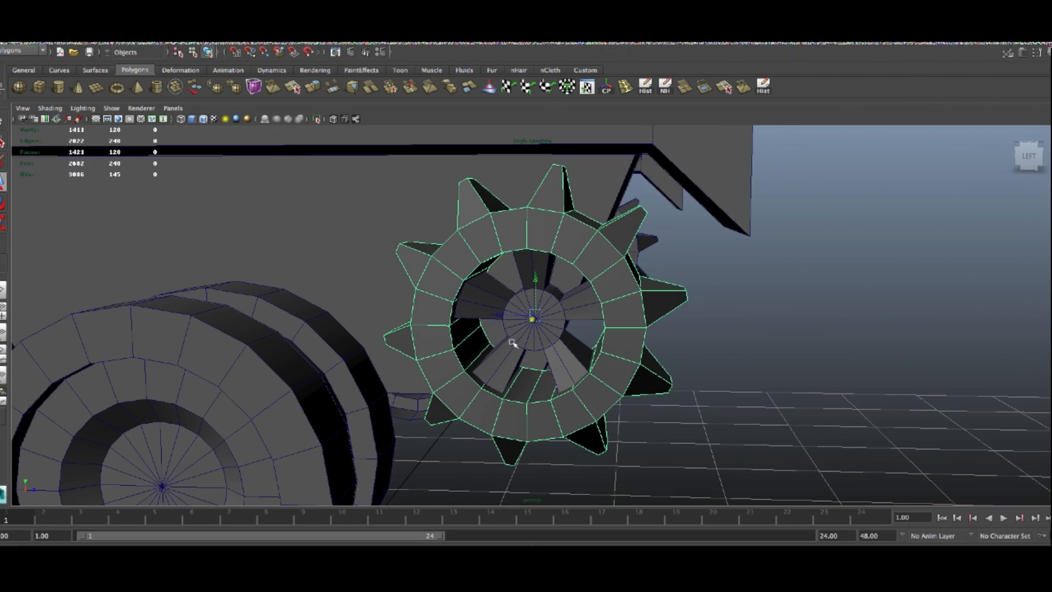
left_click(485, 329)
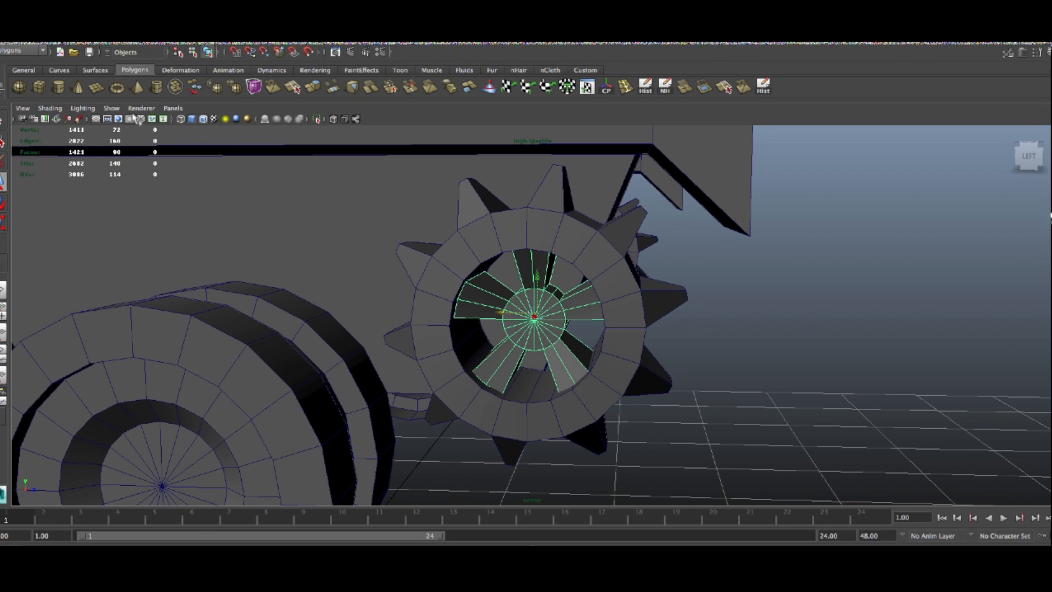
left_click(112, 108)
mouse_move(134, 124)
left_click(225, 124)
Delete every second radial edge loop of this hub, through the spoke middles and the gaps between the spokes
right_click_drag(540, 312, 545, 301)
scroll(546, 303, "up", 6)
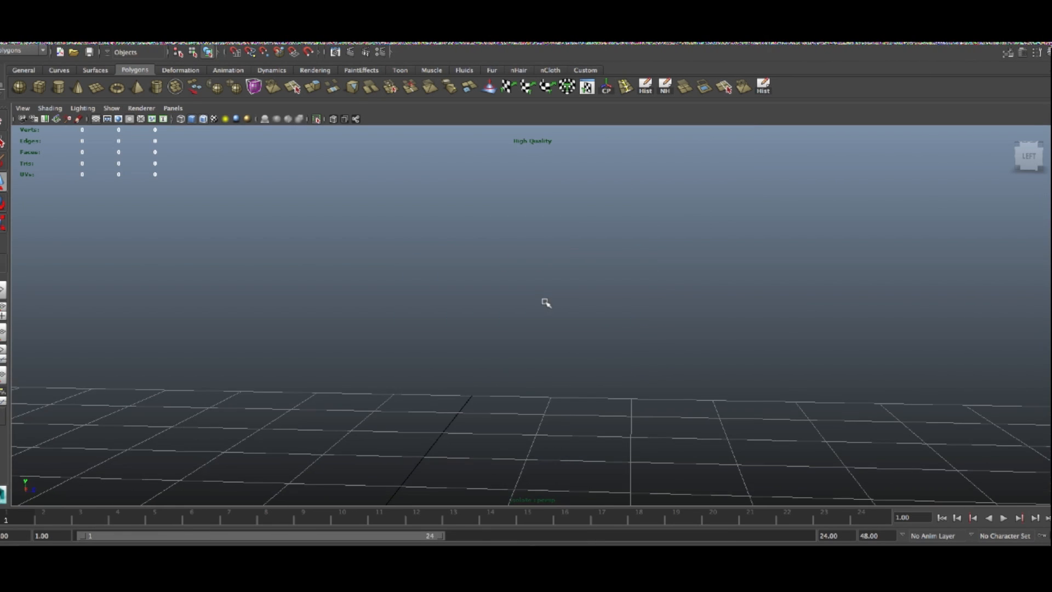
scroll(546, 302, "down", 5)
left_click(530, 269)
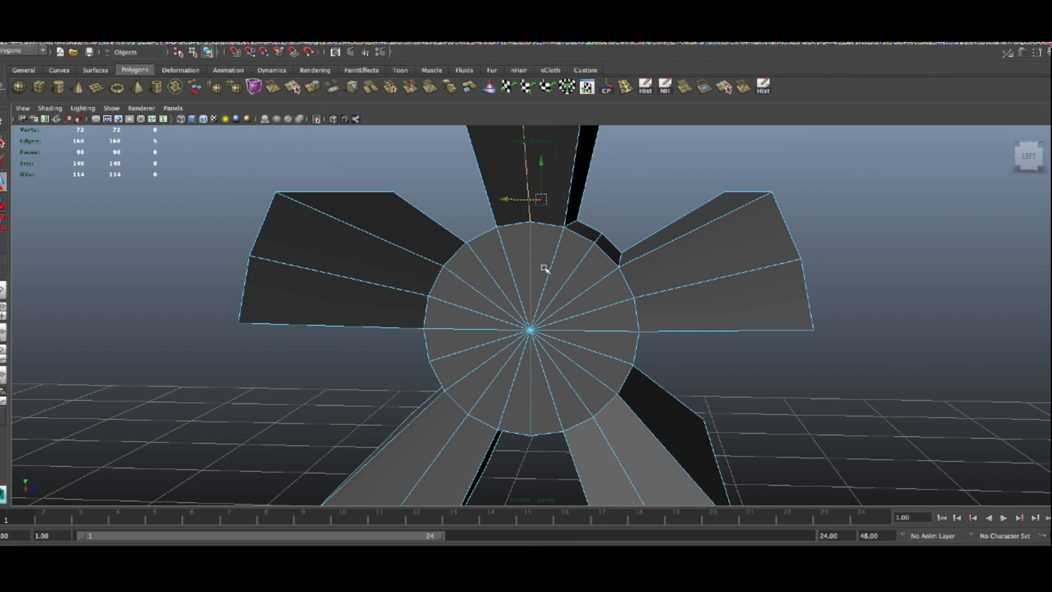
left_click(568, 277, "shift")
left_click(607, 309, "shift")
left_click(595, 353, "shift")
left_click(571, 390, "shift")
left_click(530, 395, "shift")
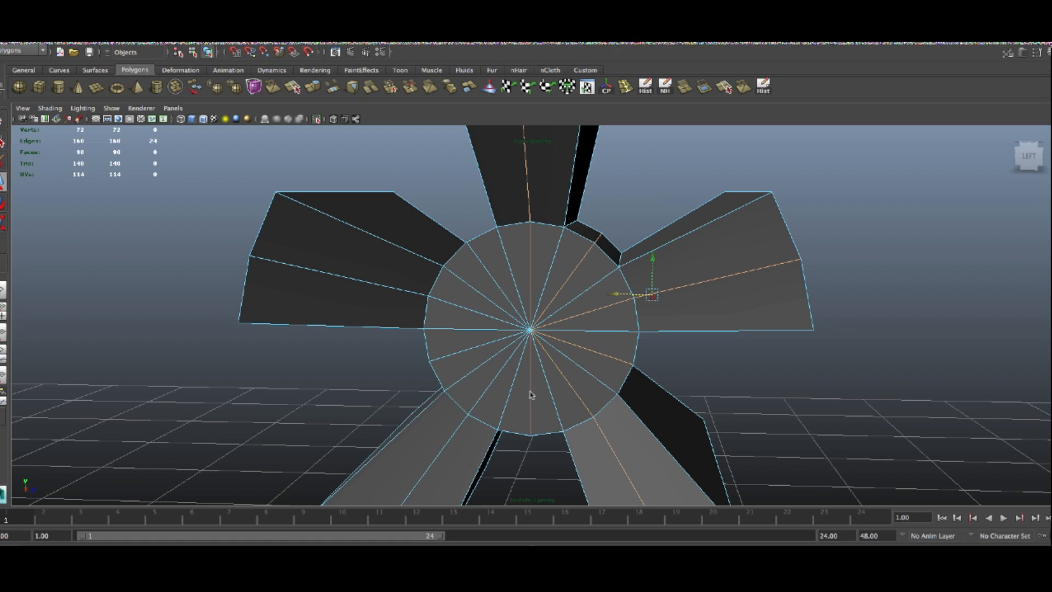
left_click(491, 385, "shift")
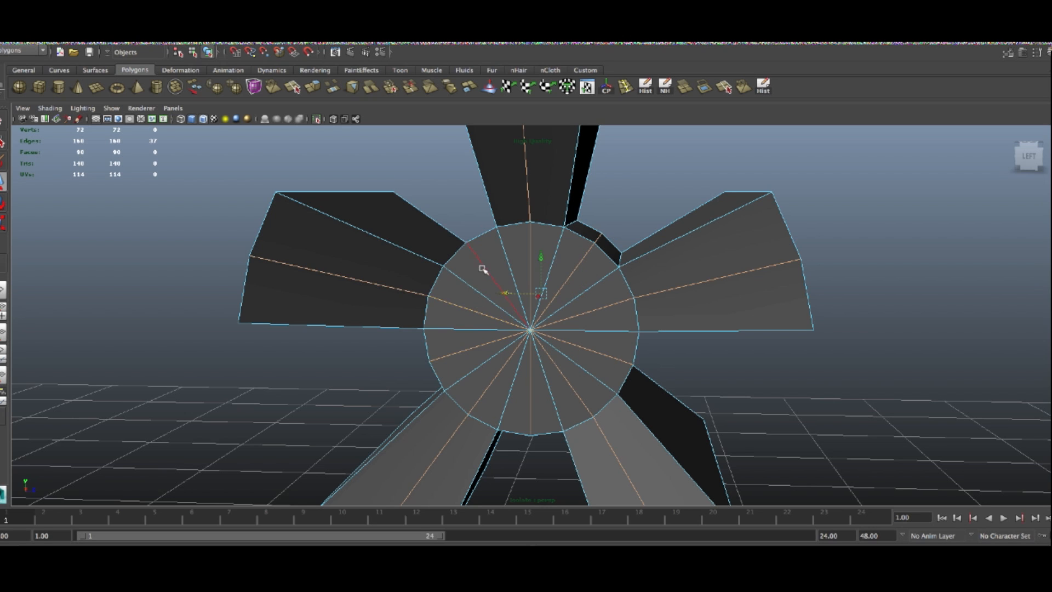
left_click_drag(425, 335, 665, 353, "alt")
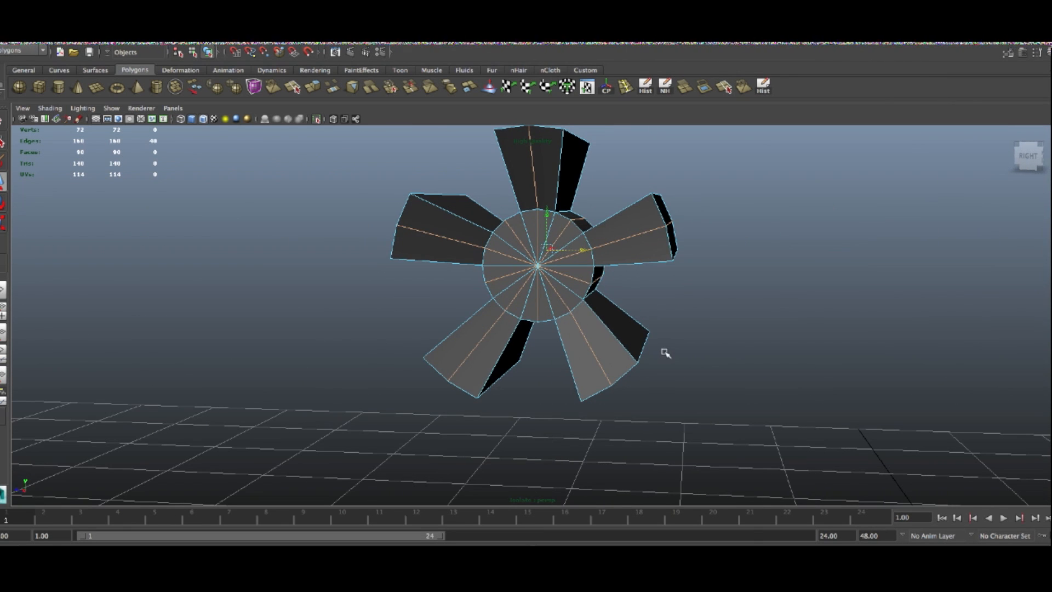
key("Delete")
Select all of the hub's vertices and delete the ones left over from the removed edges
right_click_drag(555, 299, 509, 288)
right_click_drag(634, 422, 296, 169, "alt")
left_click_drag(296, 169, 295, 168)
key("Delete")
Delete the end faces of the five spokes on this second toothed wheel's hub and return to object mode
right_click_drag(533, 279, 548, 299)
left_click_drag(660, 276, 581, 318, "alt")
left_click(630, 270)
left_click(550, 171, "shift")
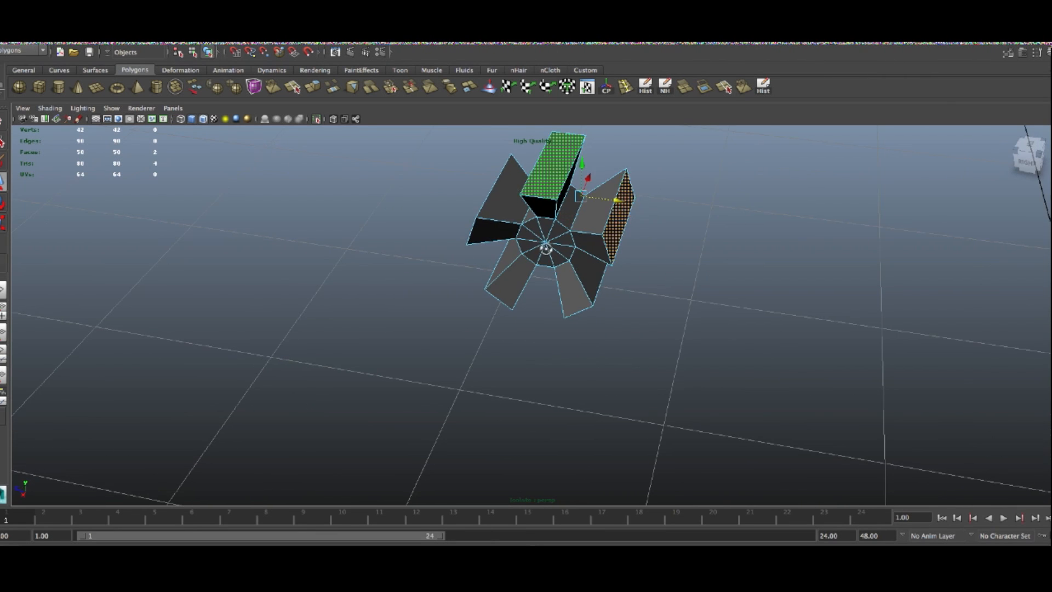
left_click_drag(462, 256, 359, 225, "alt")
left_click(350, 296, "shift")
left_click_drag(467, 368, 568, 396, "alt")
left_click(425, 356, "shift")
left_click(568, 396, "shift")
left_click_drag(643, 423, 597, 437, "alt")
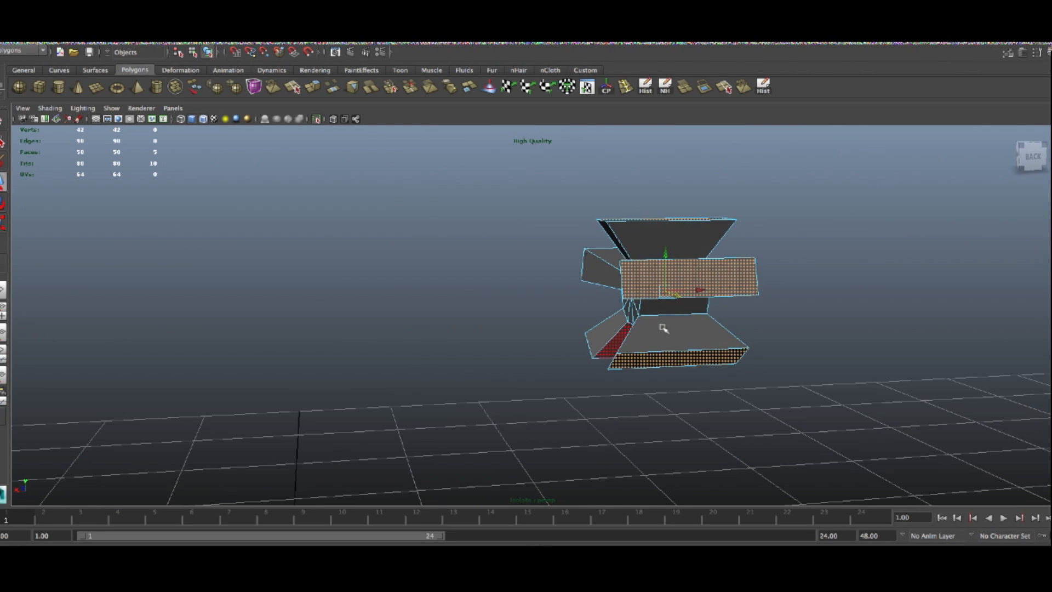
key("Delete")
right_click_drag(655, 282, 698, 270)
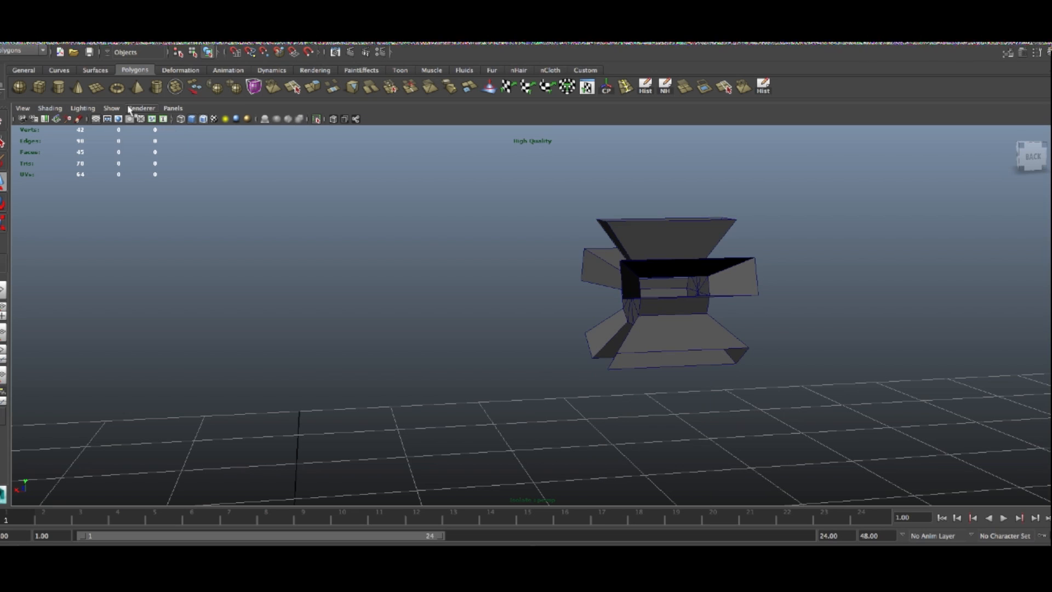
Turn off the isolated view of the hub to show the full tank
left_click(111, 108)
mouse_move(164, 124)
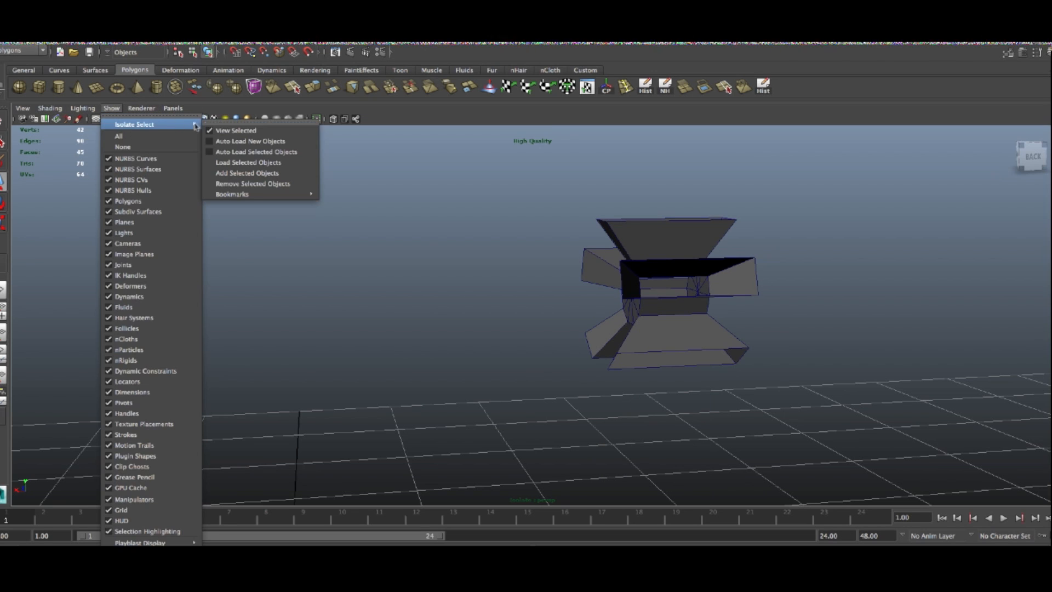
left_click(237, 130)
Select the spoked hub of the small rear wheel and isolate it in the view
scroll(590, 354, "down", 10)
left_click_drag(589, 357, 435, 337, "alt")
left_click(368, 317)
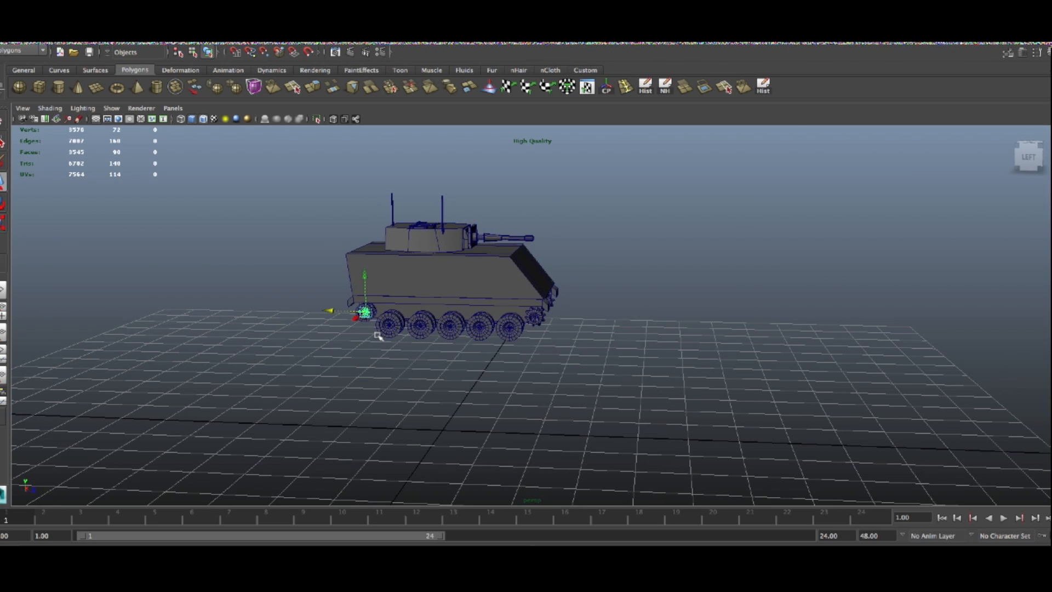
key("f")
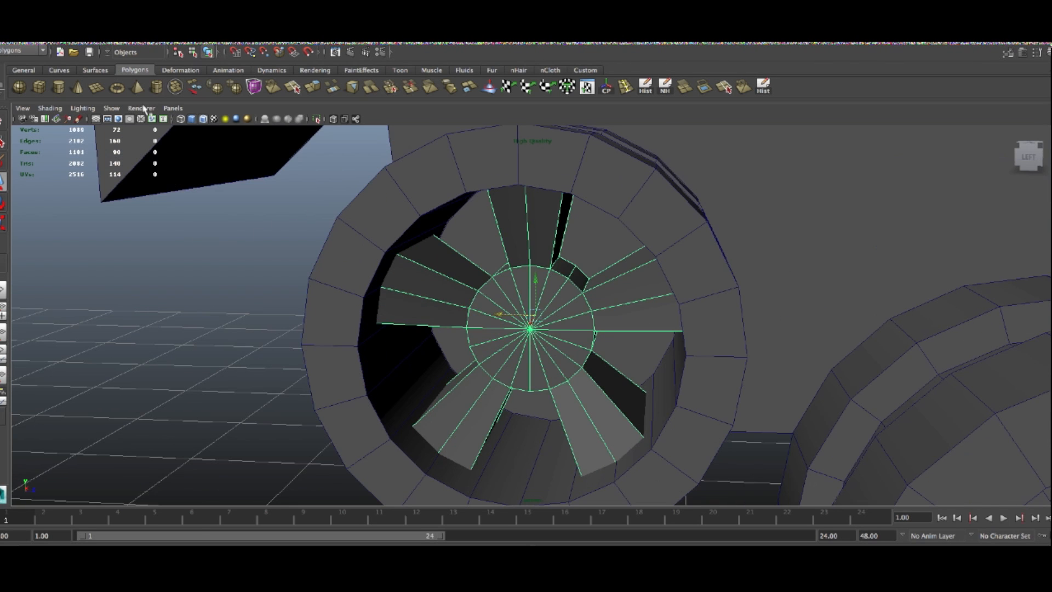
left_click(112, 108)
mouse_move(131, 127)
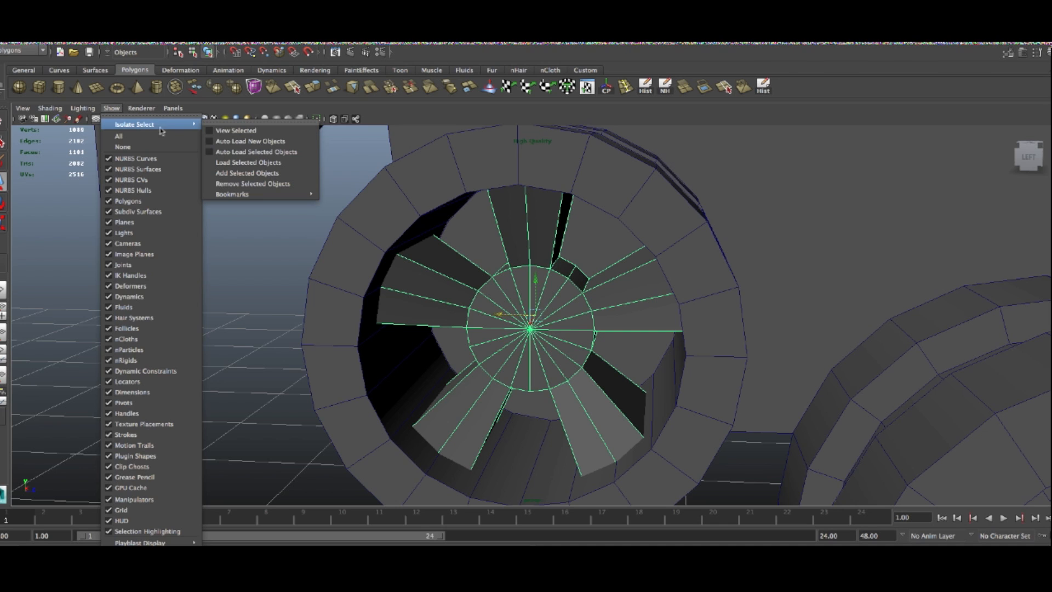
left_click(247, 132)
left_click_drag(610, 296, 541, 299, "alt")
Delete every second radial edge loop of the rear wheel's hub, through the spoke middles and the gaps between spokes
right_click_drag(545, 239, 546, 216)
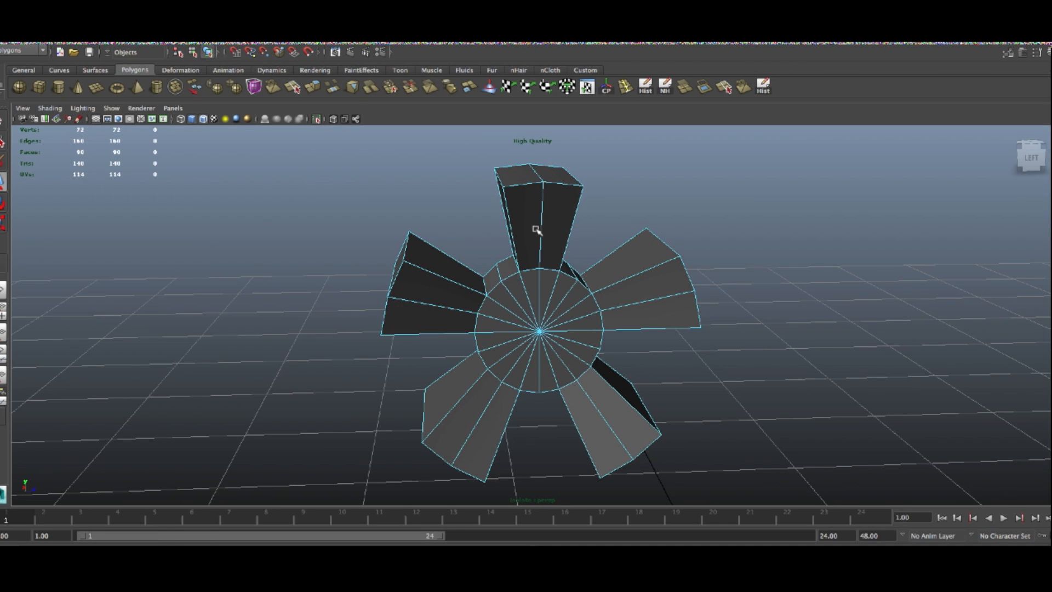
double_click(541, 229)
double_click(567, 295, "shift")
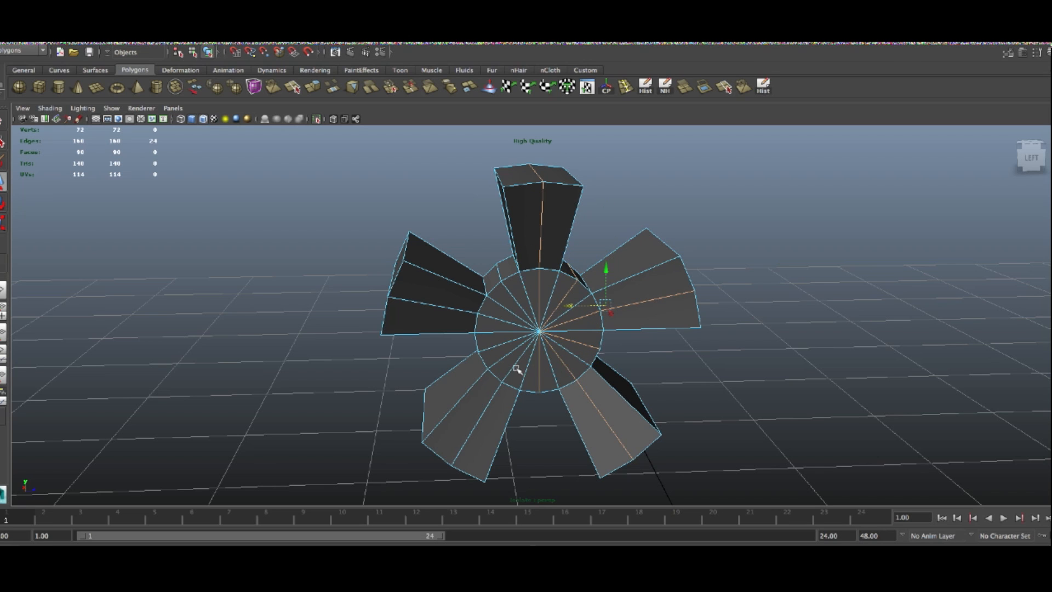
double_click(496, 315, "shift")
double_click(509, 296, "shift")
key("Delete")
Select all vertices of the rear wheel's hub and delete the ones left over from the removed edges
right_click_drag(566, 308, 449, 296)
scroll(585, 368, "down", 5)
left_click_drag(690, 448, 268, 225)
key("Delete")
Delete the end faces of the rear hub's five spokes and return to object mode
right_click_drag(541, 285, 540, 313)
left_click(537, 237)
left_click_drag(460, 303, 505, 286, "alt")
left_click(505, 286, "shift")
left_click_drag(518, 366, 488, 372, "alt")
left_click(520, 380, "shift")
left_click(555, 368, "shift")
left_click_drag(554, 368, 582, 383, "alt")
left_click(578, 310, "shift")
key("Delete")
right_click_drag(570, 336, 592, 342)
left_click_drag(571, 357, 597, 351, "alt")
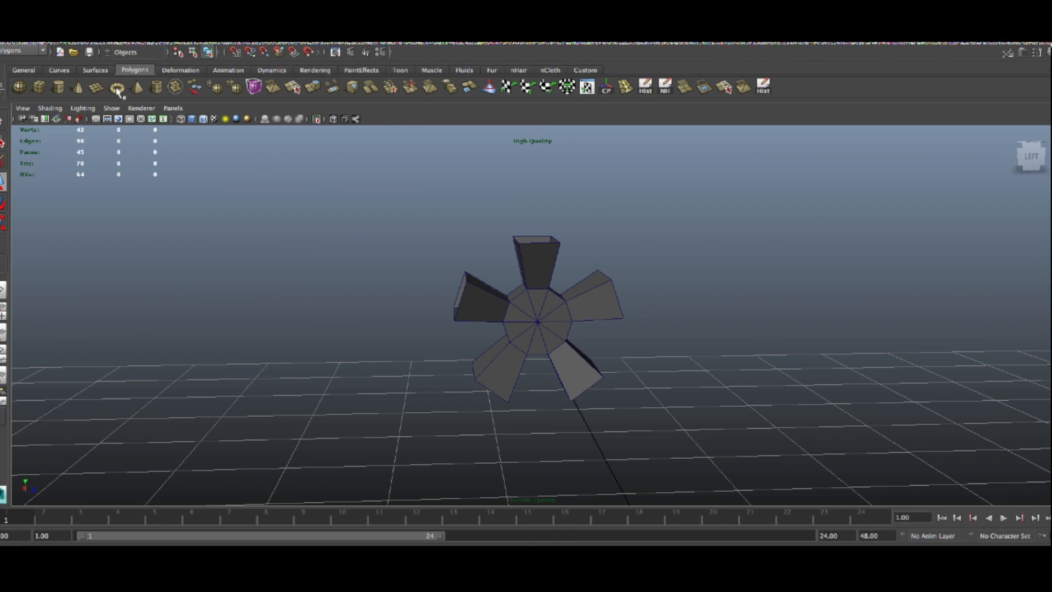
Turn off the isolated view of the rear wheel's hub to show the whole tank again
left_click(113, 108)
mouse_move(141, 108)
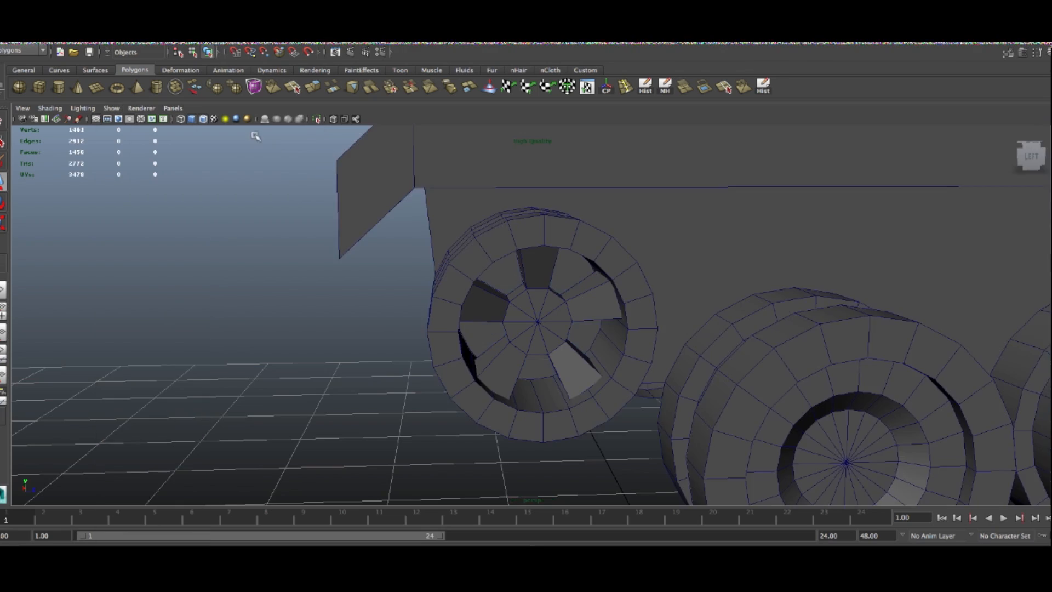
scroll(484, 299, "down", 6)
scroll(571, 296, "down", 5)
Examine the whole tank from several sides and check its total polygon count
left_click_drag(571, 296, 727, 417, "alt")
scroll(608, 434, "up", 3)
left_click_drag(618, 432, 704, 418, "alt")
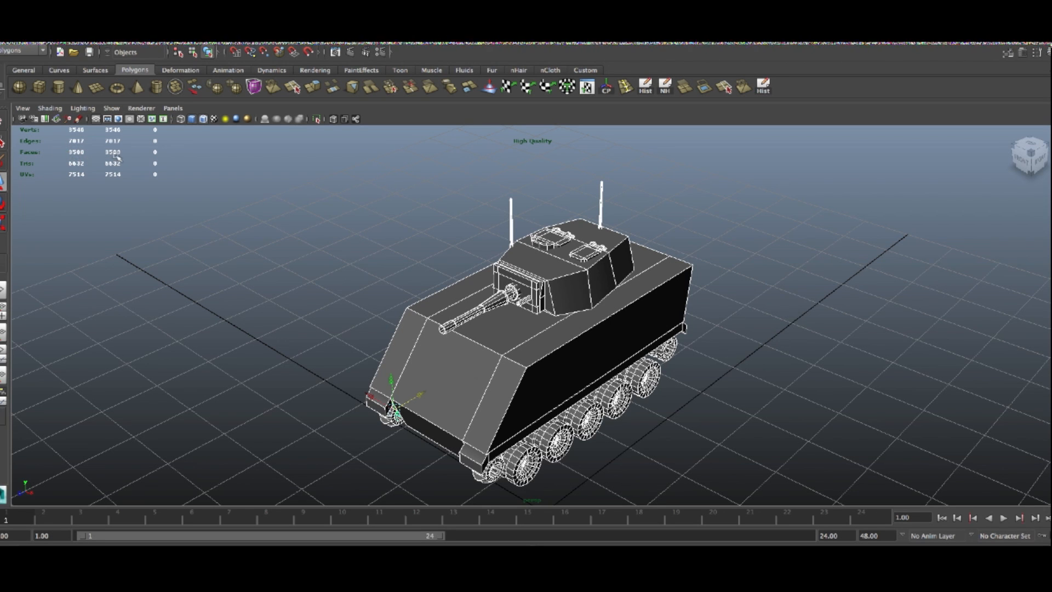
left_click_drag(519, 260, 670, 236, "alt")
right_click_drag(669, 236, 740, 452, "alt")
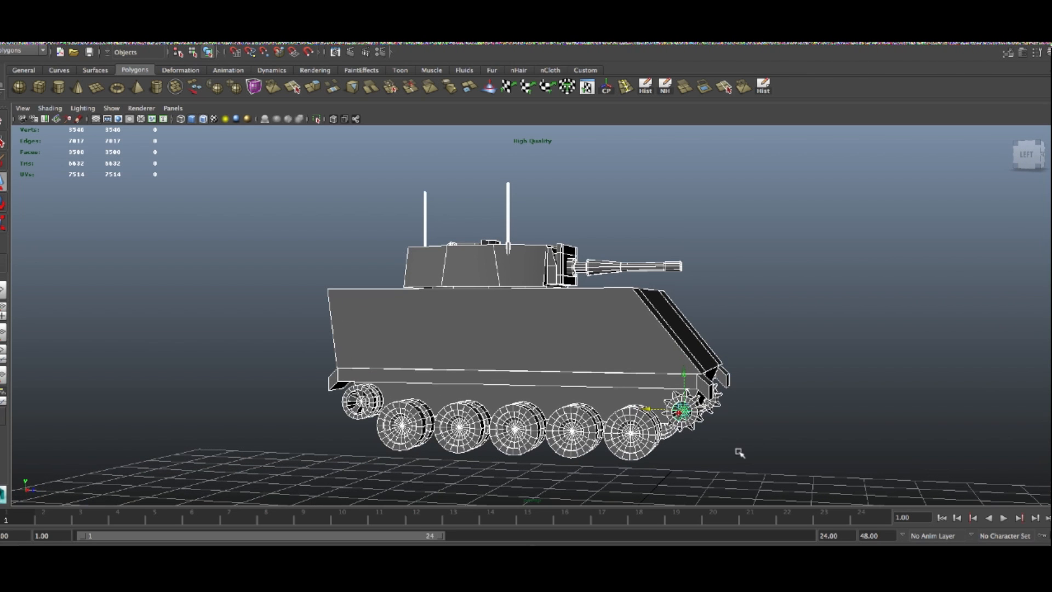
scroll(695, 422, "up", 5)
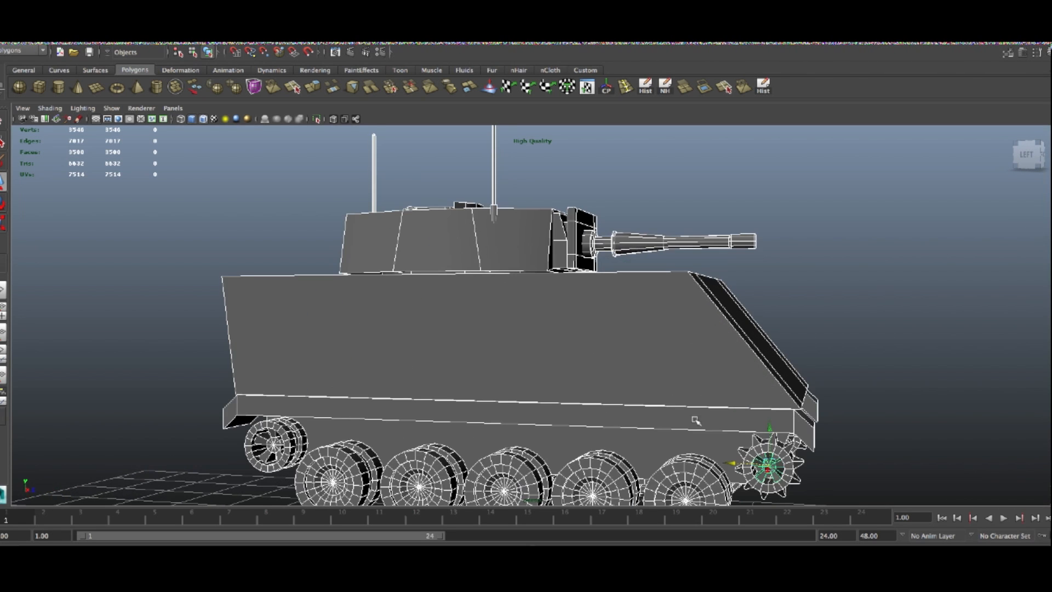
left_click(981, 461)
left_click_drag(981, 460, 872, 457, "alt")
scroll(872, 456, "down", 7)
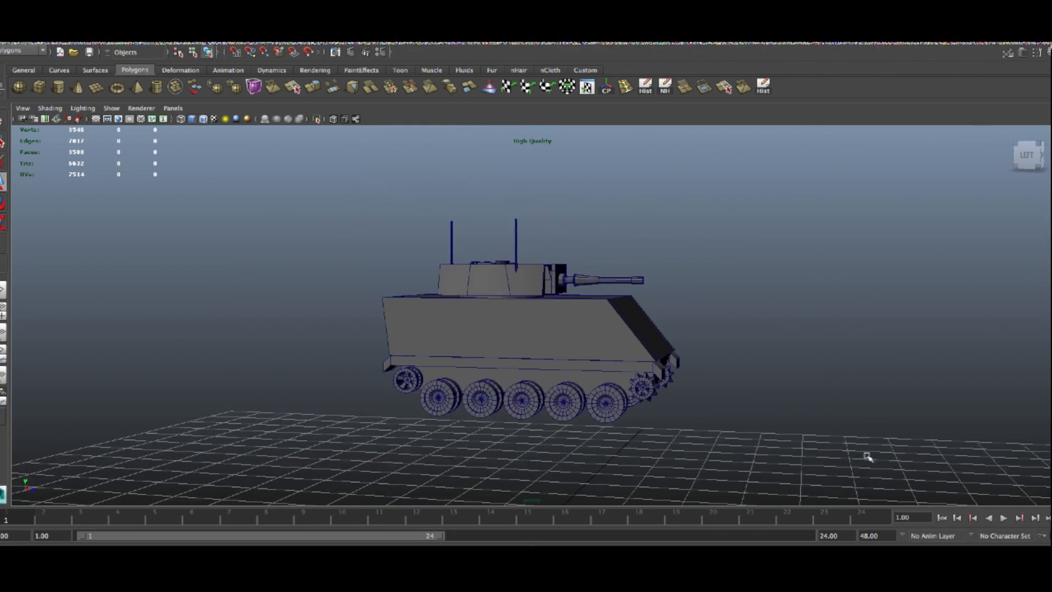
scroll(763, 440, "up", 9)
scroll(764, 440, "down", 5)
left_click_drag(731, 451, 684, 425, "alt")
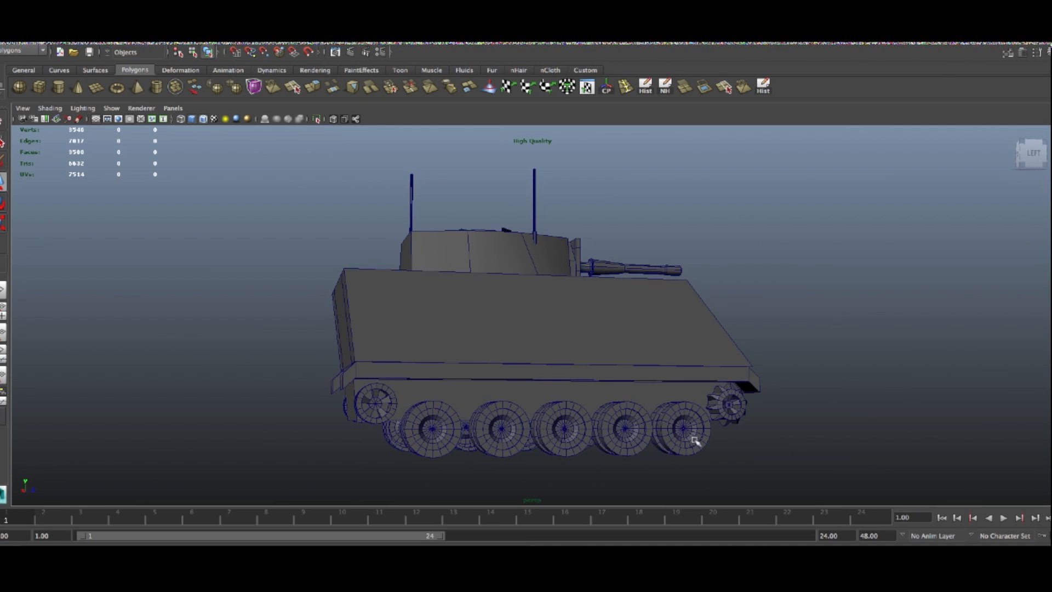
Delete the recessed central disc faces of the road wheel nearest the front toothed wheel, and return to object mode
left_click(682, 432)
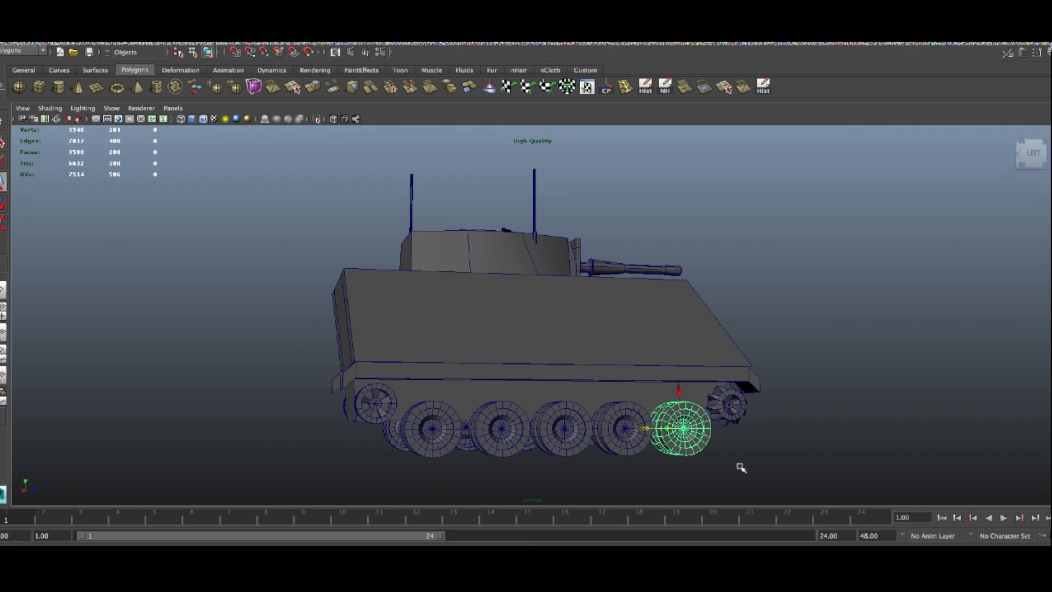
key("f")
left_click_drag(671, 350, 571, 332, "alt")
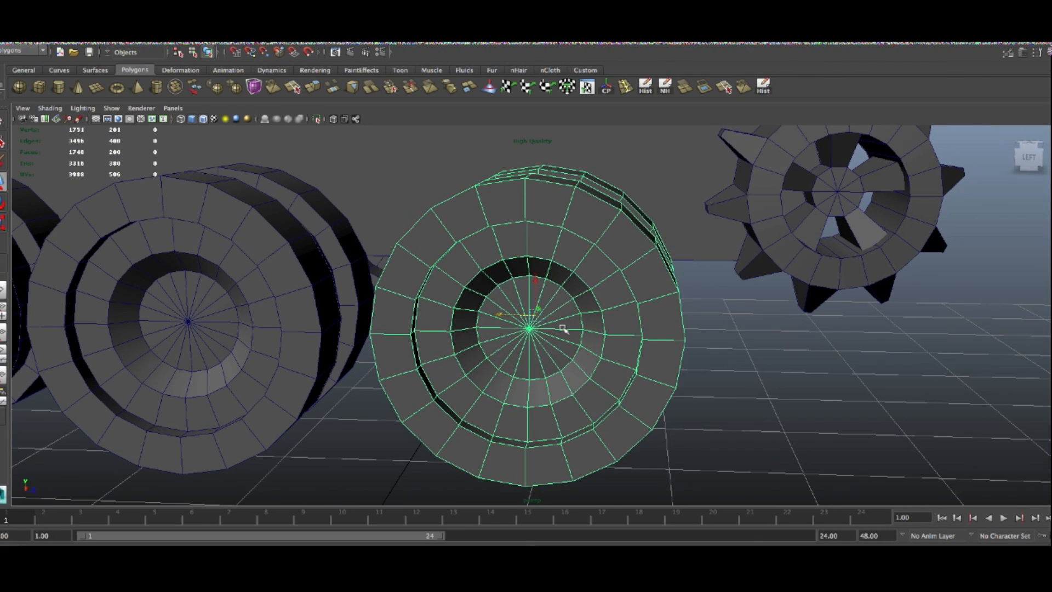
left_click_drag(560, 332, 556, 331, "alt")
key("F11")
left_click(546, 346)
double_click(548, 336)
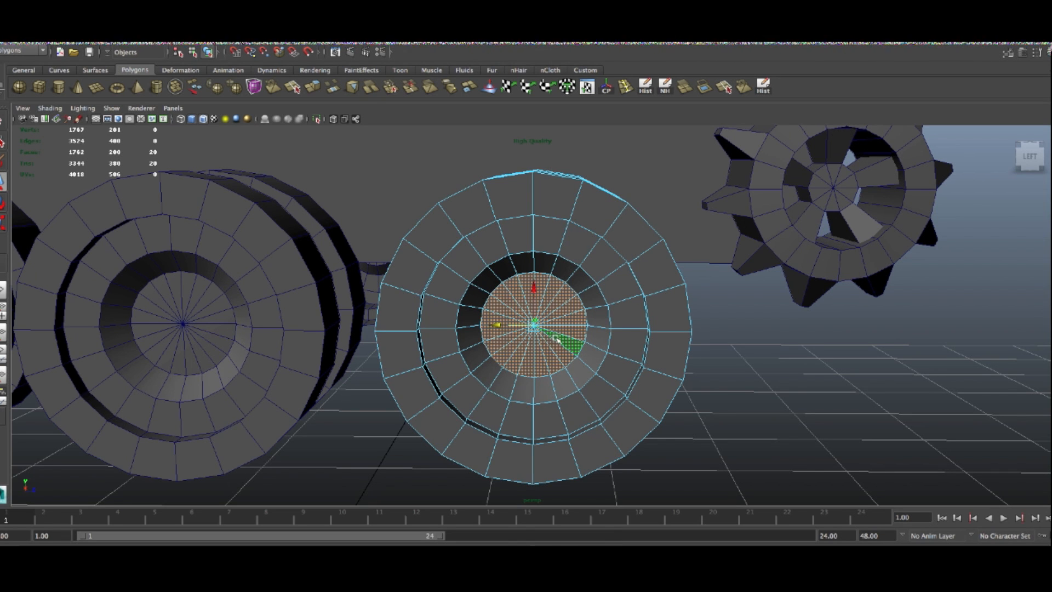
key("Delete")
left_click_drag(582, 339, 590, 317, "alt")
right_click_drag(590, 316, 633, 301)
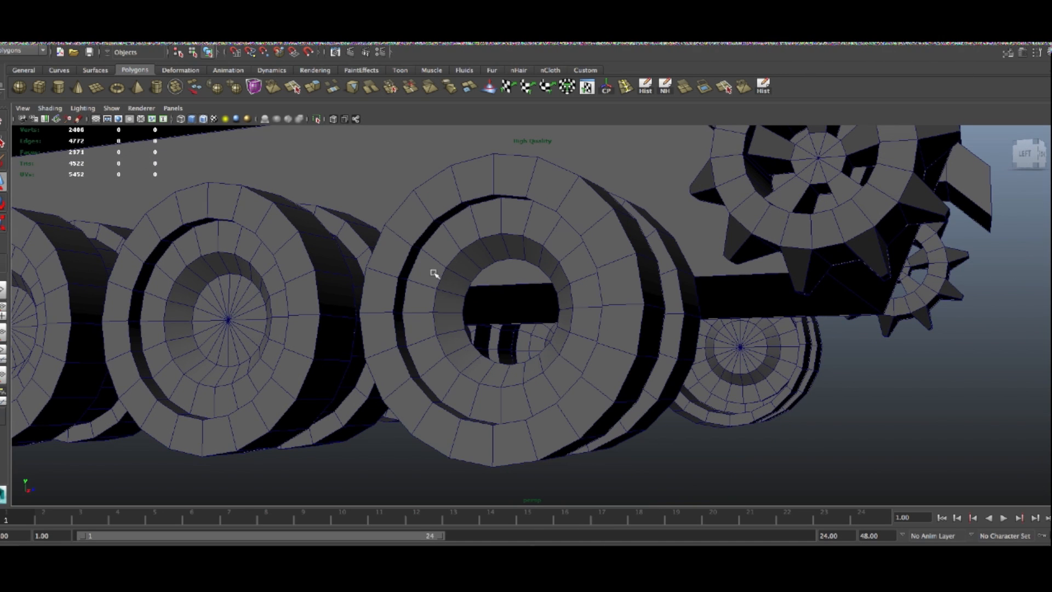
Create a polygon plane and set its width and height subdivisions to 1
left_click(97, 88)
scroll(477, 411, "down", 10)
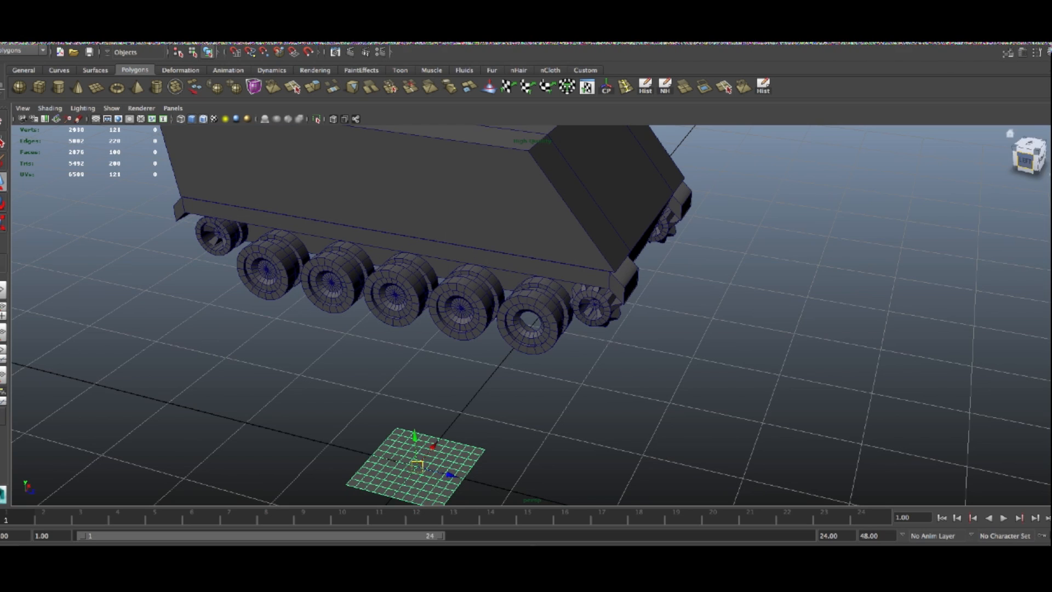
left_click(1048, 52)
left_click(748, 268)
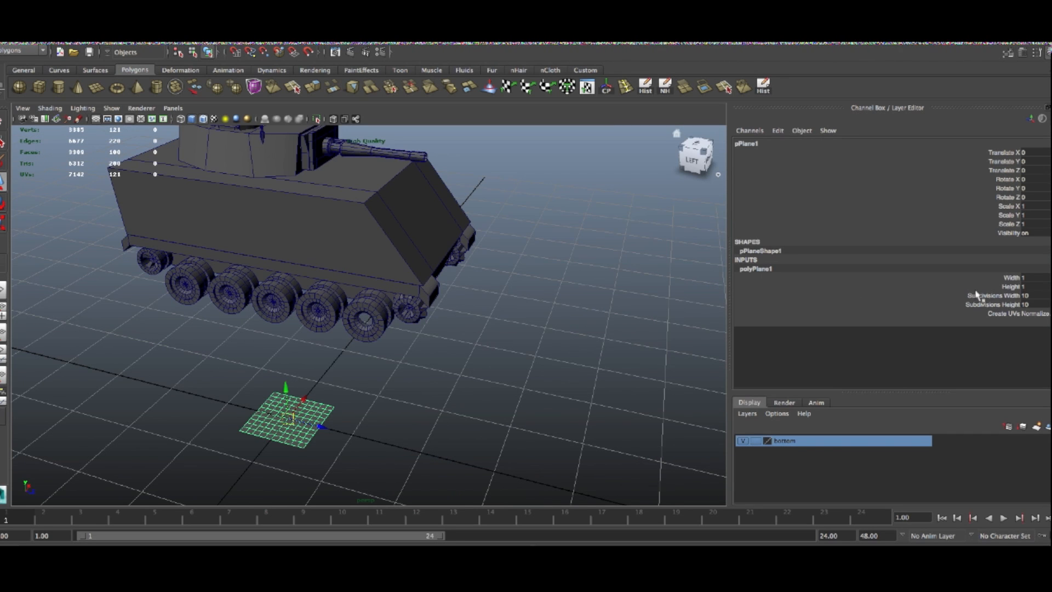
key("Tab")
type("1")
key("Tab")
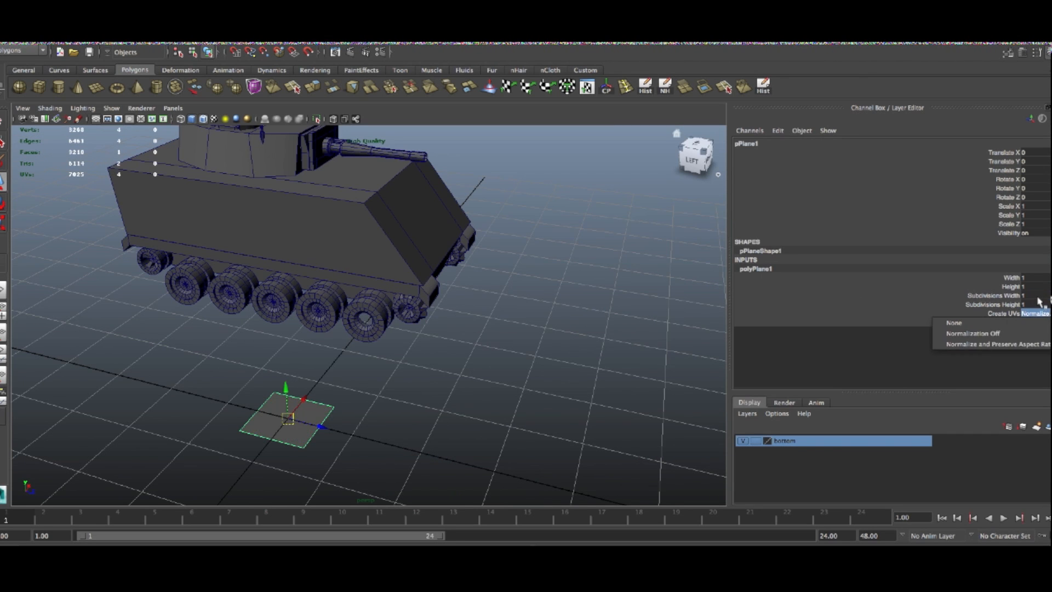
key("Escape")
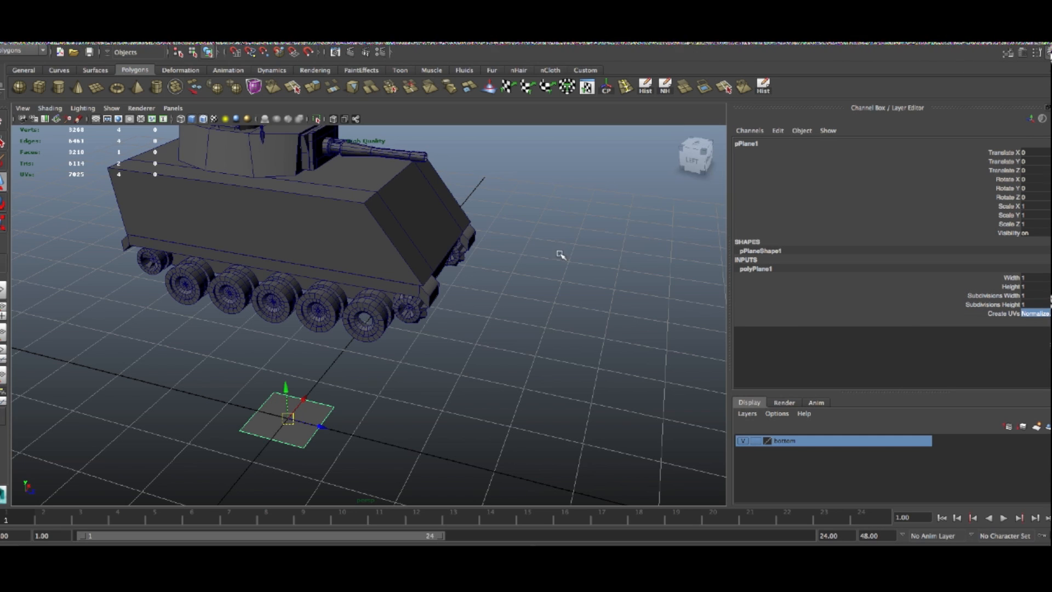
left_click(1049, 52)
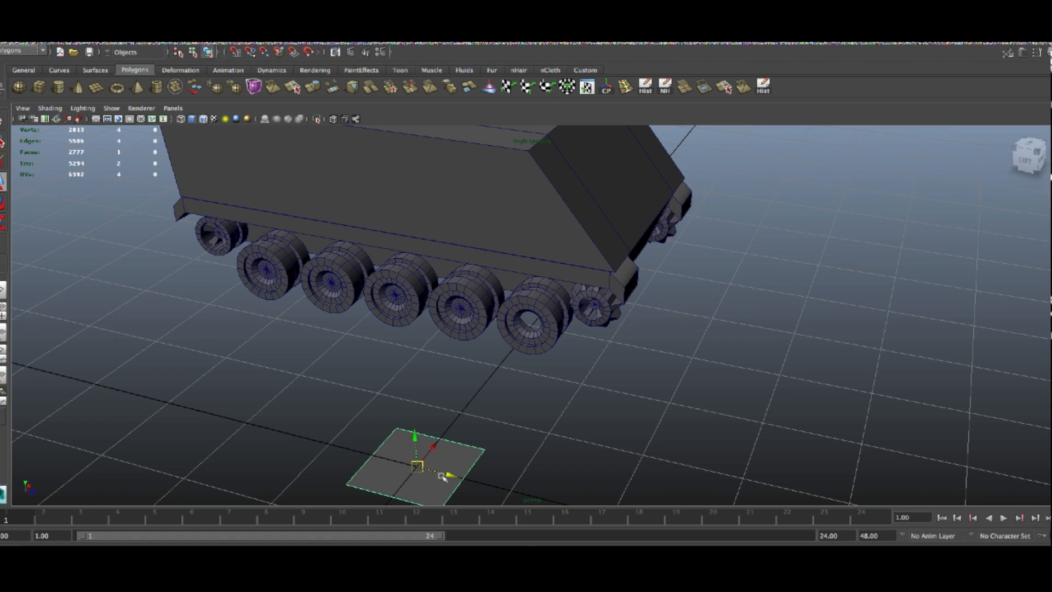
Try to move one corner vertex of the plane onto its neighbouring corner
right_click_drag(454, 378, 480, 479)
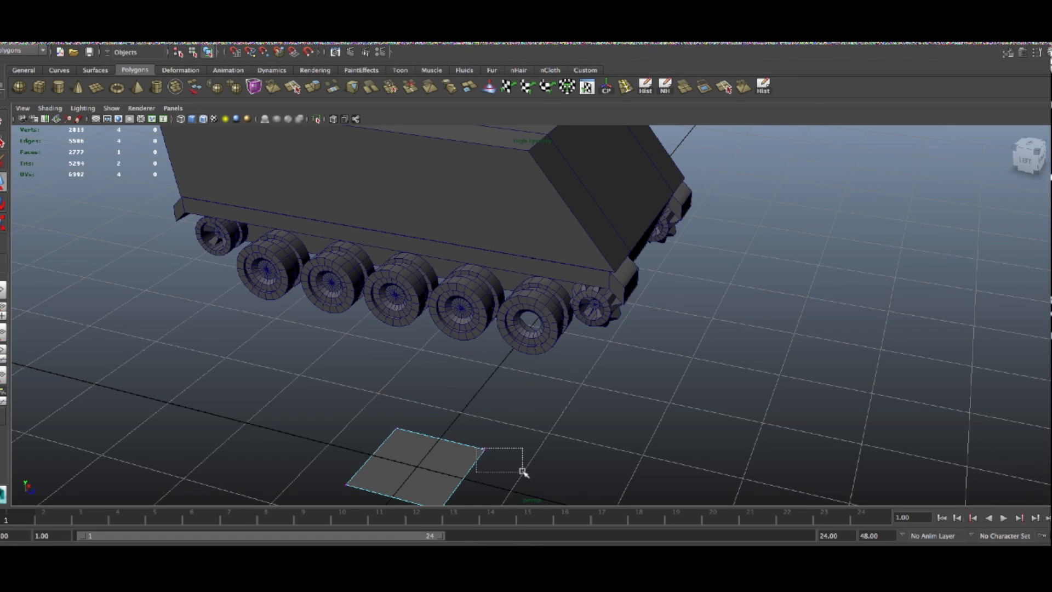
scroll(522, 464, "down", 3)
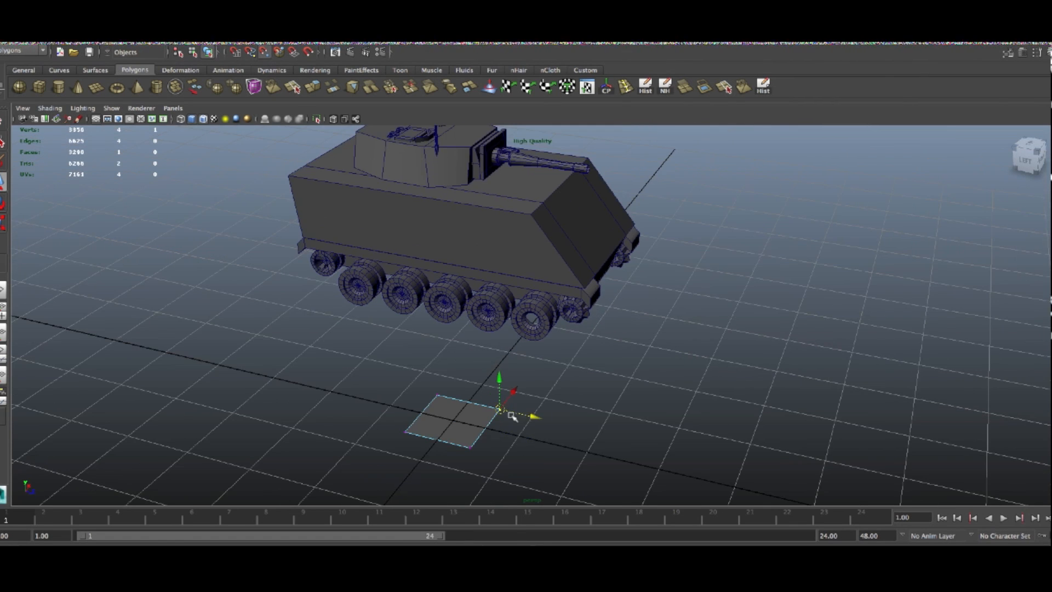
left_click_drag(499, 410, 469, 446)
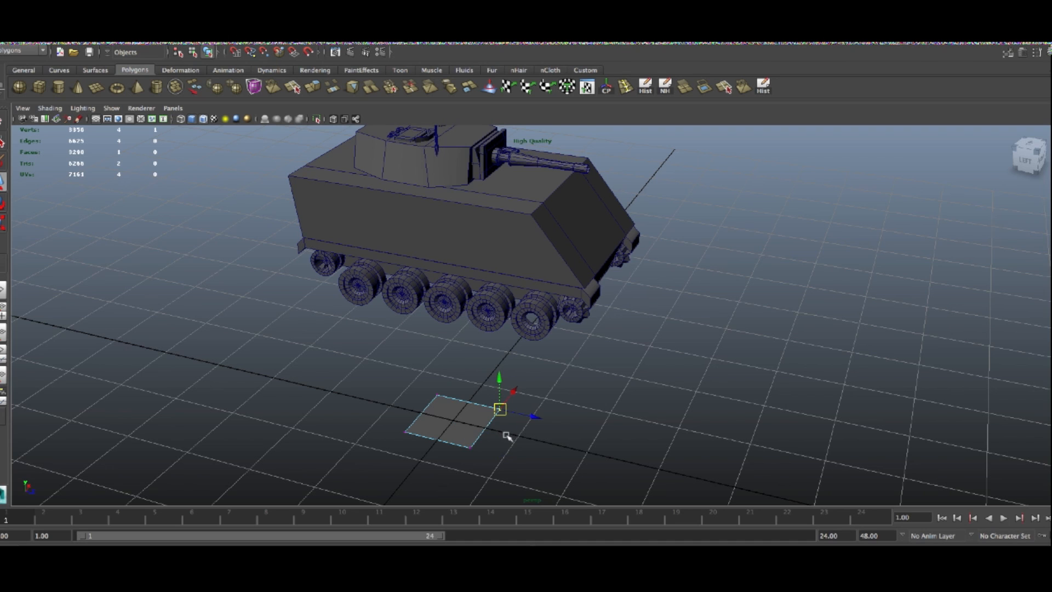
right_click_drag(443, 415, 458, 404)
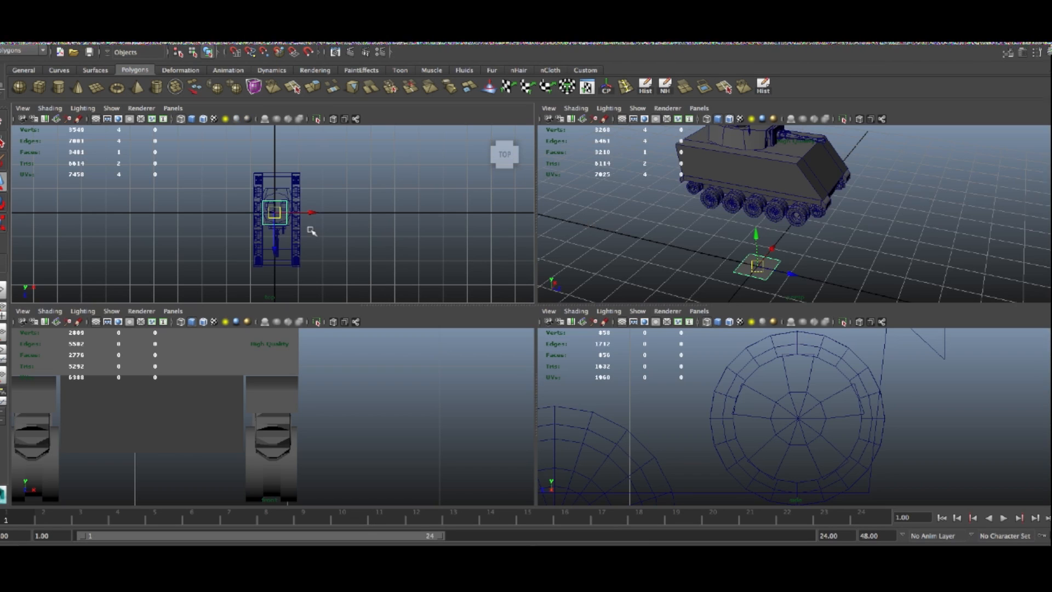
Move the plane beneath the tank's front toothed wheel and stand it upright with Rotate Z set to 90
left_click_drag(274, 213, 263, 248)
key("e")
left_click_drag(789, 269, 786, 295)
left_click(1036, 52)
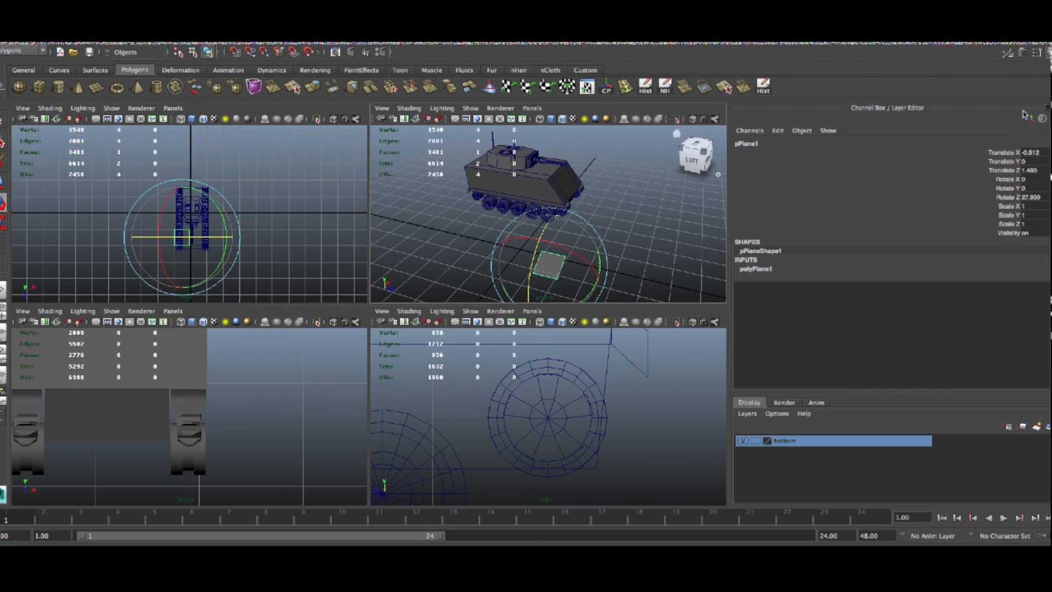
left_click(1044, 197)
type("90")
key("Tab")
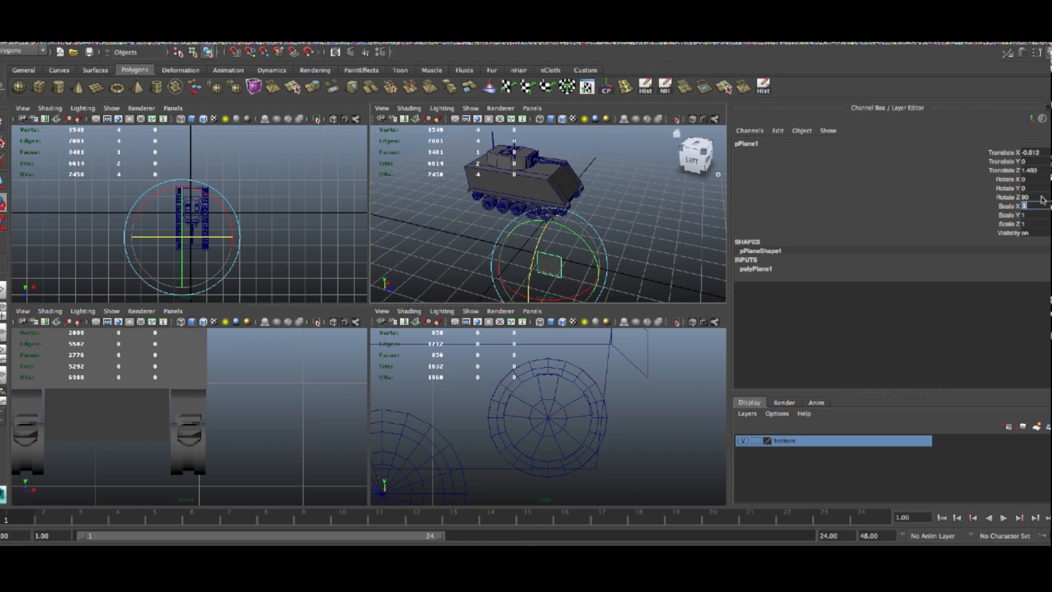
left_click(1047, 53)
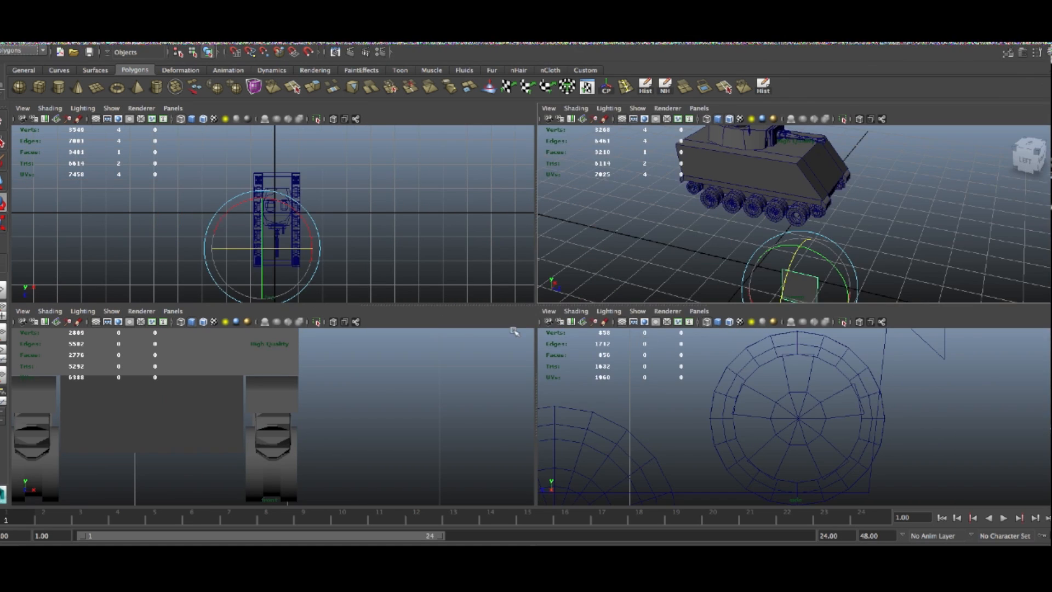
Move the upright plane up and forward to centre it on the front toothed wheel, and shift it to the wheels' outer side
key("a")
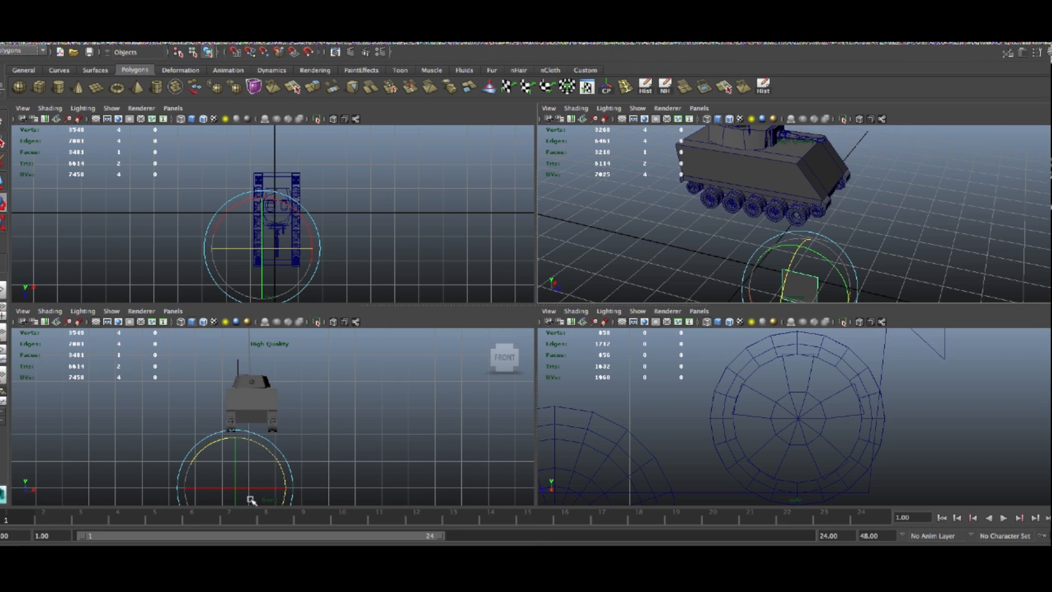
left_click(320, 460)
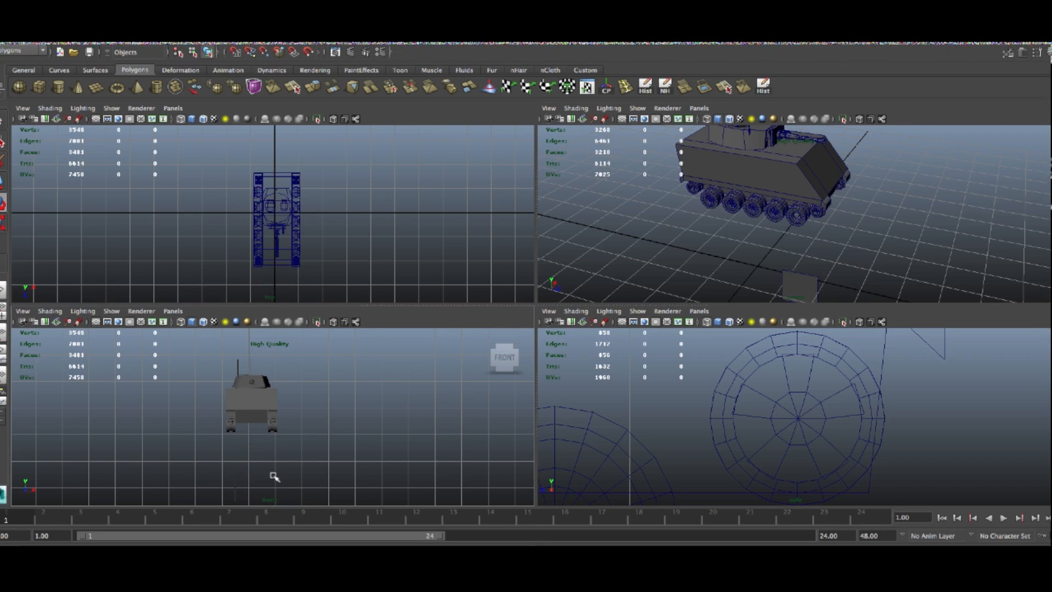
key("ctrl+z")
key("w")
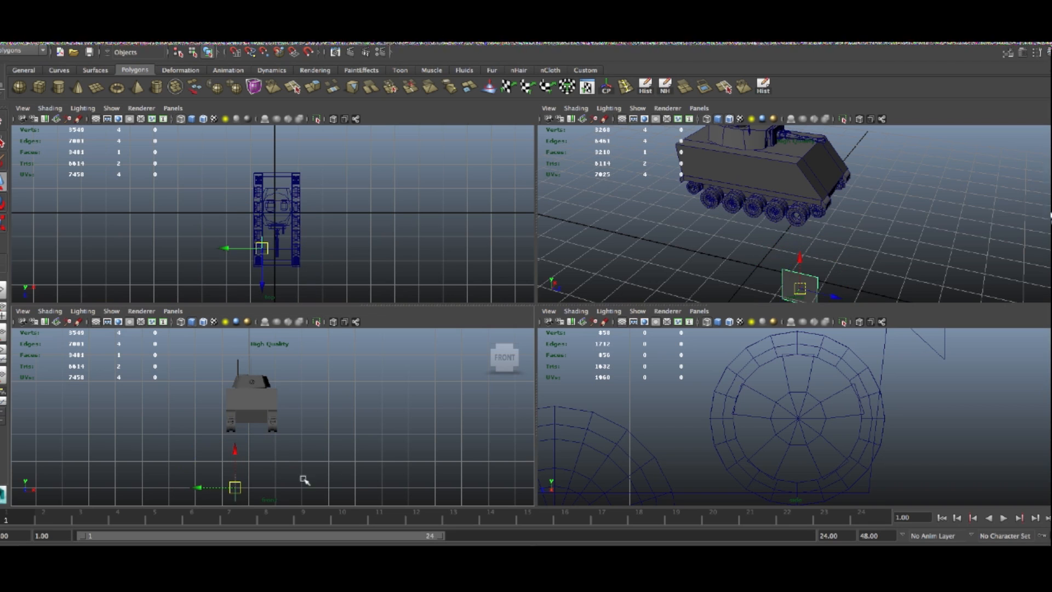
left_click_drag(231, 489, 231, 421)
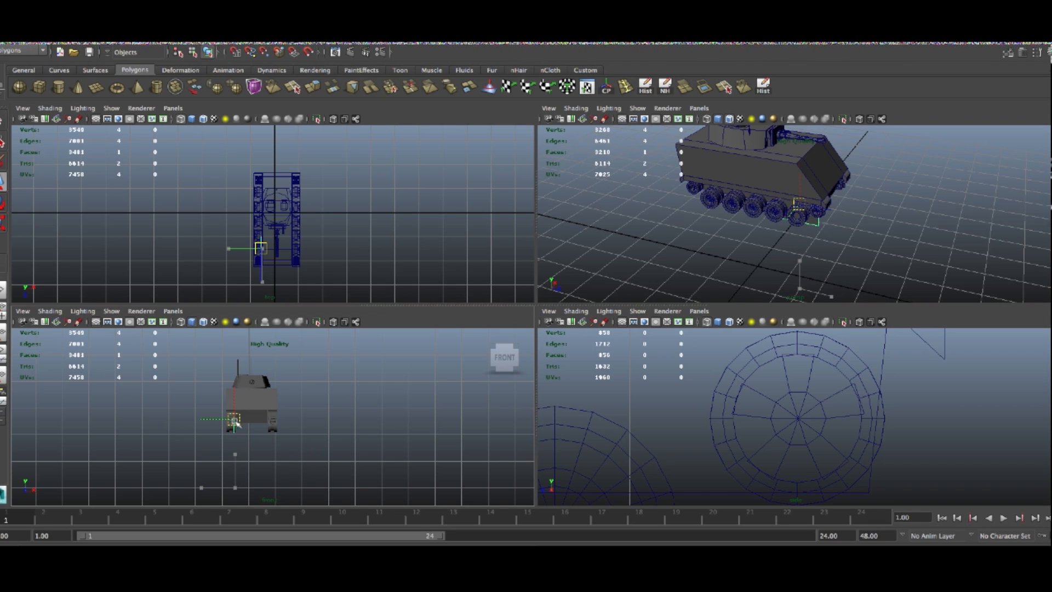
left_click_drag(836, 211, 869, 217)
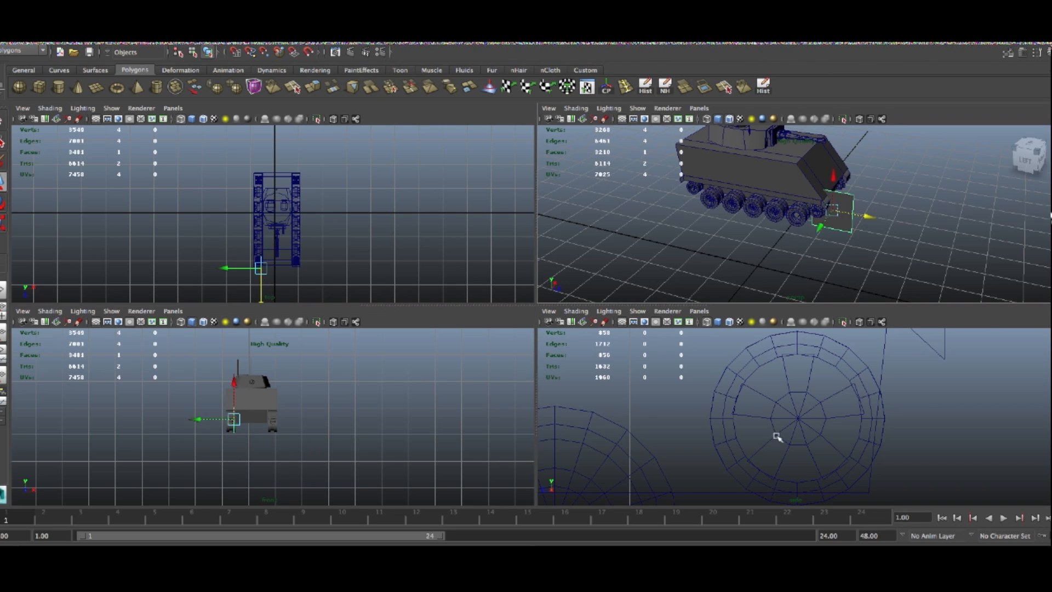
scroll(778, 436, "down", 15)
left_click_drag(721, 417, 719, 419)
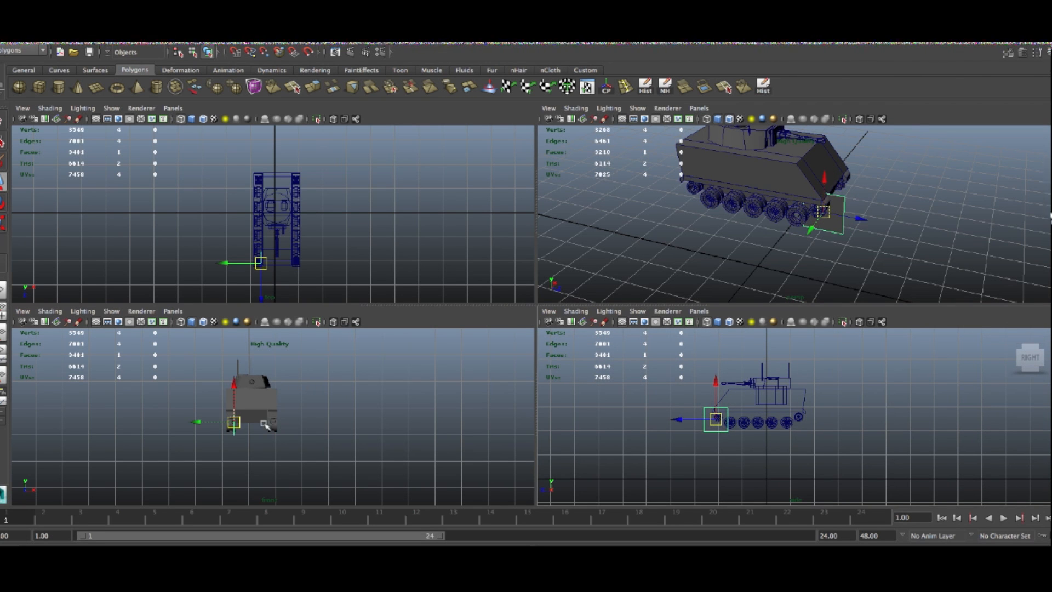
scroll(253, 427, "up", 10)
left_click_drag(226, 419, 198, 419)
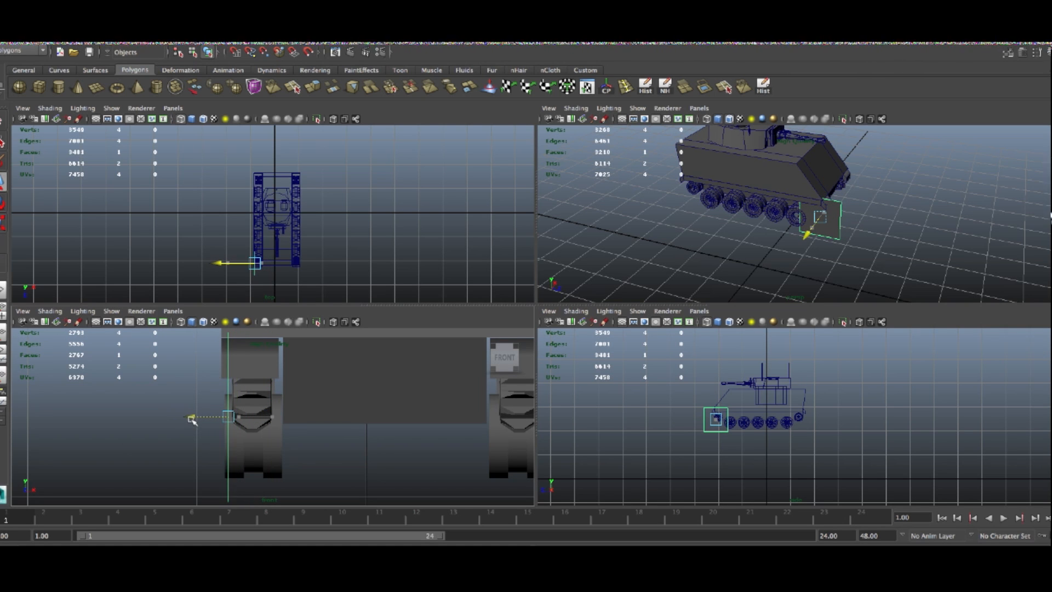
Scale the upright plane down and move it down, forward and inward into the hub opening of the front road wheel
key("space")
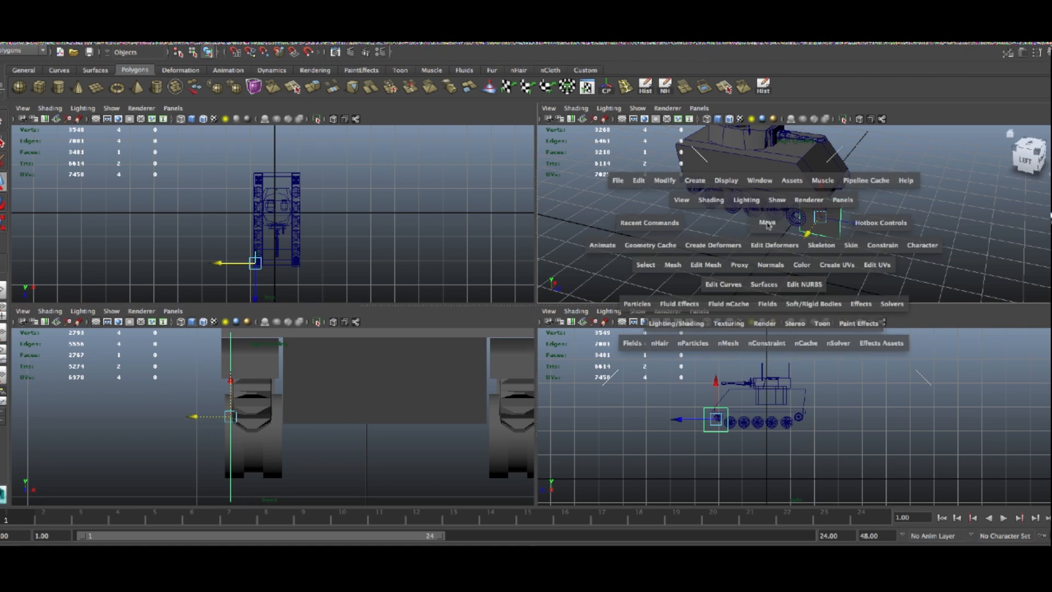
scroll(503, 317, "up", 8)
left_click_drag(503, 316, 274, 359)
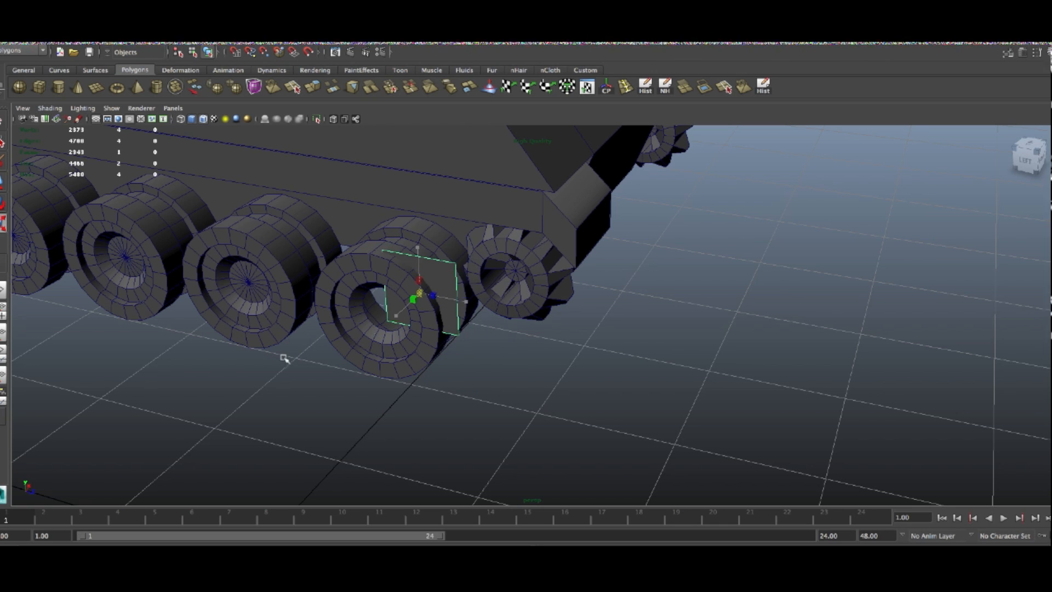
left_click_drag(414, 271, 412, 291)
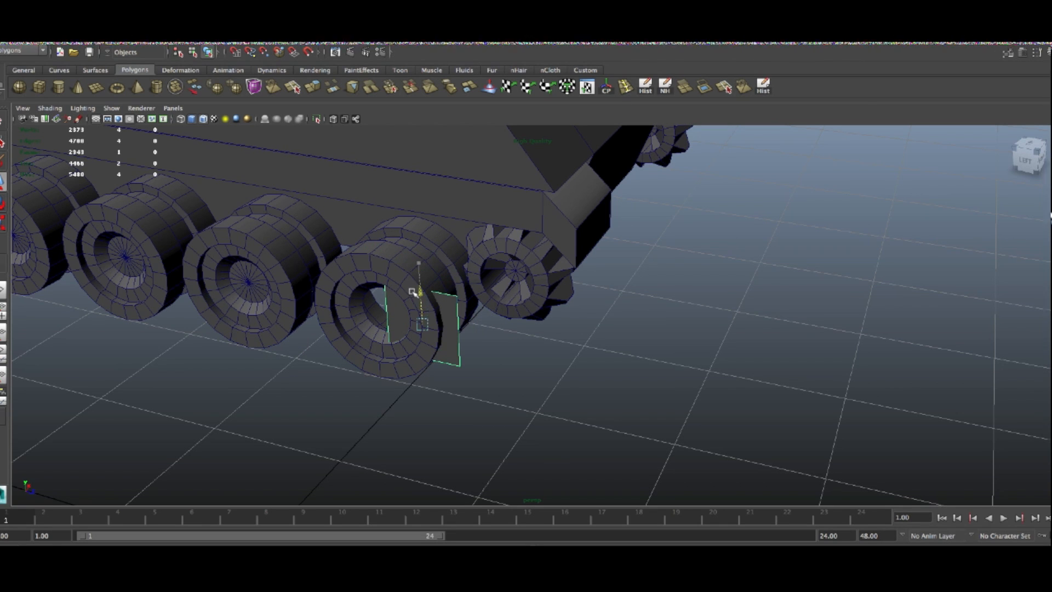
left_click_drag(460, 327, 423, 327)
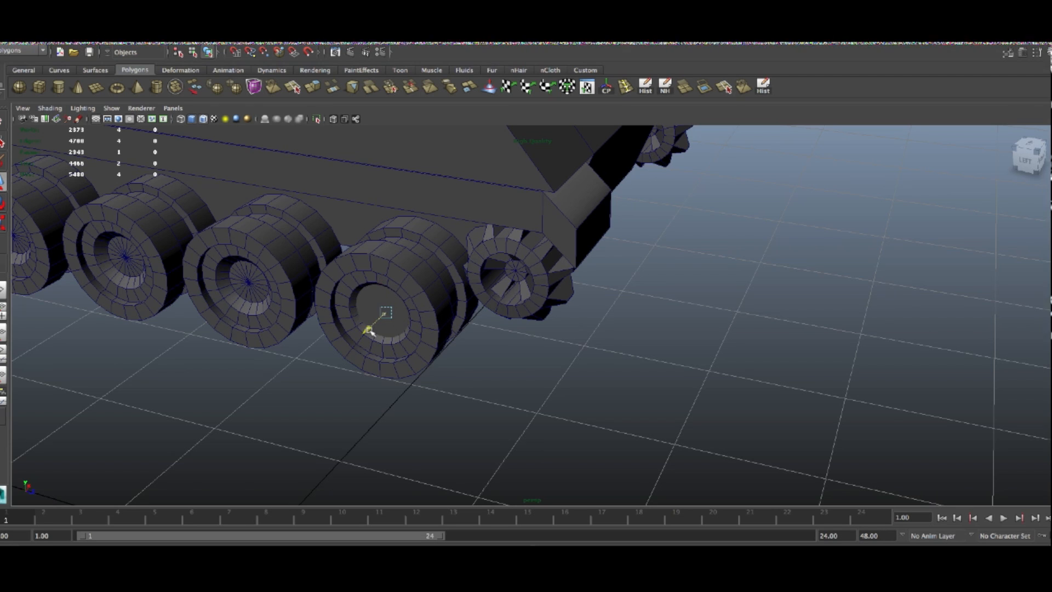
left_click_drag(373, 330, 376, 330)
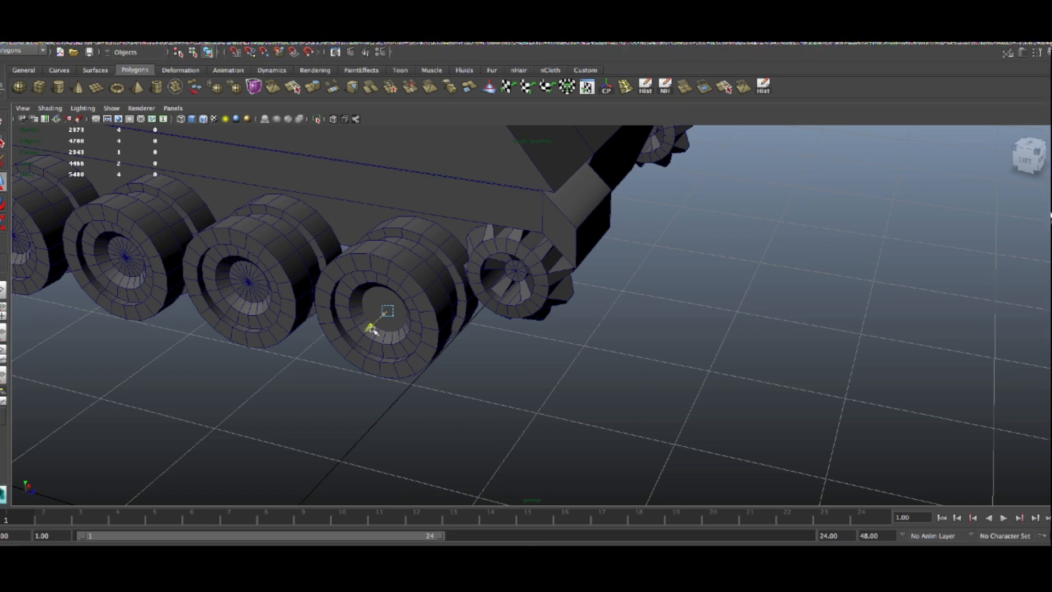
Scale the plane down further and shift it sideways so it just covers the round hub opening from behind
key("f")
left_click_drag(535, 330, 789, 312, "alt")
left_click_drag(468, 339, 549, 320, "alt")
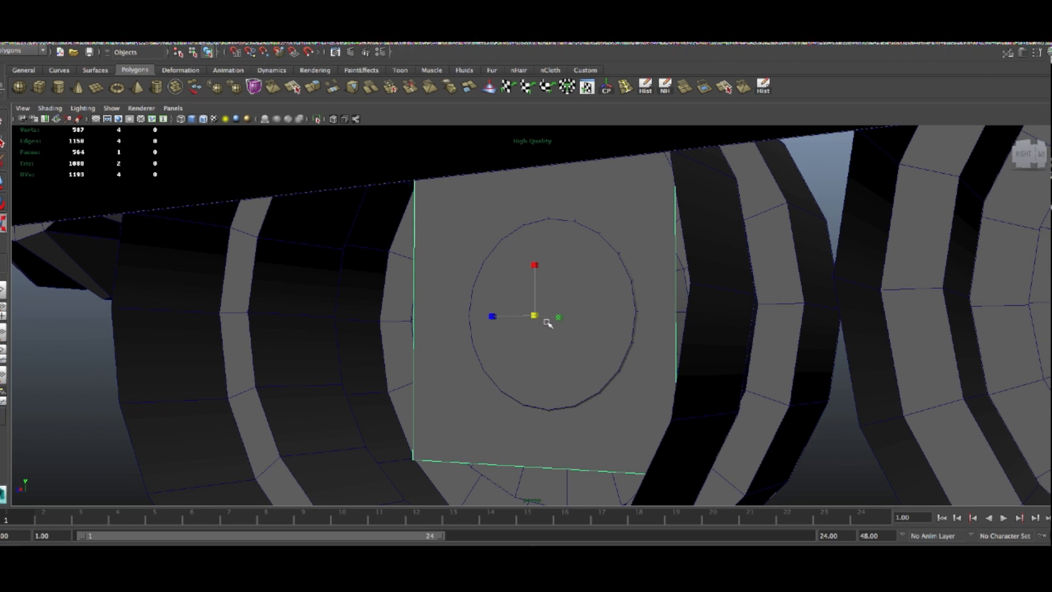
left_click_drag(534, 318, 511, 319)
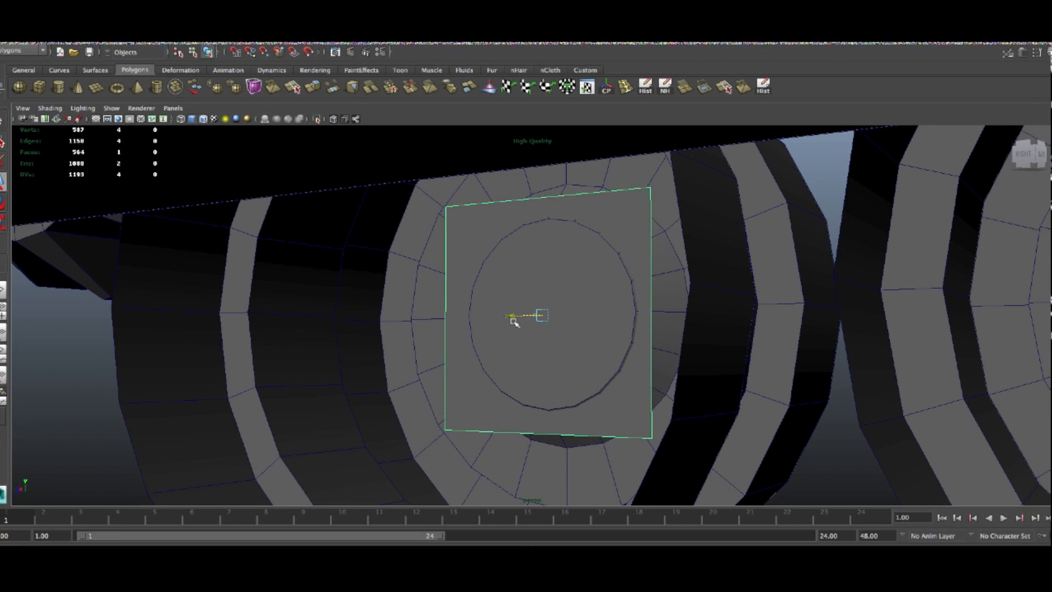
left_click_drag(534, 319, 520, 325)
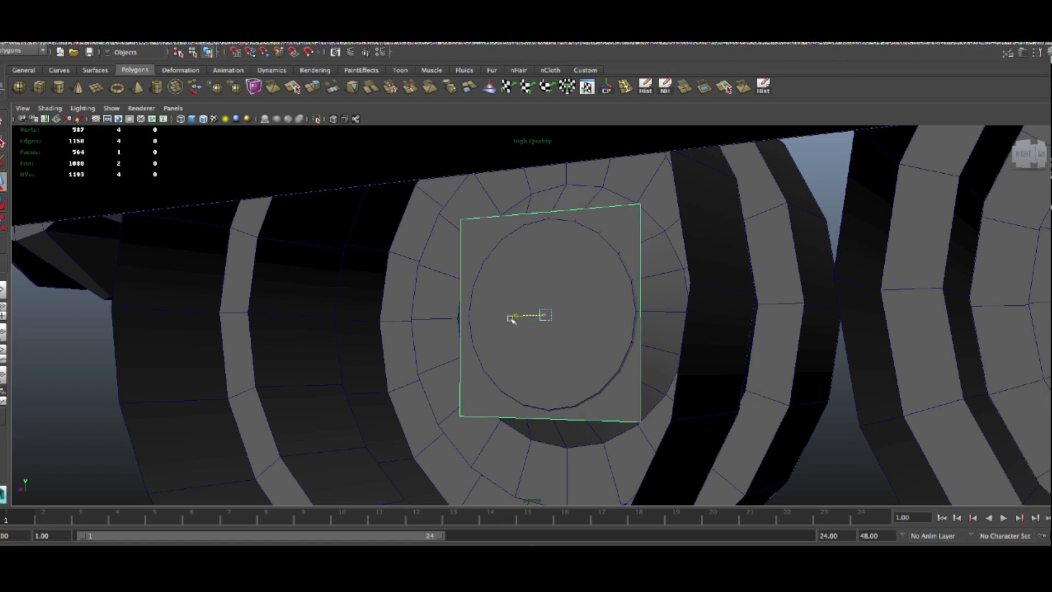
Select the ring of triangular centre faces inside the hub of the second road wheel
left_click_drag(638, 351, 384, 393, "alt")
scroll(399, 353, "down", 3)
left_click_drag(190, 315, 151, 324, "alt")
right_click_drag(156, 320, 159, 345)
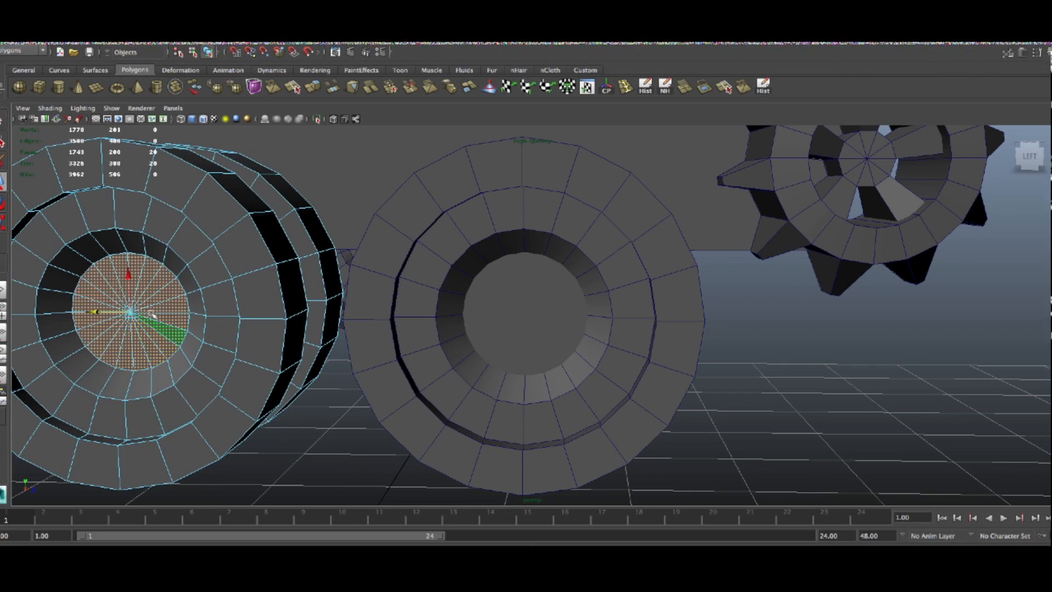
left_click_drag(197, 190, 337, 449, "alt")
left_click(336, 450)
right_click_drag(336, 451, 483, 347, "alt")
left_click(346, 319)
key("f")
left_click_drag(484, 348, 555, 356, "alt")
scroll(479, 350, "down", 8)
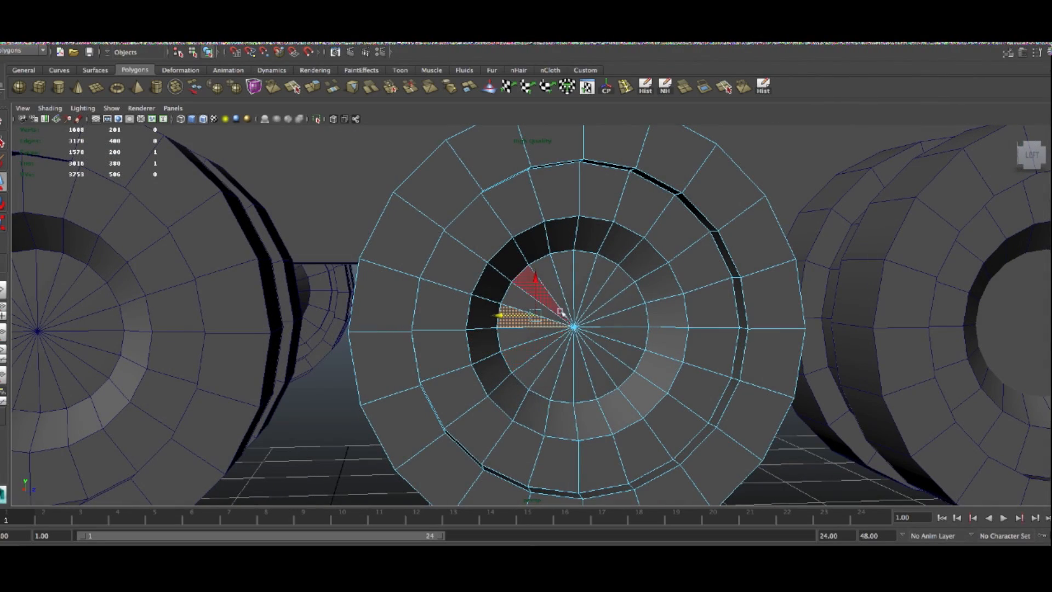
left_click_drag(559, 310, 585, 341)
right_click_drag(818, 364, 780, 402, "alt")
left_click_drag(779, 402, 777, 422, "alt")
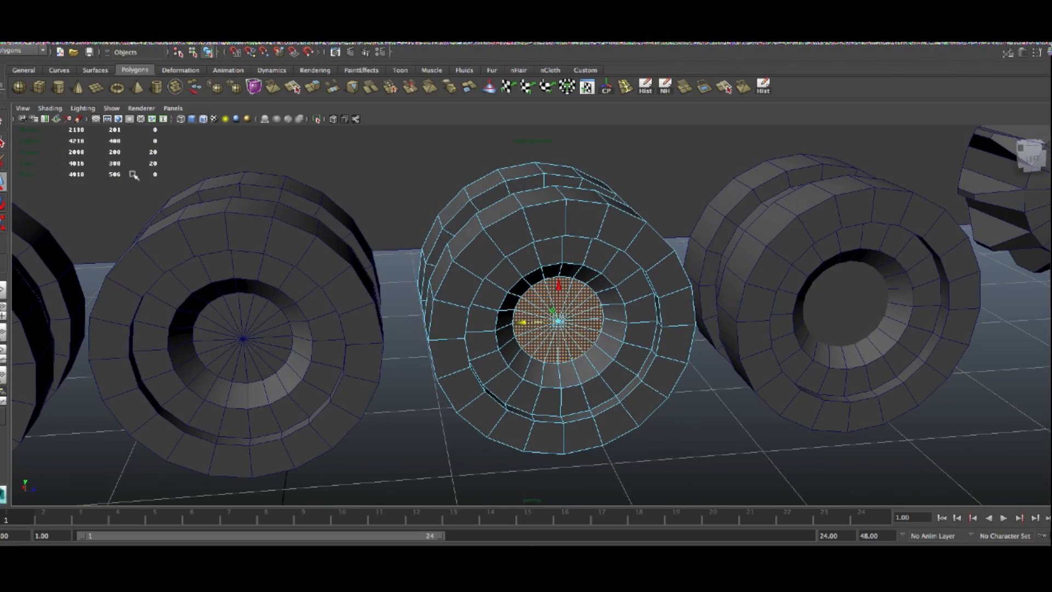
scroll(111, 192, "down", 1)
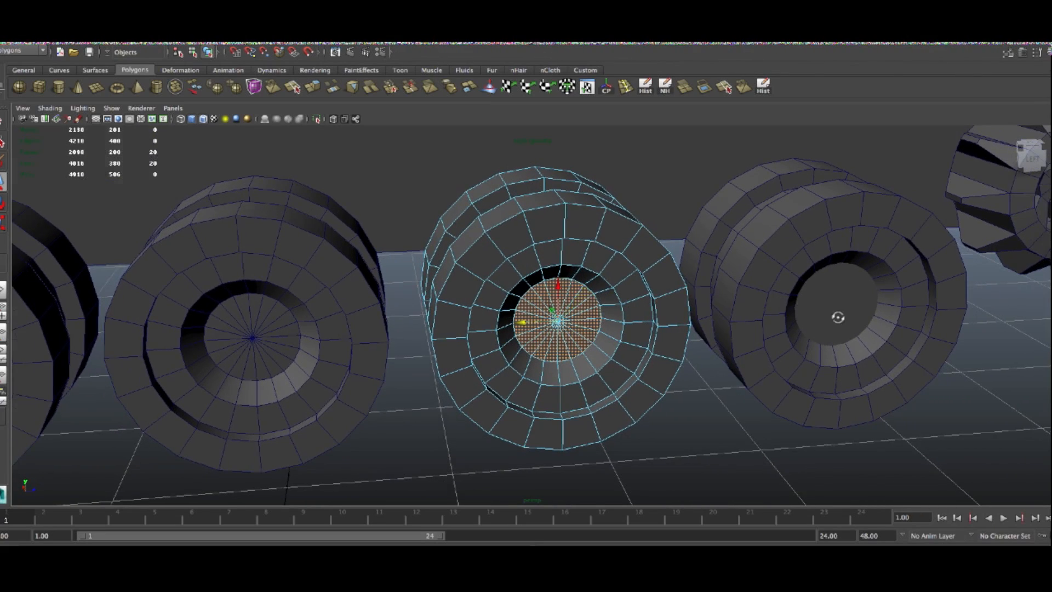
left_click_drag(838, 317, 855, 319, "alt")
left_click(855, 319)
right_click_drag(839, 307, 876, 276)
left_click(926, 402)
left_click(864, 332, "shift")
left_click_drag(976, 370, 960, 406, "alt")
Delete the triangular centre faces from the hubs of the second and third road wheels
left_click(575, 318)
mouse_move(579, 316)
left_mouse_down("alt")
mouse_move(579, 301)
mouse_move(572, 306)
left_mouse_up("alt")
right_click_drag(569, 305, 569, 330)
scroll(571, 327, "up", 2)
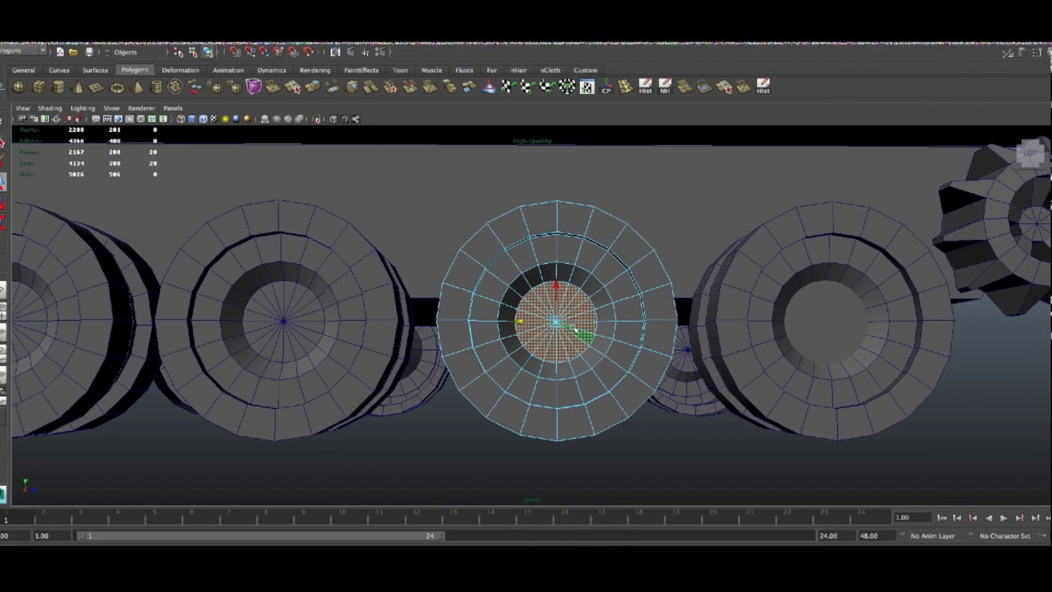
key("Delete")
left_click(271, 319)
right_click_drag(273, 320, 274, 322)
left_click_drag(289, 332, 296, 334)
key("Delete")
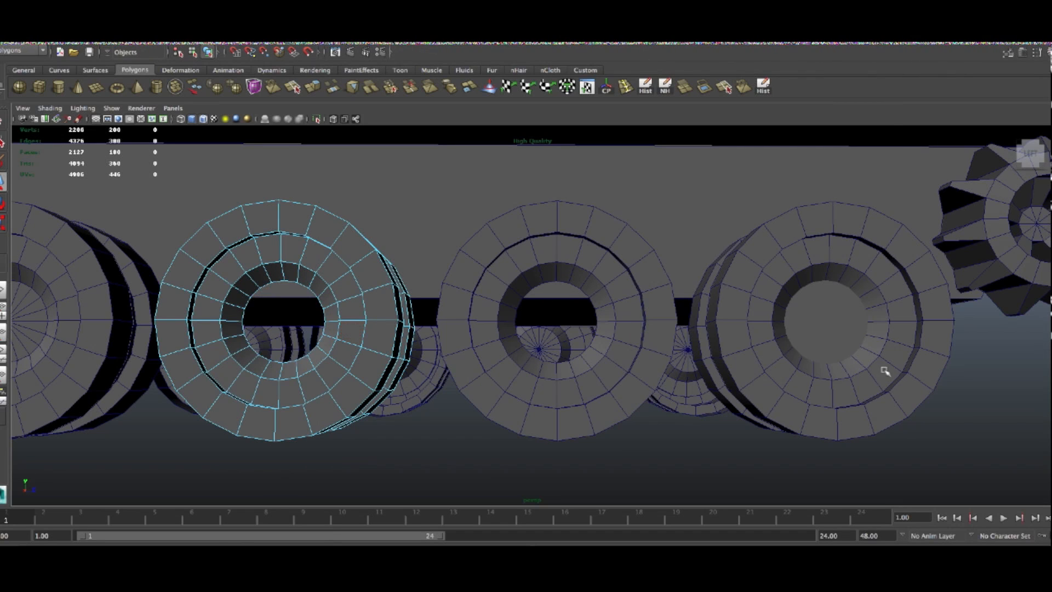
Duplicate the front road wheel's plane twice and slide the copies into the second and third wheels' hub openings
left_click(826, 330)
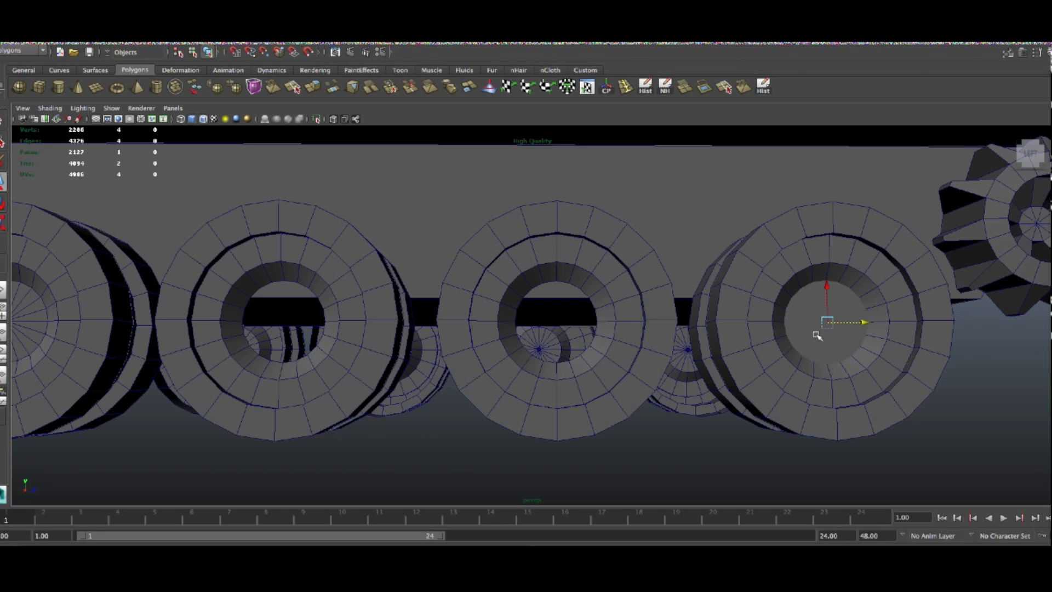
left_click_drag(863, 322, 594, 322)
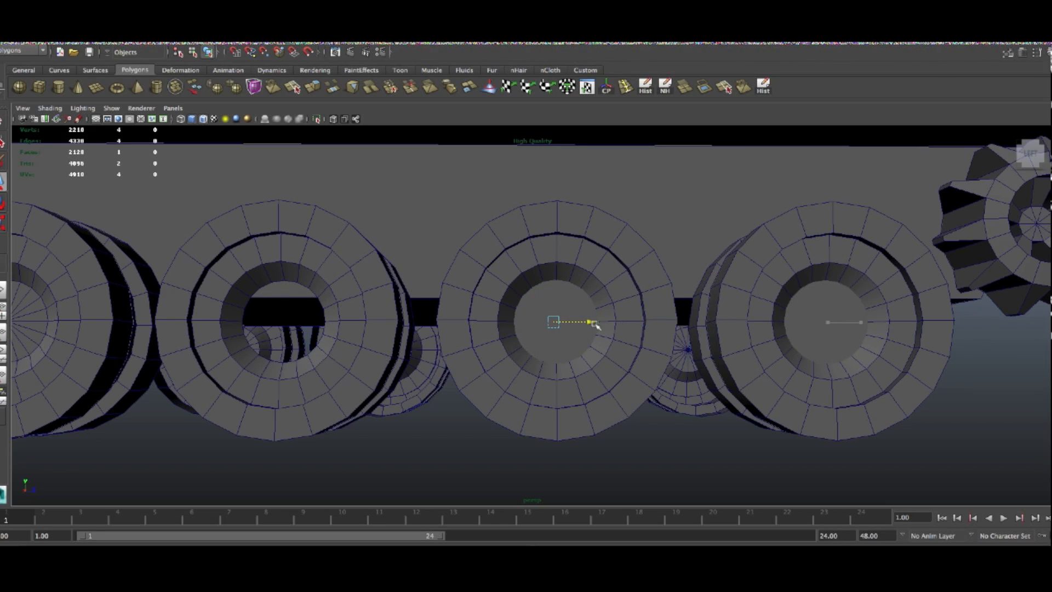
key("g")
left_click_drag(599, 324, 326, 329)
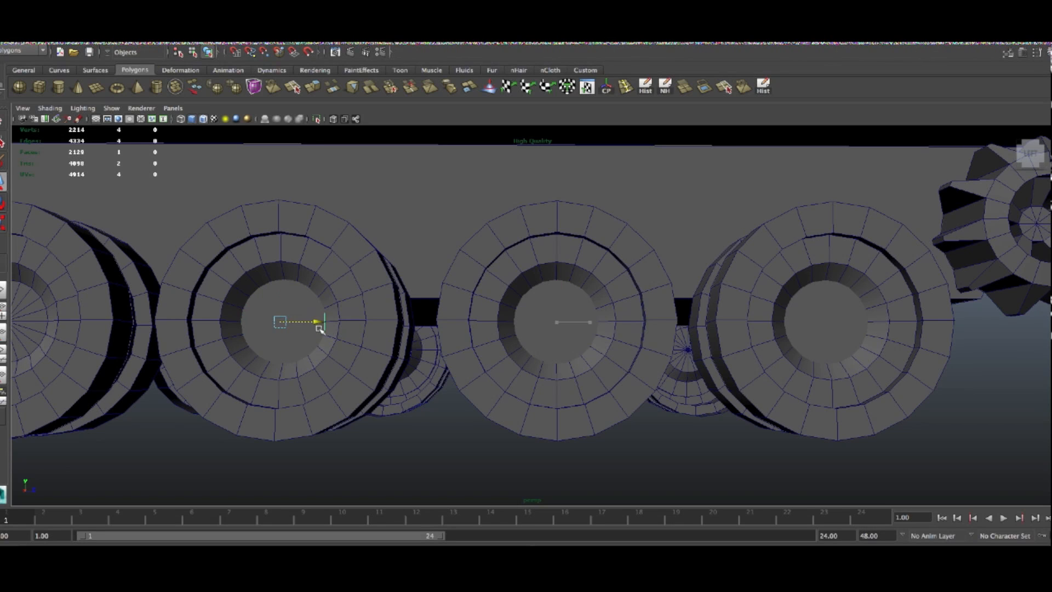
left_click_drag(318, 324, 317, 322)
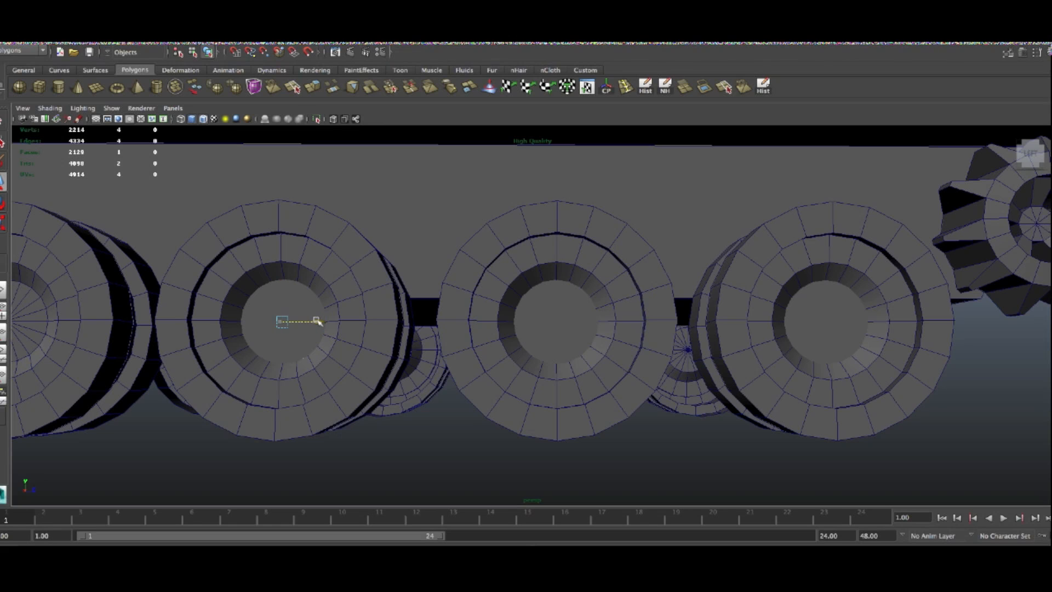
scroll(471, 363, "down", 5)
left_click_drag(479, 367, 521, 395, "alt")
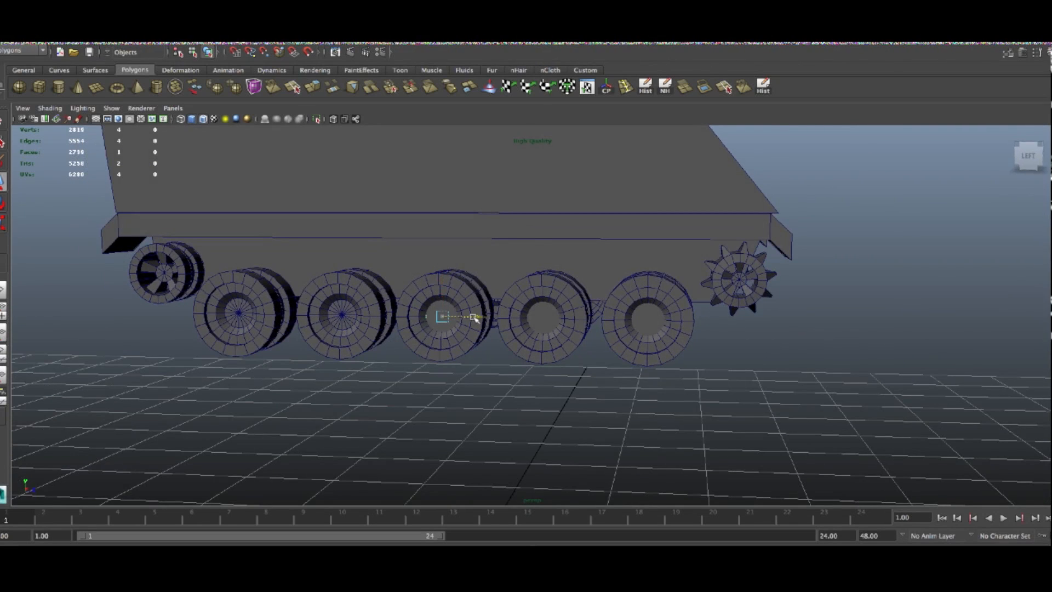
Delete the triangular centre faces from the hubs of the fourth and fifth road wheels
left_click(339, 314)
key("f")
right_click_drag(529, 337, 538, 336)
left_click_drag(539, 336, 547, 336, "alt")
left_click_drag(519, 304, 554, 326)
key("Delete")
left_click(151, 309)
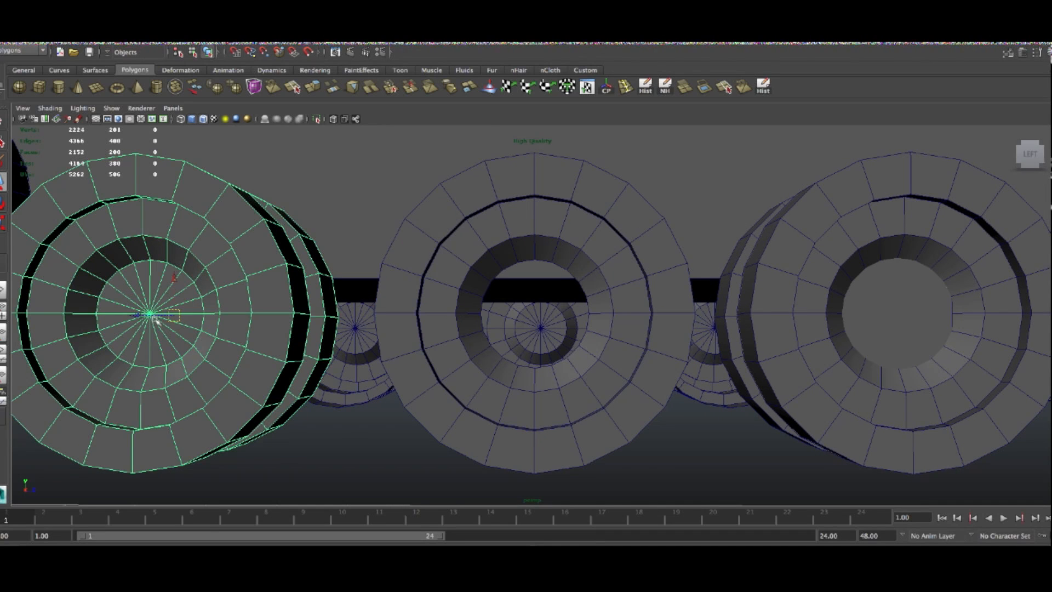
right_click_drag(156, 310, 150, 323)
left_click_drag(131, 291, 165, 315)
key("Delete")
scroll(329, 349, "down", 6)
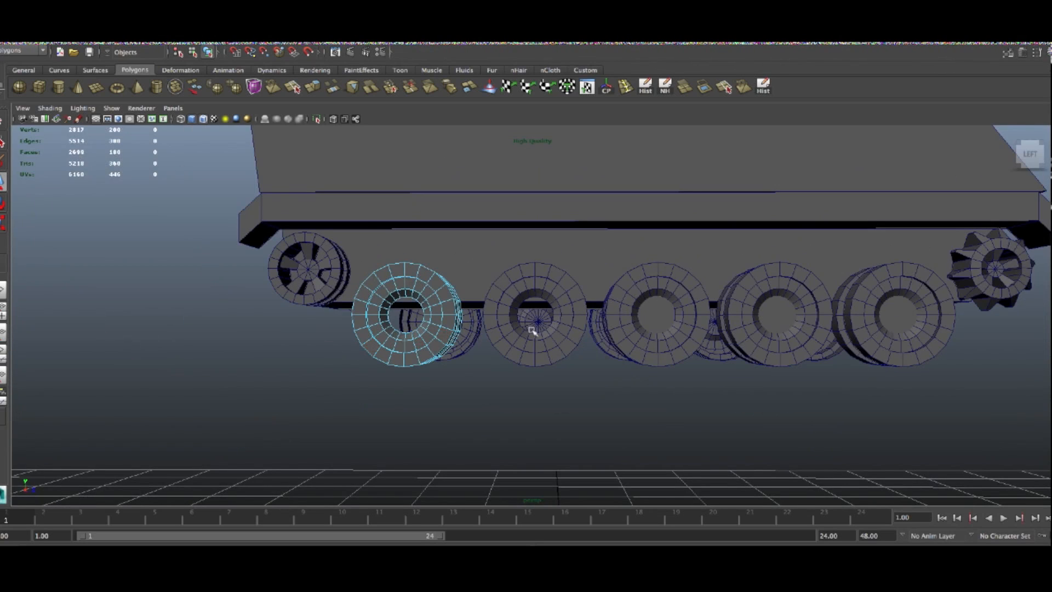
scroll(603, 359, "down", 3)
left_click_drag(674, 347, 825, 378, "alt")
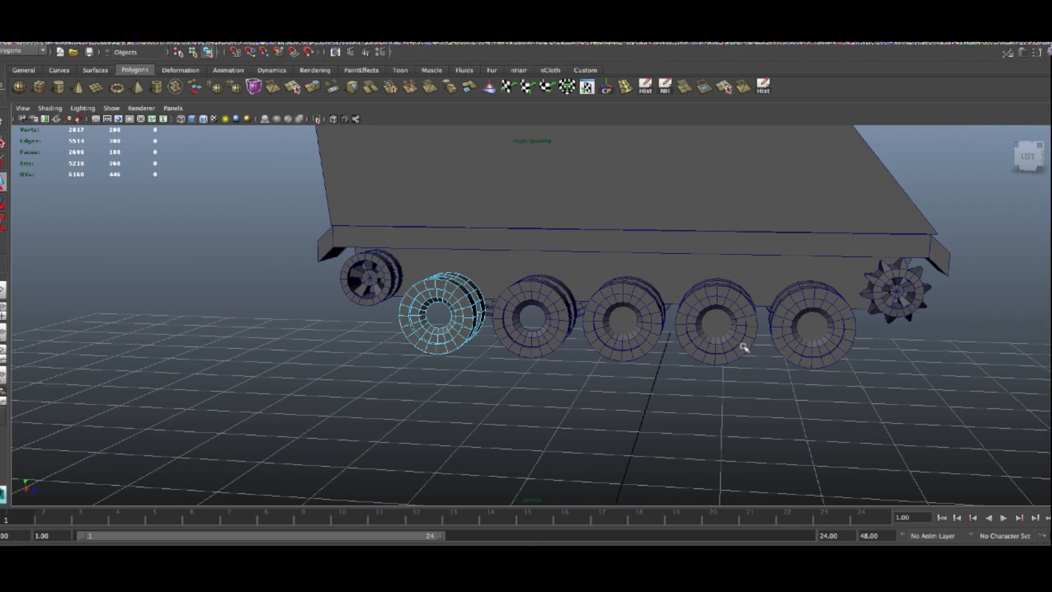
Nudge the third road wheel's plane lengthwise so it sits centred in its hub opening
left_click(627, 321)
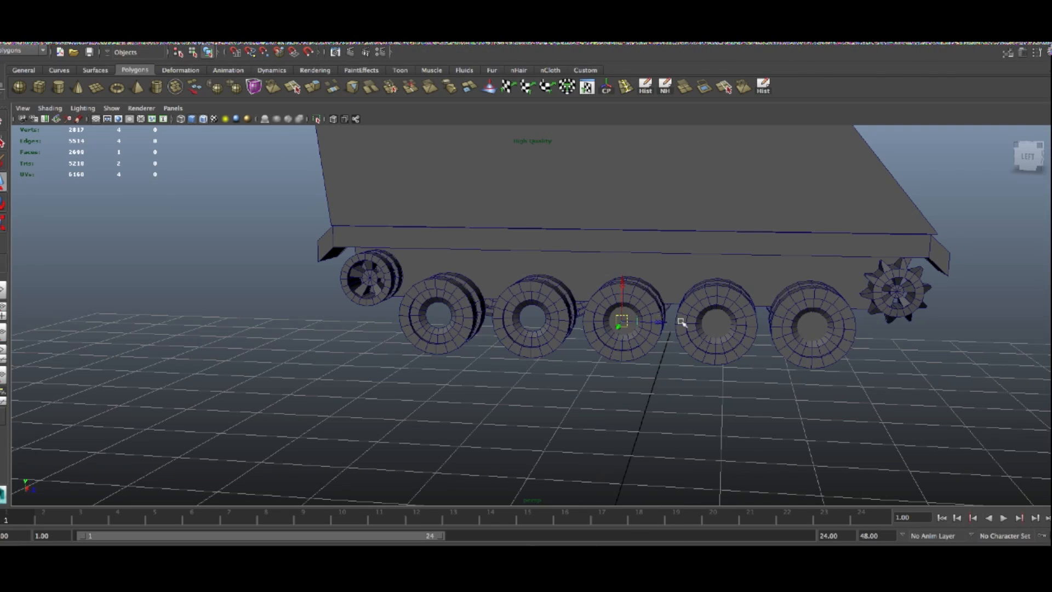
key("f")
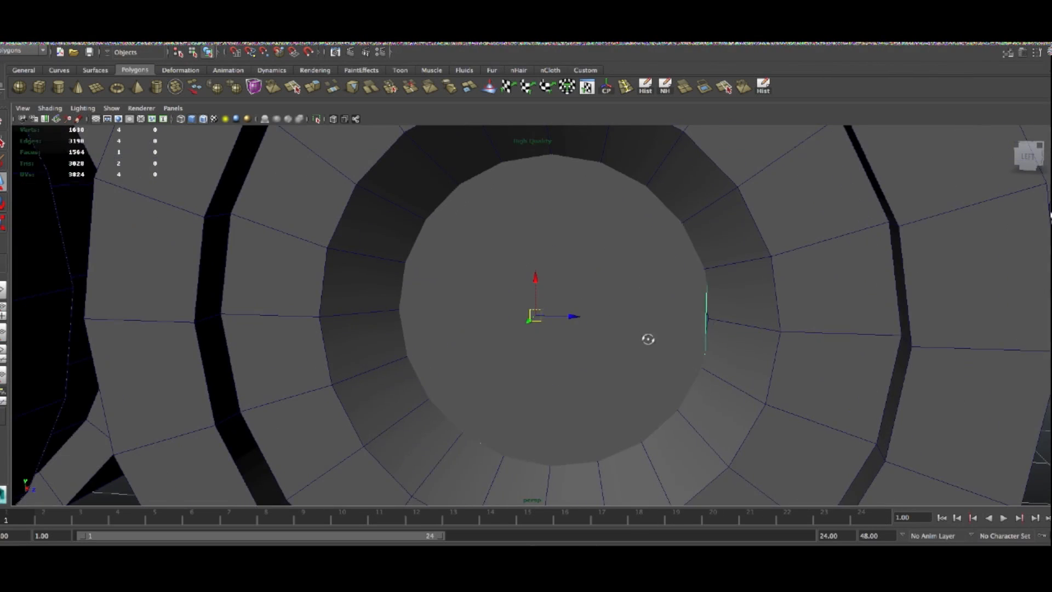
left_click_drag(581, 321, 713, 332)
left_click_drag(492, 317, 662, 399)
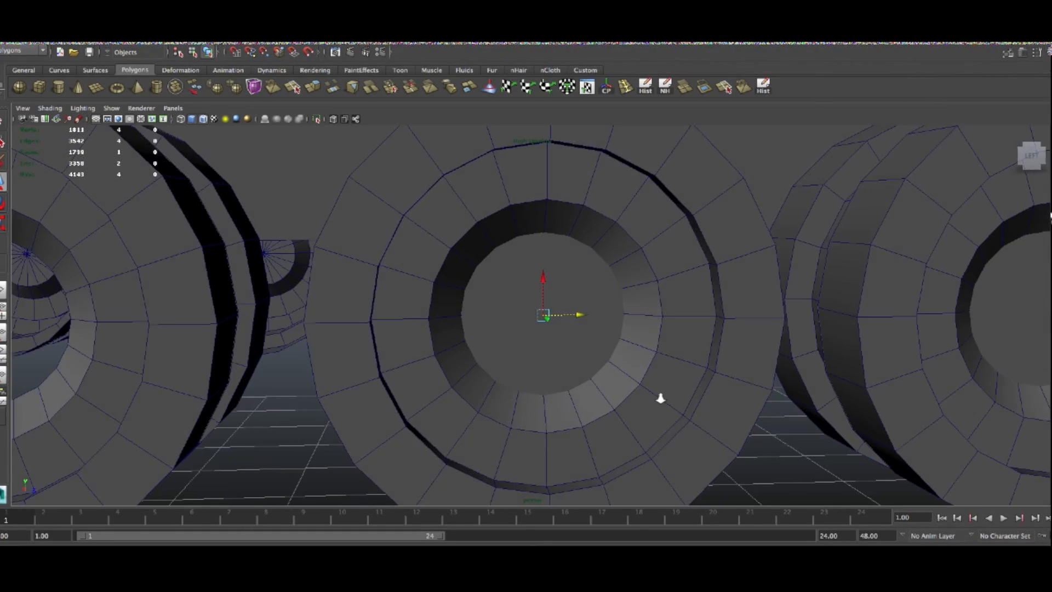
scroll(661, 399, "down", 2)
Duplicate the third wheel's plane twice and slide the copies into the fourth and fifth wheels' hub openings
key("g")
scroll(664, 399, "down", 8)
key("w")
left_click_drag(579, 316, 351, 322)
scroll(357, 328, "down", 2)
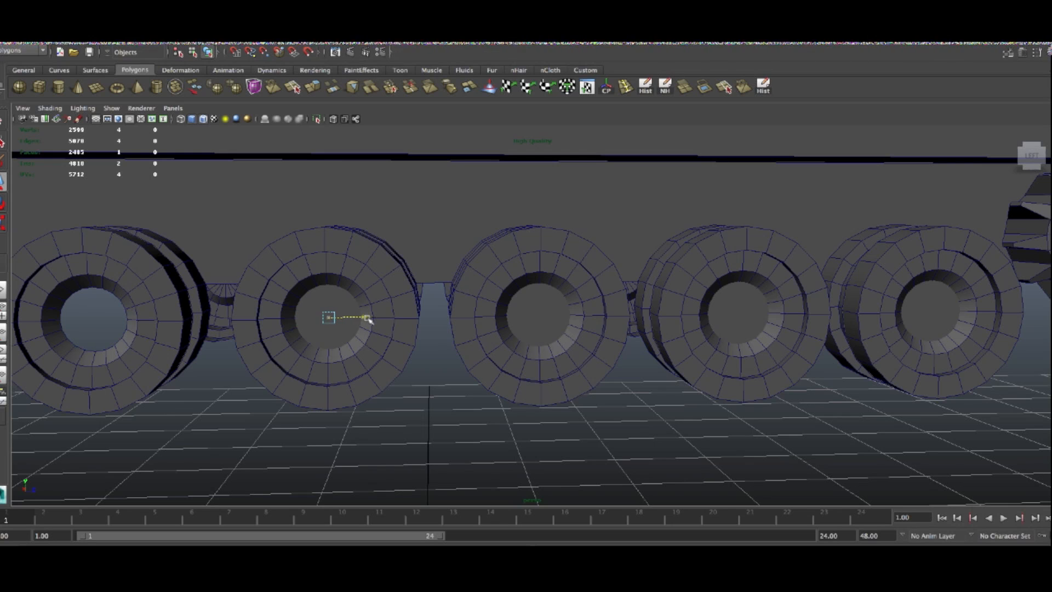
key("g")
left_click_drag(368, 319, 136, 318)
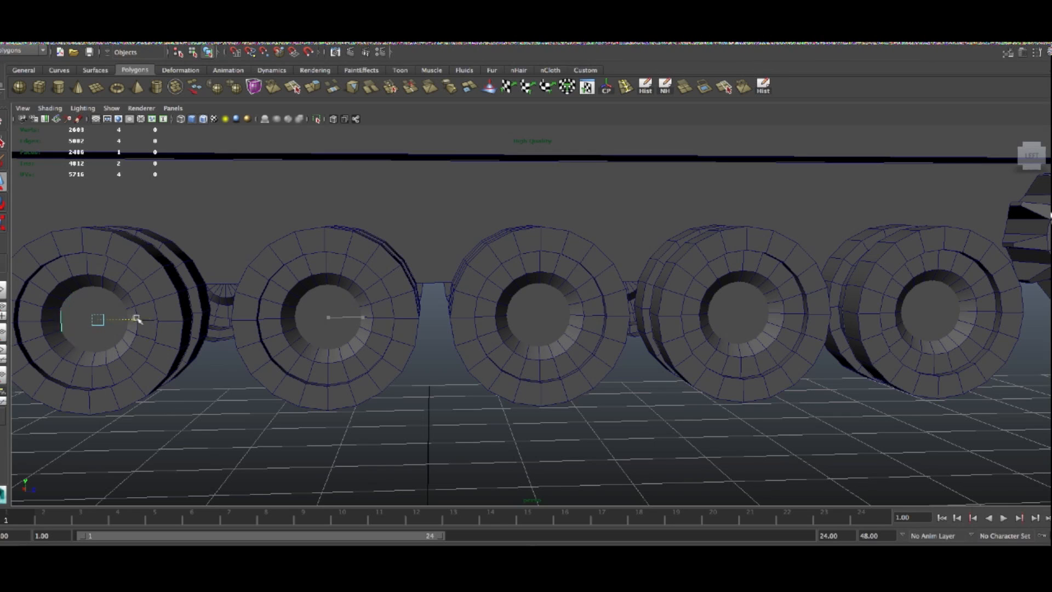
Examine the tank from the front and the unmodified road wheels on its opposite side
scroll(212, 357, "down", 5)
left_click_drag(212, 356, 767, 395, "alt")
scroll(748, 403, "down", 5)
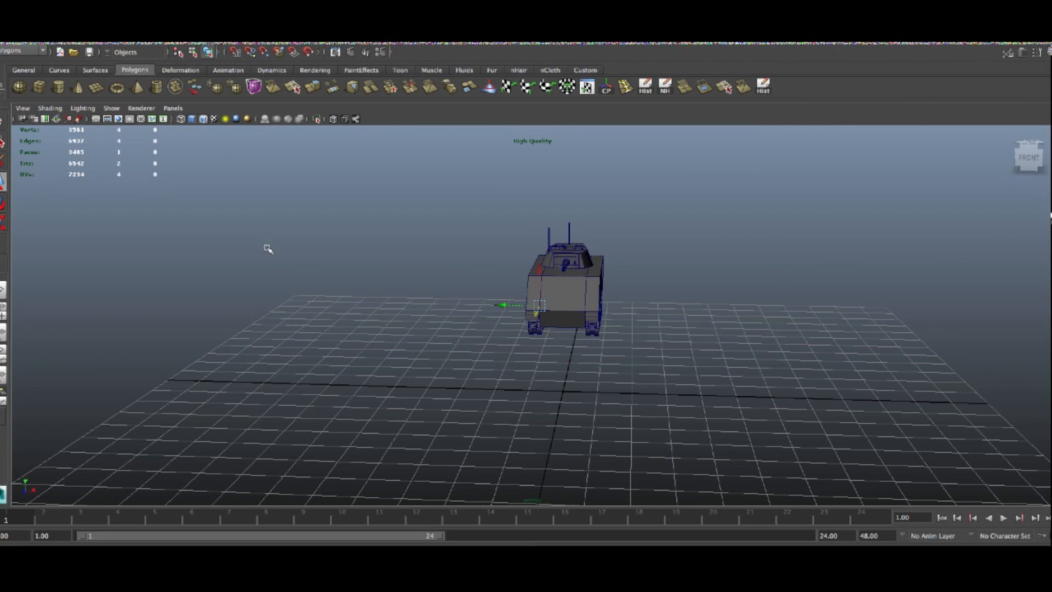
left_click_drag(398, 338, 593, 343, "alt")
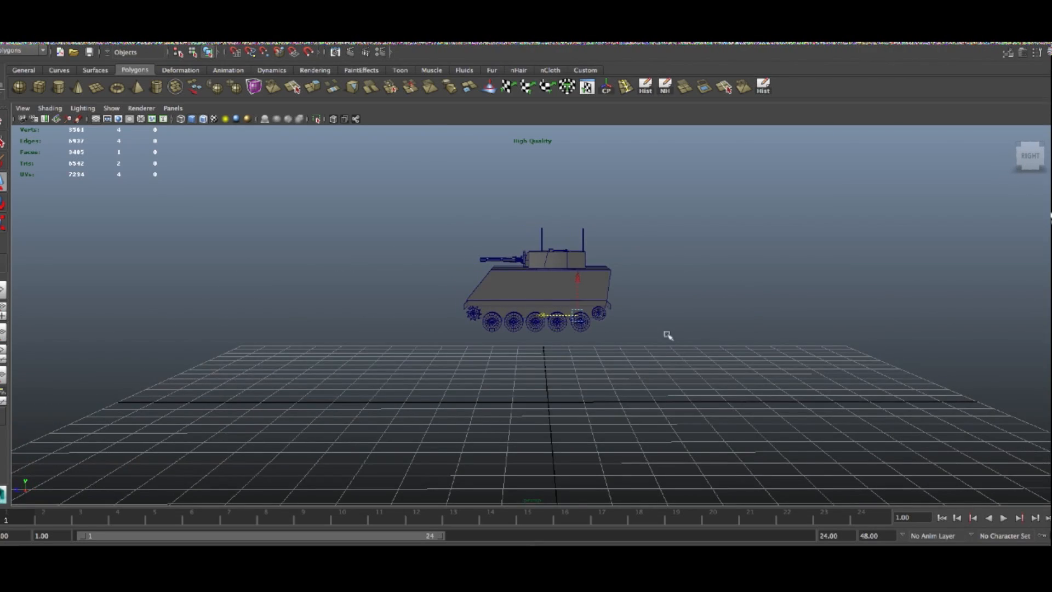
scroll(684, 365, "up", 6)
left_click_drag(681, 364, 586, 377, "alt")
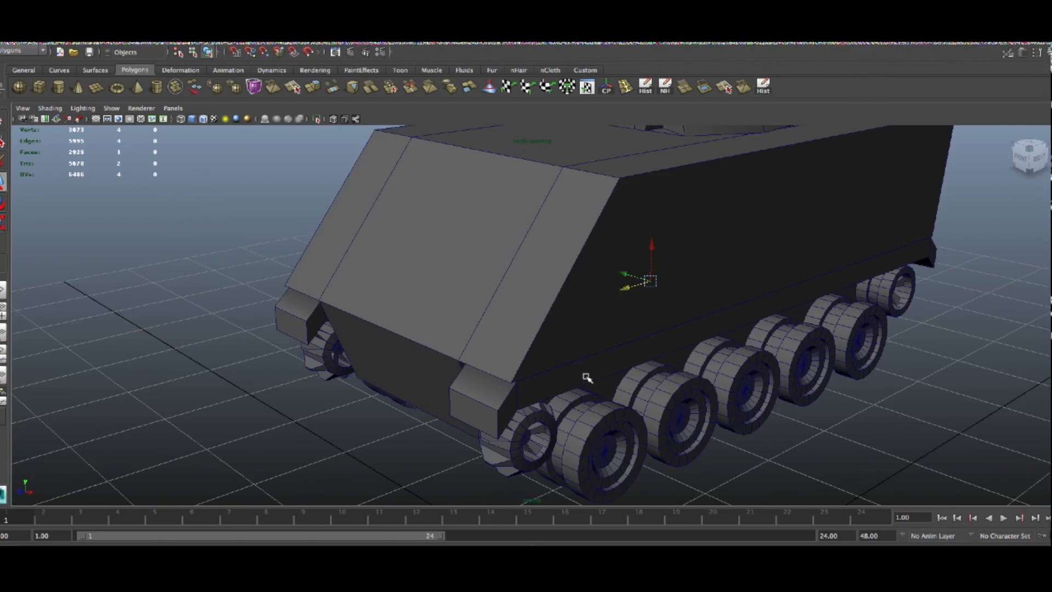
left_click_drag(671, 406, 452, 427, "alt")
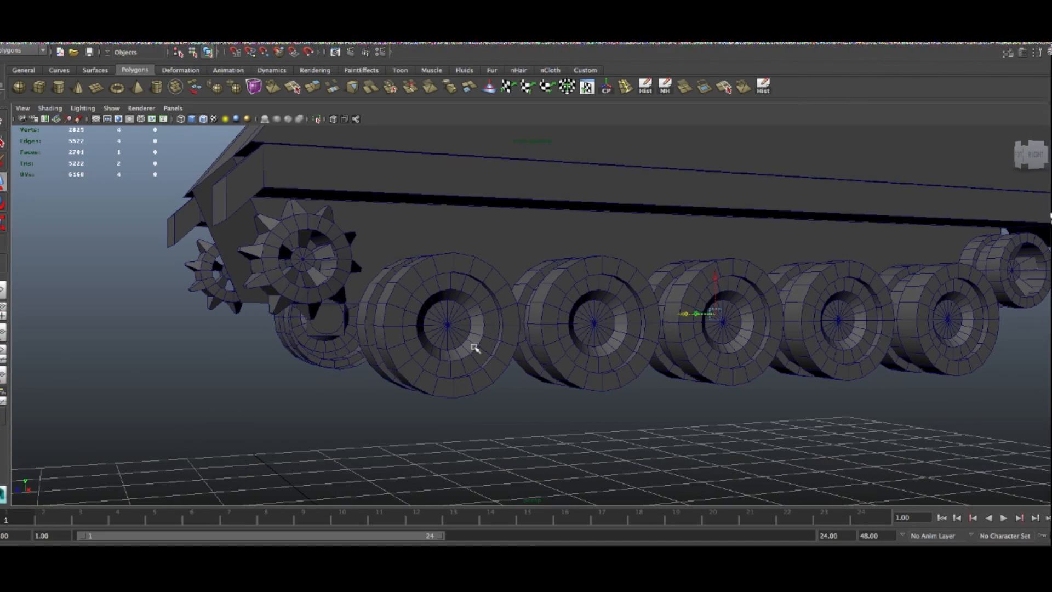
Display the tank shaded without wireframe and compare the fully modelled wheels with the plane-filled wheels on the other side
key("4")
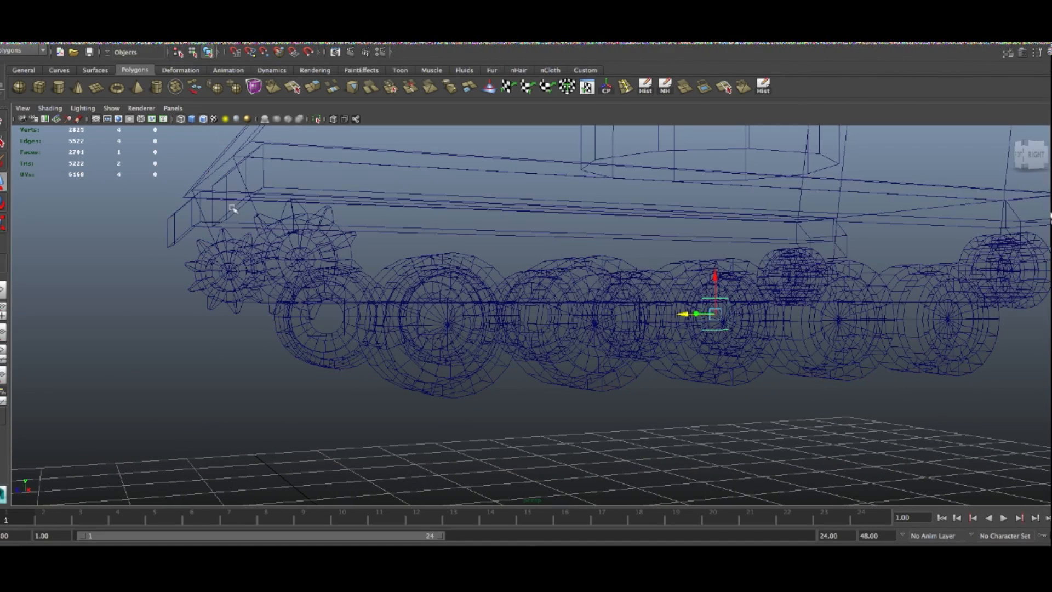
left_click(201, 121)
left_click_drag(576, 434, 688, 433, "alt")
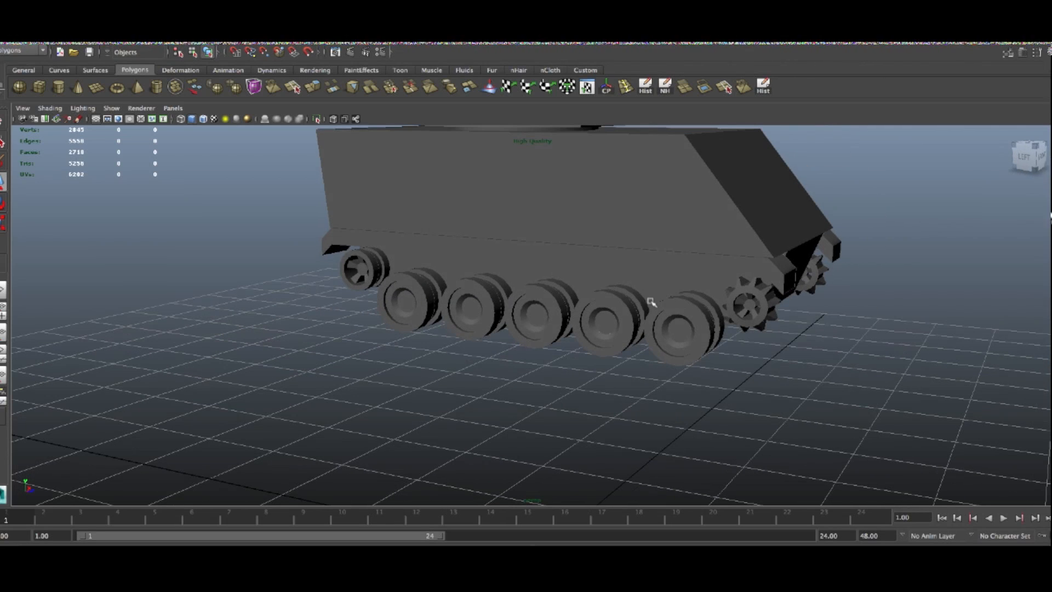
left_click_drag(694, 362, 632, 381, "alt")
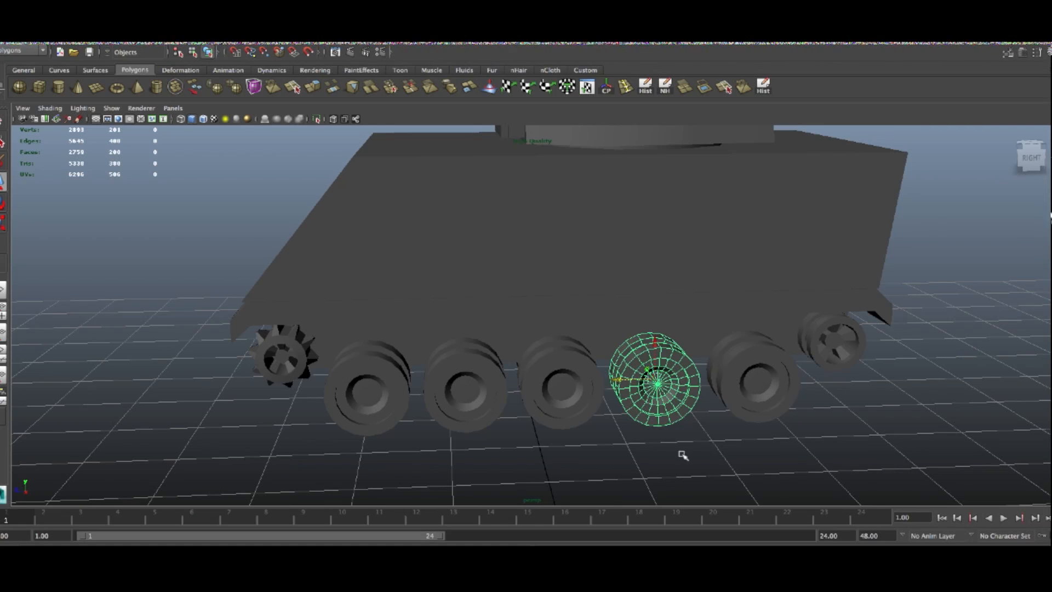
left_click_drag(603, 409, 728, 357, "alt")
left_click(799, 429)
left_click(697, 338)
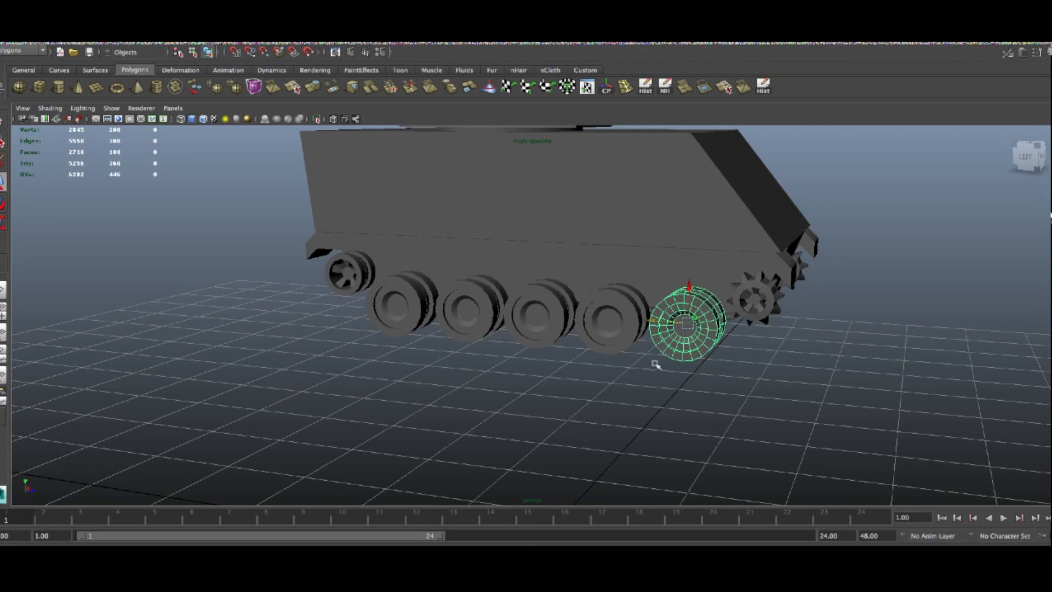
Delete the modelled hub centre faces of the front road wheel on the tank's right side
left_click_drag(855, 340, 636, 364, "alt")
left_click(641, 348)
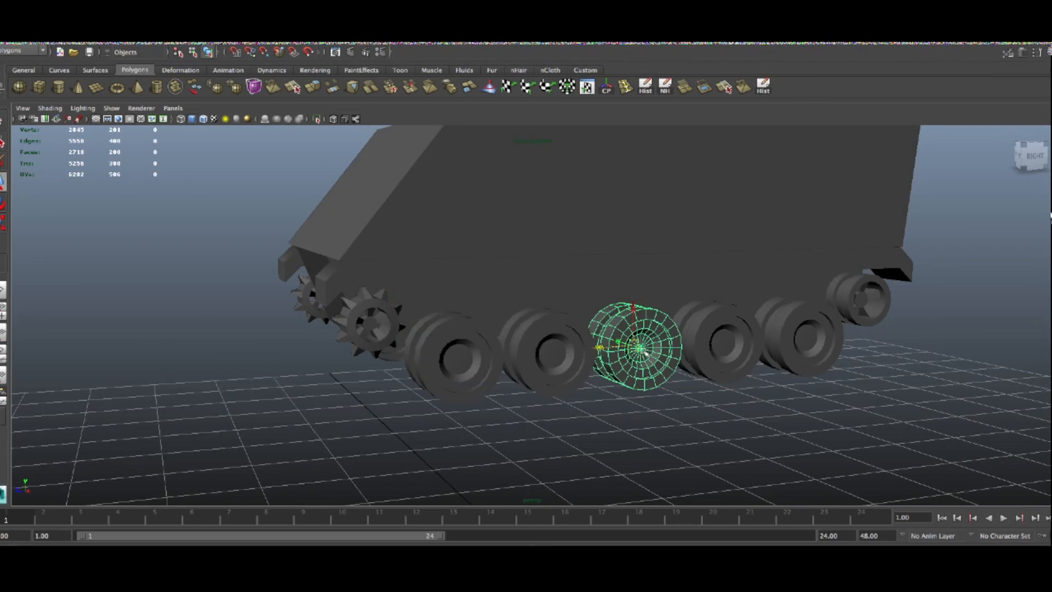
left_click_drag(557, 420, 711, 345, "alt")
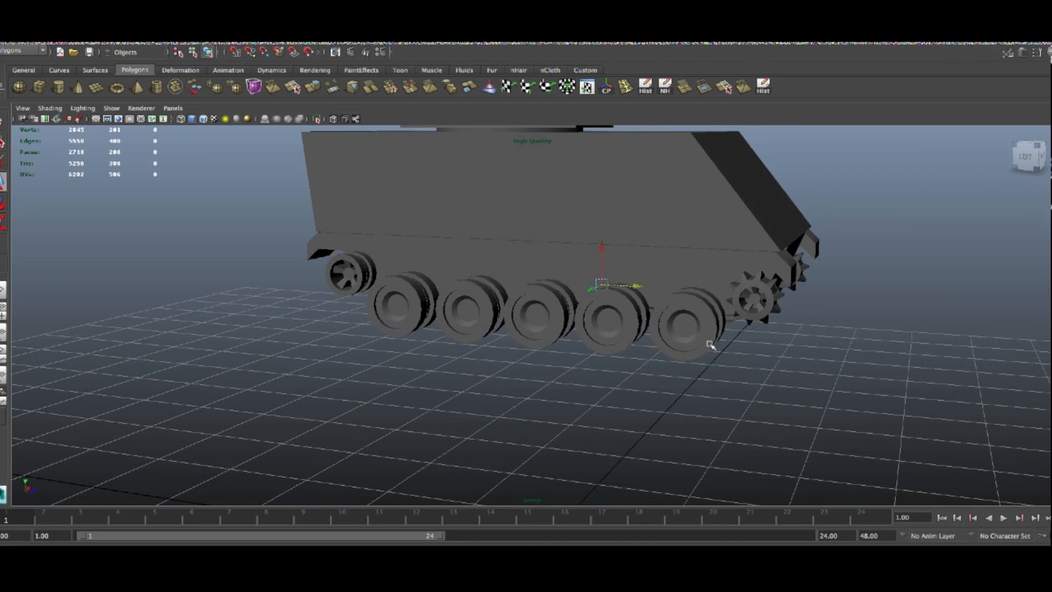
left_click(770, 371)
left_click_drag(770, 370, 620, 361, "alt")
left_click(478, 363)
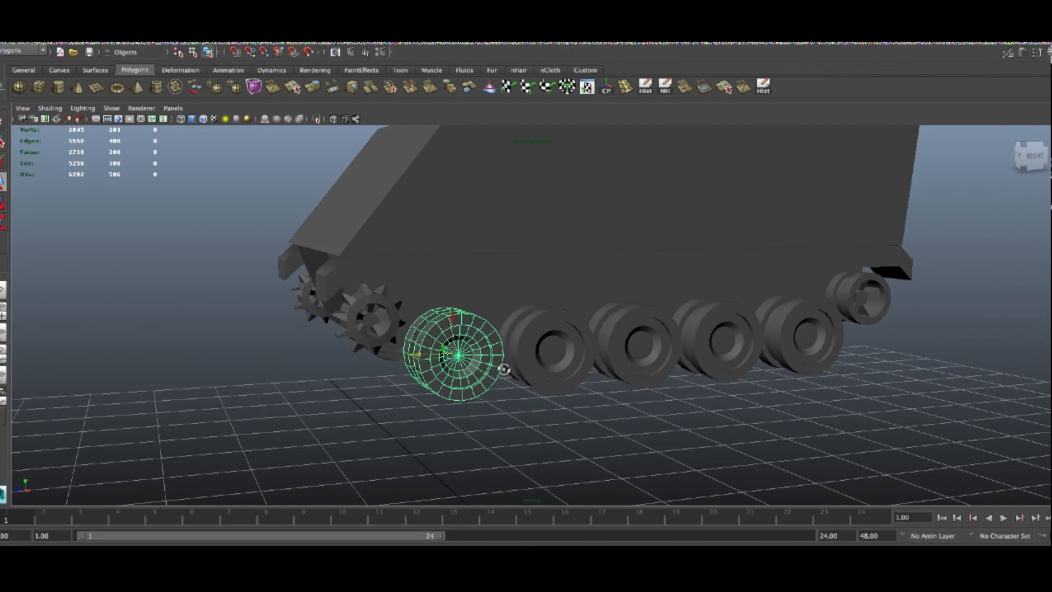
left_click_drag(504, 369, 346, 322, "alt")
right_click_drag(390, 311, 402, 337)
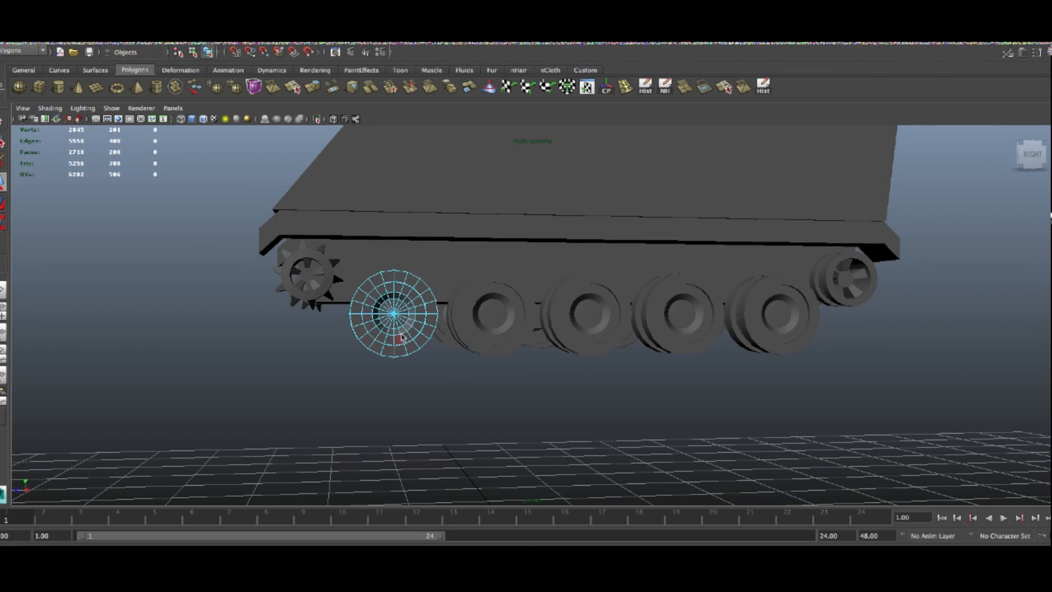
scroll(392, 328, "up", 4)
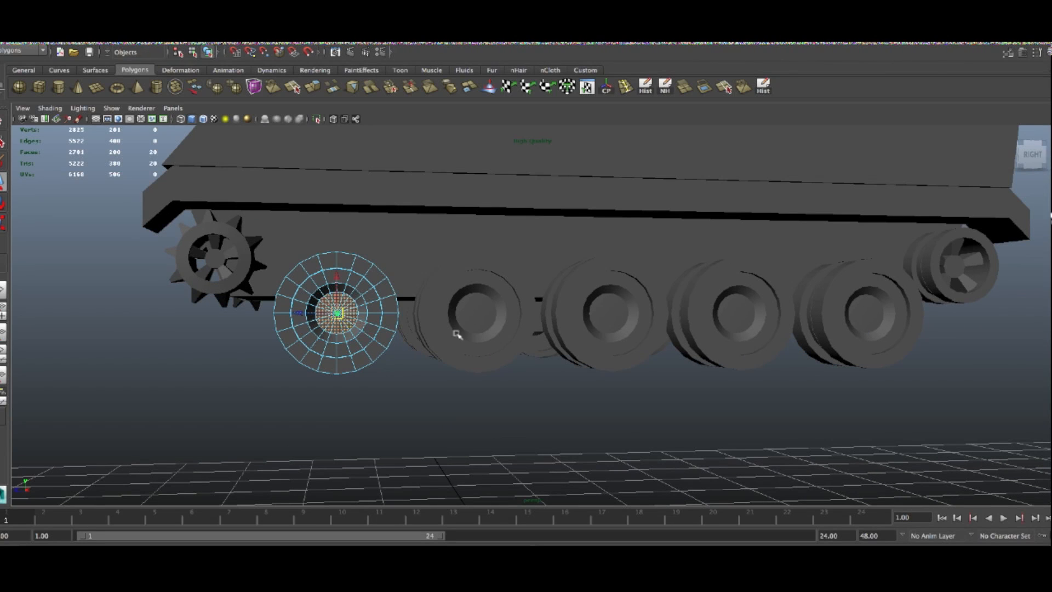
Delete the hub centre faces of the second and third road wheels on the tank's right side
left_click(474, 329)
right_click_drag(472, 310, 472, 310)
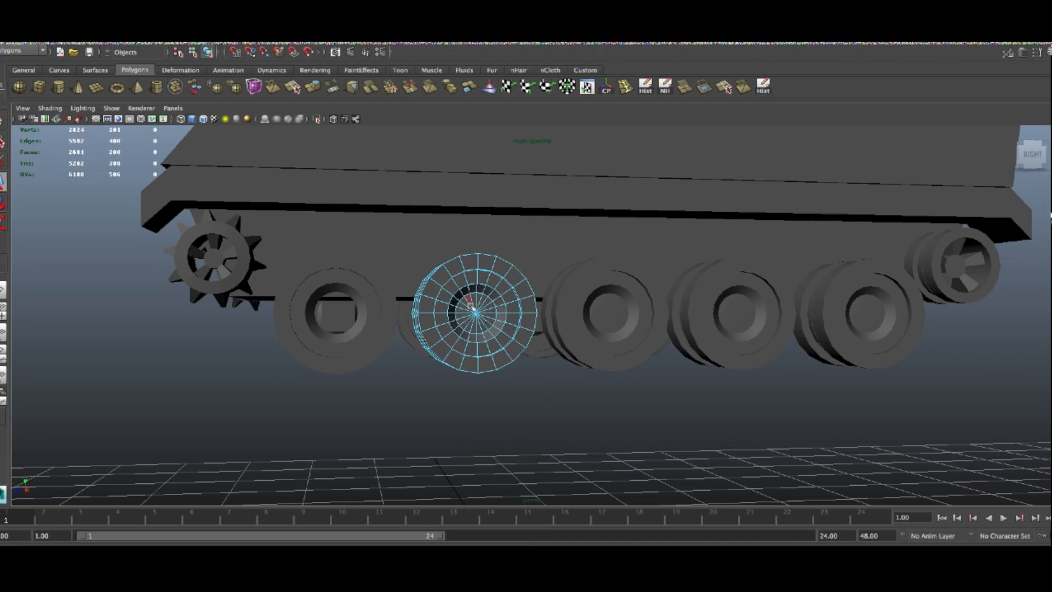
key("Delete")
left_click_drag(680, 346, 652, 351, "alt")
left_click(558, 337)
right_click_drag(574, 315, 533, 329)
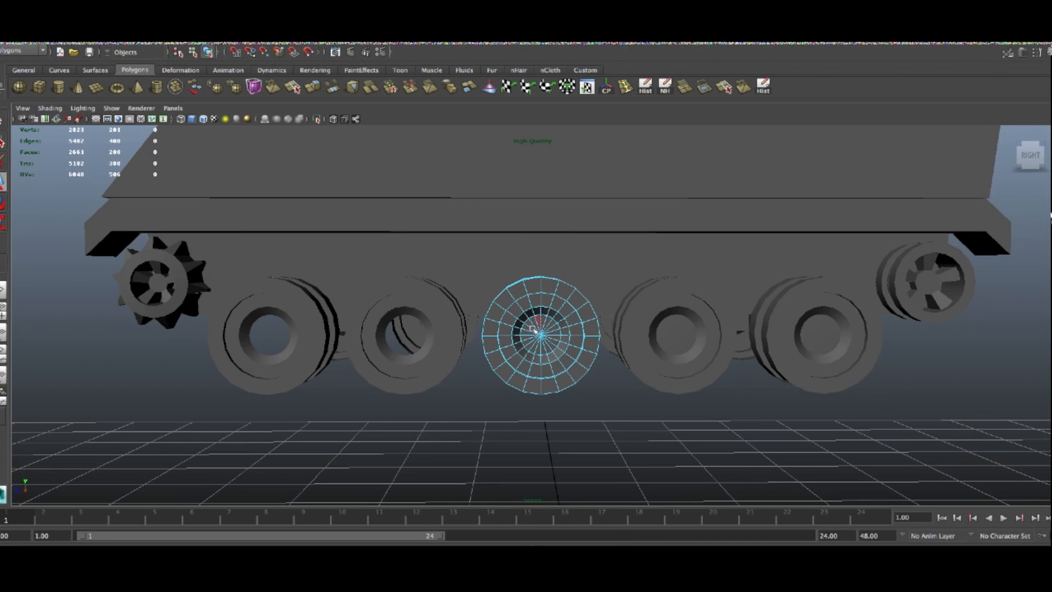
left_click_drag(548, 343, 551, 346)
key("Delete")
Delete the hub centre faces of the fourth and fifth right-side road wheels, return to object selection and clear the selection
left_click(683, 348)
right_click_drag(696, 323, 699, 351)
left_click_drag(755, 378, 742, 376, "alt")
left_click_drag(643, 376, 651, 378, "alt")
left_click_drag(607, 310, 619, 323)
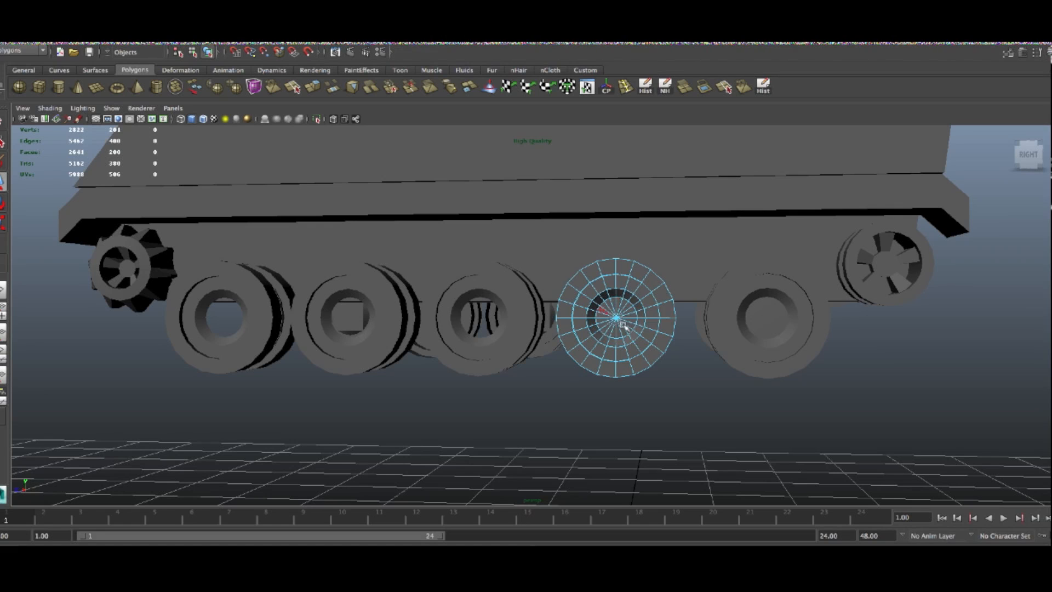
key("Delete")
left_click(766, 328)
right_click_drag(767, 312, 760, 311)
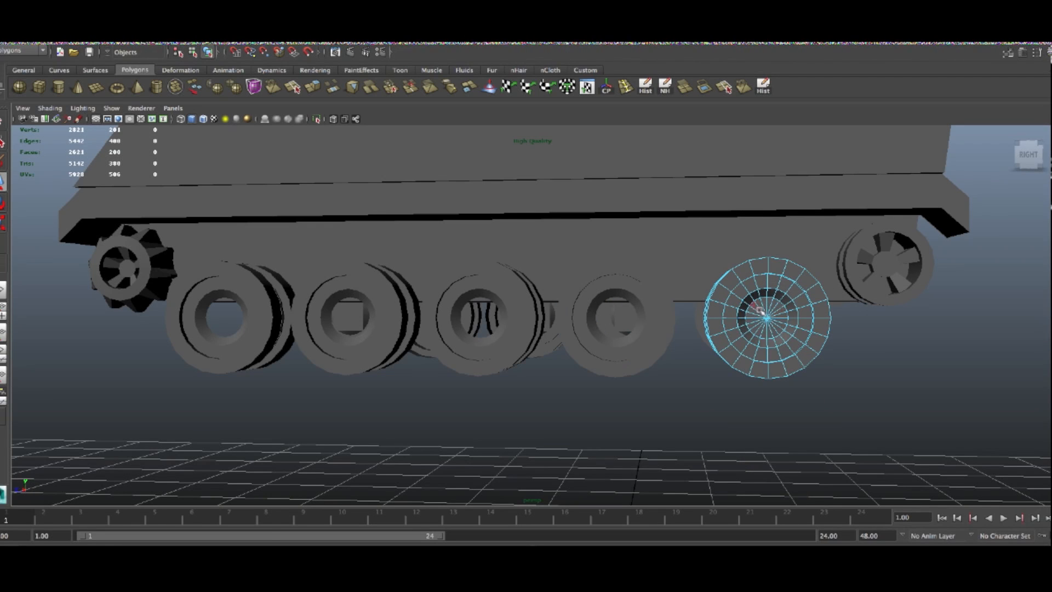
key("Delete")
right_click_drag(749, 301, 781, 292)
left_click(520, 382)
Select the five hub planes in the left-side road wheels and duplicate them
left_click_drag(514, 379, 727, 365, "alt")
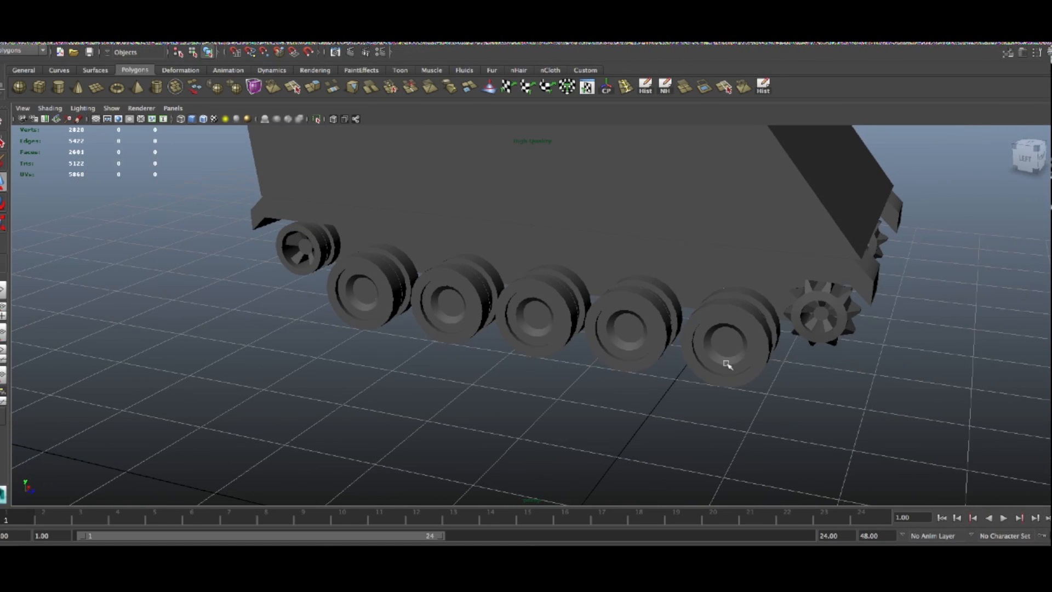
left_click(630, 332)
left_click(537, 315)
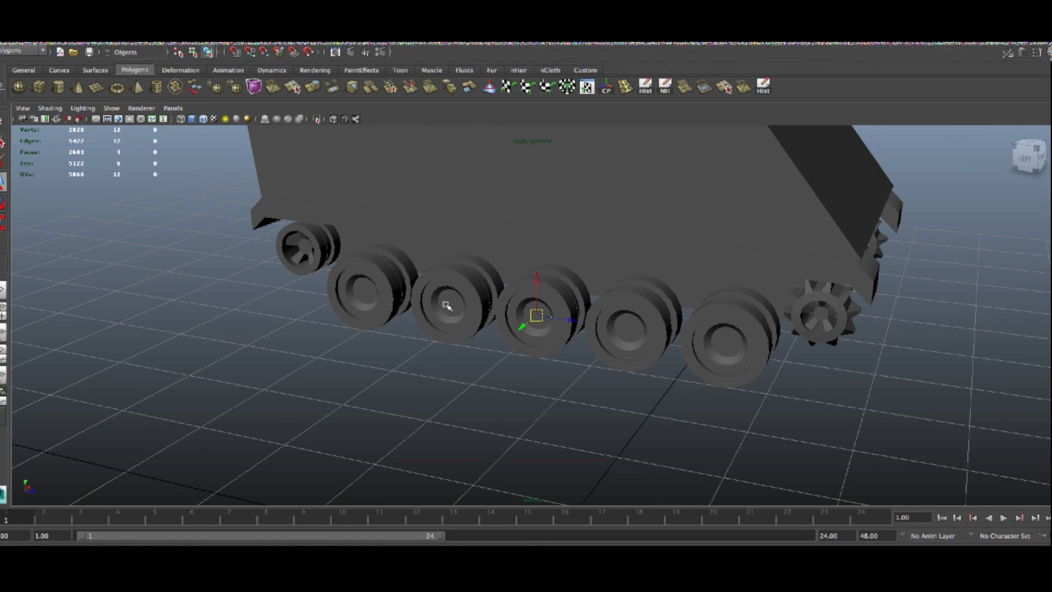
key("ctrl+d")
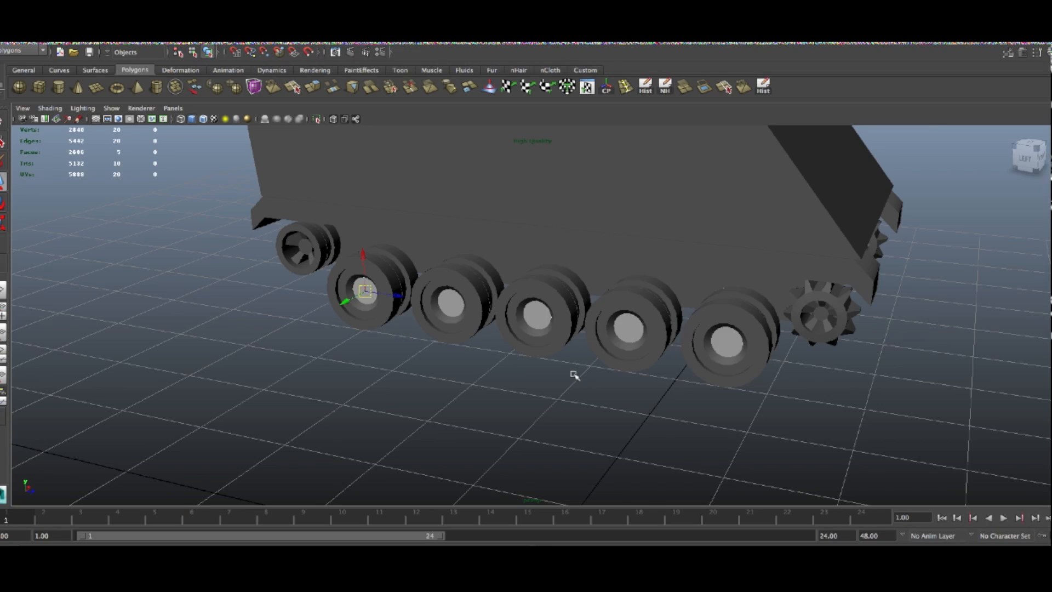
Slide the duplicated planes across the tank into the open hubs of the right-side road wheels
left_click_drag(620, 387, 438, 378, "alt")
left_click_drag(399, 271, 531, 263)
left_click_drag(750, 354, 359, 275, "alt")
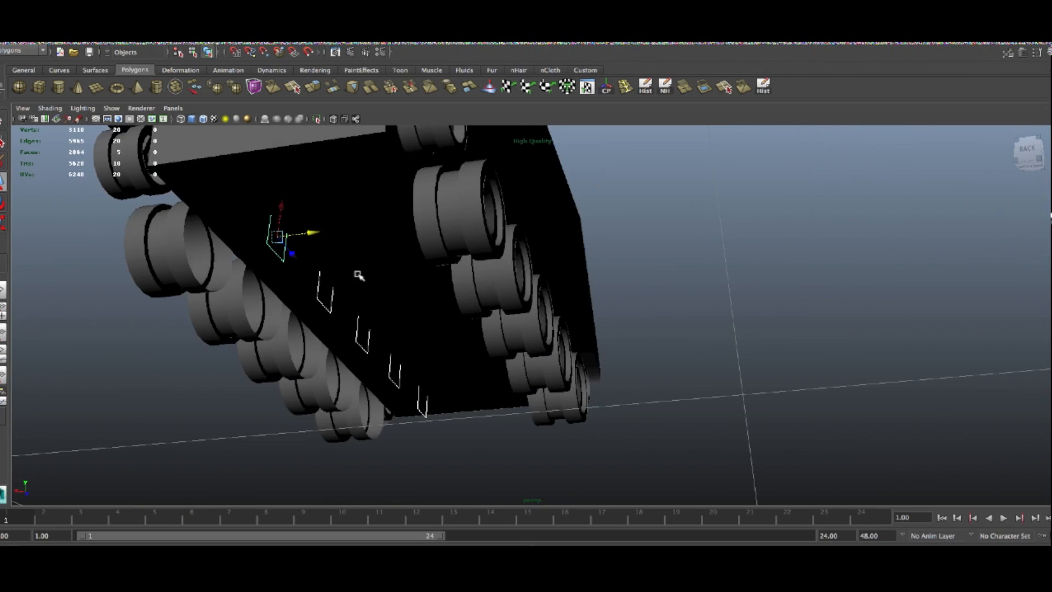
left_click_drag(311, 233, 781, 370)
left_click_drag(734, 331, 715, 335)
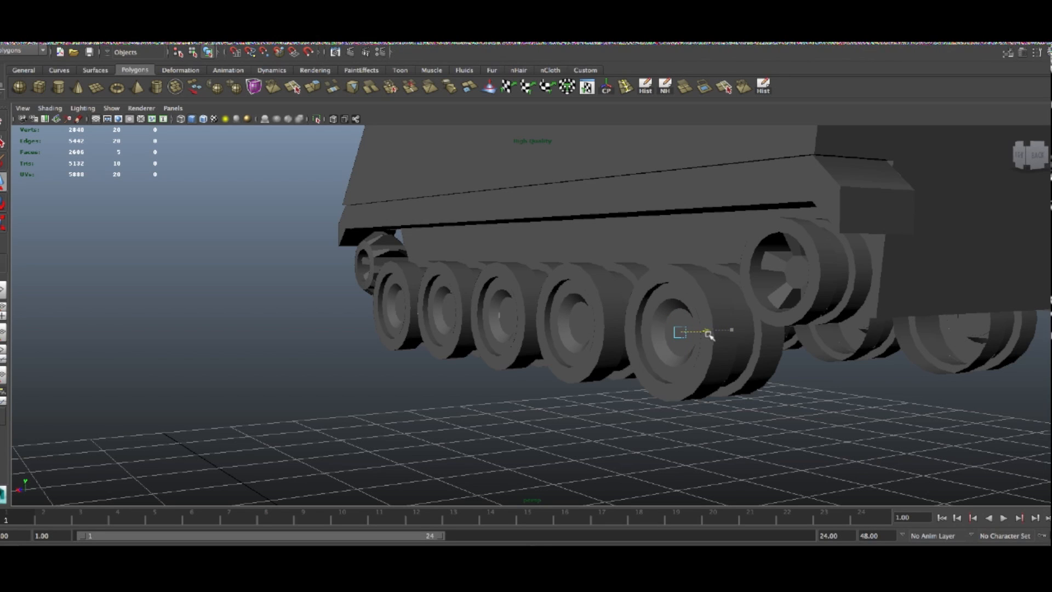
Check the plane-filled wheels on both sides, and examine the whole selected tank and its polygon statistics from several angles
left_click_drag(778, 373, 510, 369, "alt")
right_click_drag(509, 369, 583, 408, "alt")
left_click_drag(611, 383, 881, 347, "alt")
right_click_drag(788, 337, 465, 385)
left_click(494, 393)
left_click_drag(507, 390, 546, 315, "alt")
scroll(643, 397, "down", 3)
key("f")
left_click_drag(622, 381, 686, 392, "alt")
scroll(685, 391, "down", 2)
scroll(685, 392, "down", 2)
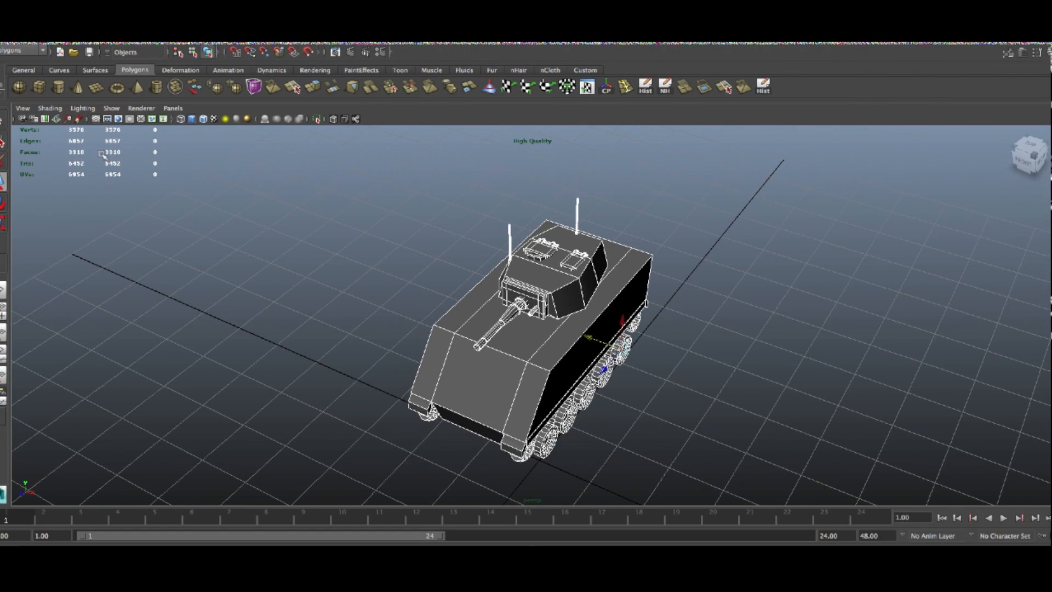
left_click_drag(450, 286, 541, 262, "alt")
left_click_drag(612, 267, 387, 287, "alt")
left_click_drag(432, 454, 512, 453, "alt")
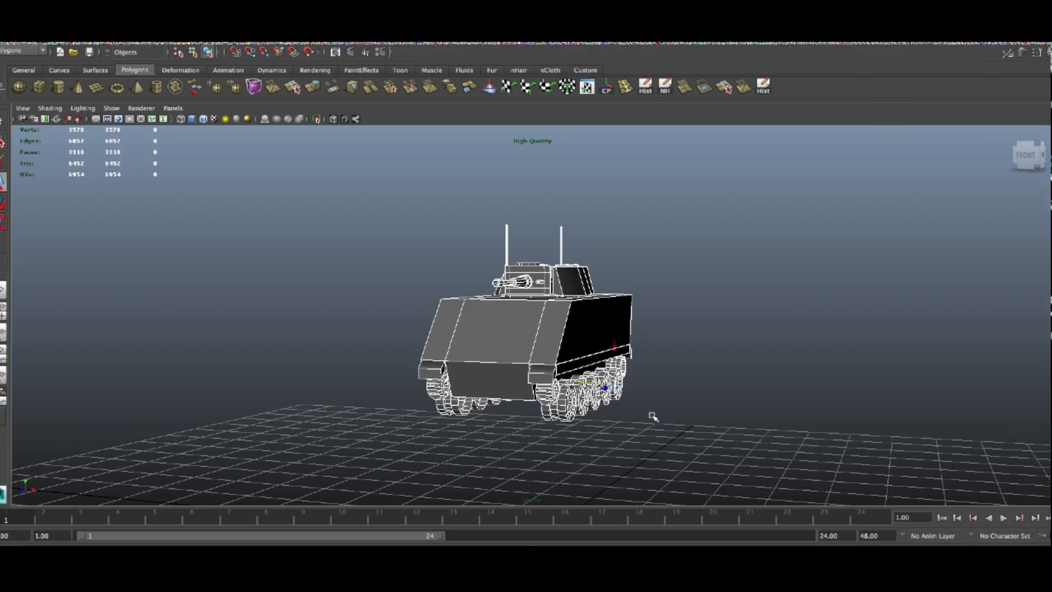
Snap the outer top front vertex of the right side skirt to the hull's lower front corner
scroll(665, 412, "up", 8)
left_click_drag(671, 411, 663, 435, "alt")
left_click_drag(439, 231, 345, 364, "alt")
scroll(345, 381, "down", 3)
left_click_drag(206, 406, 214, 423, "alt")
right_click_drag(239, 444, 219, 440)
right_click_drag(191, 377, 192, 378)
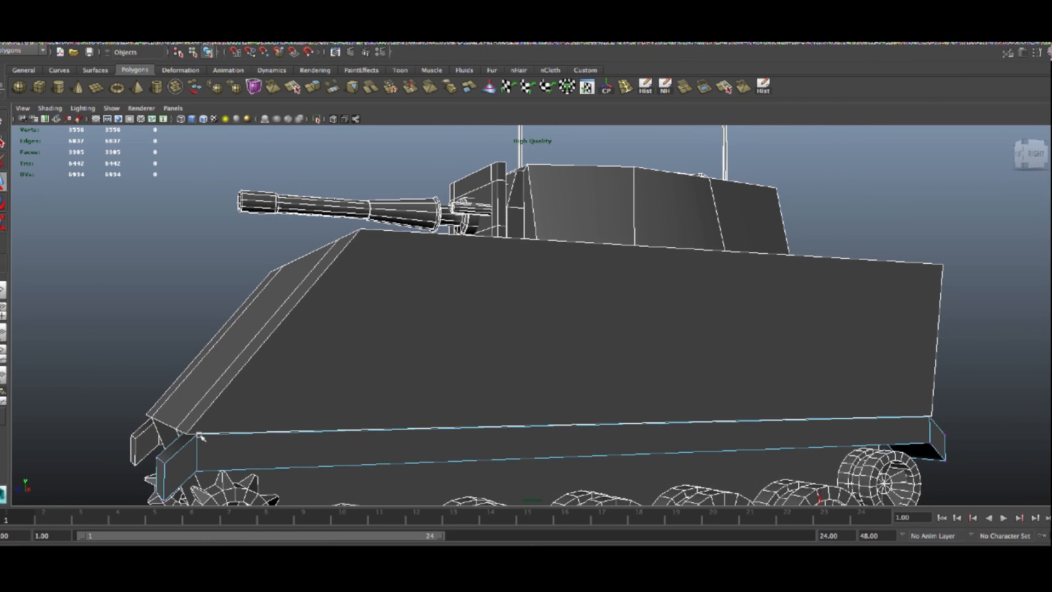
left_click_drag(191, 429, 210, 445)
key("f")
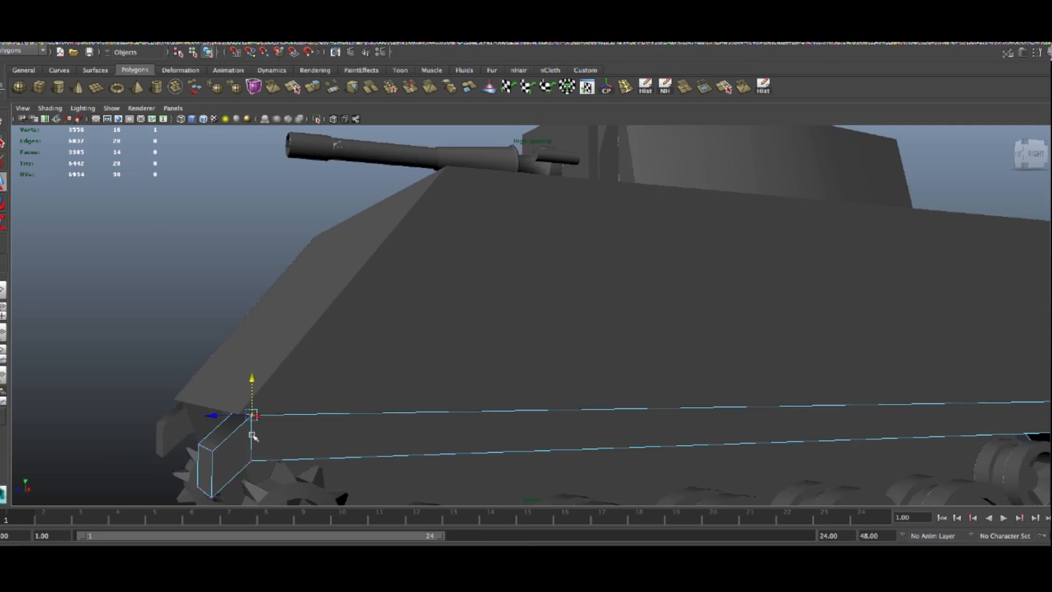
mouse_move(653, 367)
left_mouse_down("alt")
mouse_move(644, 354)
mouse_move(666, 362)
mouse_move(633, 362)
left_mouse_up("alt")
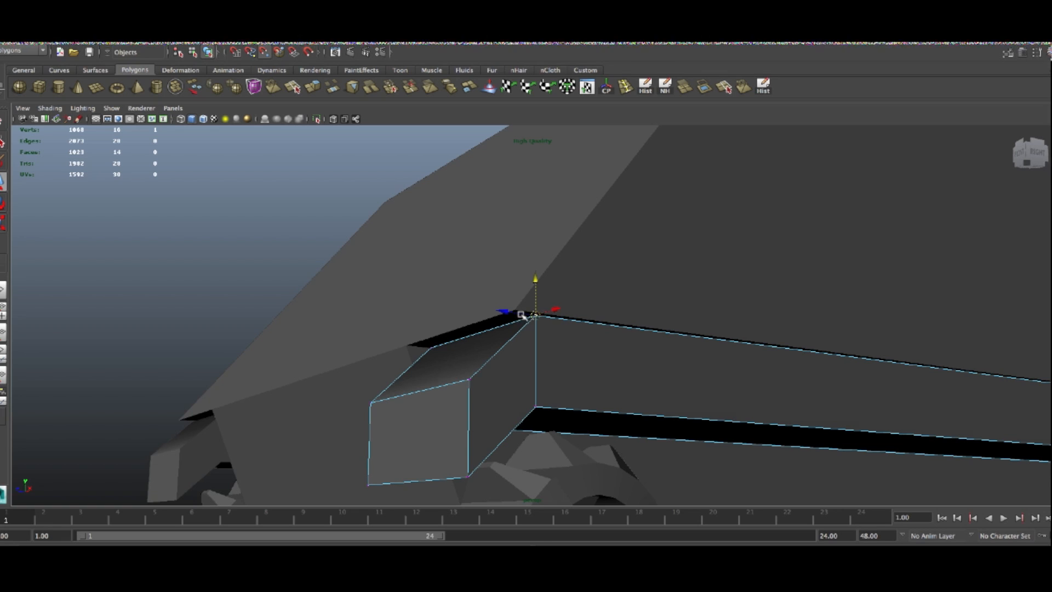
left_click_drag(522, 315, 485, 344)
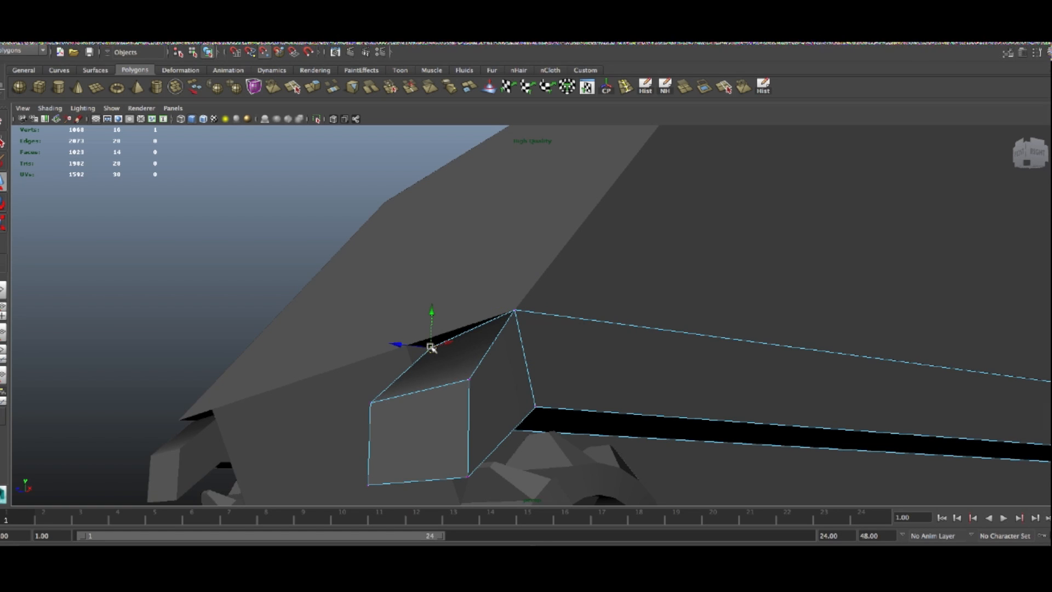
Snap the inner top front vertex of the right side skirt onto the hull's lower front edge
left_click_drag(411, 343, 412, 344)
left_click_drag(503, 353, 481, 387, "alt")
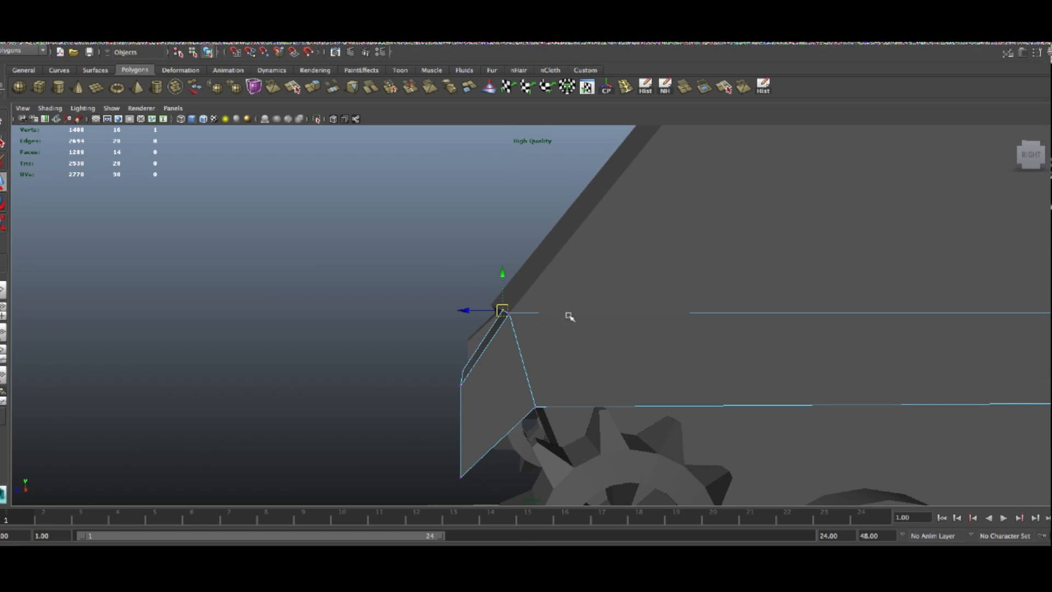
left_click_drag(535, 339, 512, 266, "alt")
left_click_drag(389, 303, 533, 322, "alt")
scroll(536, 324, "down", 8)
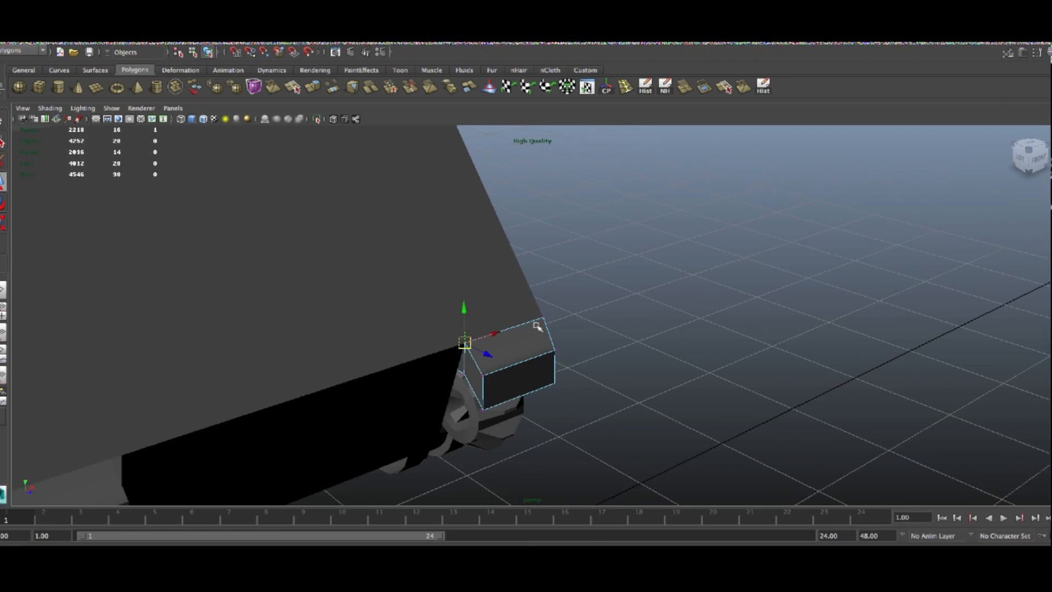
Snap the left side skirt's inner and outer top front vertices to the hull's lower front edge and corner
scroll(232, 419, "down", 3)
left_click(239, 437)
left_click_drag(294, 411, 301, 399, "alt")
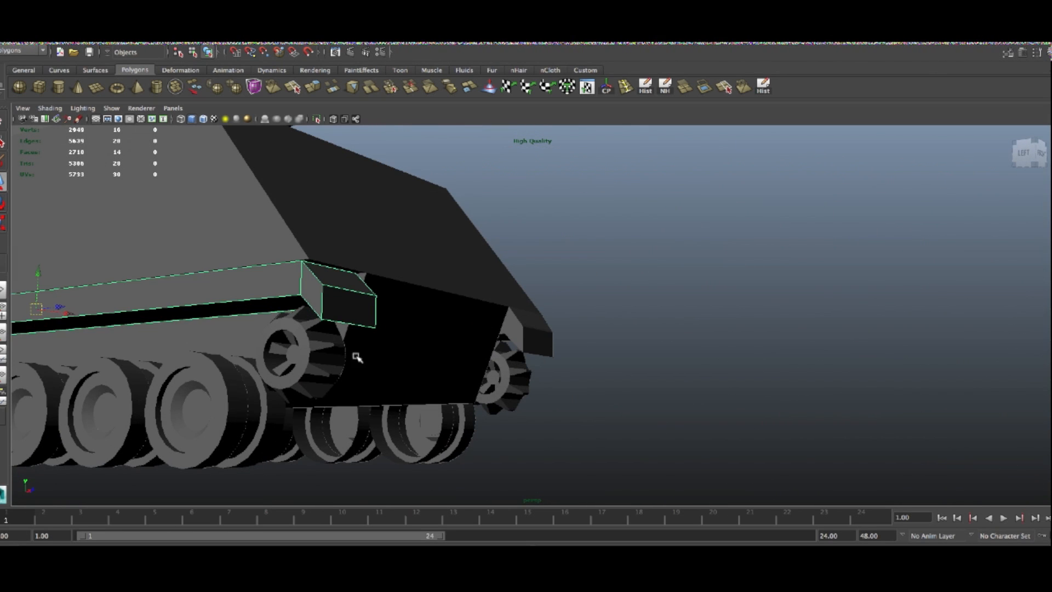
right_click_drag(322, 276, 361, 275)
scroll(529, 319, "up", 5)
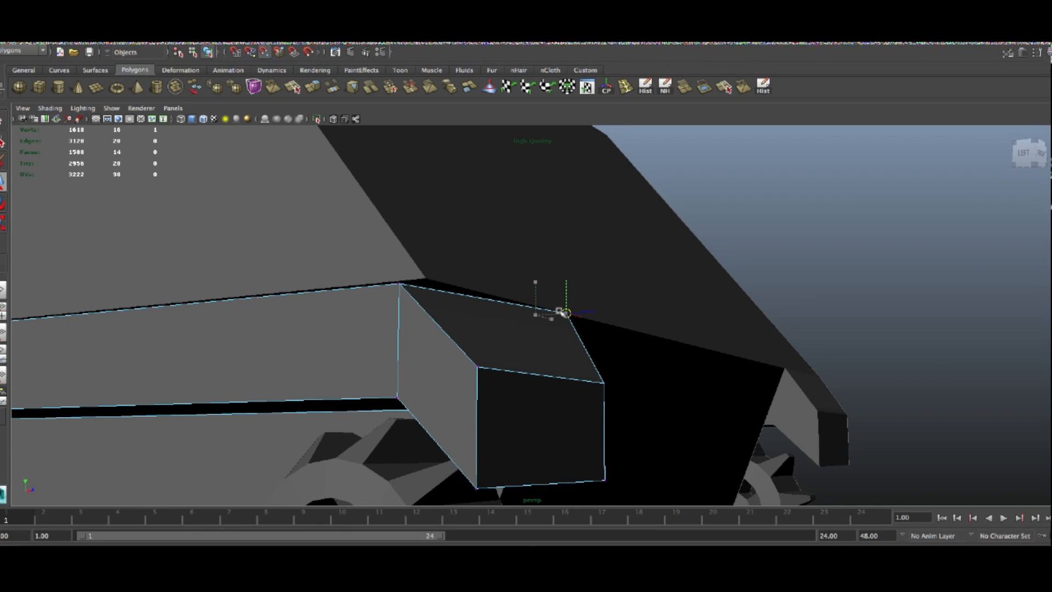
left_click(401, 285)
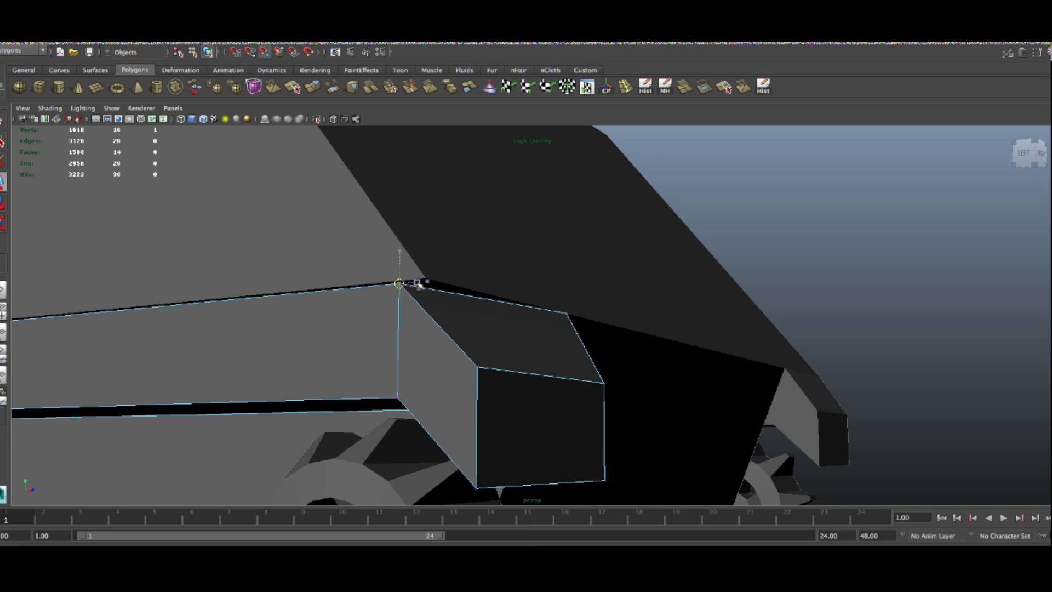
left_click_drag(474, 312, 505, 332, "alt")
right_click_drag(502, 337, 507, 342, "alt")
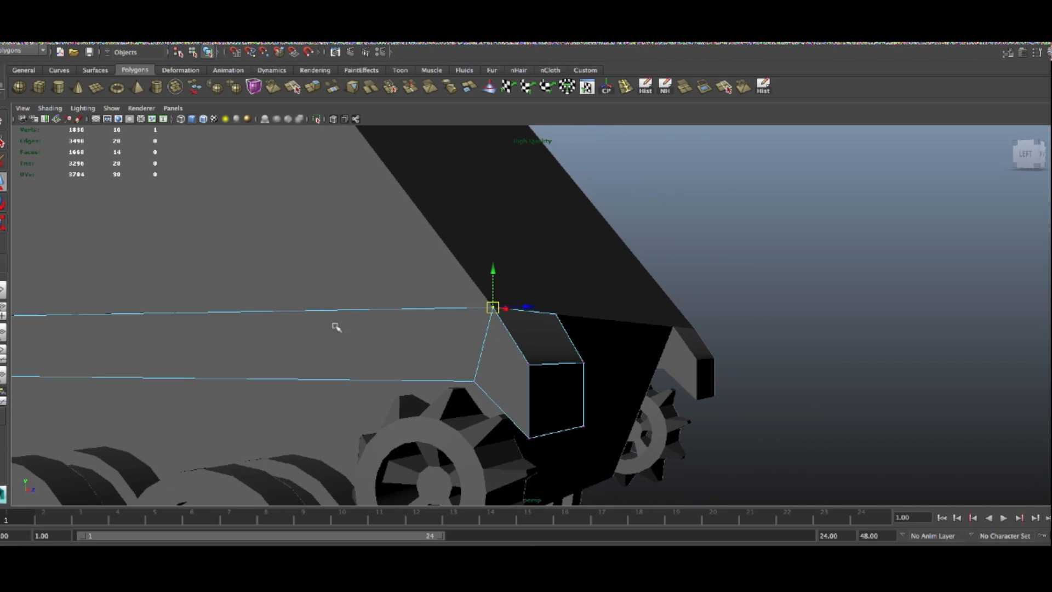
Snap the left side skirt's inner top rear vertex to the hull's rear face, closing the gap above it
left_click_drag(336, 327, 418, 343, "alt")
right_click_drag(418, 343, 336, 359, "alt")
left_click_drag(335, 359, 375, 326, "alt")
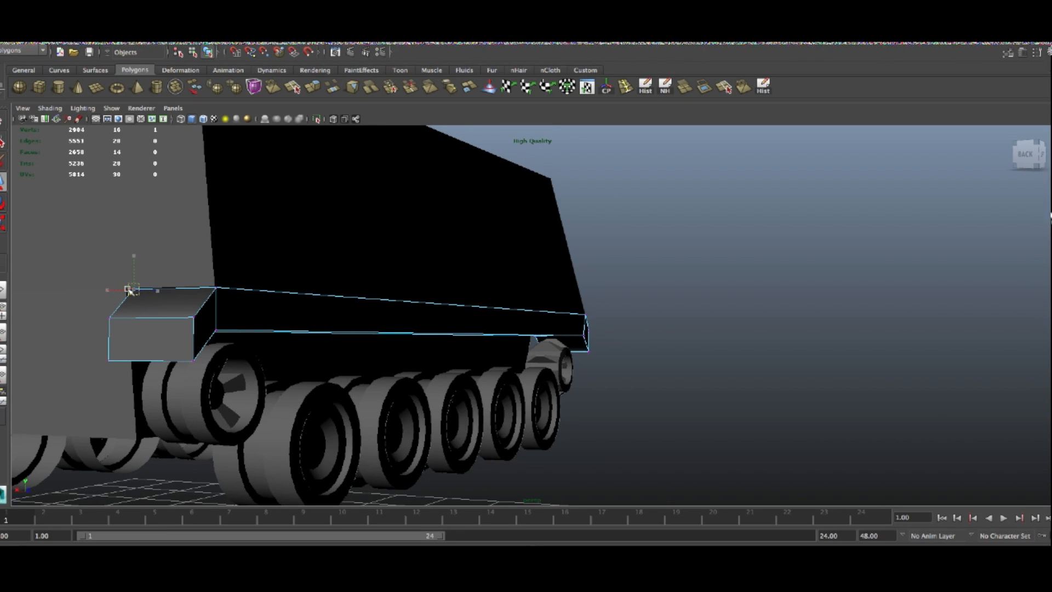
key("v")
key("f")
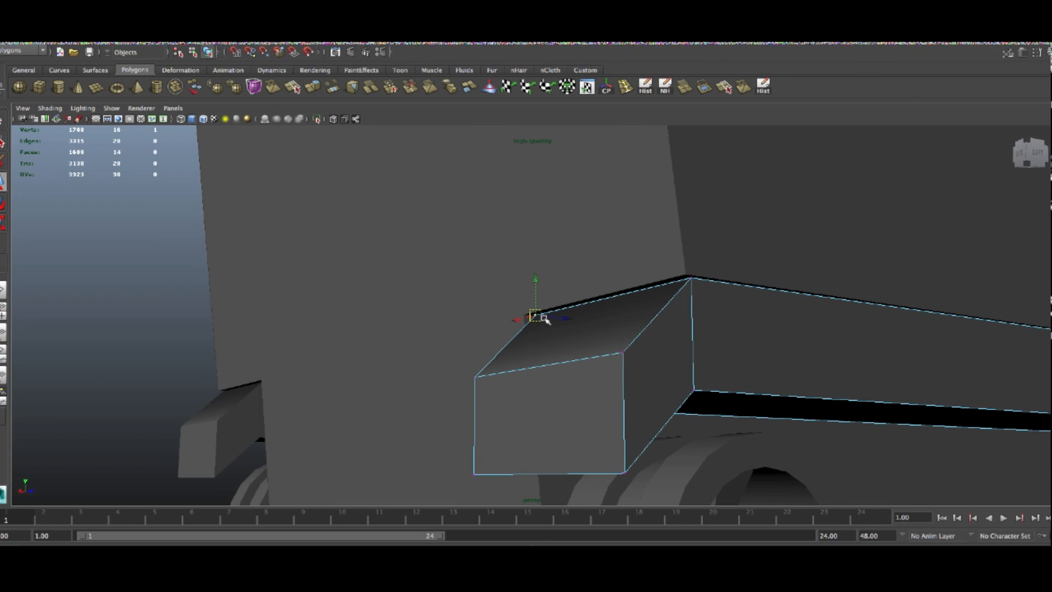
key("v")
mouse_move(528, 319)
left_mouse_down()
mouse_move(464, 308)
mouse_move(529, 307)
left_mouse_up()
left_click(466, 319)
left_click(633, 361)
right_click_drag(600, 342, 554, 341)
left_click(564, 328)
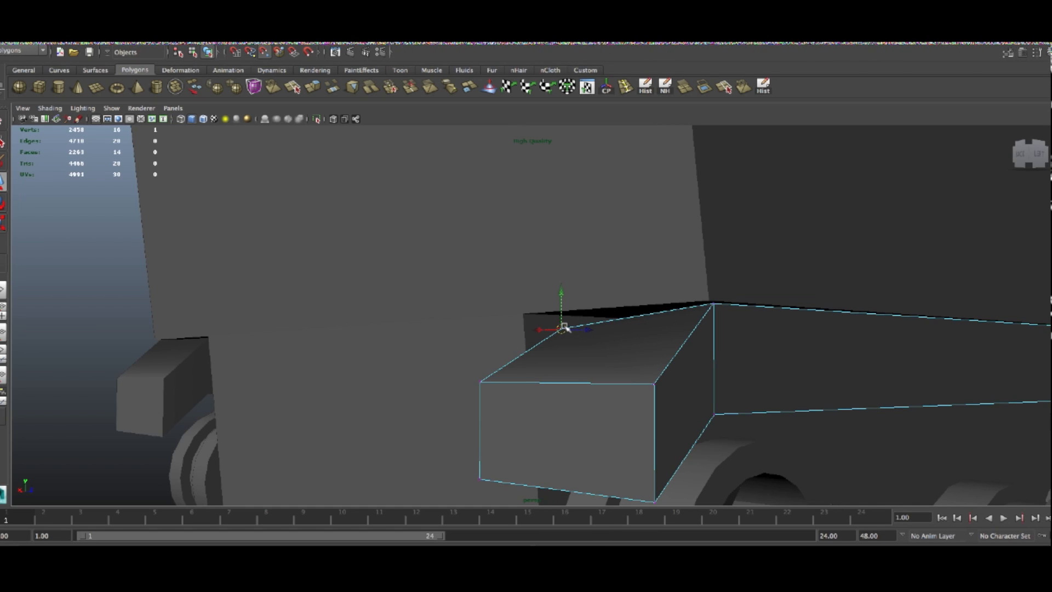
left_click_drag(562, 330, 542, 324)
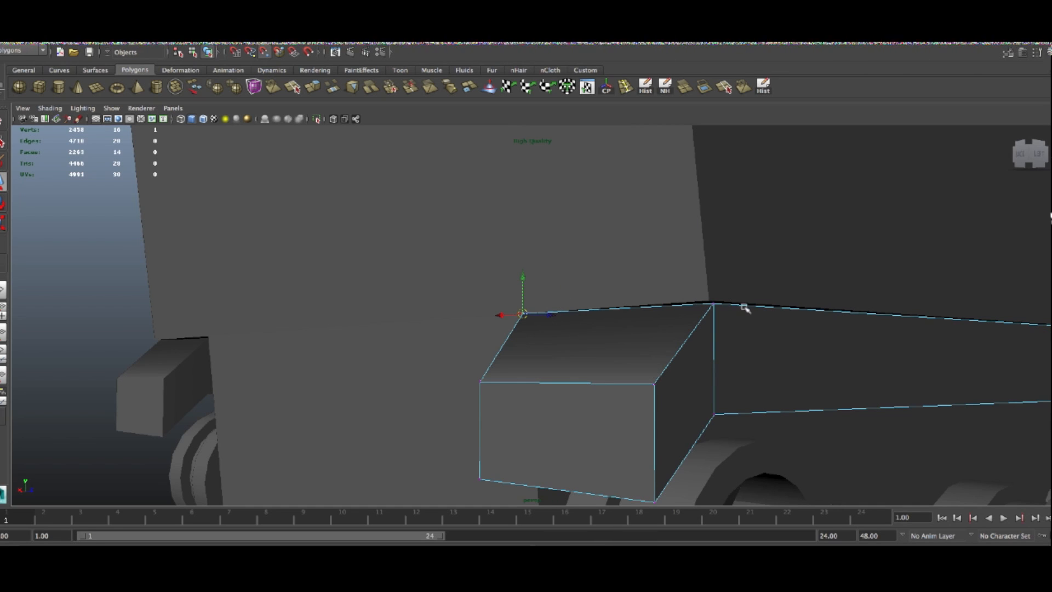
Snap the left side skirt's outer top rear vertex to the hull's rear corner
left_click(758, 340)
left_click_drag(758, 341, 695, 356, "alt")
left_click(689, 328)
right_click_drag(704, 328, 660, 328)
left_click(678, 305)
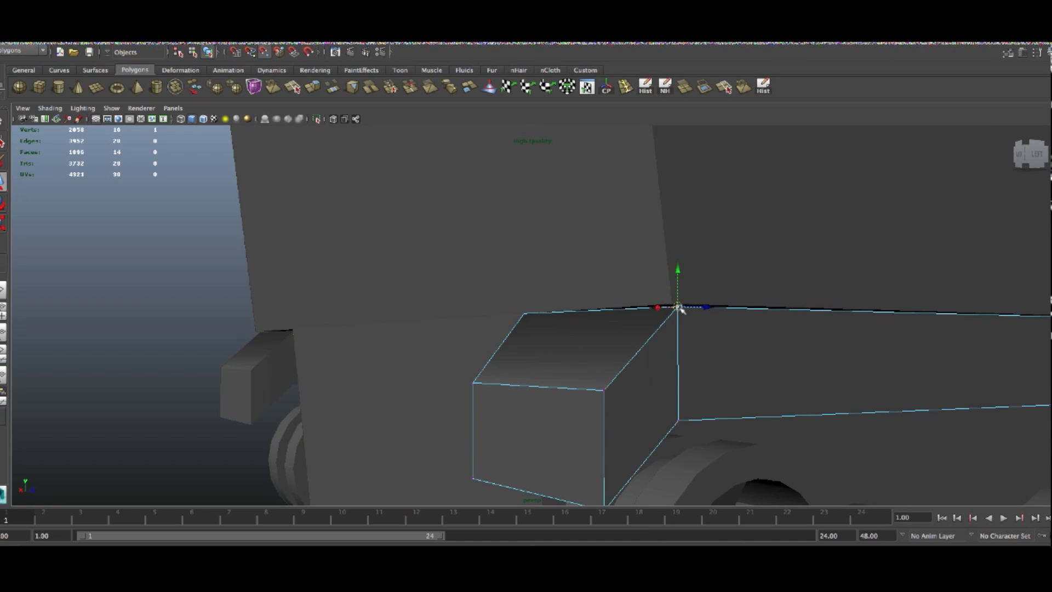
left_click_drag(679, 305, 672, 305)
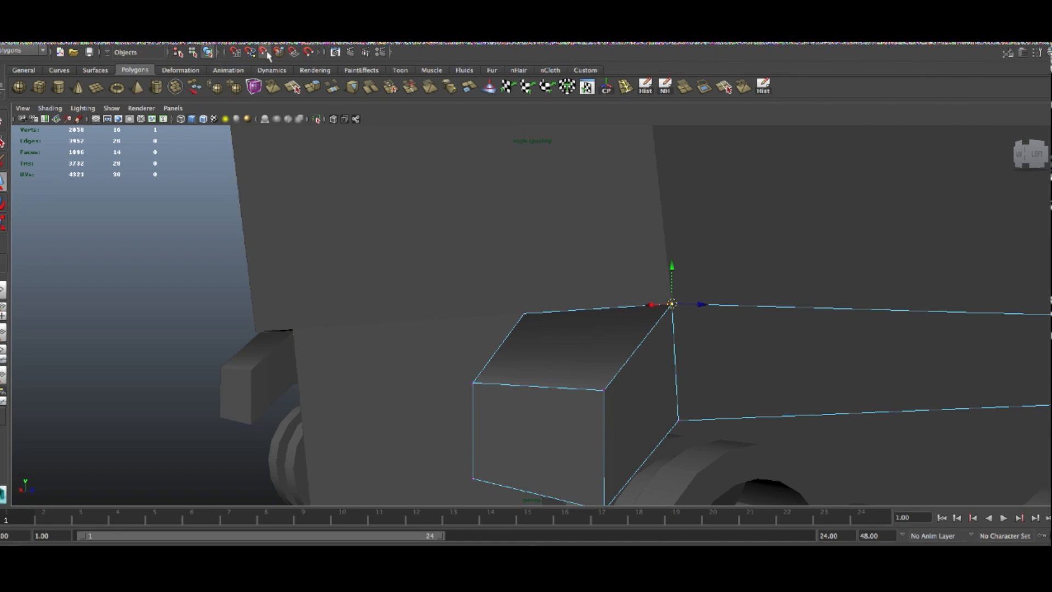
Snap the right side skirt's inner top rear vertex to the matching hull vertex on the rear face
scroll(434, 348, "down", 3)
left_click_drag(434, 347, 327, 389, "alt")
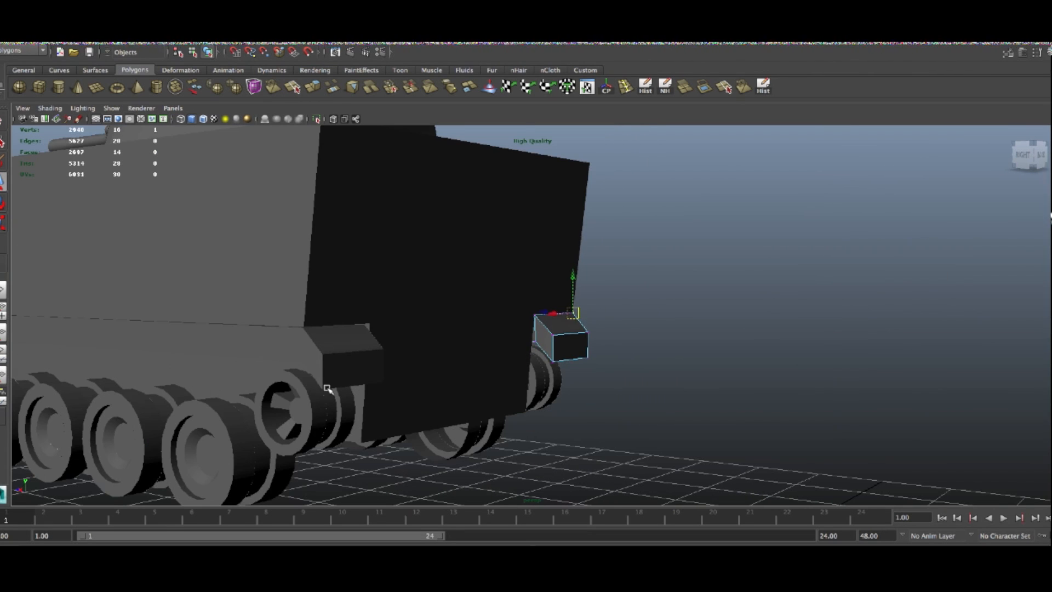
left_click(329, 349)
right_click_drag(329, 348, 275, 298)
left_click_drag(275, 298, 411, 354)
key("f")
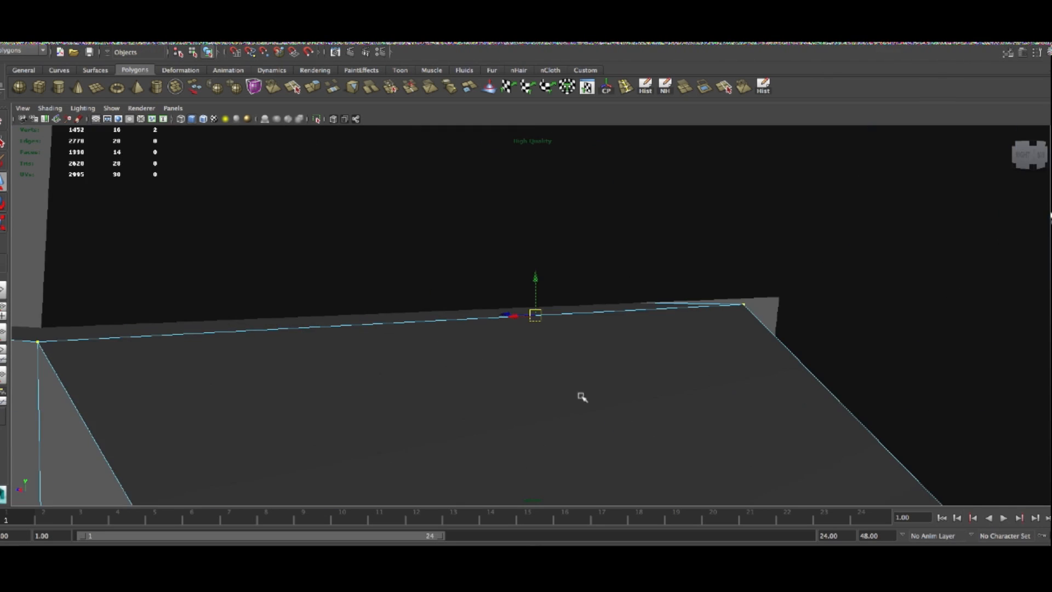
scroll(582, 396, "down", 5)
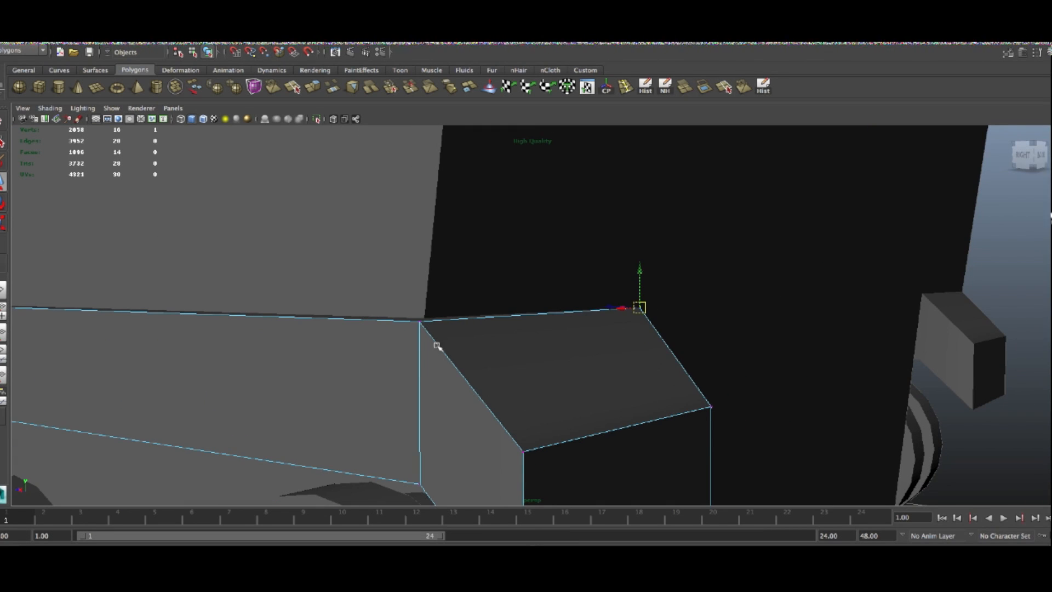
Snap the right side skirt's outer top rear vertex to the hull's rear corner and return to object selection
left_click_drag(420, 322, 426, 317)
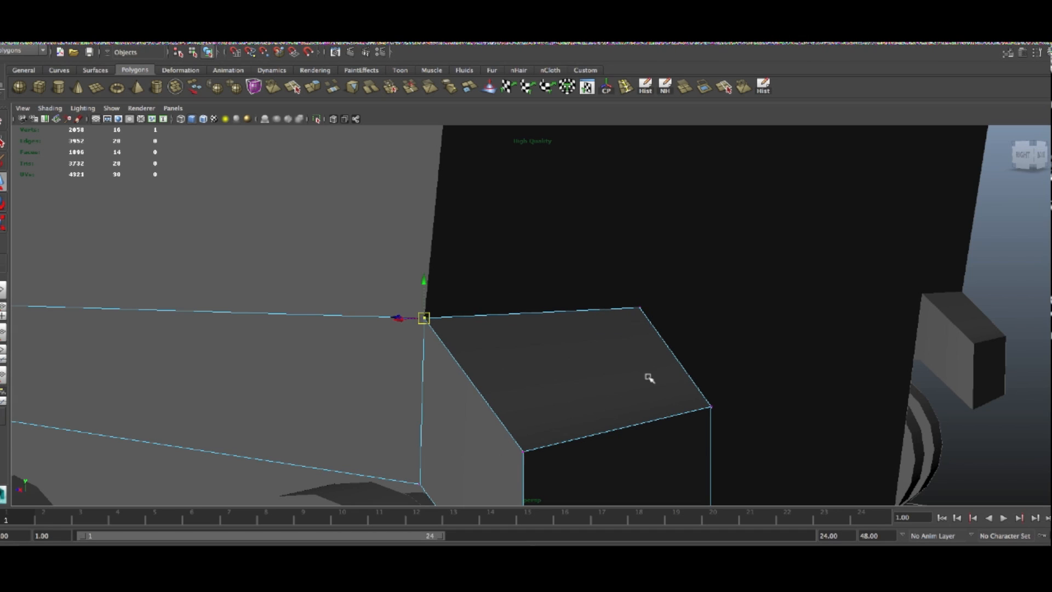
left_click_drag(650, 378, 573, 353, "alt")
right_click_drag(573, 353, 611, 335)
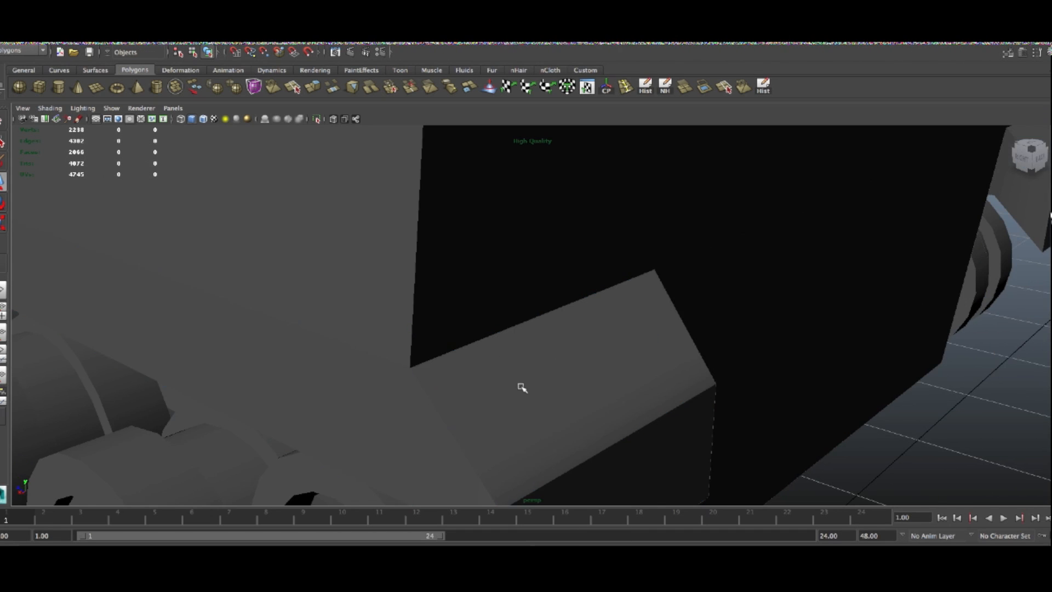
Isolate the right side skirt in the view and delete its hidden top face
scroll(548, 373, "down", 5)
left_click(599, 360)
left_click_drag(764, 338, 646, 343, "alt")
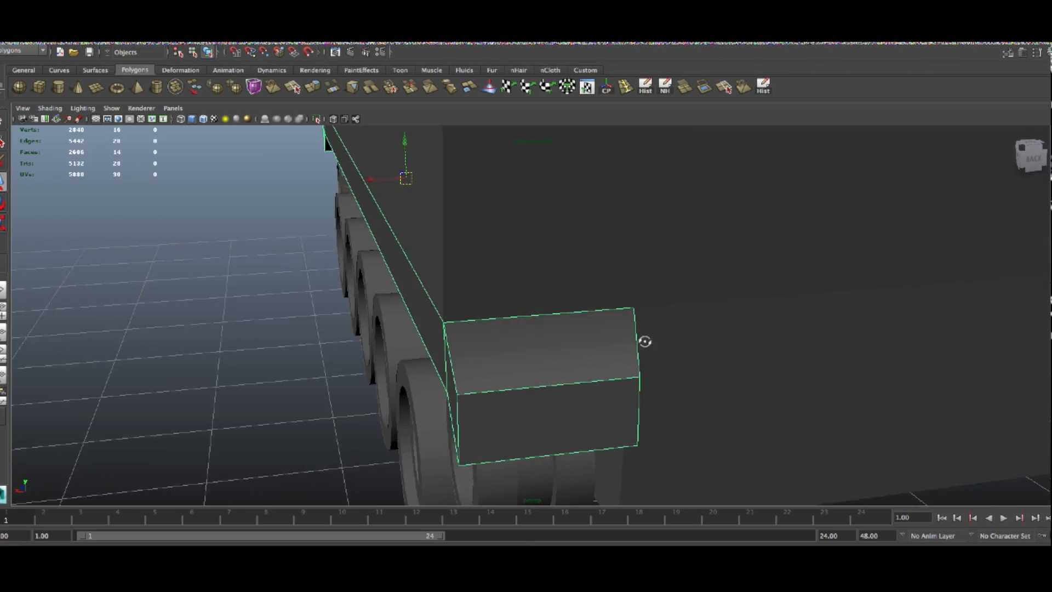
left_click(112, 108)
mouse_move(165, 125)
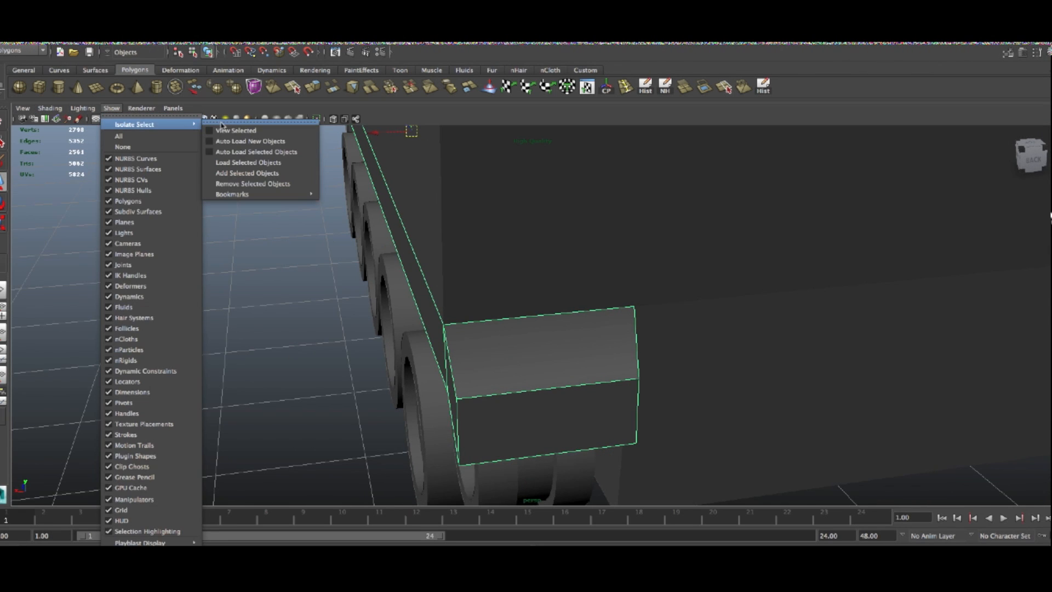
left_click(222, 131)
left_click(481, 225)
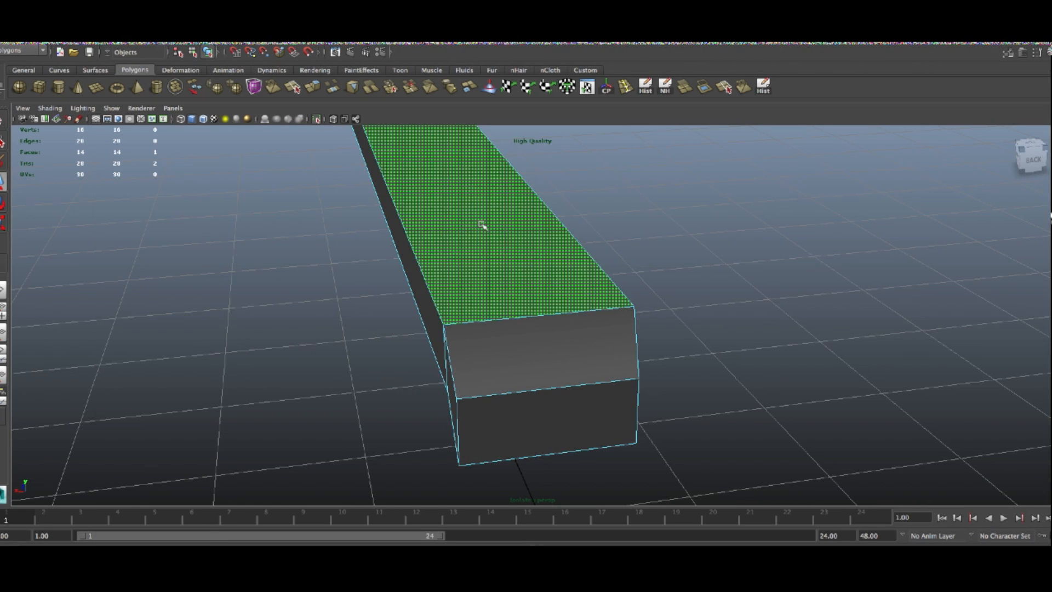
key("Delete")
Delete the right side skirt's long inner side face, and turn off the isolation to show the whole tank
left_click_drag(798, 289, 688, 340, "alt")
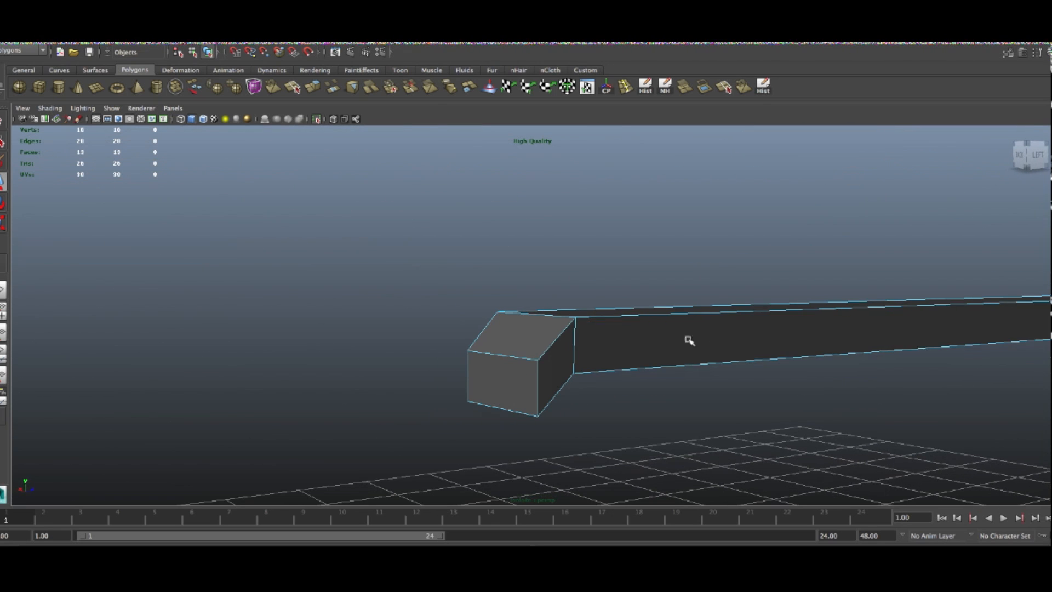
left_click(676, 340)
key("Delete")
scroll(792, 355, "down", 4)
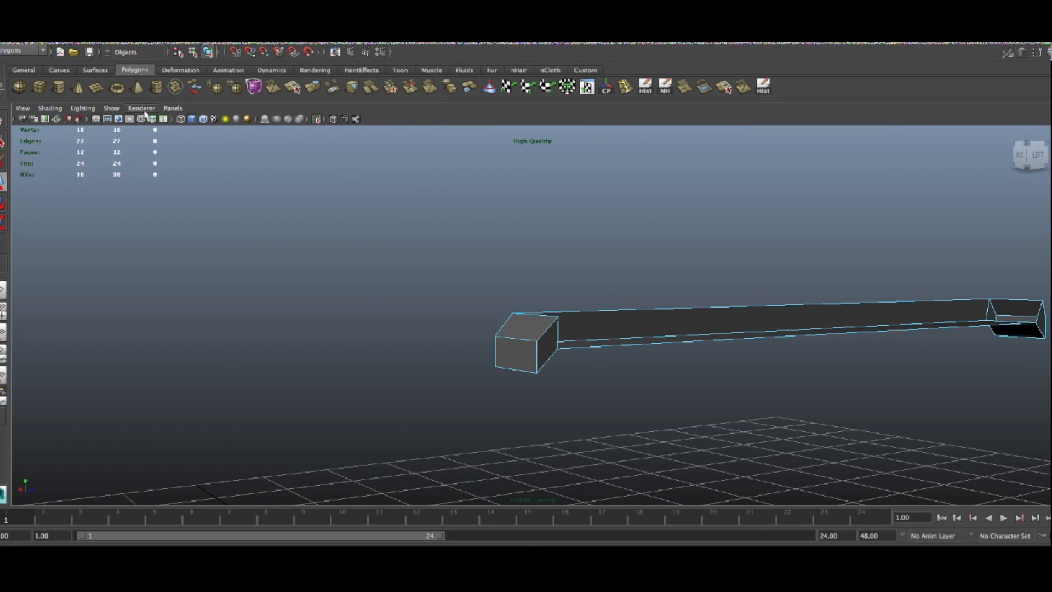
left_click(124, 109)
mouse_move(112, 108)
mouse_move(165, 128)
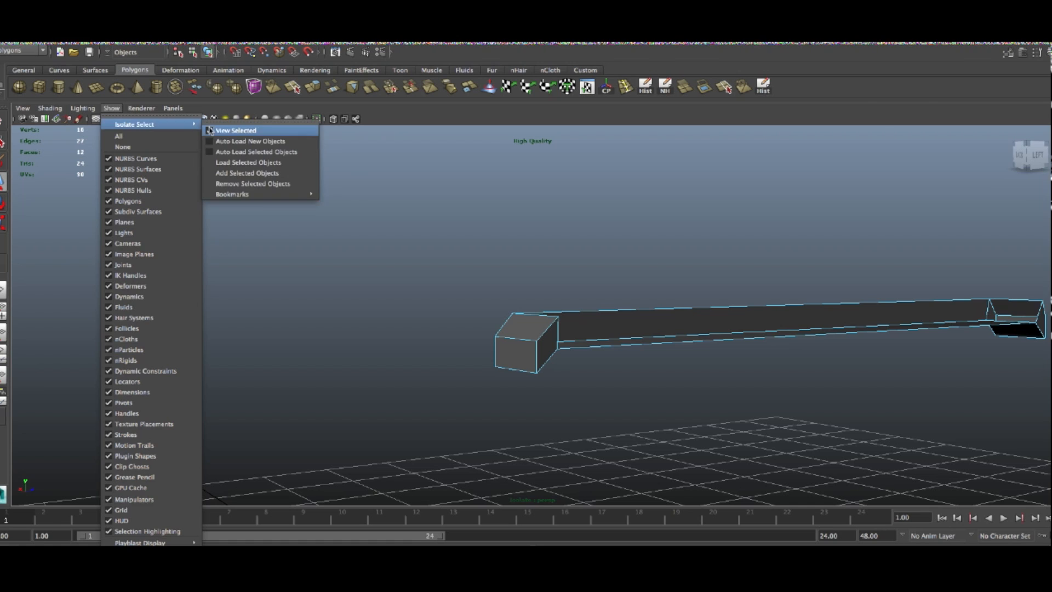
left_click(307, 128)
Shift the right side skirt's long inner bottom edge sideways to line up with the hull's side
left_click_drag(625, 271, 559, 359, "alt")
right_click_drag(560, 356, 584, 351)
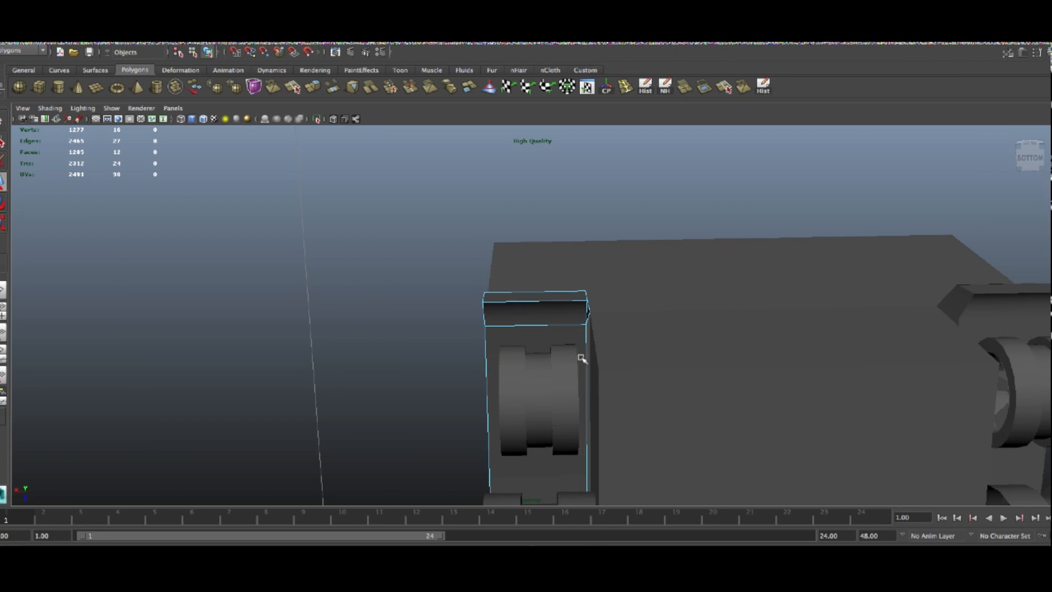
left_click_drag(602, 462, 529, 461, "alt")
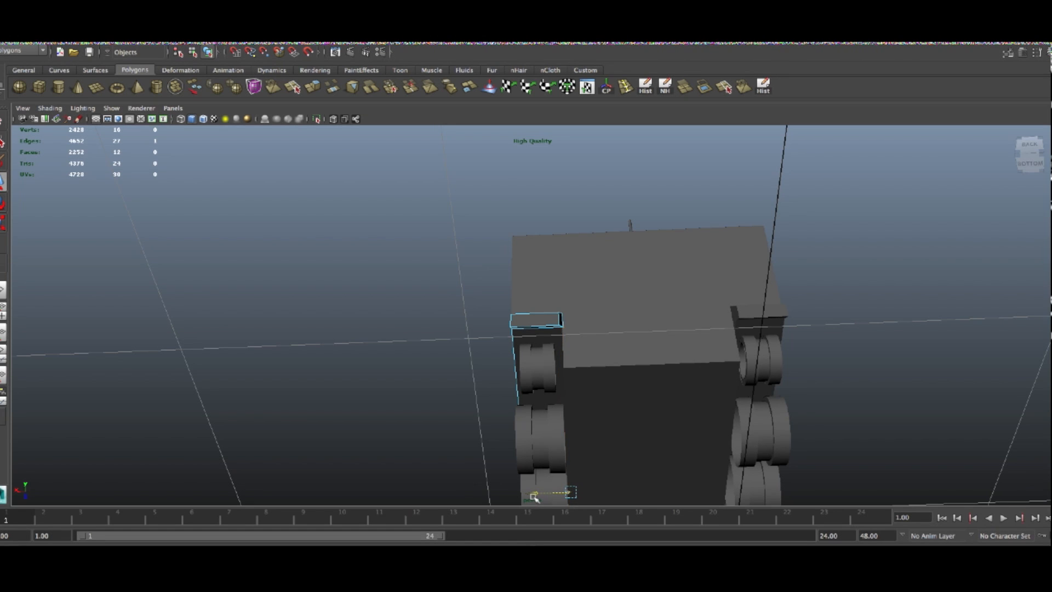
left_click_drag(532, 497, 530, 497)
Isolate the left side skirt and delete its hidden top face and long inner side face
left_click_drag(533, 497, 693, 387, "alt")
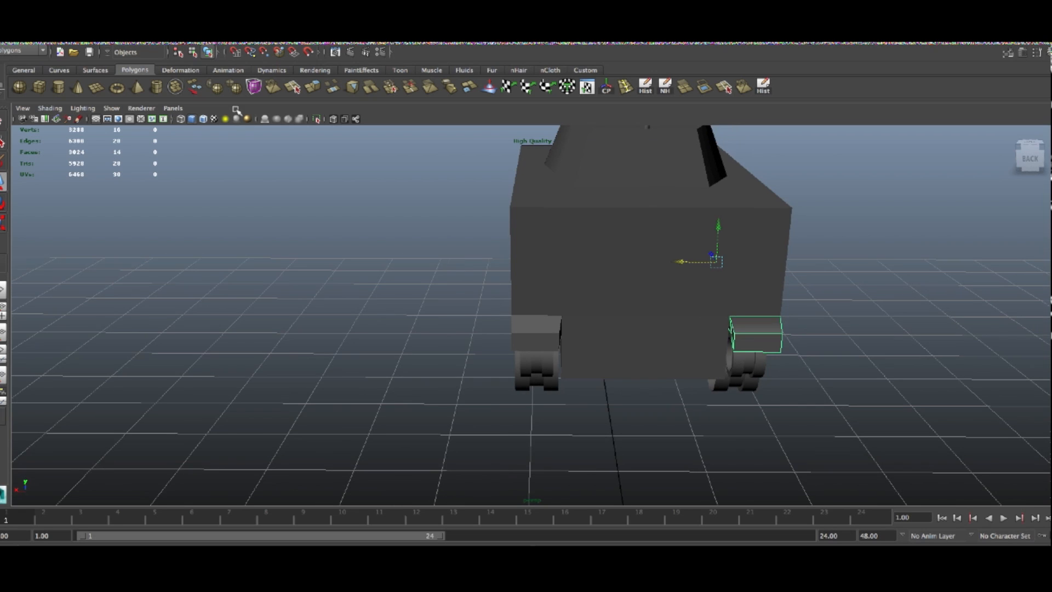
left_click(116, 109)
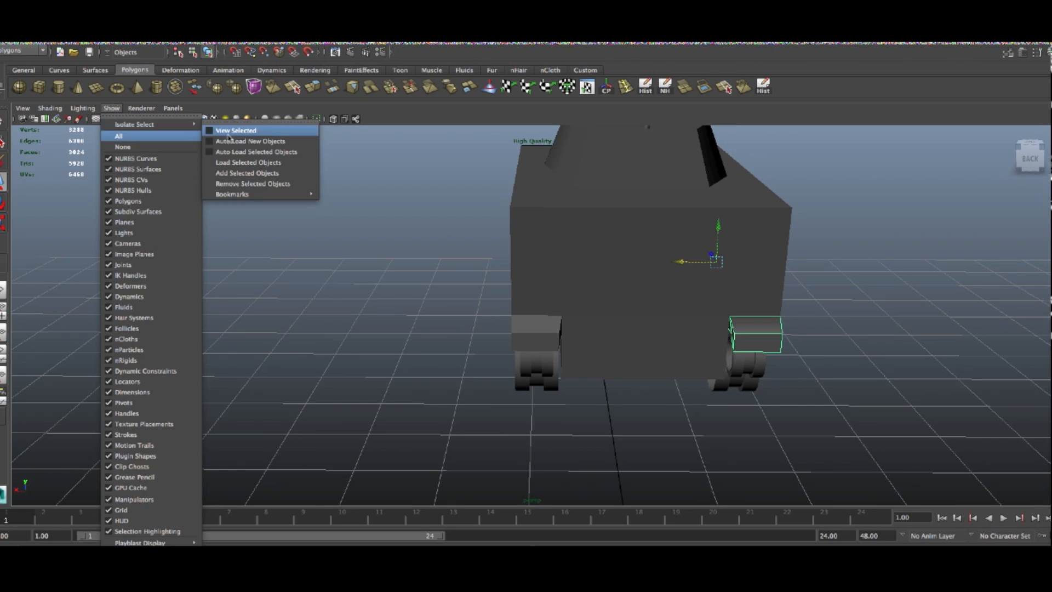
left_click(214, 138)
left_click_drag(214, 138, 705, 244, "alt")
right_click_drag(704, 245, 707, 272)
left_click(707, 272)
key("Delete")
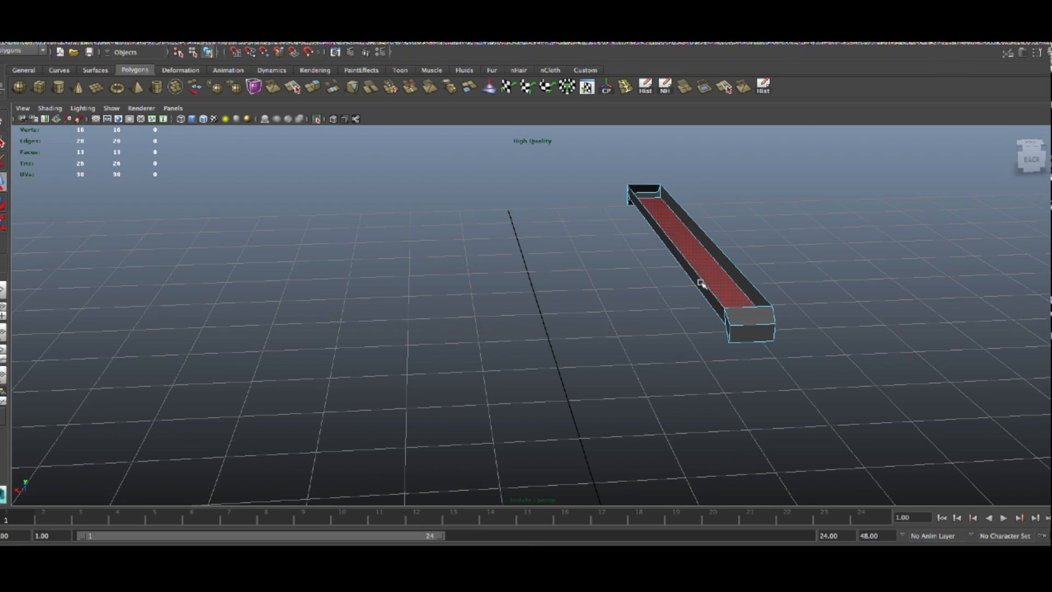
Show the whole tank again and shift the left side skirt's long inner bottom edge against the hull's side
right_click_drag(728, 282, 689, 275)
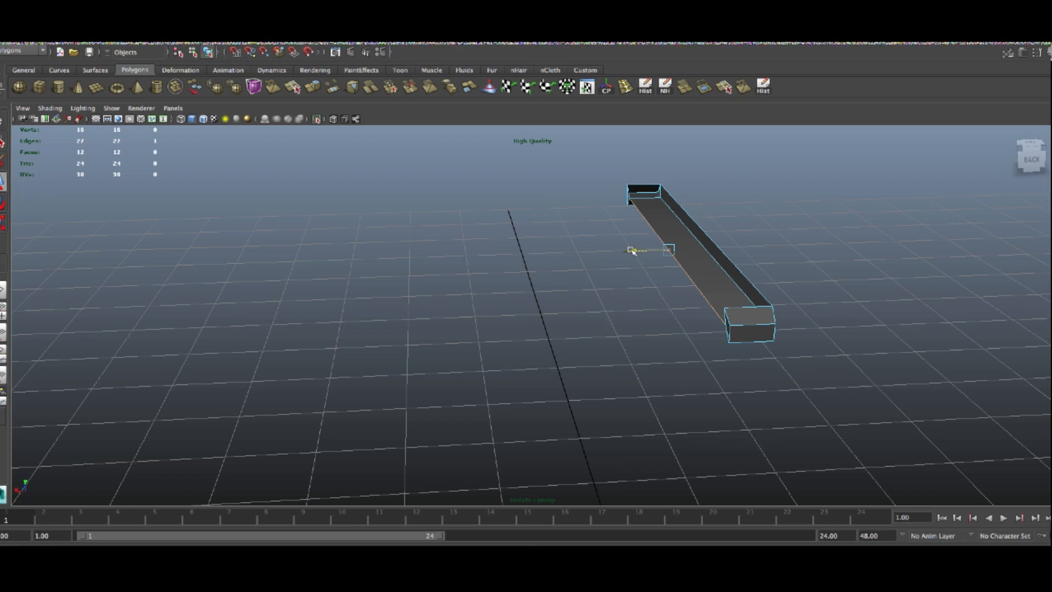
left_click(141, 108)
left_click(111, 108)
mouse_move(118, 123)
left_click(230, 127)
left_click_drag(761, 272, 761, 398, "alt")
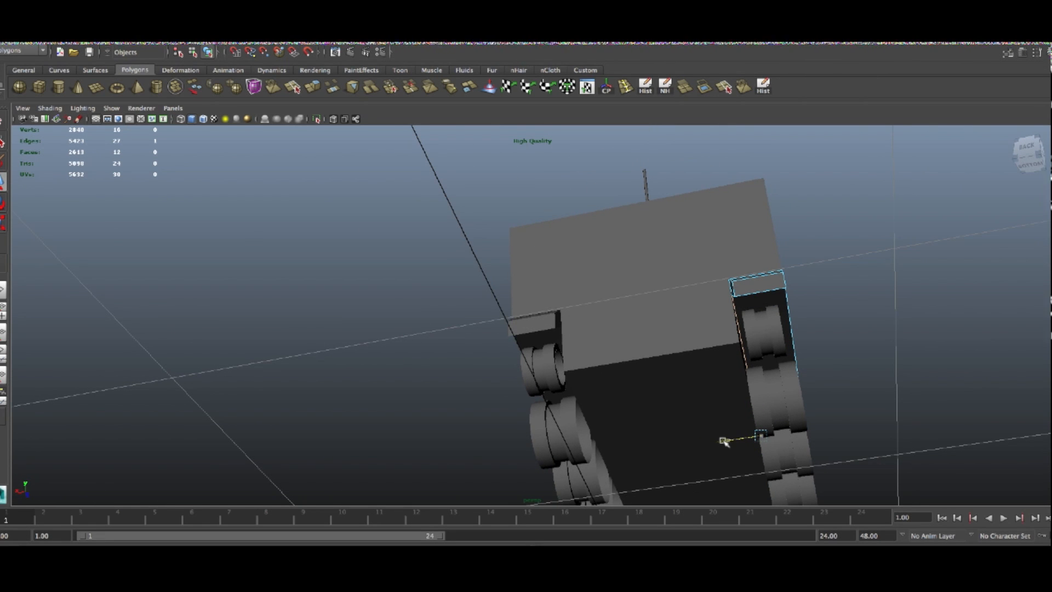
left_click_drag(723, 441, 814, 466, "alt")
right_click_drag(749, 335, 797, 322)
left_click(811, 373)
Inspect both side skirts and the hull from below, the rear and the side
left_click_drag(600, 392, 731, 422, "alt")
scroll(507, 425, "down", 10)
left_click_drag(438, 425, 553, 427, "alt")
left_click(503, 347)
scroll(503, 381, "up", 2)
scroll(503, 381, "up", 8)
left_click_drag(759, 378, 679, 408, "alt")
left_click(797, 392)
left_click_drag(796, 392, 762, 419, "alt")
scroll(767, 423, "down", 4)
scroll(767, 423, "down", 10)
Create a polygon cube and, in the side view, move it up to the front of the tank's hull
left_click(39, 86)
left_click_drag(636, 415, 614, 446, "alt")
key("space")
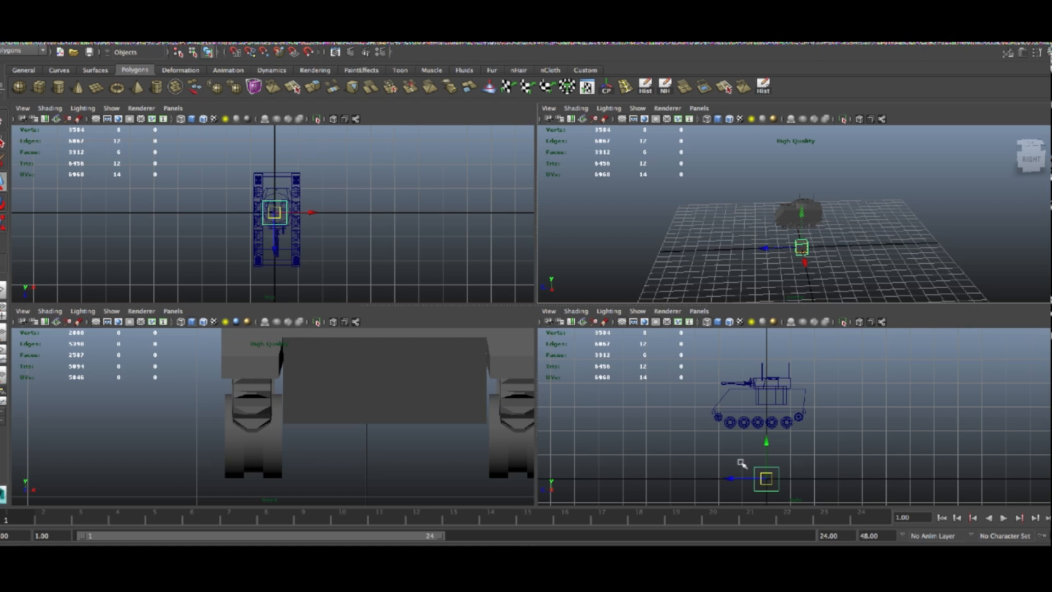
left_click(762, 479)
left_click_drag(763, 479, 711, 393)
key("space")
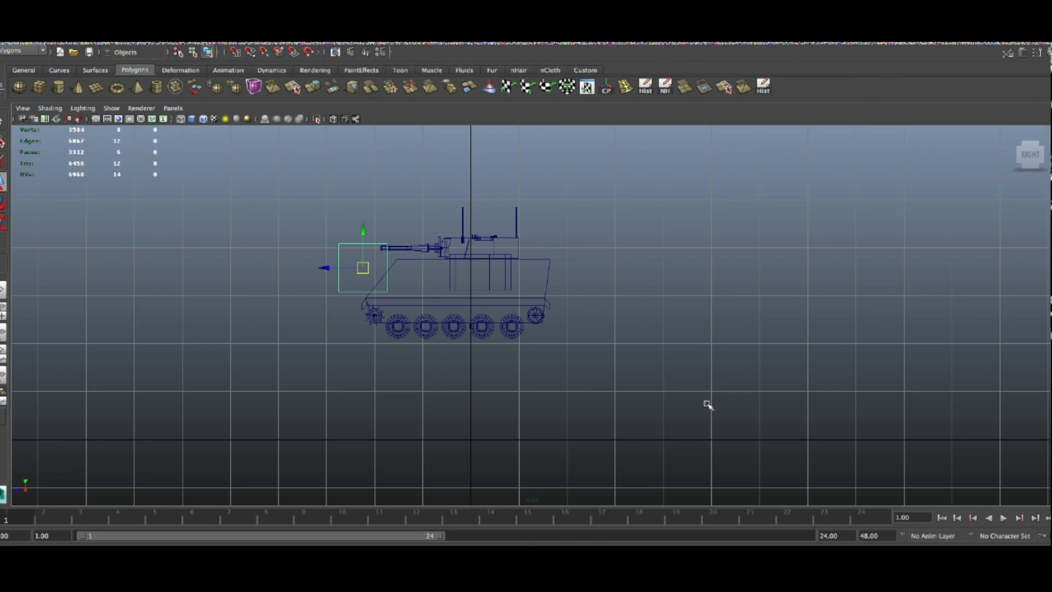
key("space")
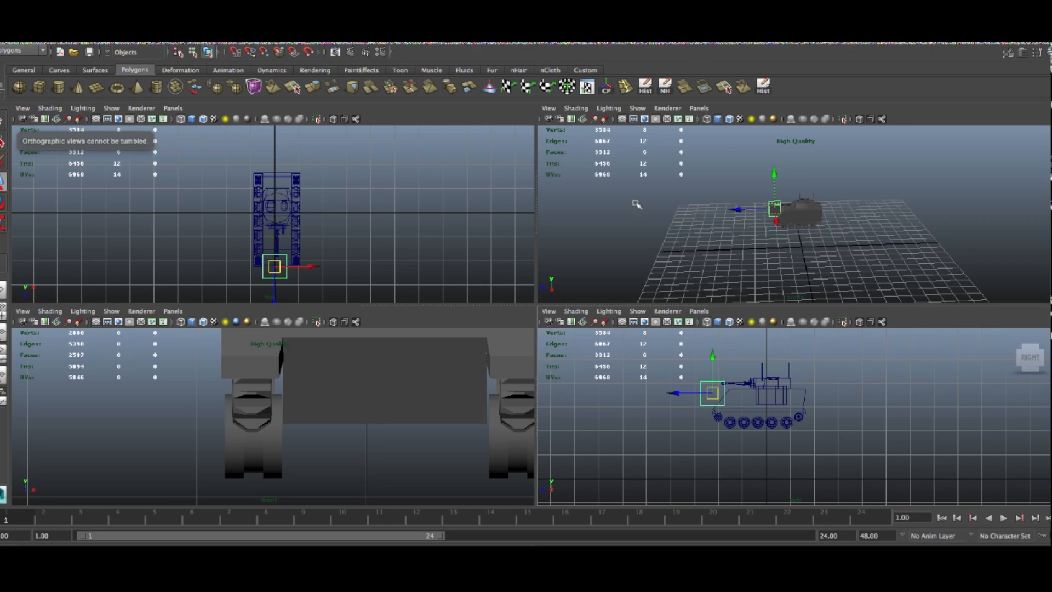
key("space")
key("space")
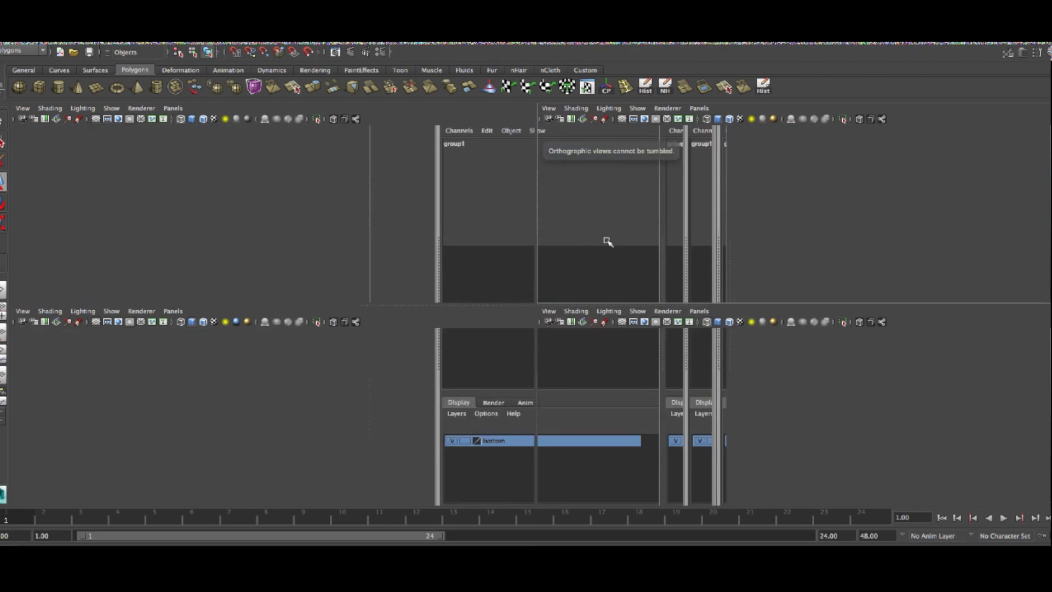
Scale the cube down uniformly and stretch it across the tank's width into a bar
key("f")
left_click_drag(576, 314, 652, 322, "alt")
key("e")
key("r")
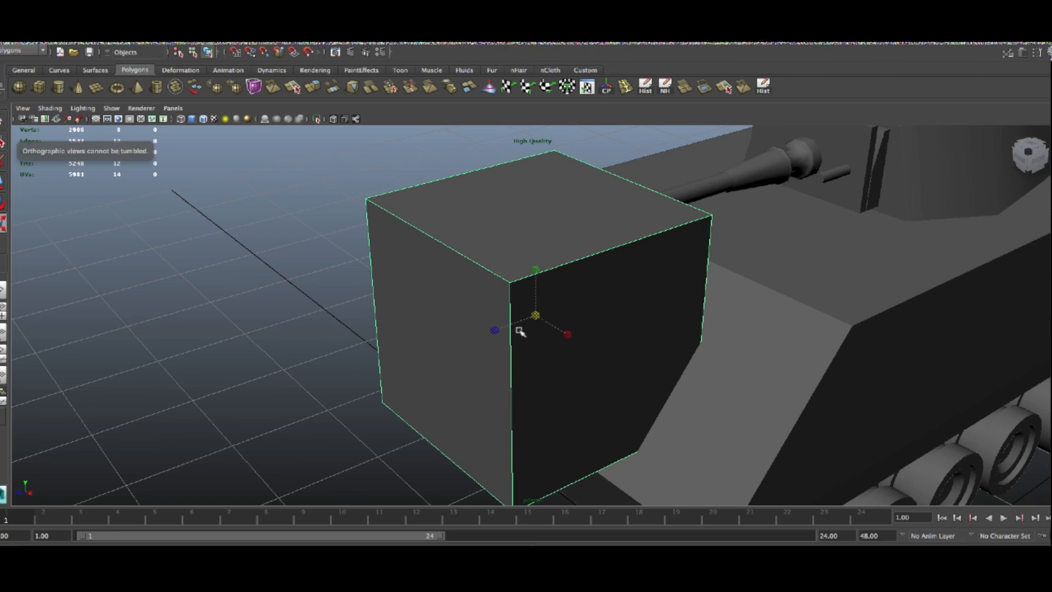
left_click_drag(535, 316, 384, 353)
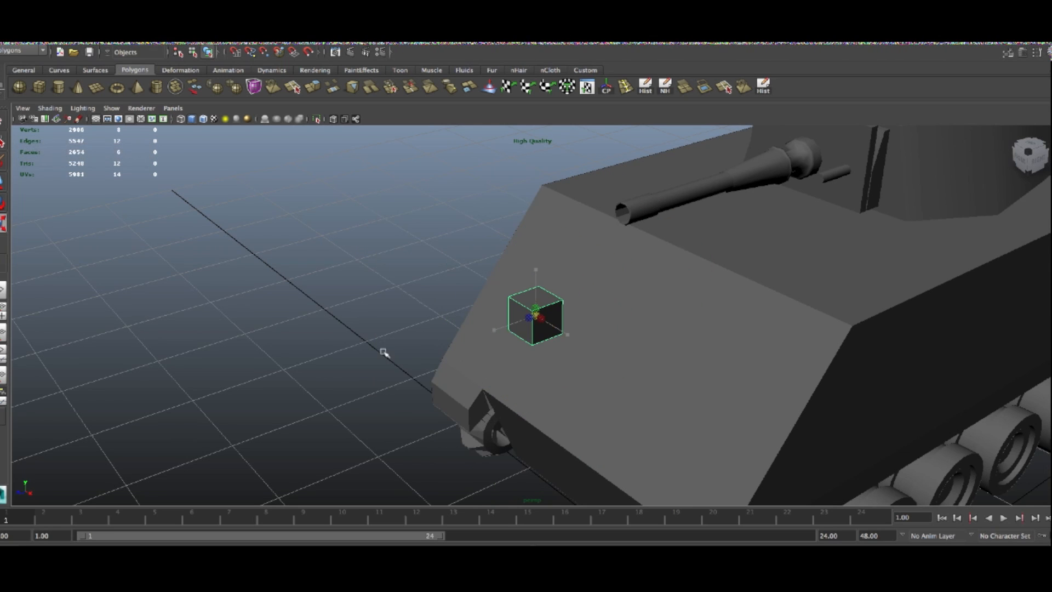
left_click_drag(611, 365, 712, 421)
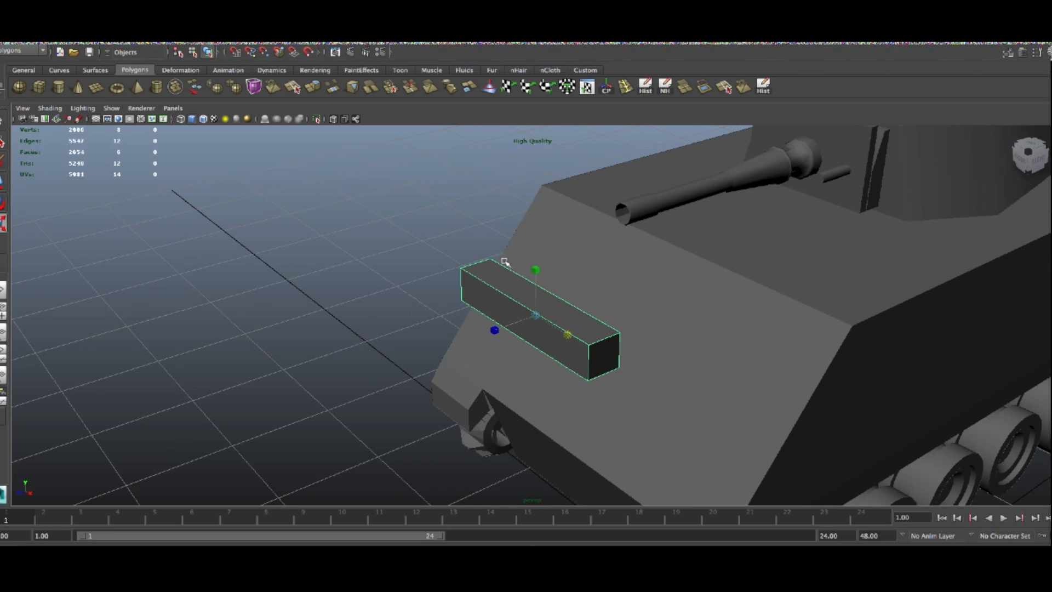
In the front view, move the block down onto the hull front, aligning its left edge with the left track's inner side
key("space")
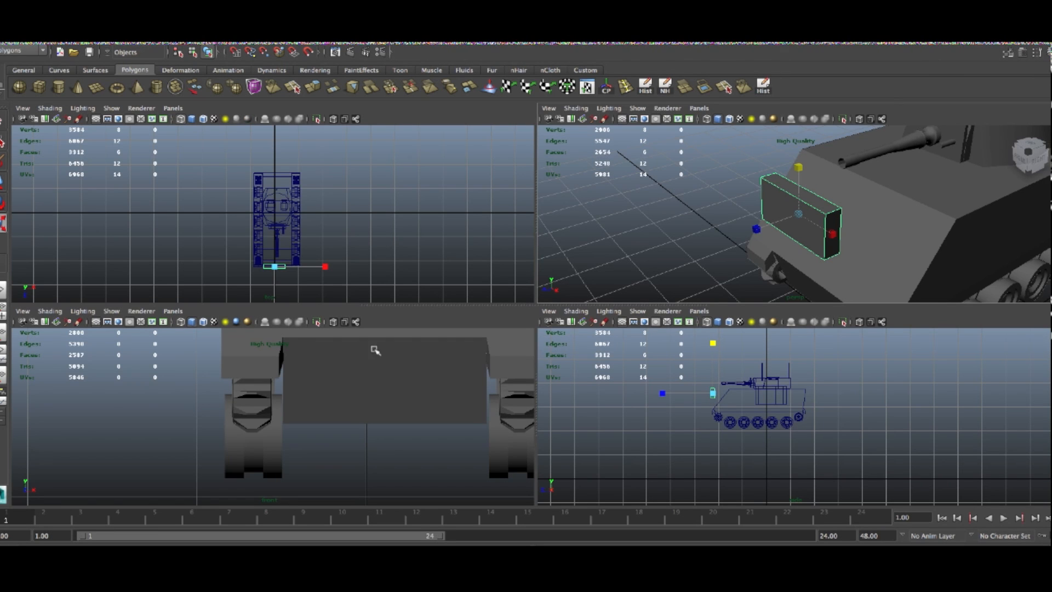
scroll(375, 350, "down", 10)
scroll(324, 394, "up", 2)
key("f")
scroll(373, 406, "down", 5)
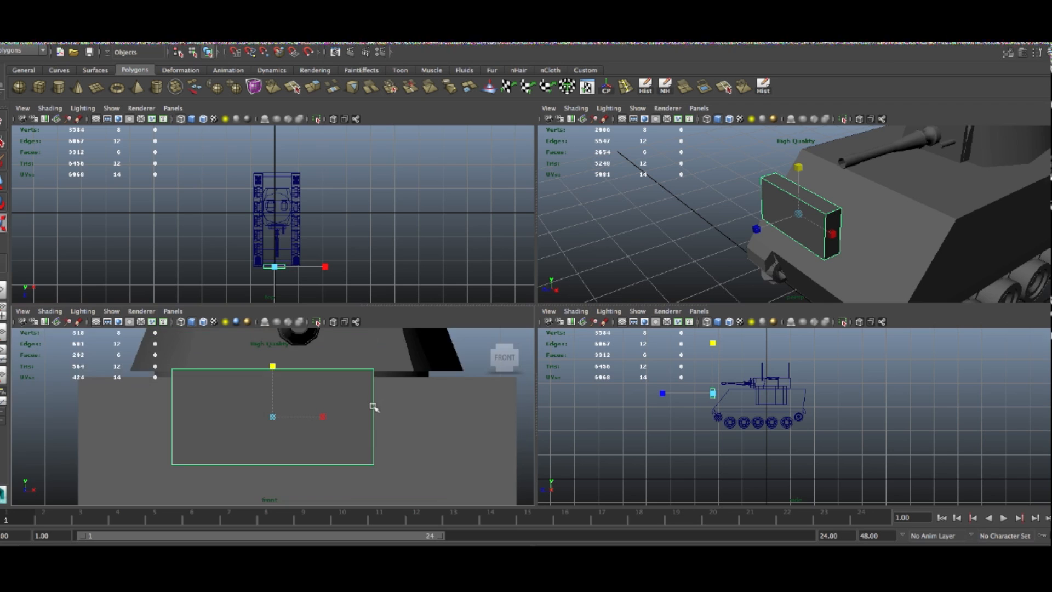
key("space")
scroll(526, 346, "down", 5)
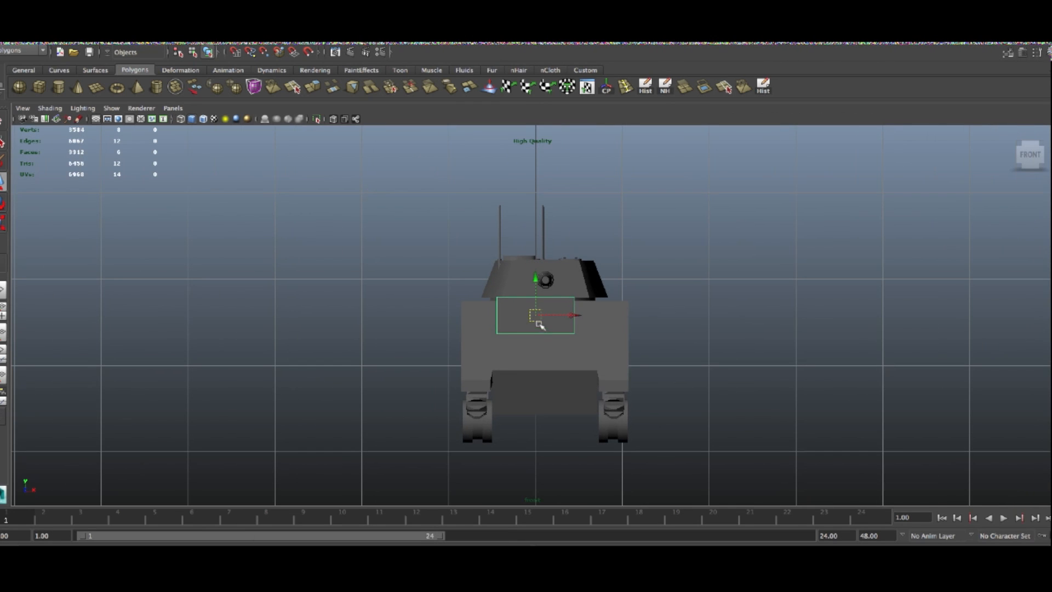
left_click_drag(539, 324, 550, 337)
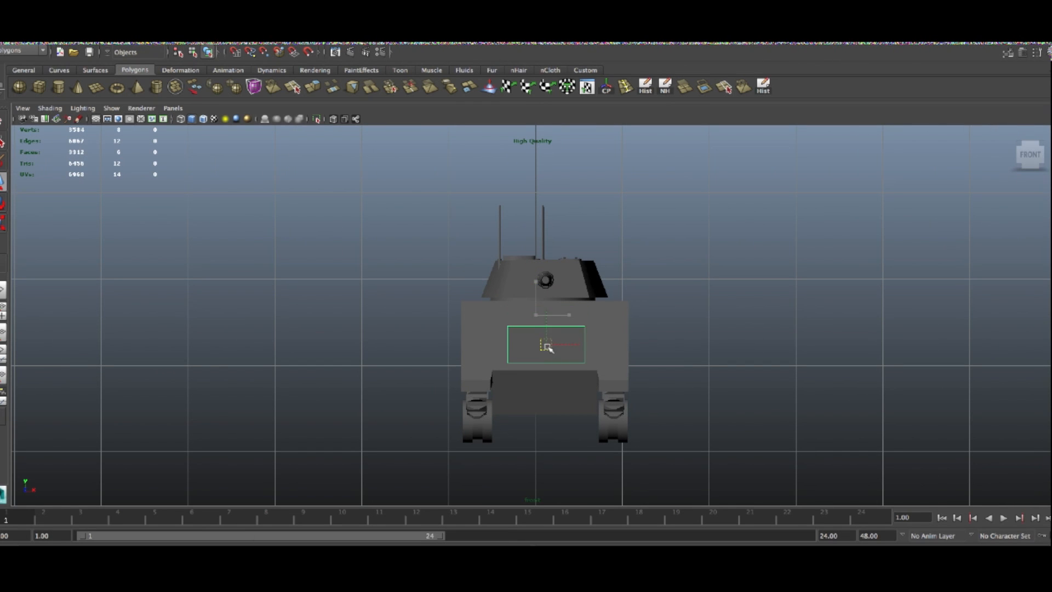
left_click_drag(532, 351, 534, 354)
Move the block's four right-hand vertices outward so it spans the gap between the two tracks
right_click(552, 351)
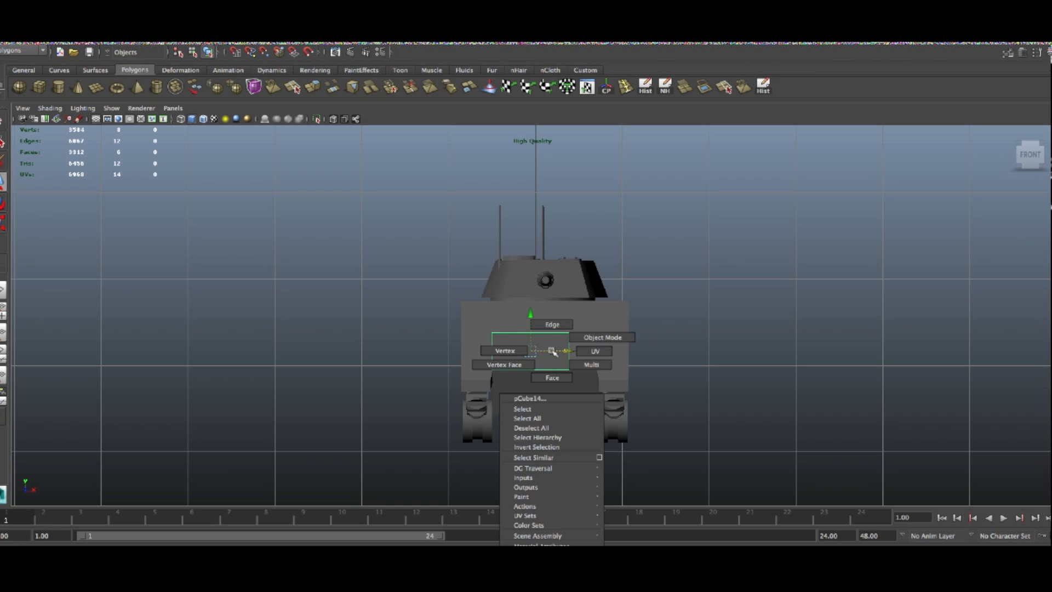
right_click_drag(517, 332, 515, 334)
left_click_drag(603, 415, 542, 283)
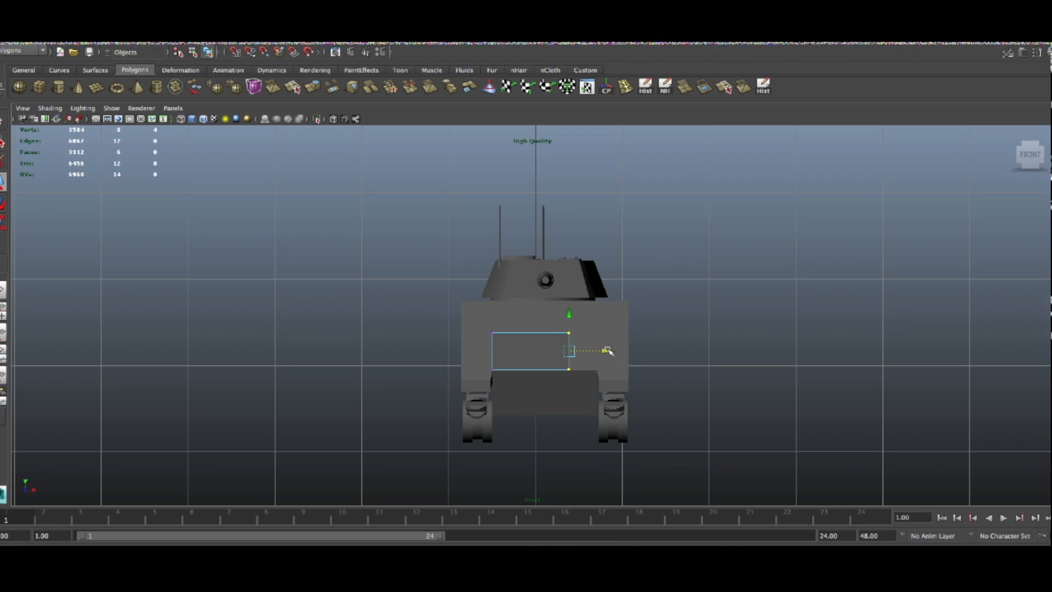
left_click_drag(637, 351, 634, 349)
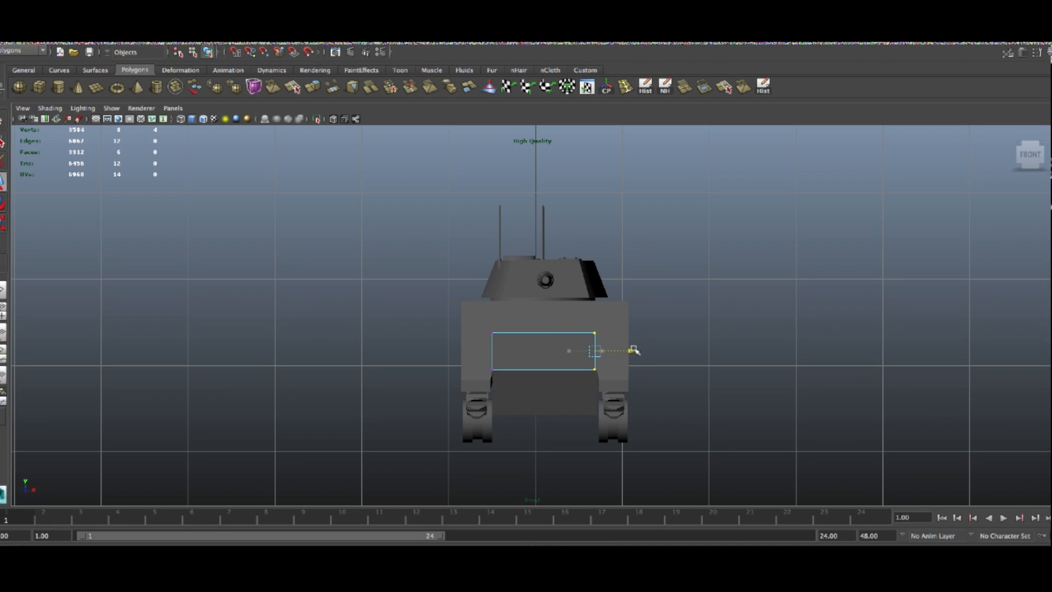
right_click_drag(549, 351, 556, 350)
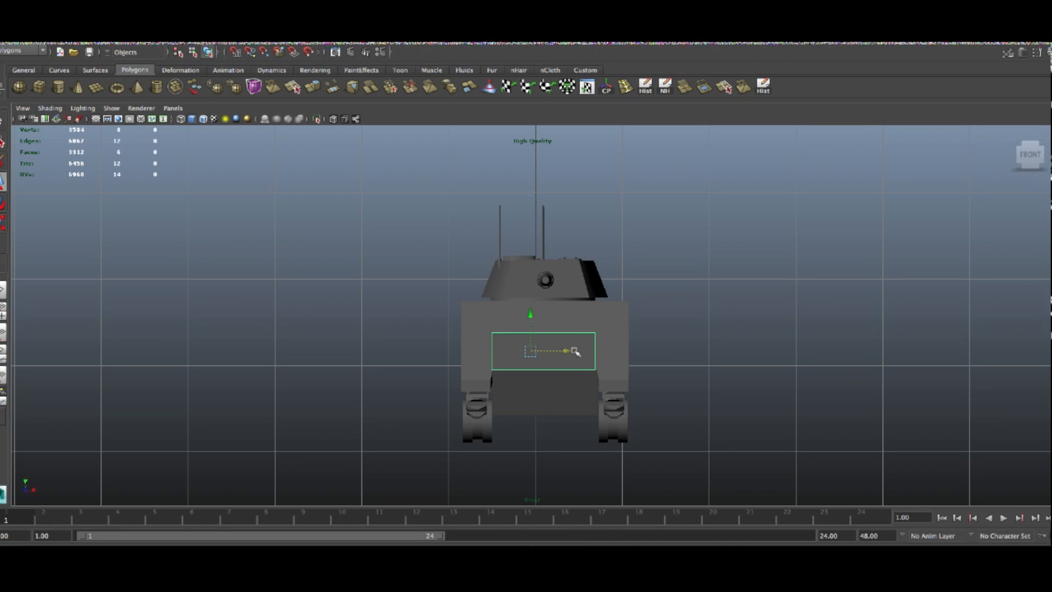
Center the block's pivot and scale the block taller
key("r")
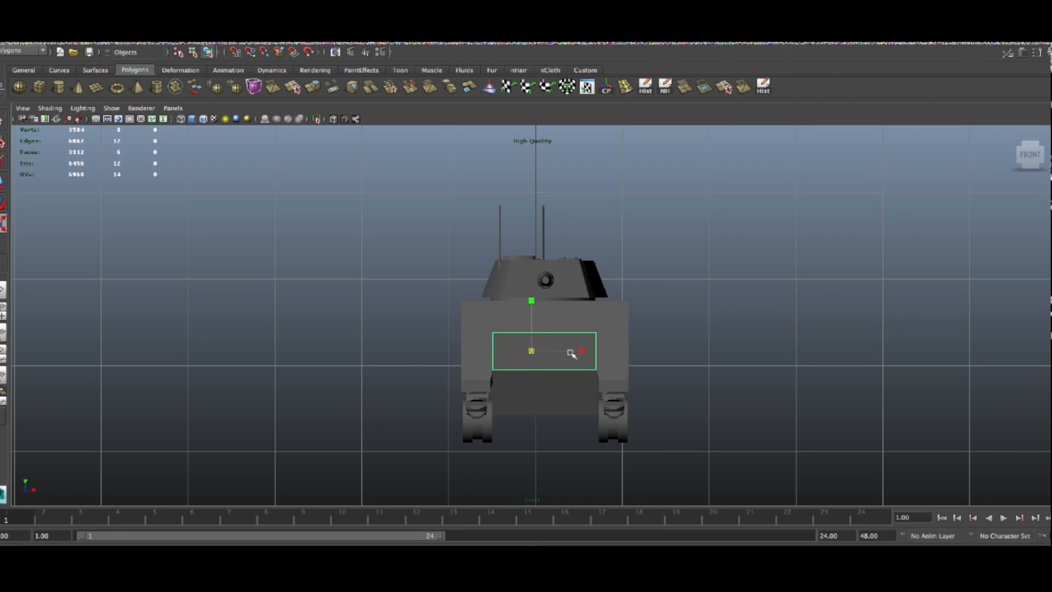
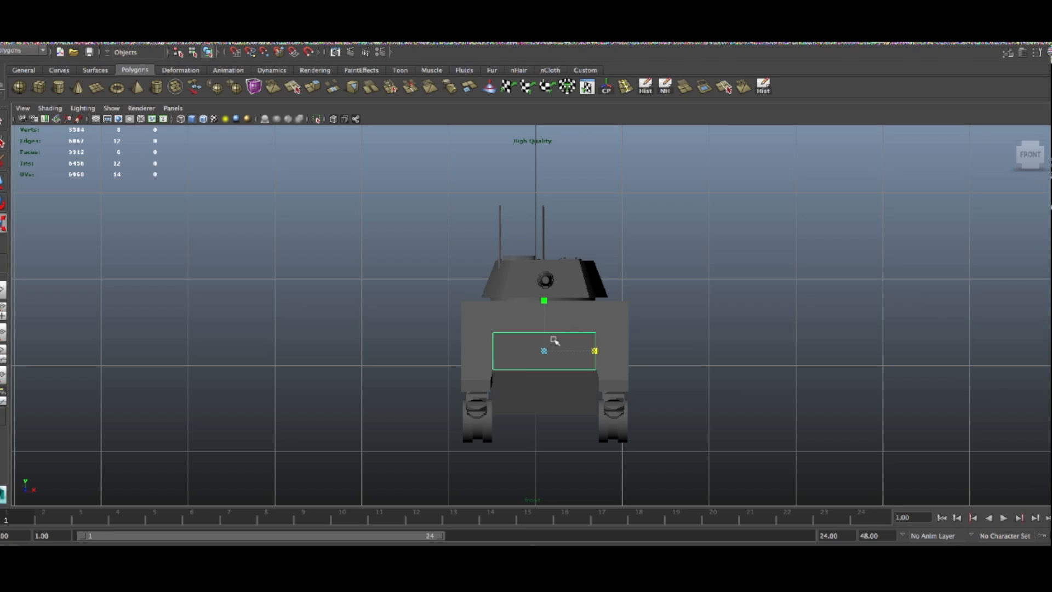
left_click_drag(546, 301, 547, 279)
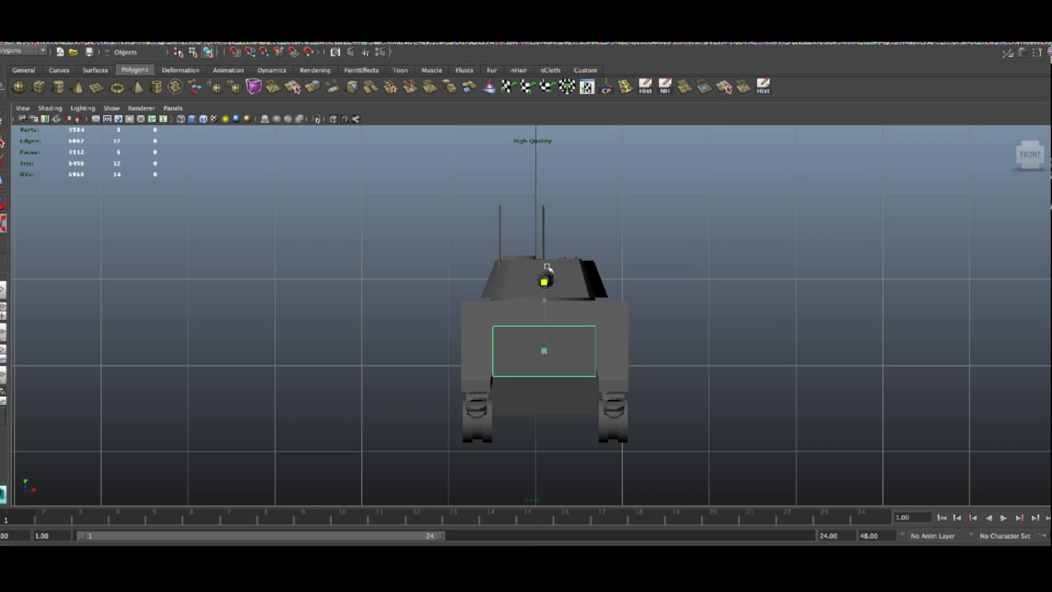
In the perspective view, scale the front block thinner along its depth
key("space")
key("space")
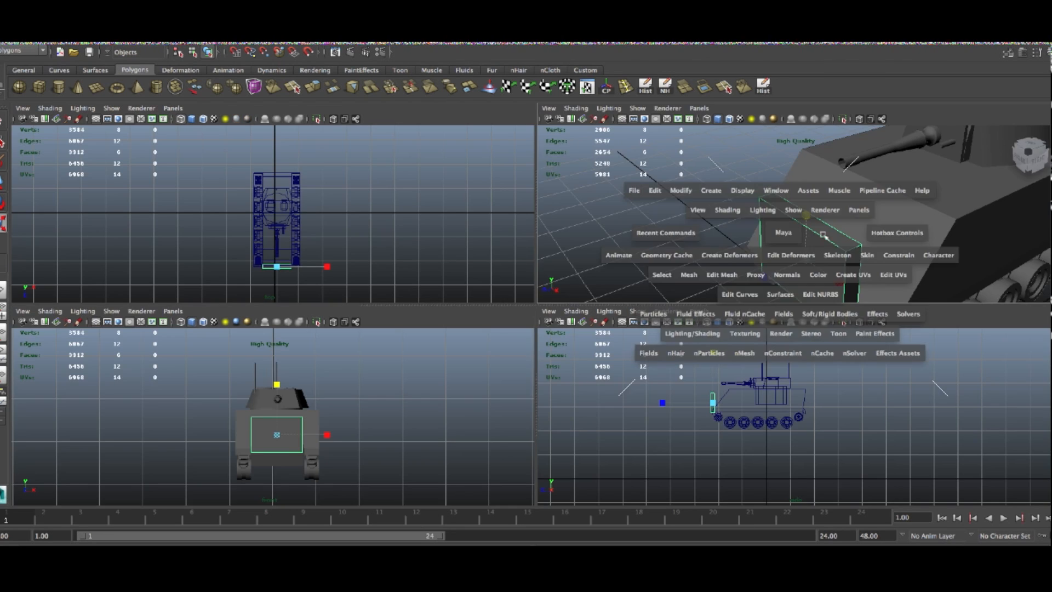
left_click_drag(818, 245, 518, 378, "alt")
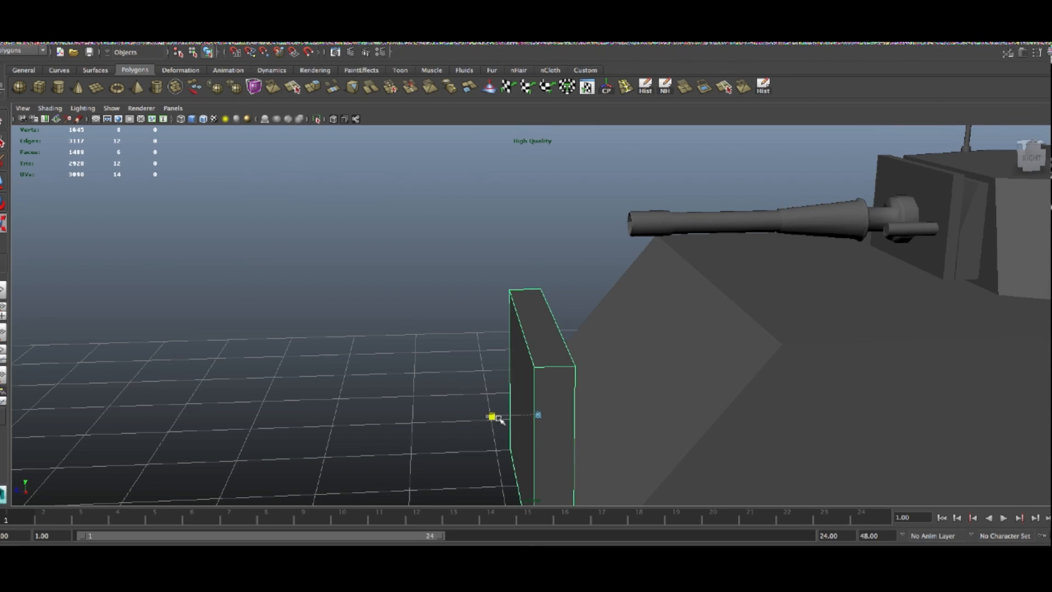
left_click_drag(488, 418, 515, 418)
Rotate the block backward to match the slope of the hull's front and lay it against that surface
key("e")
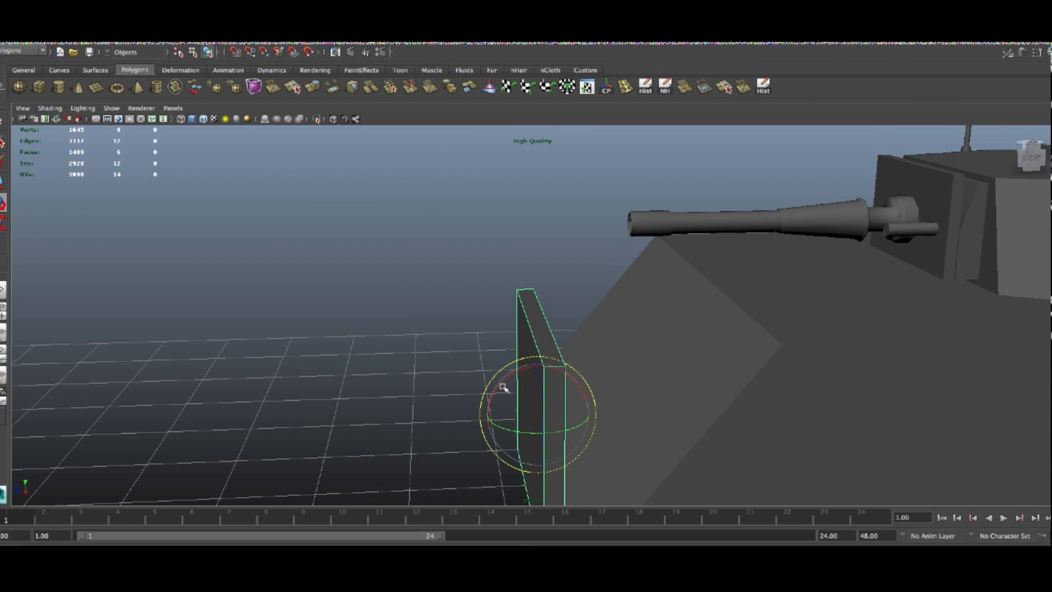
left_click_drag(503, 385, 630, 392)
left_click_drag(506, 399, 605, 385)
key("w")
key("e")
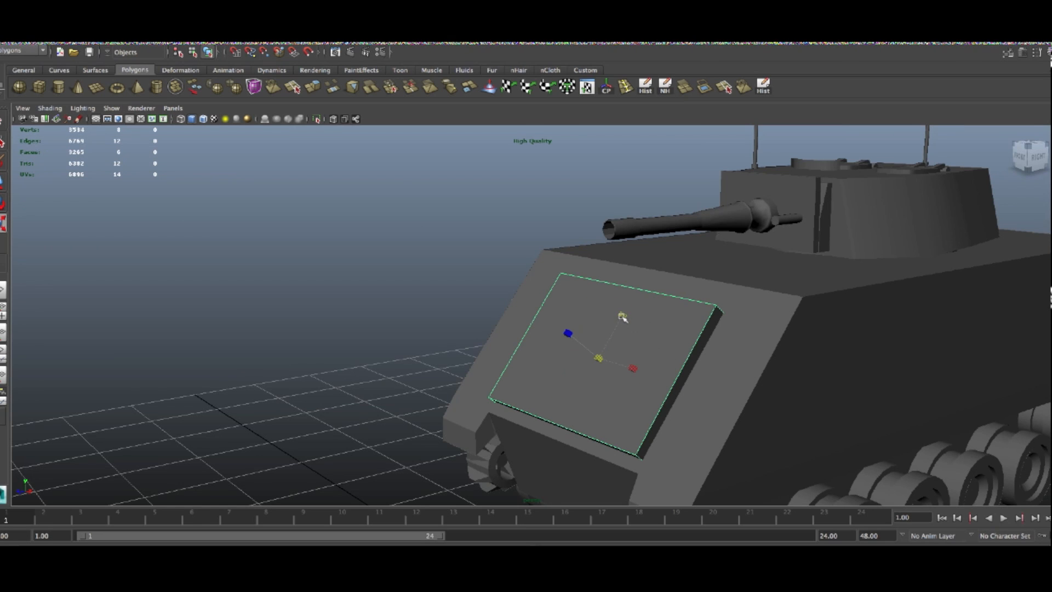
Slide the panel slightly down the sloped front and adjust how far it protrudes from the hull
key("w")
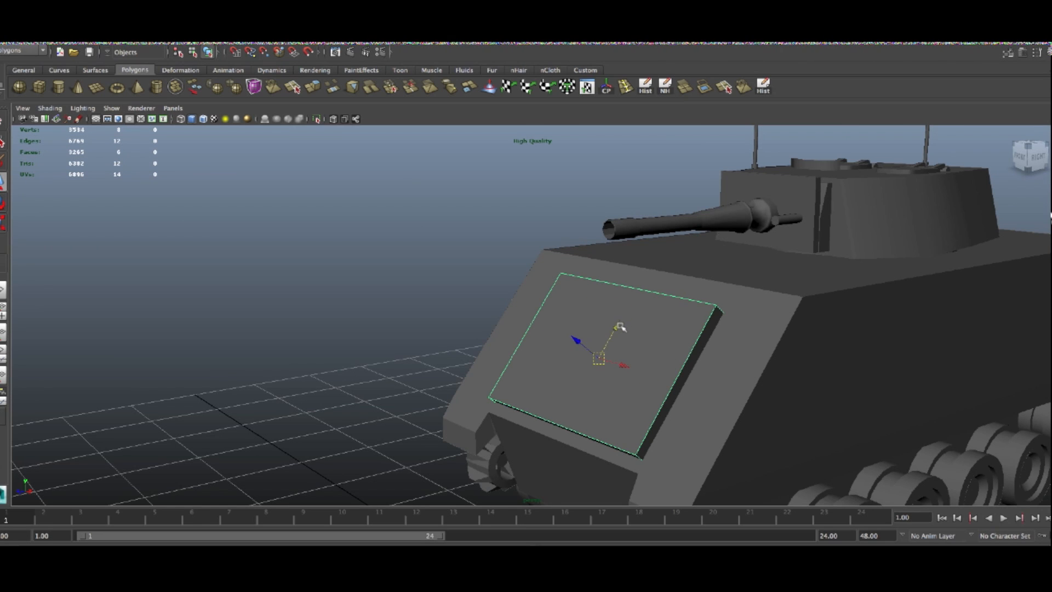
left_click_drag(618, 331, 618, 333)
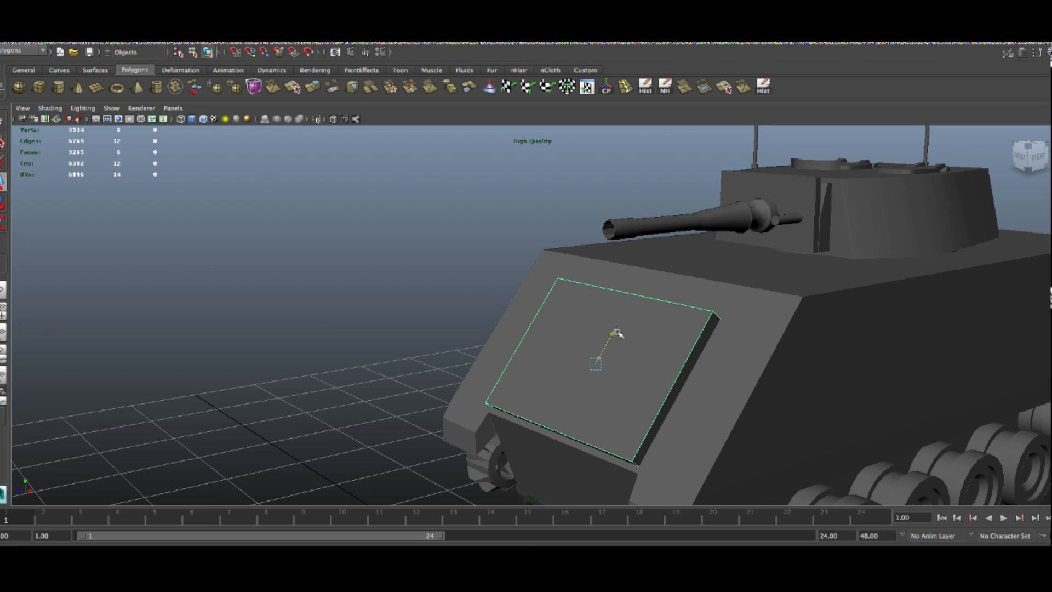
left_click_drag(702, 372, 576, 354, "alt")
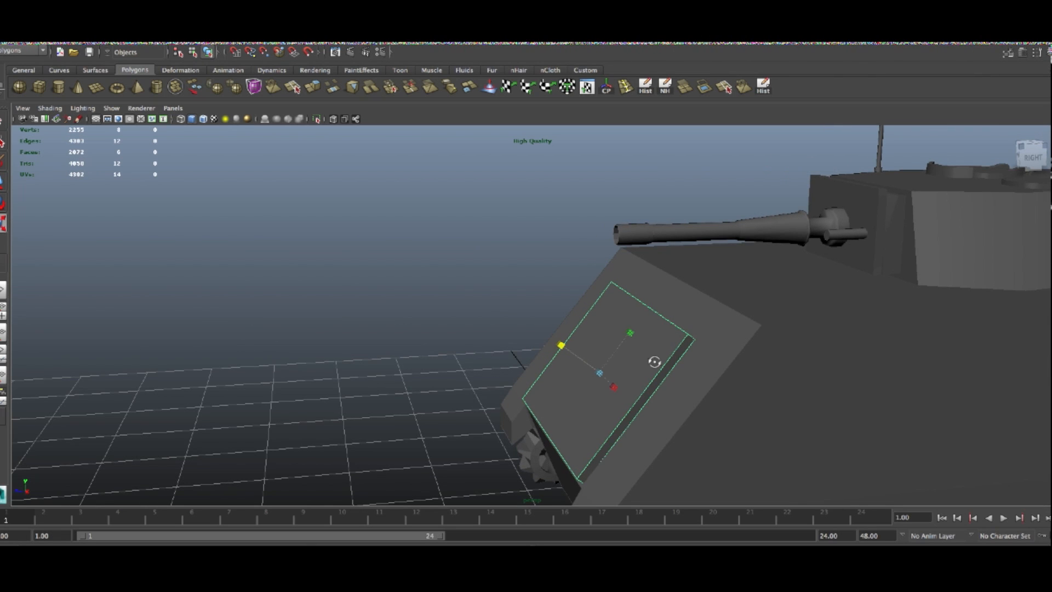
left_click_drag(653, 359, 631, 339, "alt")
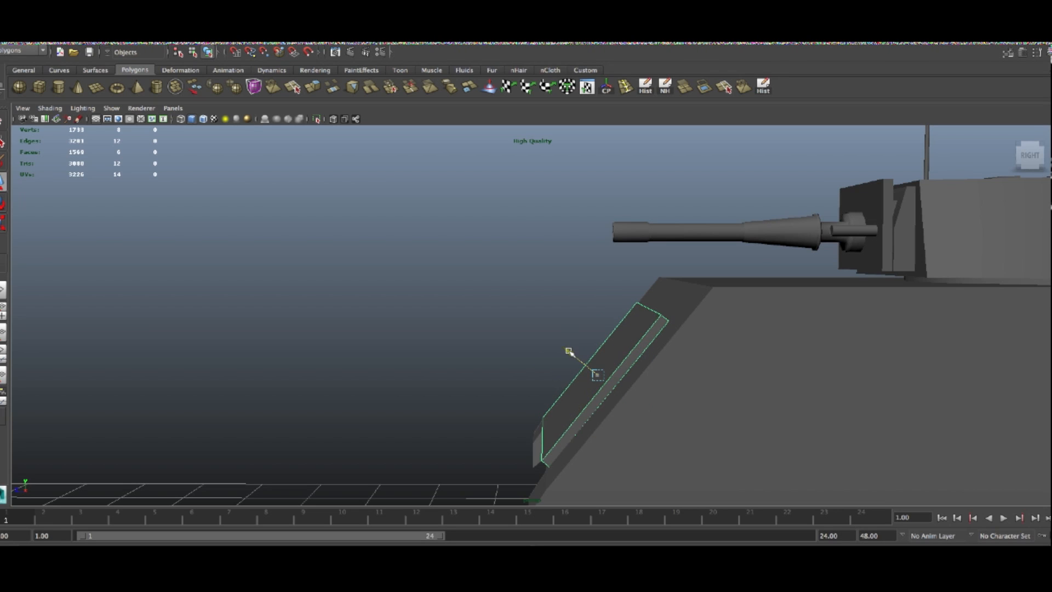
mouse_move(632, 373)
left_mouse_down("alt")
mouse_move(634, 392)
mouse_move(635, 384)
left_mouse_up("alt")
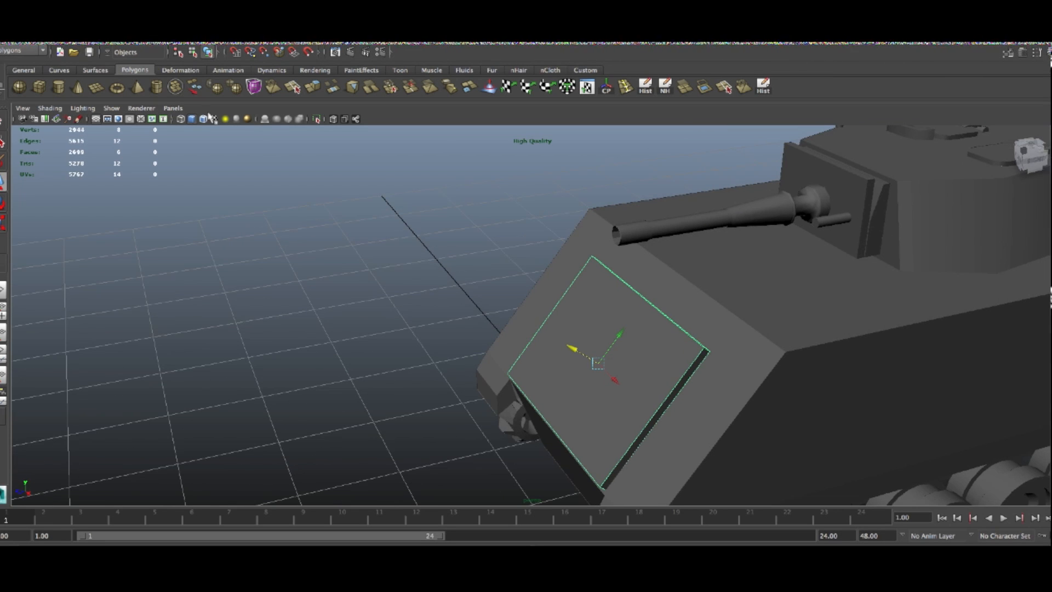
Isolate the front panel and delete its hidden back face
left_click(111, 108)
mouse_move(137, 125)
left_click(230, 131)
left_click_drag(540, 294, 497, 256, "alt")
right_click_drag(532, 278, 532, 303)
left_click(592, 310)
key("Delete")
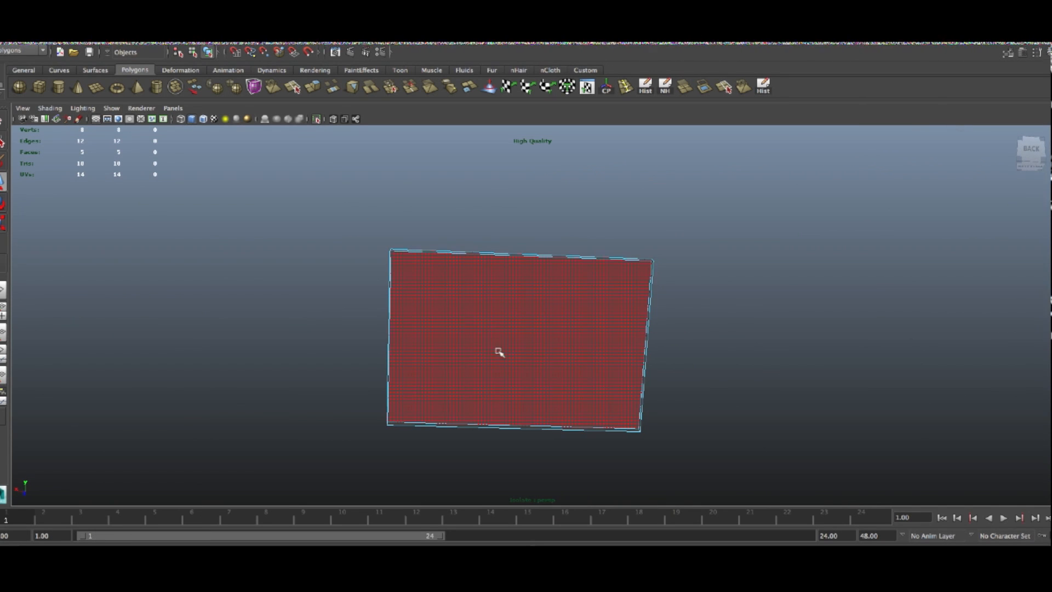
Return the panel to object mode and show the whole tank again
left_click_drag(517, 344, 623, 369, "alt")
right_click_drag(622, 366, 671, 356)
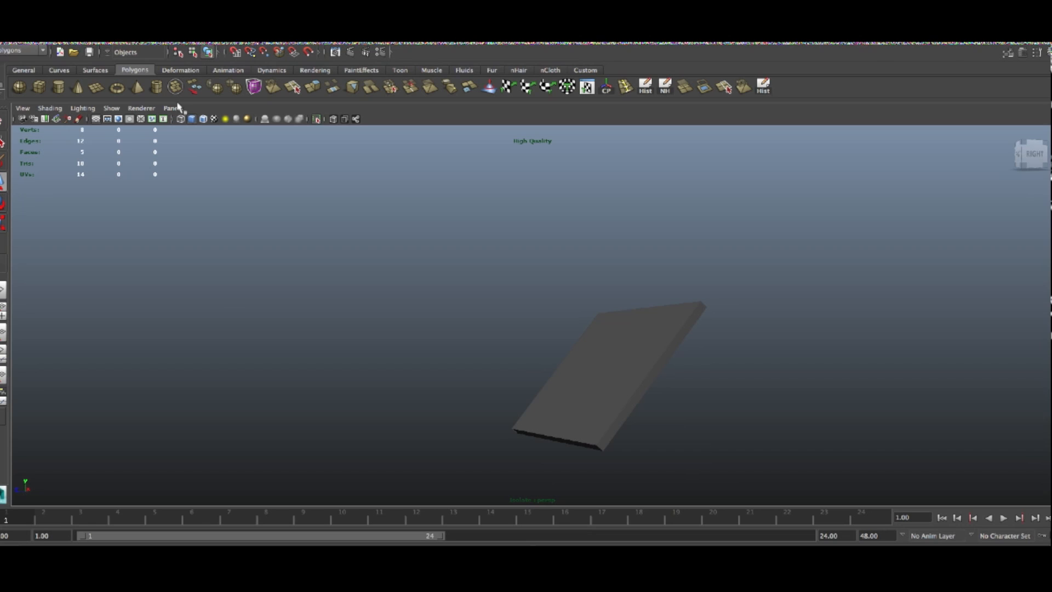
left_click(112, 108)
mouse_move(127, 124)
left_click(243, 133)
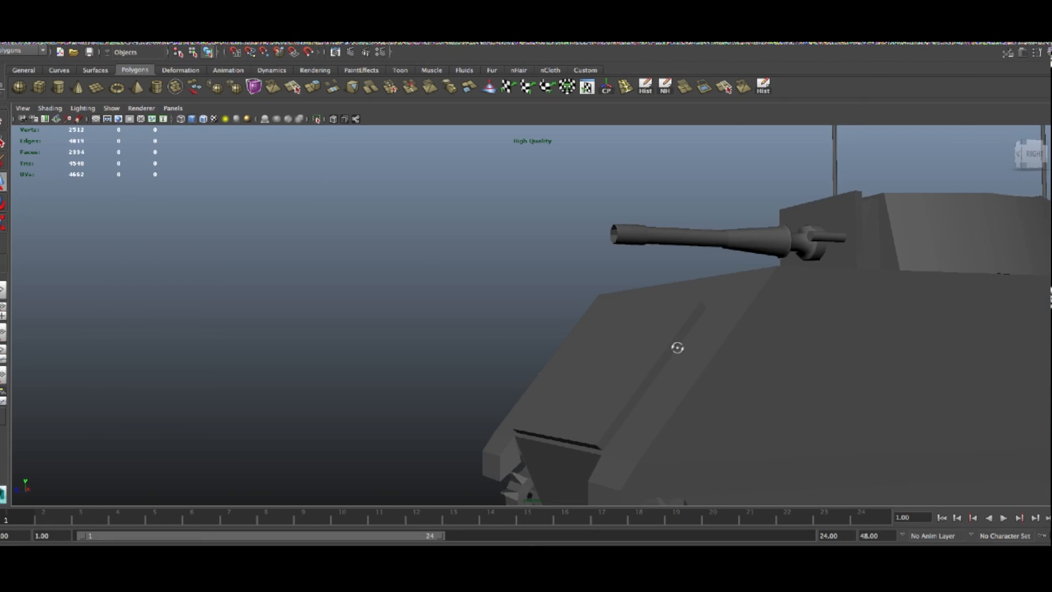
Examine the front panel's fit and the tank's front, sides and rear from several angles
left_click_drag(677, 348, 591, 347, "alt")
left_click(591, 347)
left_click_drag(873, 355, 886, 379, "alt")
left_click(887, 380)
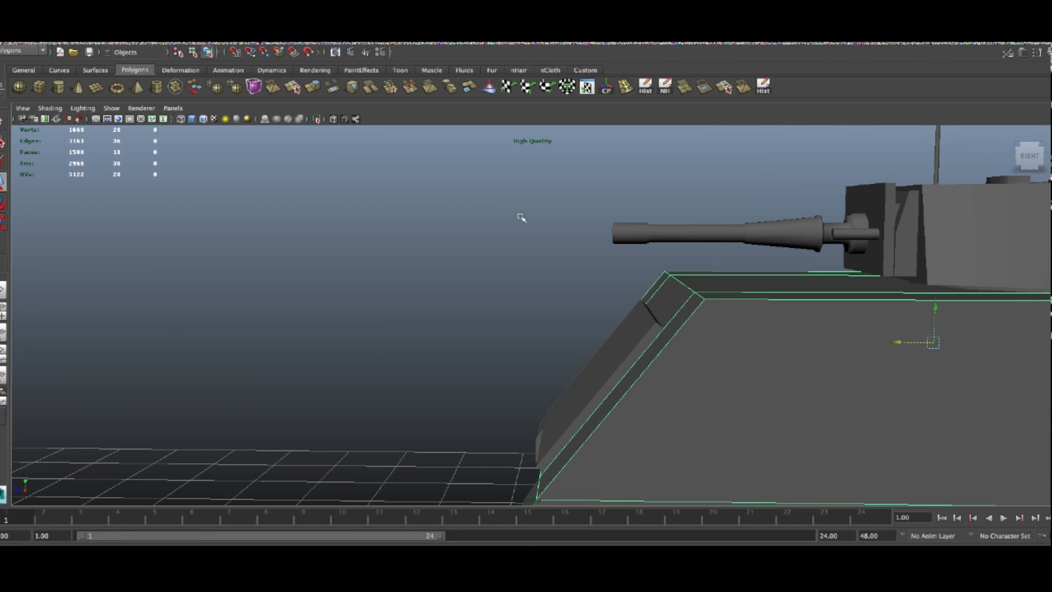
left_click(521, 218)
scroll(491, 256, "down", 10)
left_click_drag(491, 255, 572, 286, "alt")
mouse_move(586, 329)
left_mouse_down("alt")
mouse_move(596, 332)
mouse_move(587, 340)
left_mouse_up("alt")
scroll(583, 333, "up", 5)
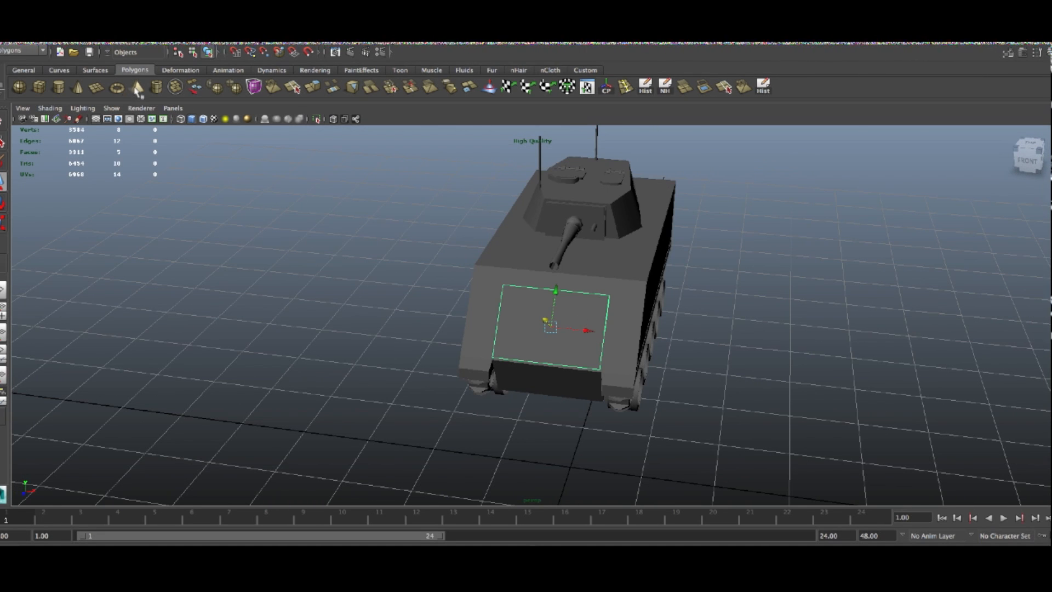
left_click_drag(566, 305, 519, 283, "alt")
left_click_drag(419, 277, 521, 293, "alt")
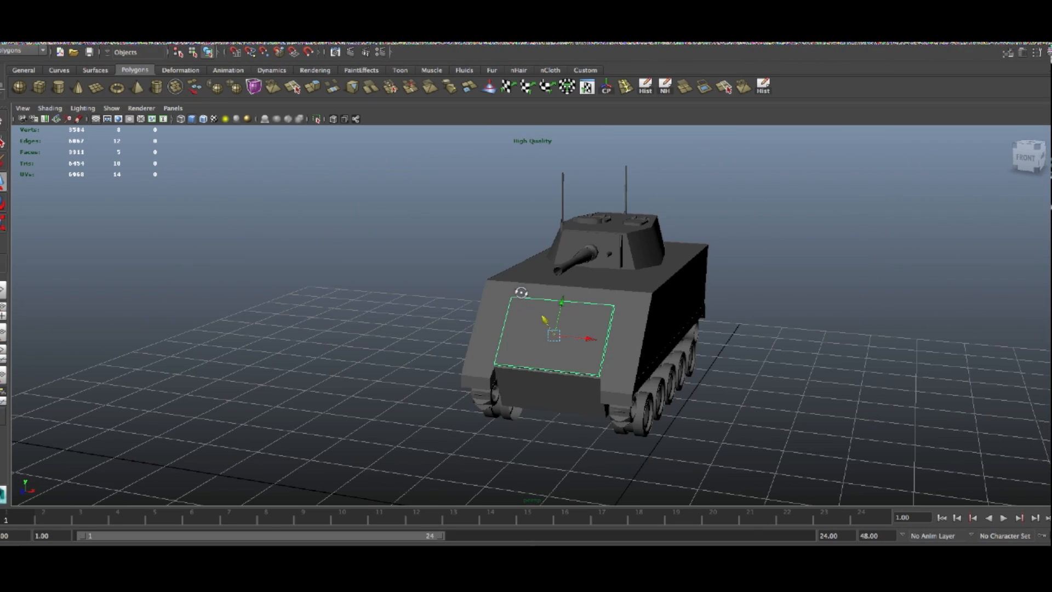
left_click_drag(619, 332, 671, 329, "alt")
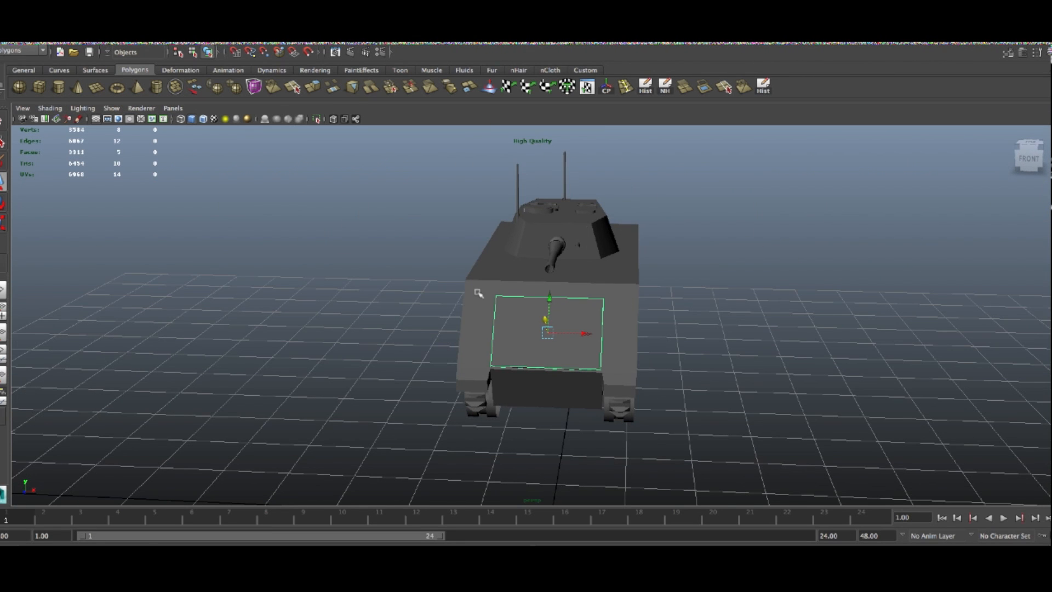
left_click_drag(714, 275, 698, 301, "alt")
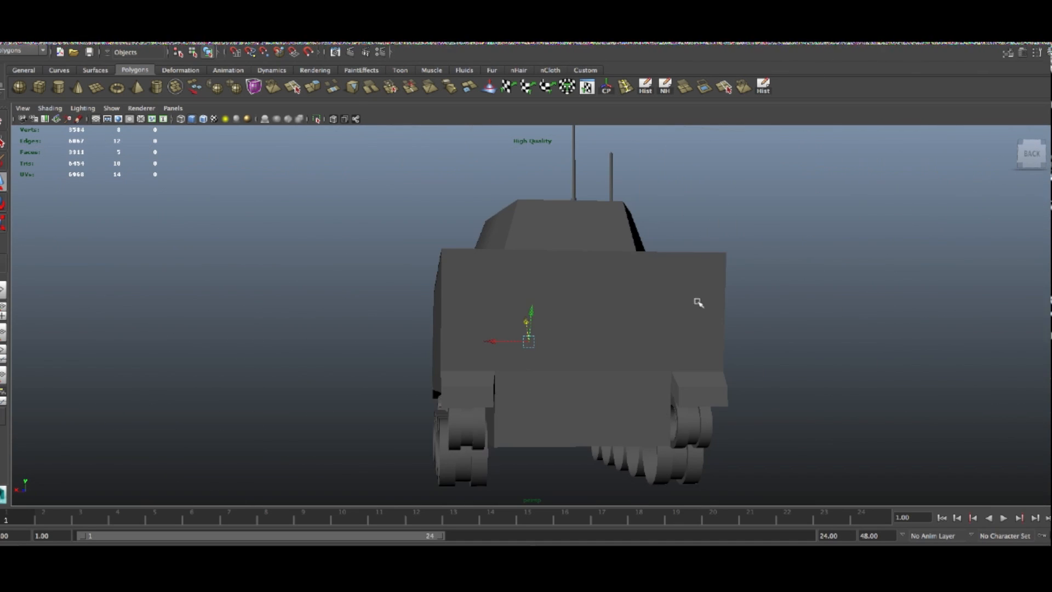
left_click_drag(629, 343, 704, 354, "alt")
left_click(443, 355)
scroll(456, 352, "down", 5)
scroll(627, 346, "up", 5)
scroll(627, 346, "up", 1)
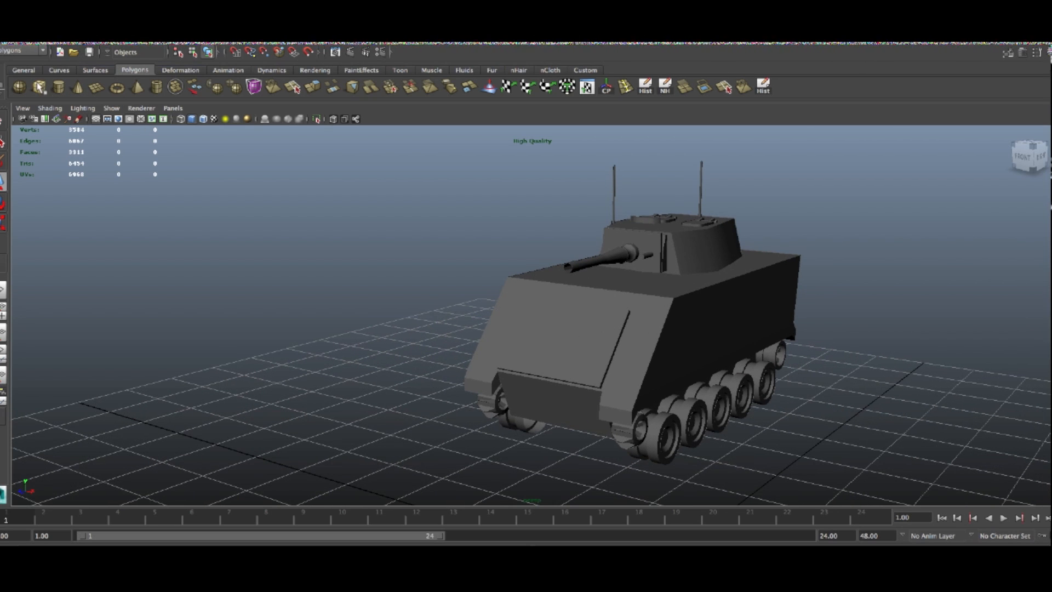
Add a polygon cube and, in the side view, move it up to the front of the hull
scroll(736, 460, "down", 3)
key("space")
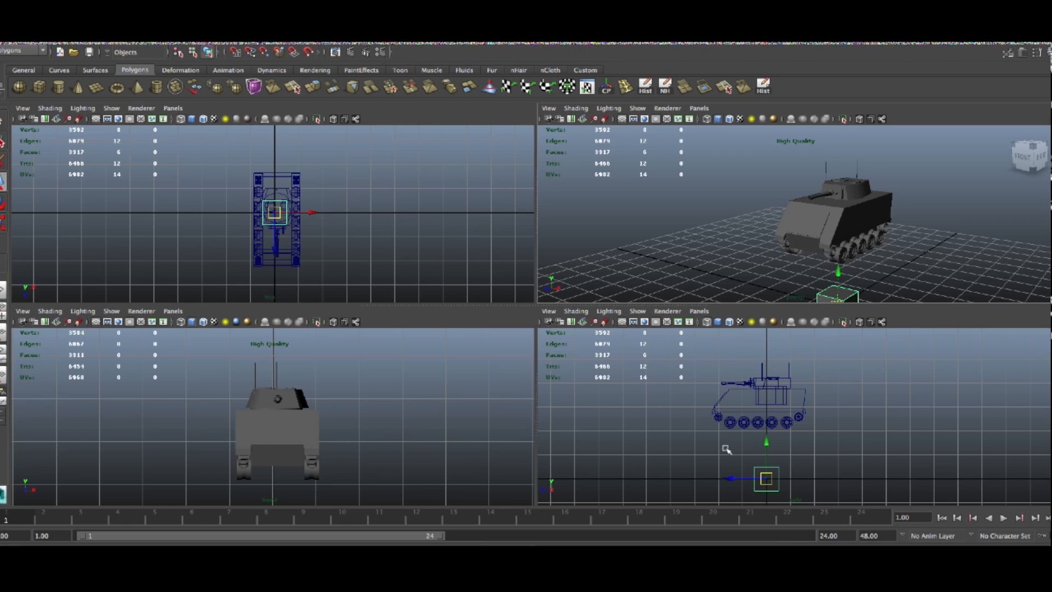
left_click_drag(765, 480, 729, 393)
key("space")
key("f")
Scale the new cube down to a small block and reduce its depth
left_click_drag(548, 331, 636, 338, "alt")
key("e")
key("r")
left_click_drag(536, 316, 392, 366)
left_click_drag(771, 305, 501, 324, "alt")
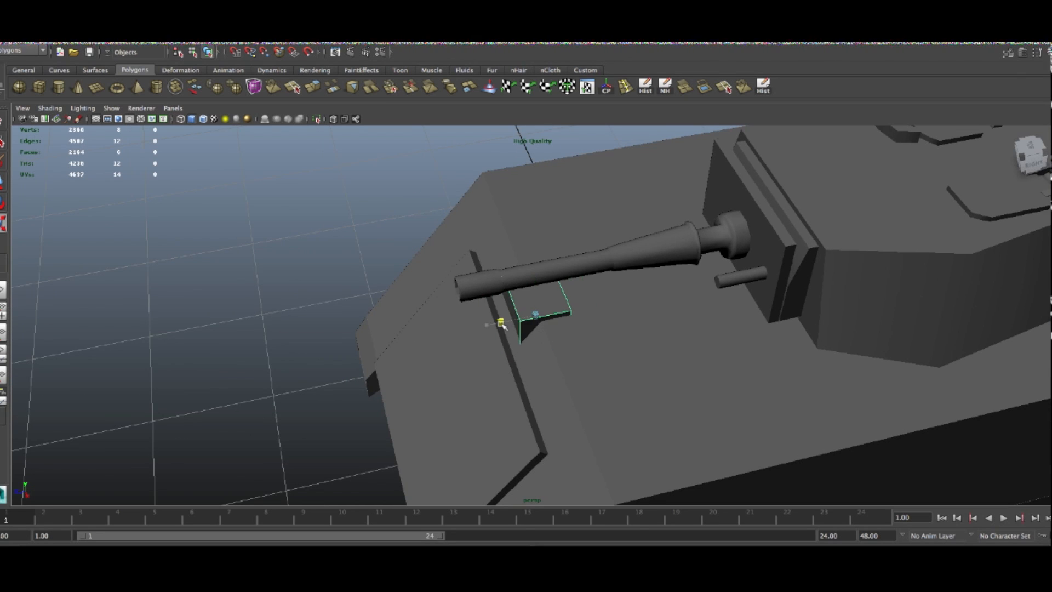
Move the small block sideways onto the outer strip of the sloped front, beside the panel, and adjust its height
left_click_drag(546, 349, 523, 495)
left_click_drag(625, 460, 670, 396, "alt")
left_click_drag(572, 323, 570, 157)
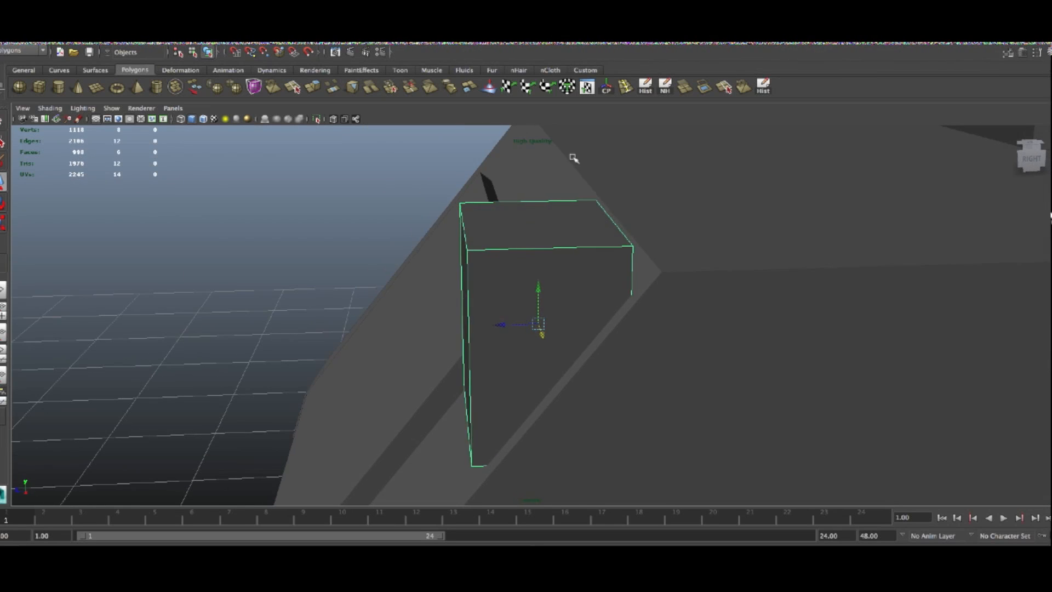
Move the small block's rear top edge forward to slope its back, and preview the block smoothed
right_click_drag(576, 224, 576, 208)
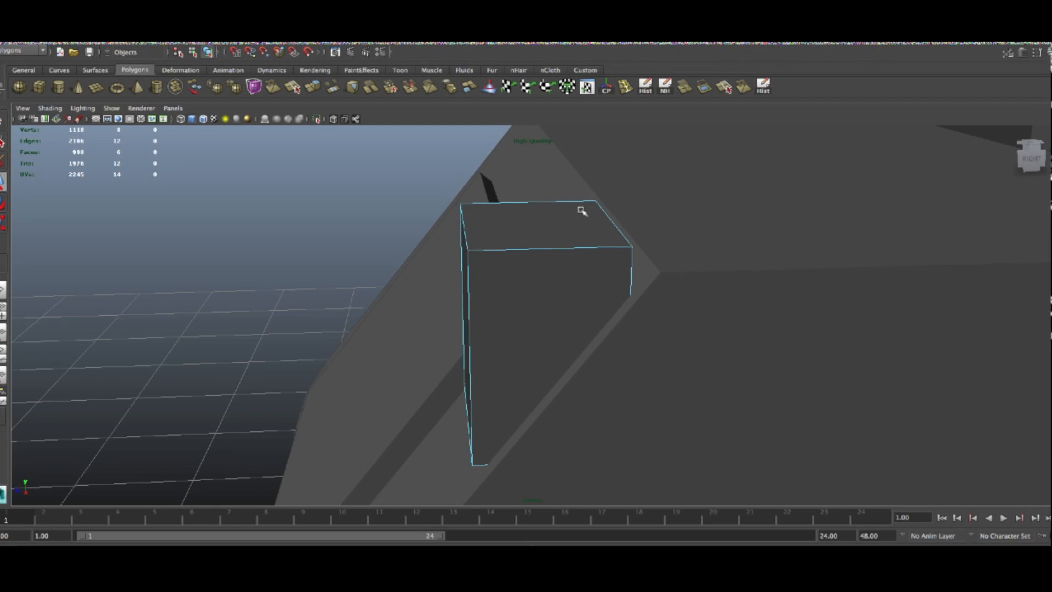
left_click(593, 227)
middle_click_drag(528, 225, 507, 225)
key("3")
key("1")
Set the Insert Edge Loop Tool to multiple edge loops with 2 loops and insert them across the block's width
right_click_drag(509, 289, 543, 289, "alt")
key("F8")
mouse_move(512, 329)
left_mouse_down()
mouse_move(695, 312)
mouse_move(620, 348)
mouse_move(490, 336)
mouse_move(559, 333)
mouse_move(673, 285)
left_mouse_up()
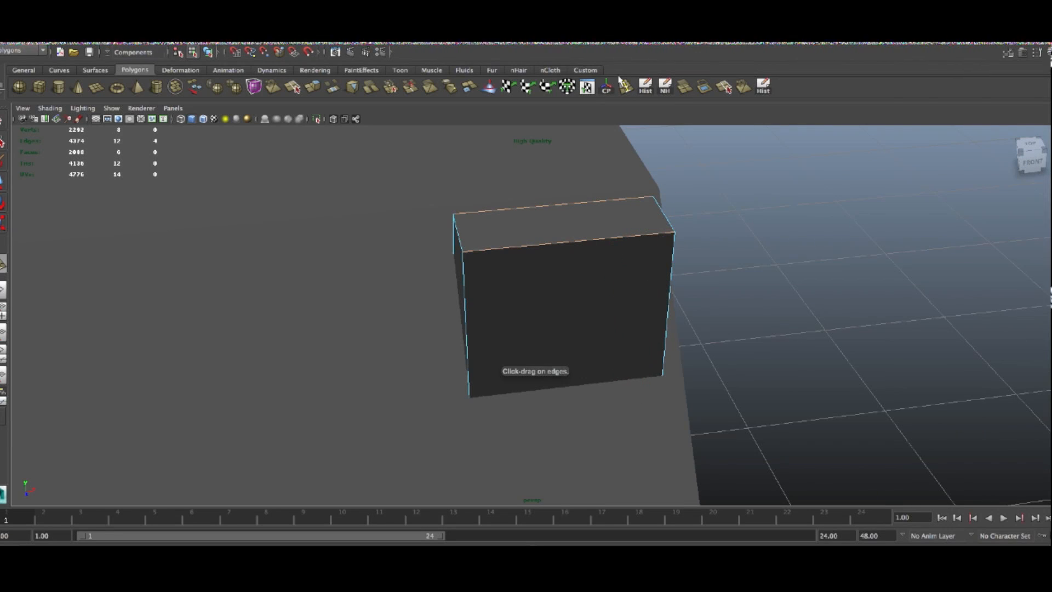
double_click(3, 256)
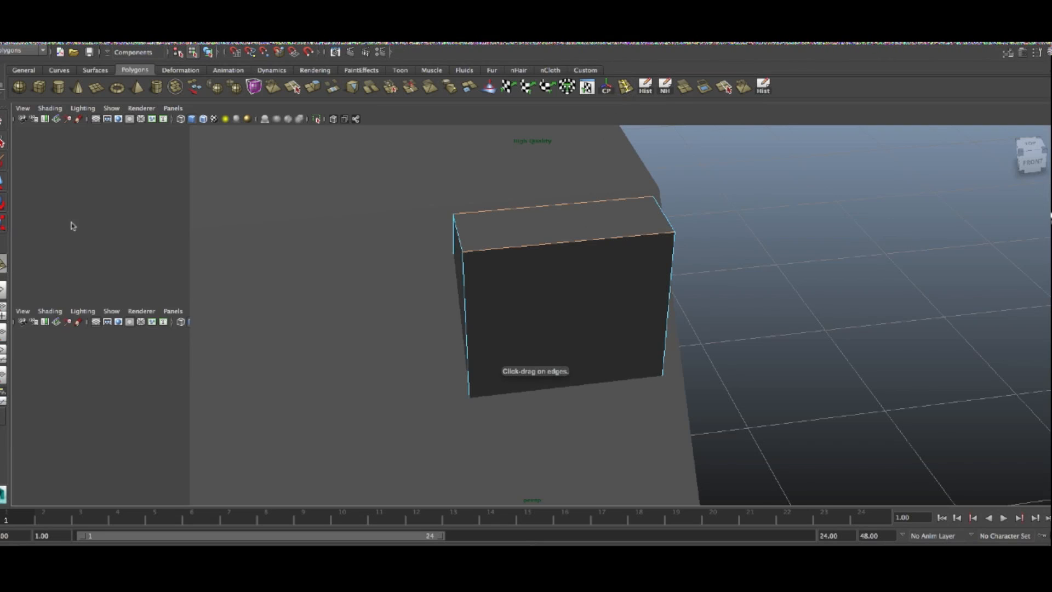
left_click(113, 201)
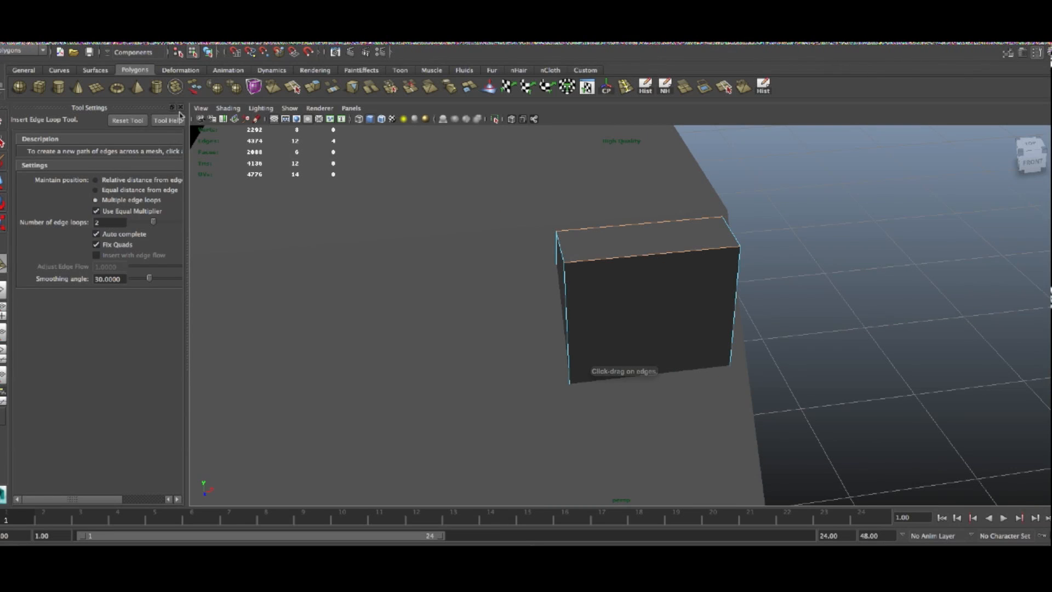
left_click(181, 107)
left_click(514, 249)
Scale the two edge loops apart to the block's side edges and preview the smoothed shape
key("w")
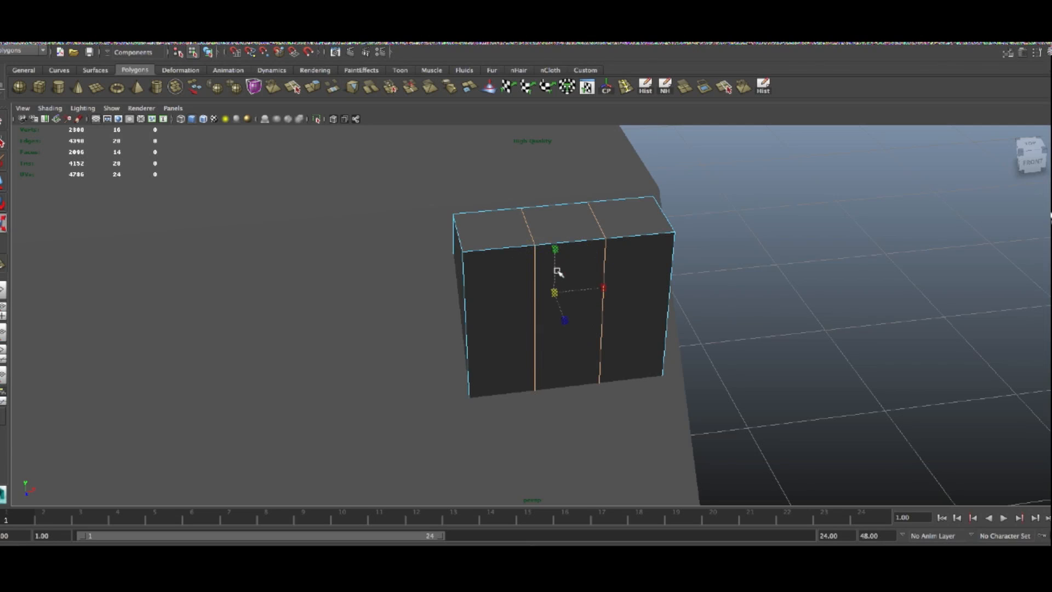
left_click_drag(663, 282, 582, 281)
key("3")
key("1")
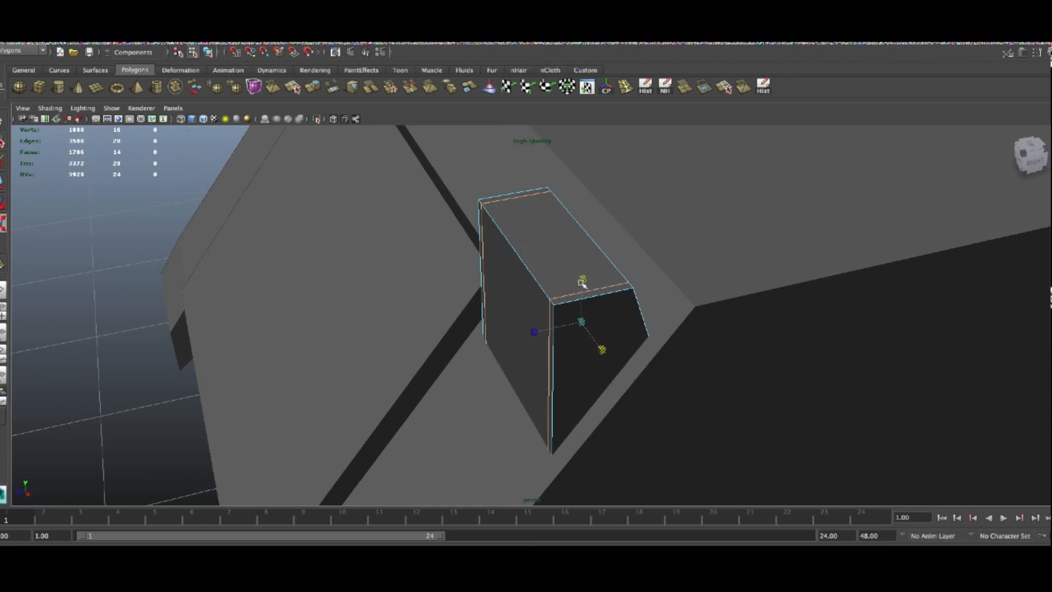
Try two edge loops across the block's depth, preview the smoothing, and undo the loops
left_click_drag(699, 164, 594, 364, "alt")
key("y")
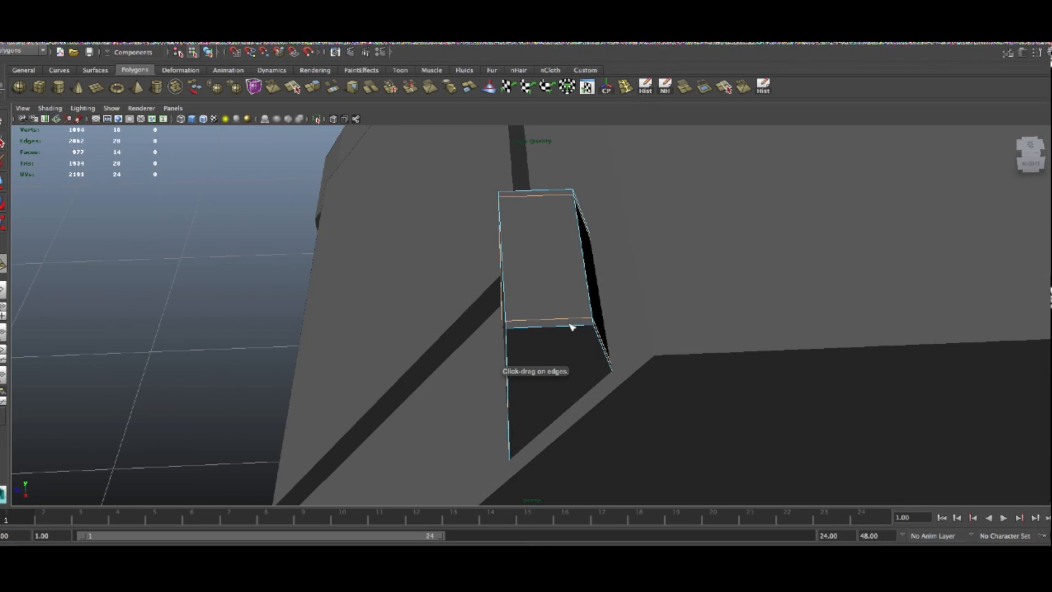
mouse_move(556, 322)
left_mouse_down()
mouse_move(538, 319)
mouse_move(548, 332)
left_mouse_up()
key("3")
key("ctrl+z")
key("ctrl+z")
key("ctrl+z")
key("ctrl+z")
key("ctrl+z")
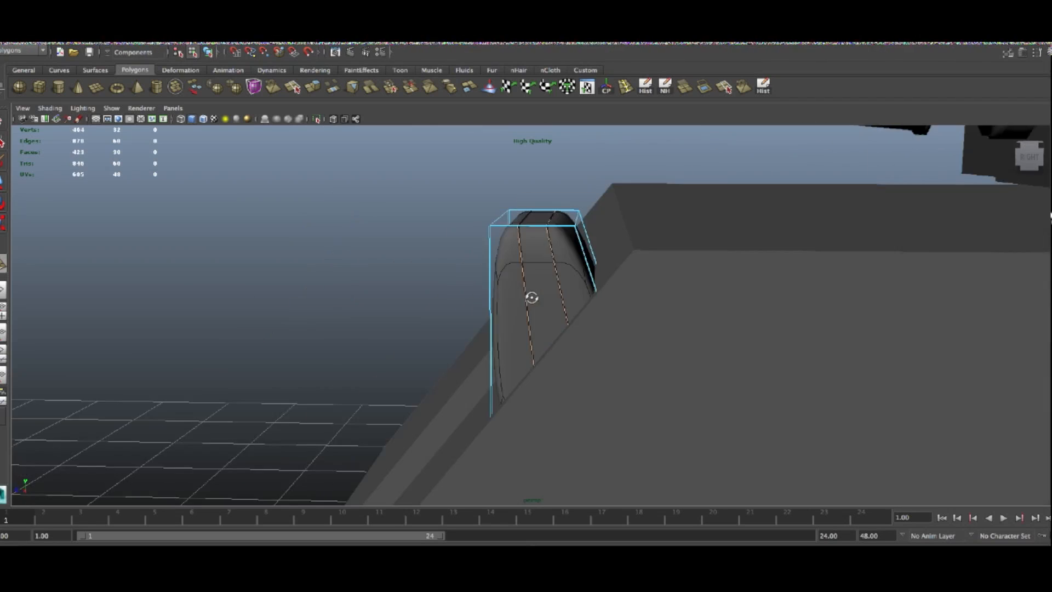
key("1")
key("3")
key("1")
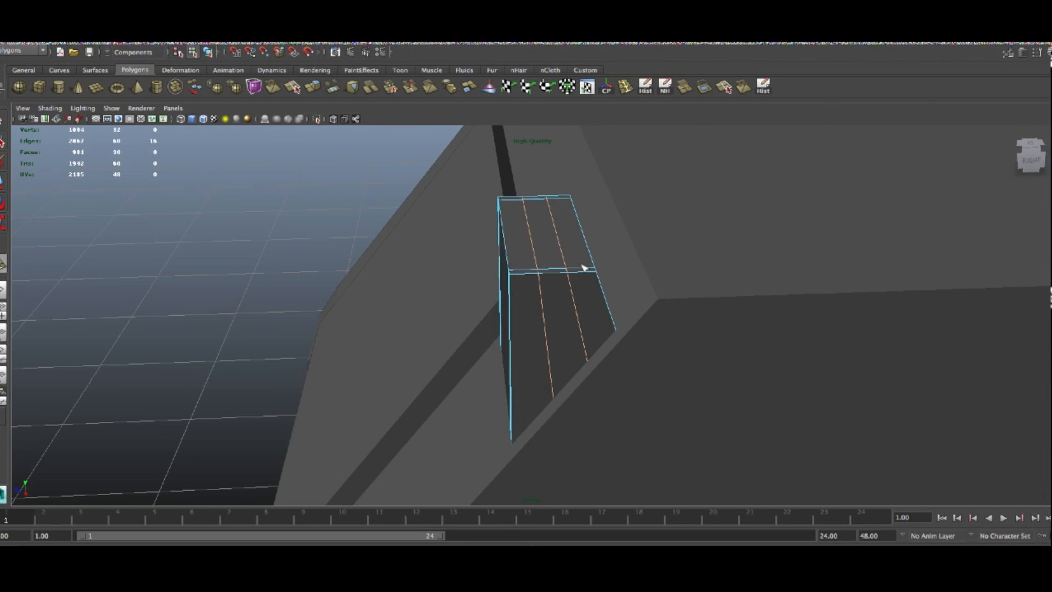
key("ctrl+z")
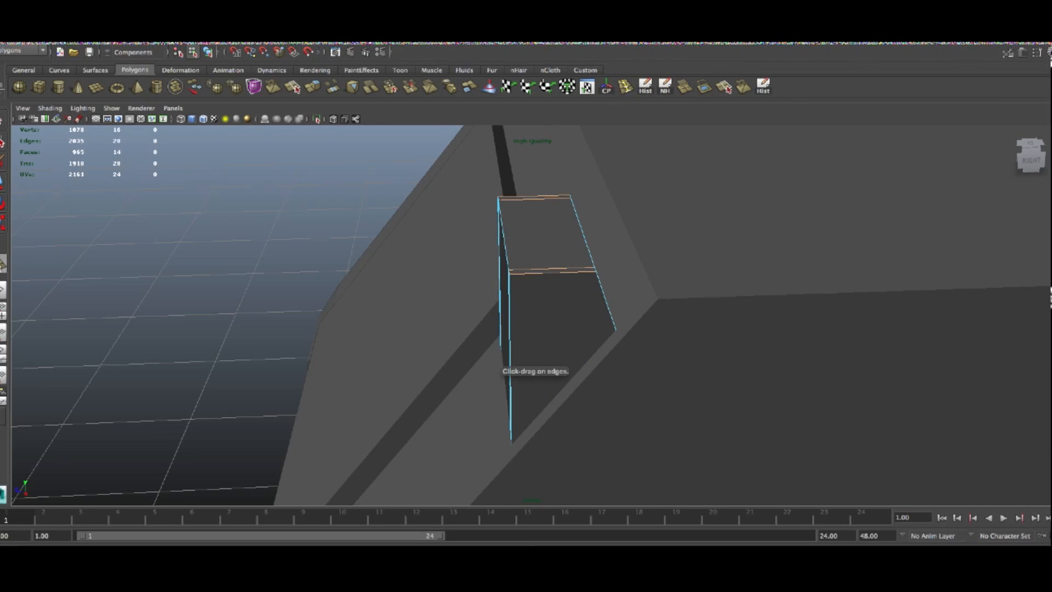
Switch the Insert Edge Loop Tool to single loops, add one near the block's front edge, and show the block smoothed in object mode
double_click(2, 264)
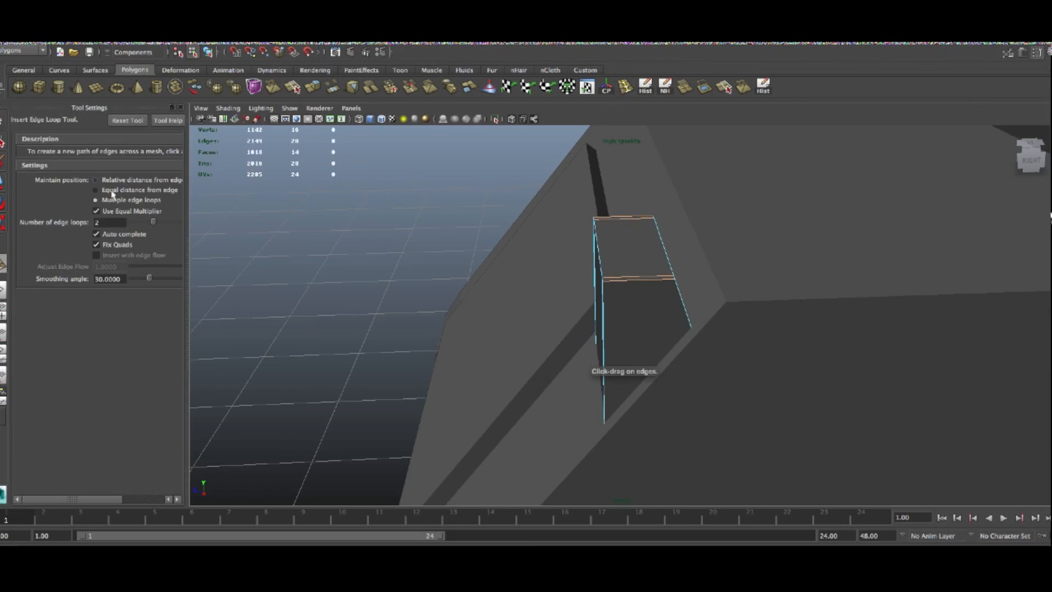
left_click(181, 107)
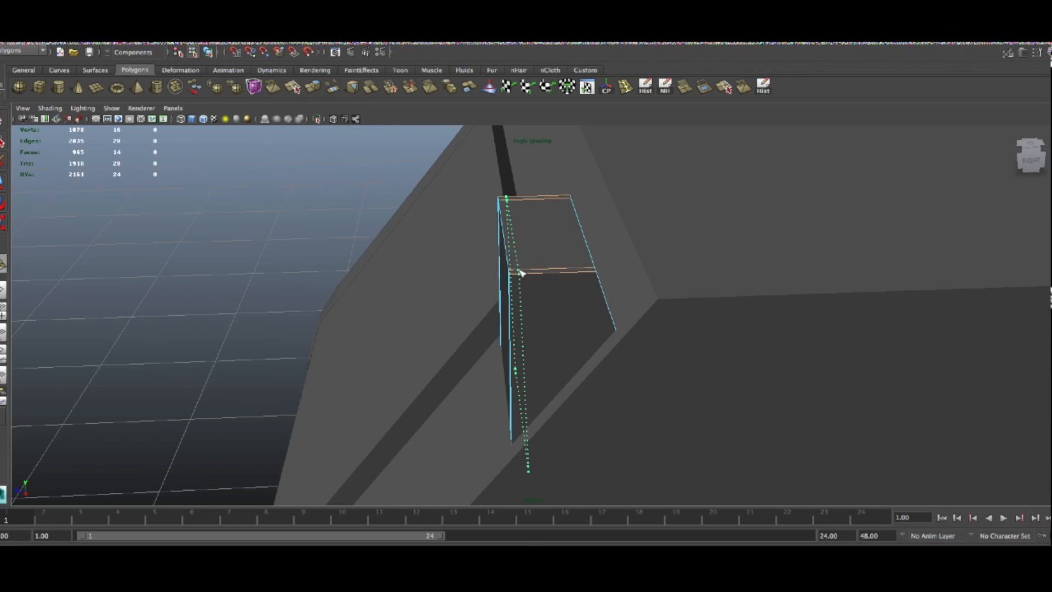
key("3")
left_click_drag(564, 300, 618, 289, "alt")
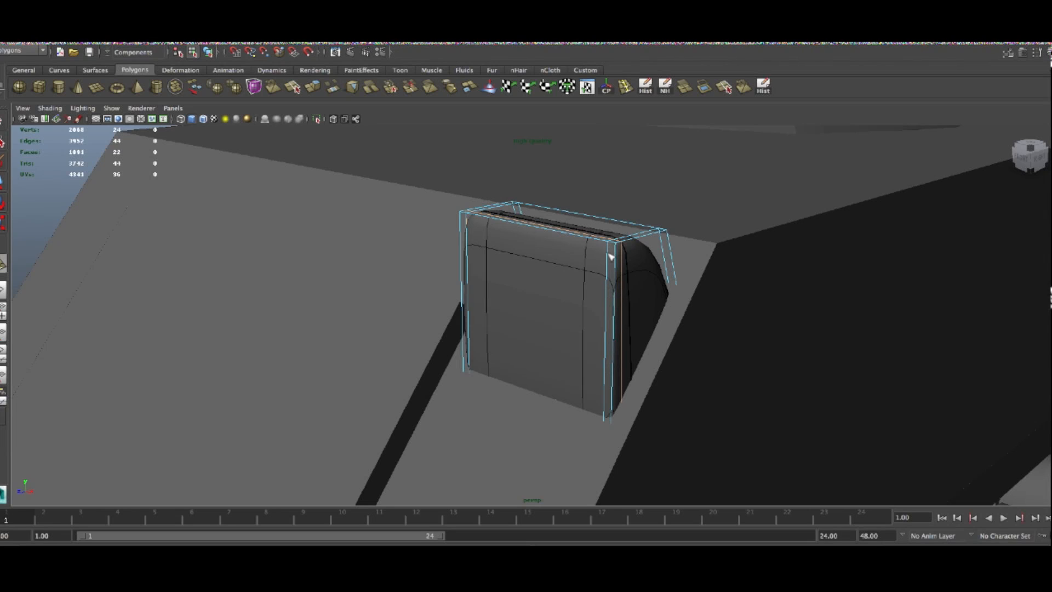
mouse_move(619, 309)
left_mouse_down("alt")
mouse_move(637, 291)
mouse_move(625, 299)
mouse_move(612, 286)
mouse_move(619, 296)
left_mouse_up("alt")
key("w")
key("F8")
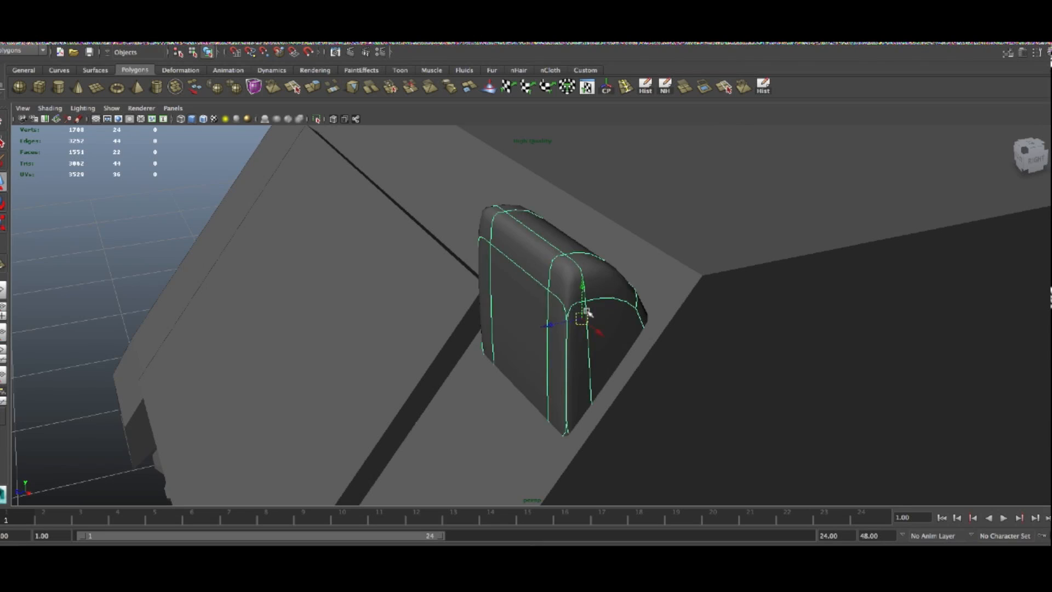
Try applying Smooth to the block's mesh, undo it, and compare the block with and without smooth preview
key("1")
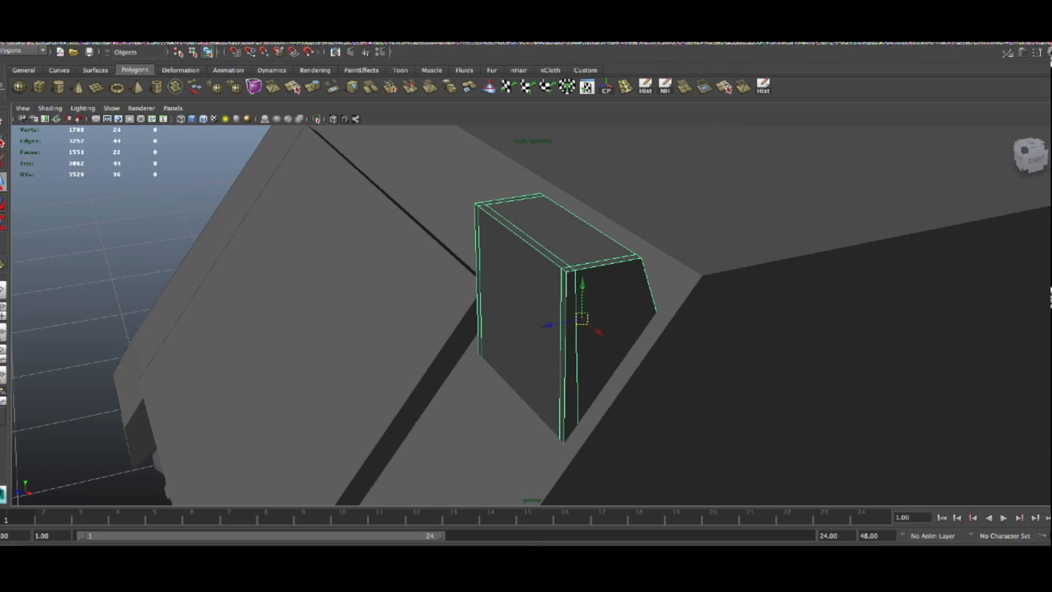
left_click(310, 42)
left_click(343, 89)
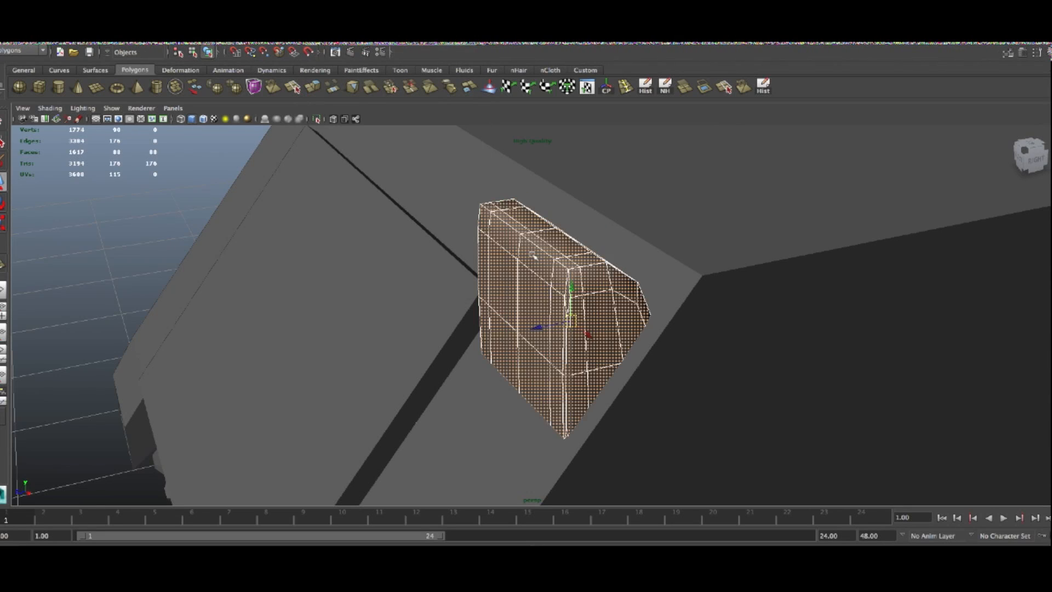
left_click_drag(533, 256, 616, 252, "alt")
left_click(701, 188)
left_click_drag(702, 247, 601, 286, "alt")
left_click(586, 264)
key("ctrl+z")
key("ctrl+z")
key("ctrl+z")
key("3")
key("1")
key("3")
key("1")
left_click_drag(613, 289, 622, 300, "alt")
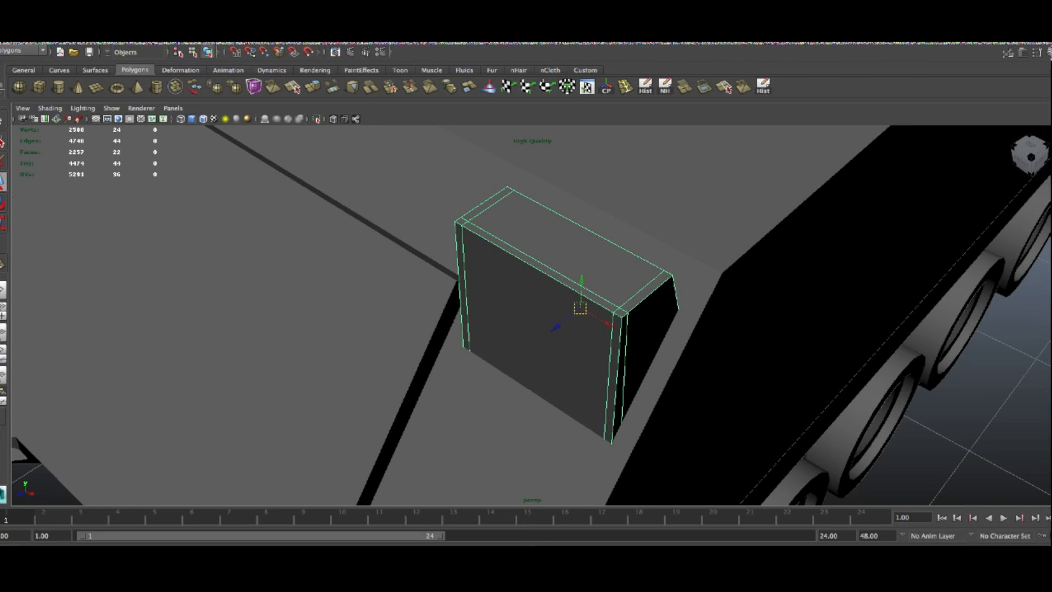
Apply Smooth to the block's mesh and preview the further smoothed shape
left_click(287, 39)
left_click(342, 90)
left_click_drag(582, 260, 560, 252, "alt")
right_click_drag(566, 282, 567, 254)
left_click_drag(555, 292, 571, 248, "alt")
left_click(625, 349)
left_click_drag(623, 349, 639, 298, "alt")
left_click(599, 305)
key("3")
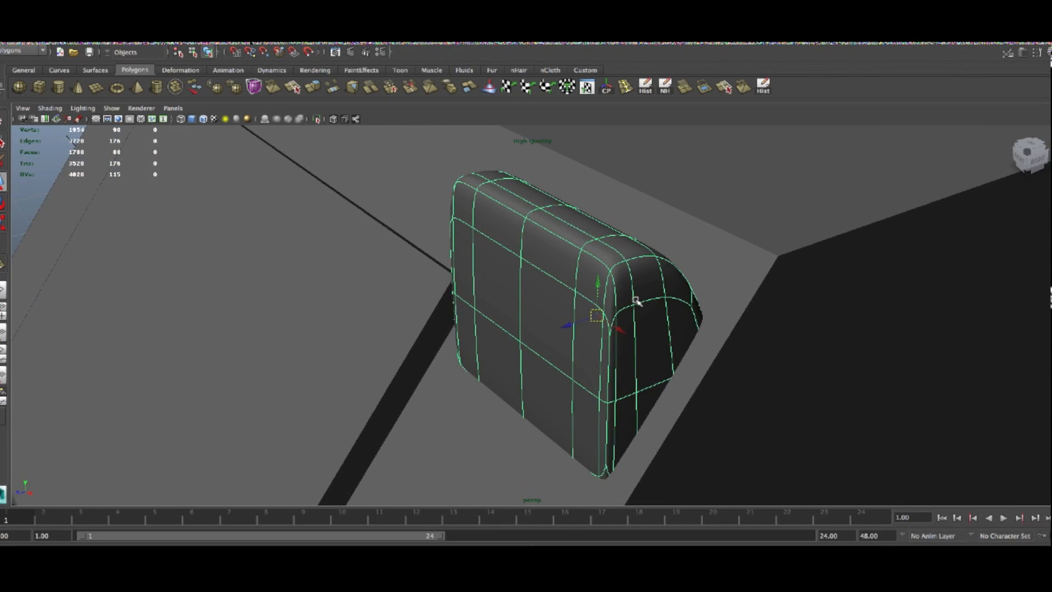
Delete the horizontal edge loop near the block's upper edge, including its segments on both ends
key("1")
left_click_drag(665, 301, 579, 310, "alt")
right_click_drag(499, 296, 499, 268)
double_click(501, 296)
left_click_drag(501, 296, 587, 301, "alt")
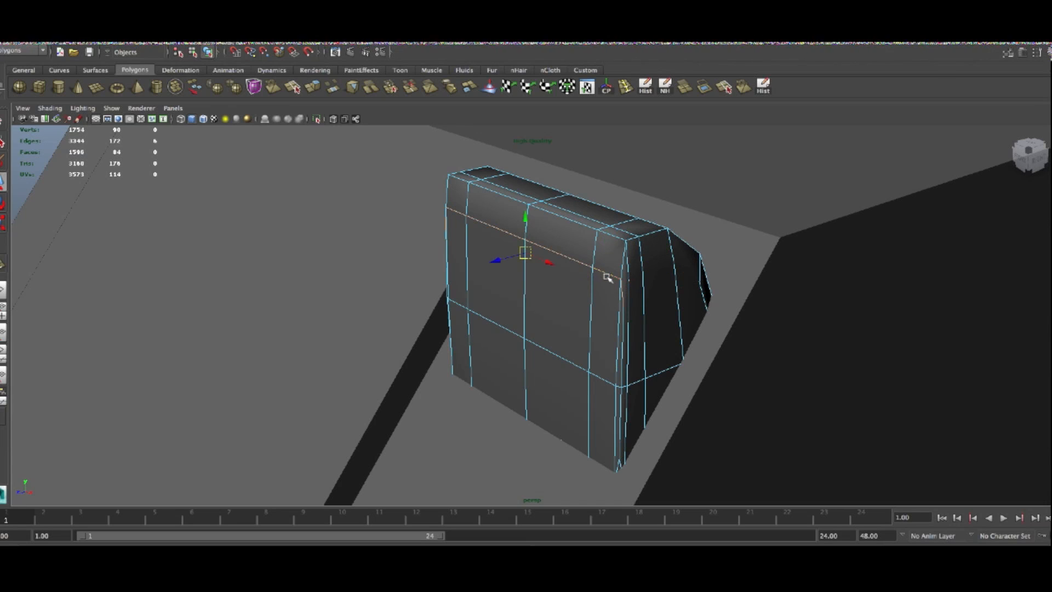
key("Delete")
left_click_drag(690, 294, 517, 252, "alt")
key("Delete")
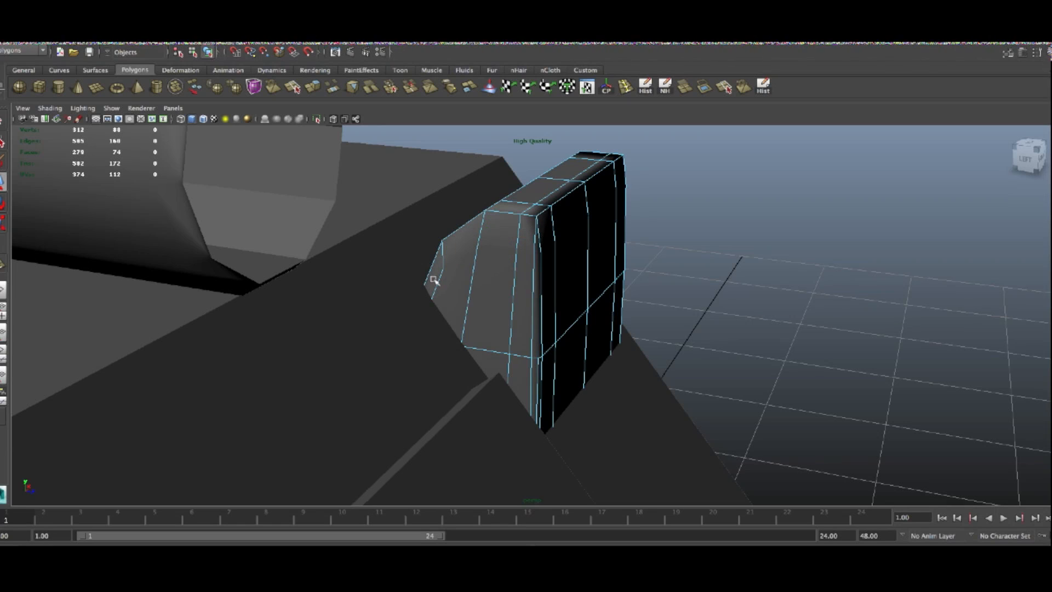
left_click(437, 282)
key("Delete")
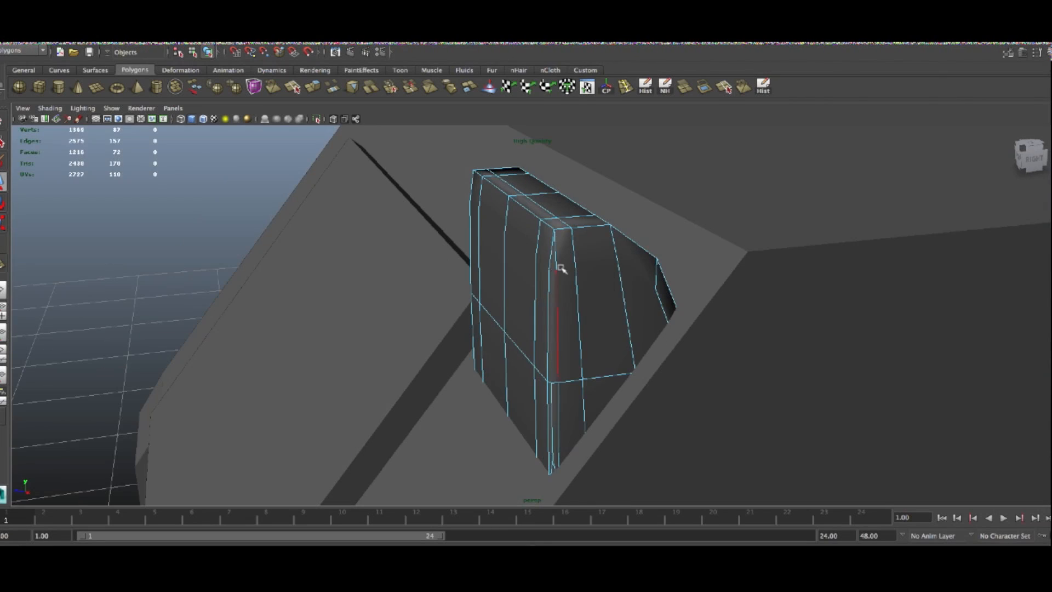
Select the block in object mode and isolate it in the view
key("3")
left_click(589, 280)
left_click(112, 108)
mouse_move(141, 129)
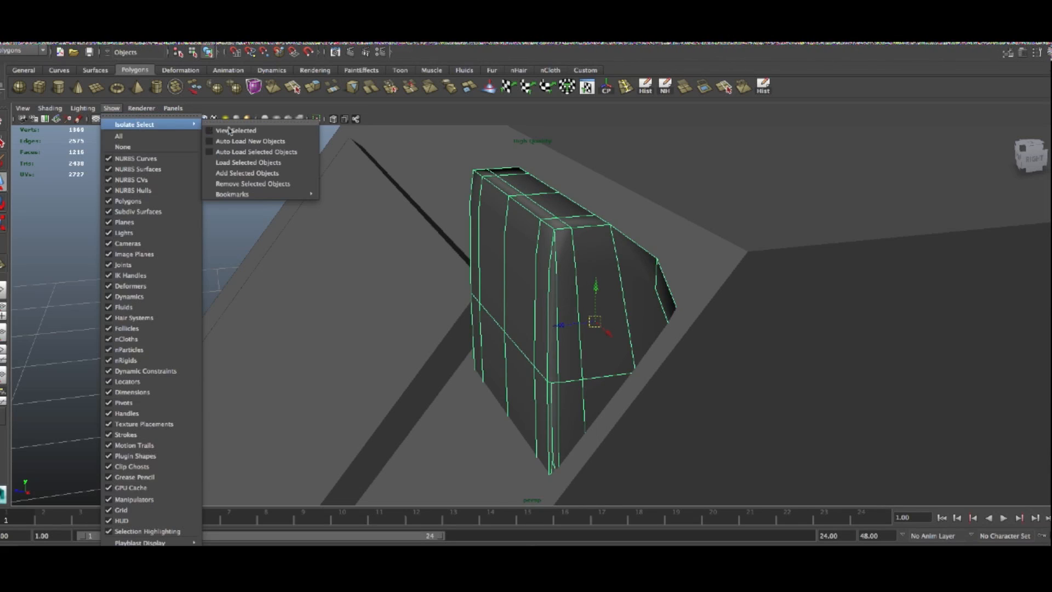
left_click(241, 130)
Delete the leftover vertices along the block's vertical edges
mouse_move(597, 352)
left_mouse_down("alt")
mouse_move(609, 338)
mouse_move(610, 357)
left_mouse_up("alt")
right_click_drag(610, 357, 444, 356)
left_click(613, 454)
double_click(569, 458, "shift")
left_click(647, 426)
scroll(598, 409, "down", 5)
left_click_drag(735, 477, 292, 117)
key("Delete")
Delete the horizontal edge loop near the block's base on all sides, along with its leftover vertices
right_click_drag(590, 355, 589, 328)
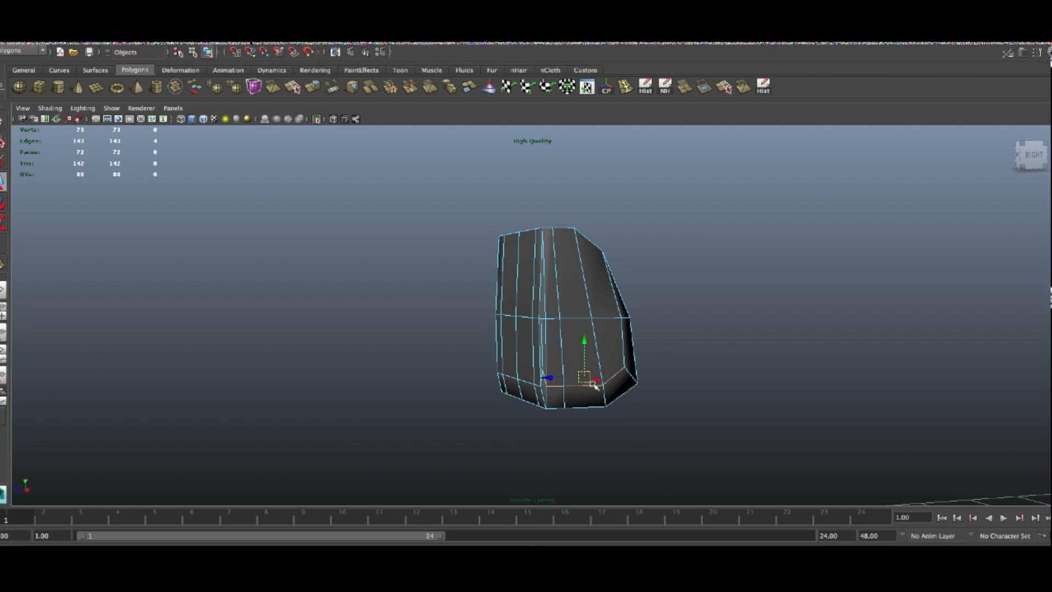
key("Delete")
double_click(623, 348)
key("Delete")
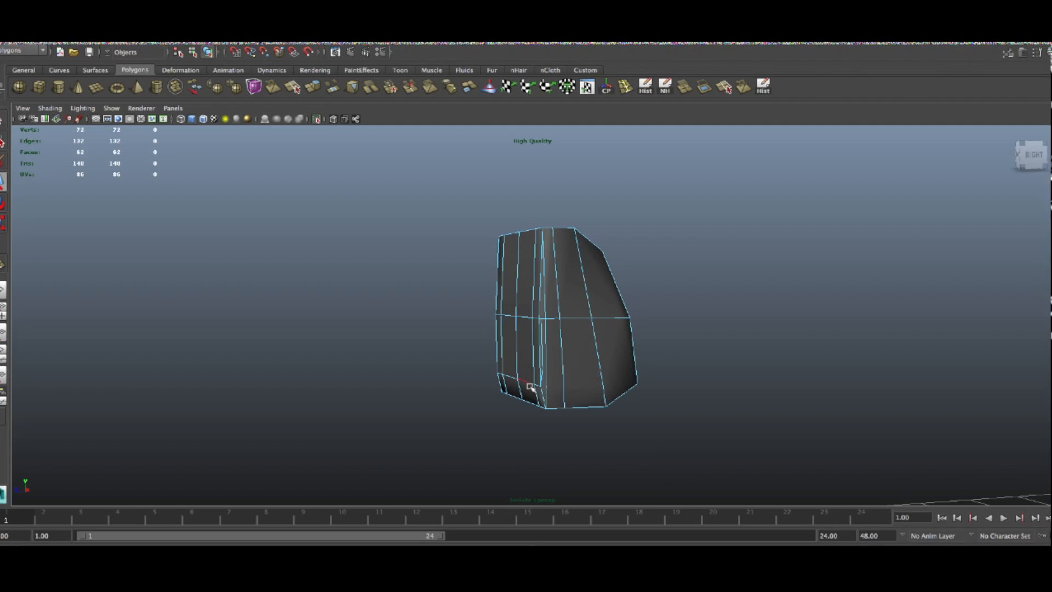
double_click(530, 387)
key("Delete")
mouse_move(511, 390)
left_mouse_down("alt")
mouse_move(669, 387)
mouse_move(509, 391)
left_mouse_up("alt")
right_click_drag(521, 361, 482, 362)
left_click_drag(677, 456, 276, 153)
key("Delete")
Delete the block's faces below its middle horizontal edge loop and return to object mode
left_click_drag(483, 337, 566, 332, "alt")
right_click_drag(566, 332, 566, 358)
left_click_drag(566, 358, 485, 378, "alt")
left_click_drag(674, 458, 364, 365)
key("Delete")
left_click_drag(706, 350, 498, 366, "alt")
right_click_drag(589, 283, 599, 278)
left_click(599, 300)
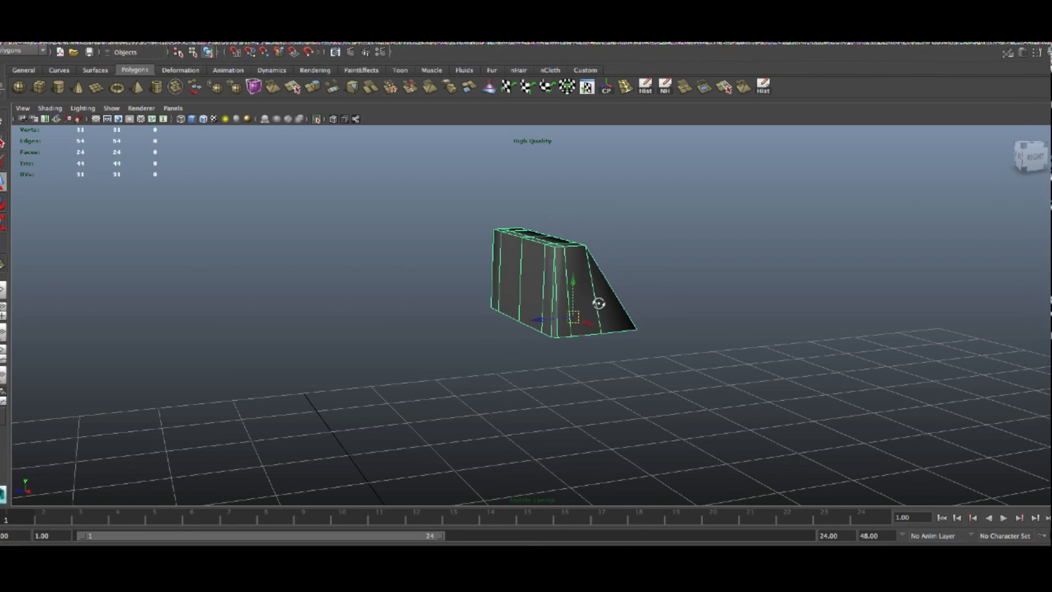
Preview the trimmed block's smoothing, turn the preview off, and apply Smooth to the mesh
left_click_drag(598, 300, 611, 327, "alt")
scroll(582, 344, "down", 3)
scroll(582, 344, "up", 5)
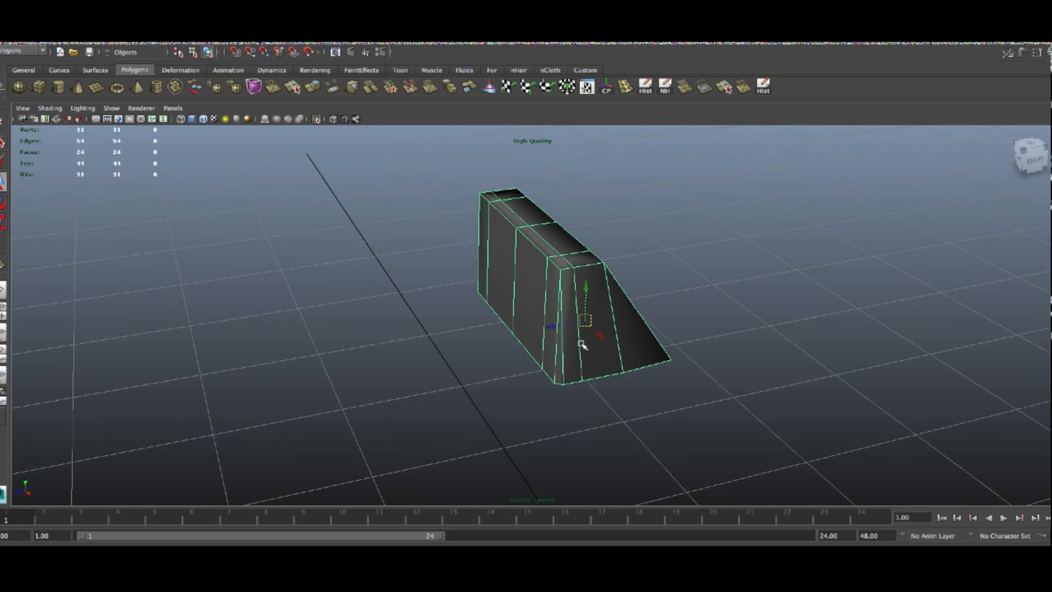
scroll(582, 344, "up", 5)
key("3")
left_click_drag(609, 332, 645, 333, "alt")
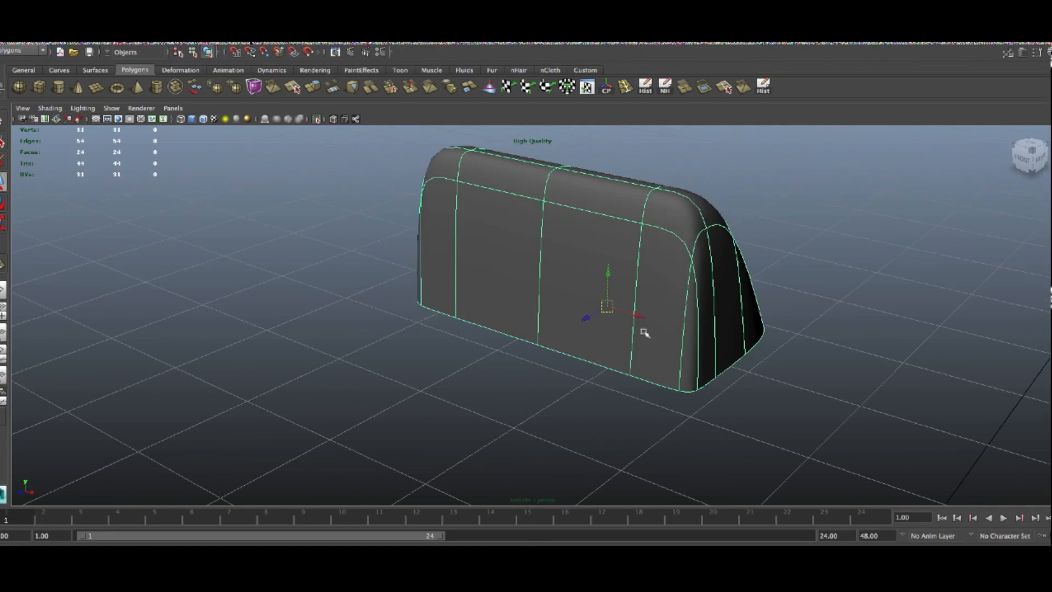
key("1")
left_click(287, 32)
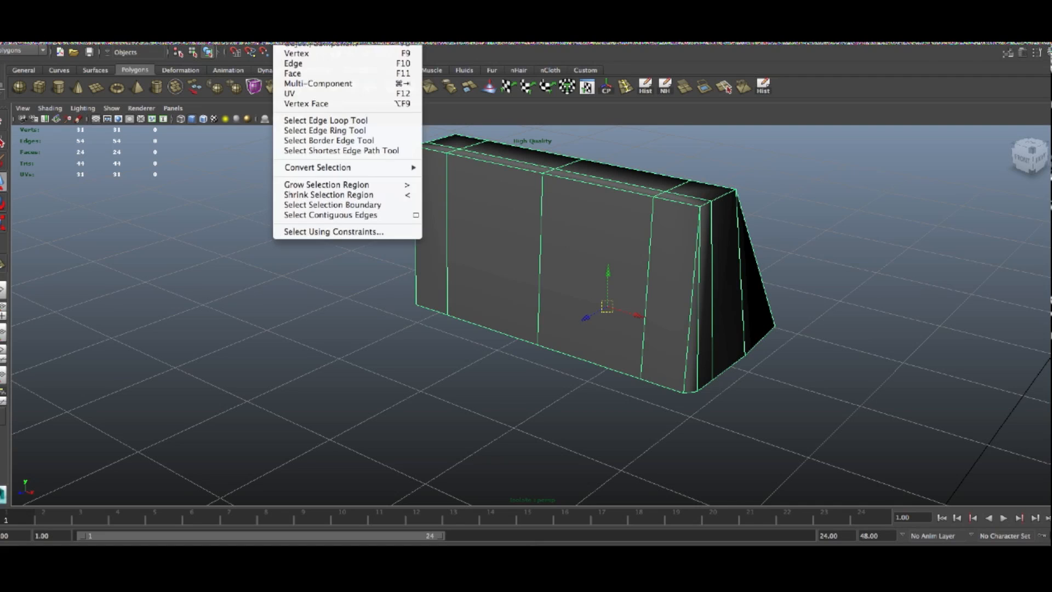
mouse_move(319, 32)
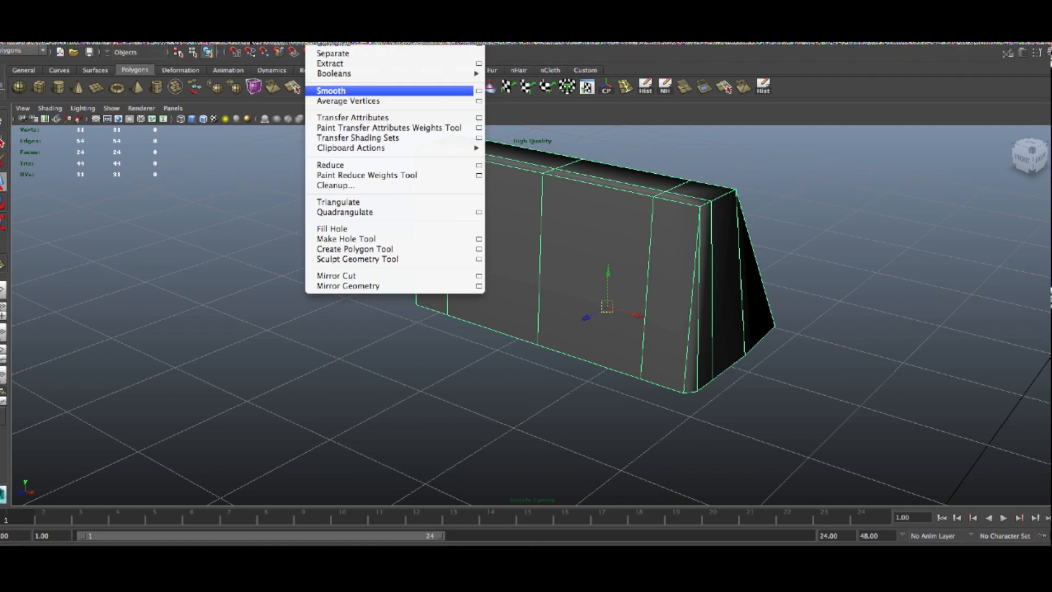
left_click(334, 92)
left_click_drag(846, 261, 735, 258, "alt")
left_click(719, 276)
left_click_drag(572, 339, 635, 323, "alt")
left_click(601, 324)
Delete the horizontal edge loop running around the middle of the block's sides and clear its leftover vertices
right_click_drag(634, 293, 641, 315)
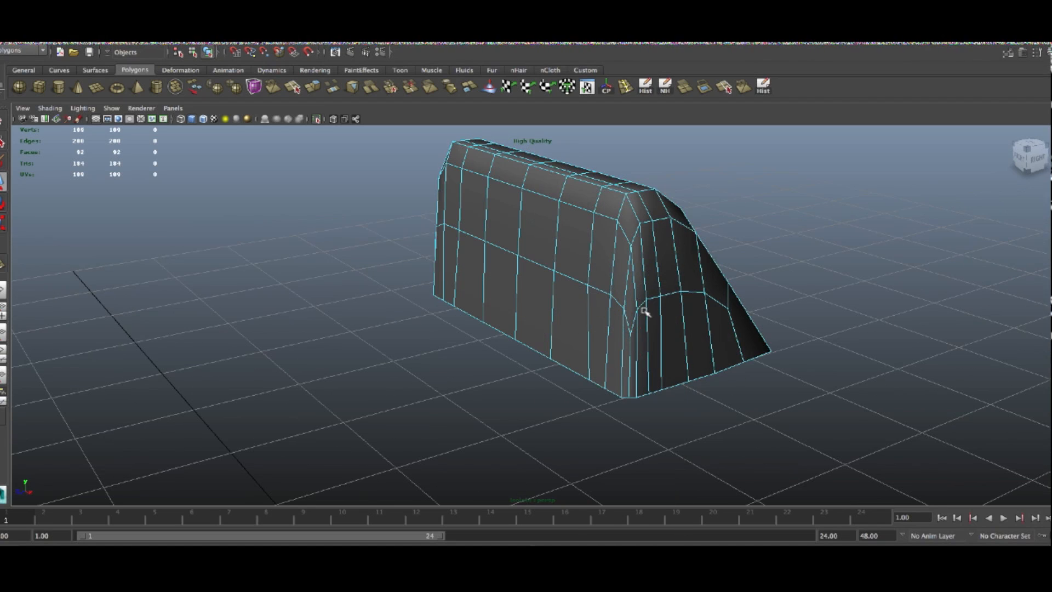
double_click(653, 299)
double_click(599, 289, "shift")
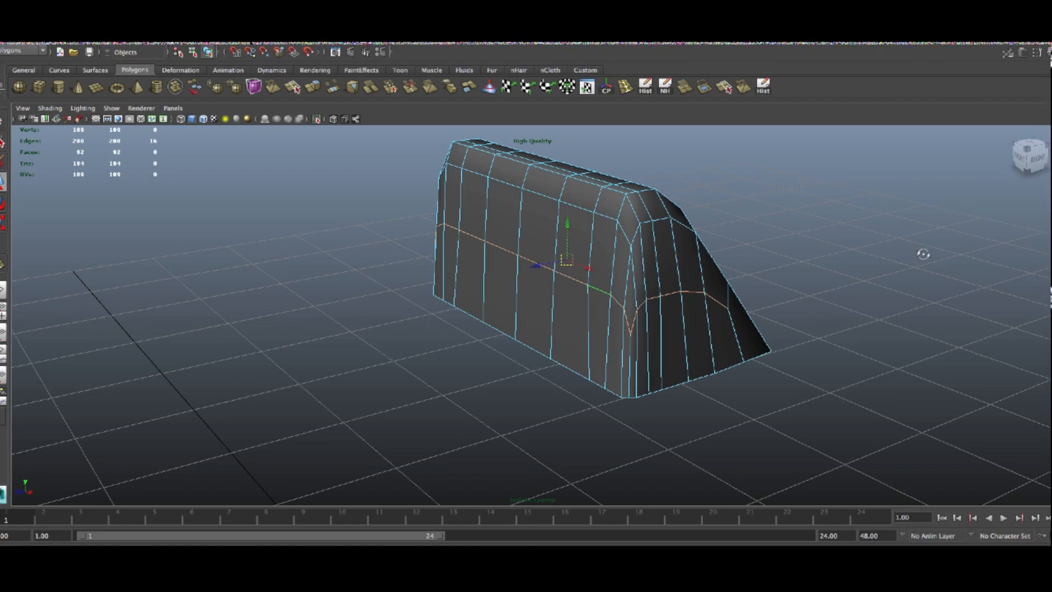
left_click_drag(924, 254, 623, 258, "alt")
left_click_drag(479, 288, 567, 308, "alt")
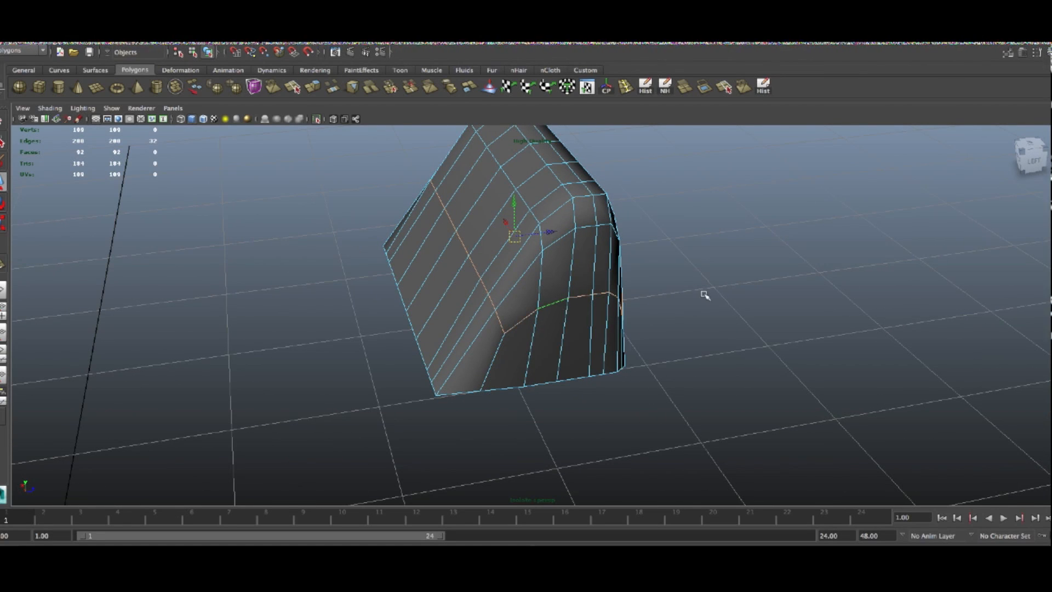
left_click_drag(705, 295, 535, 294, "alt")
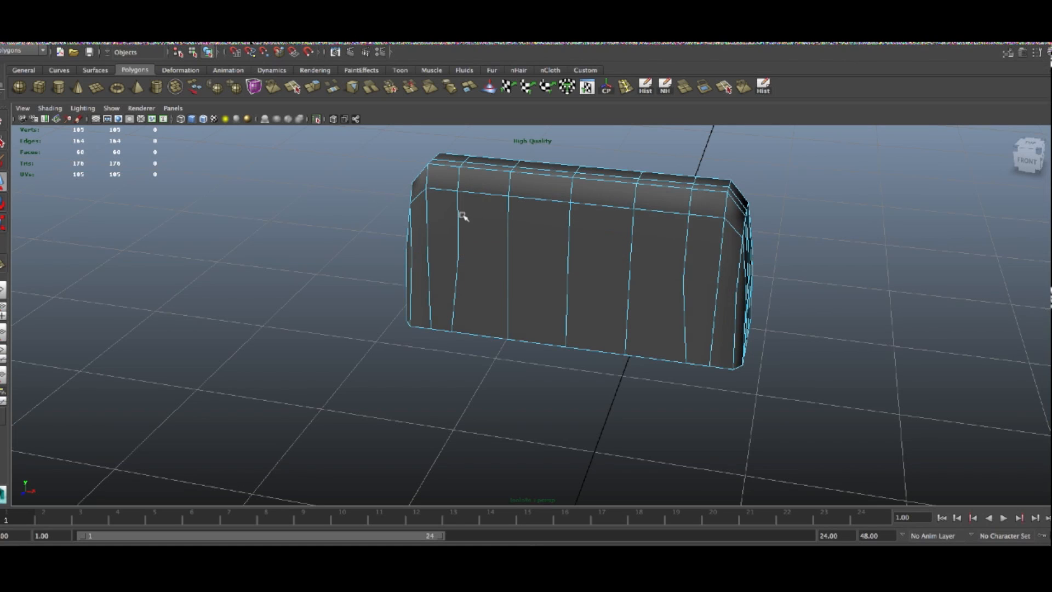
right_click_drag(619, 234, 575, 235)
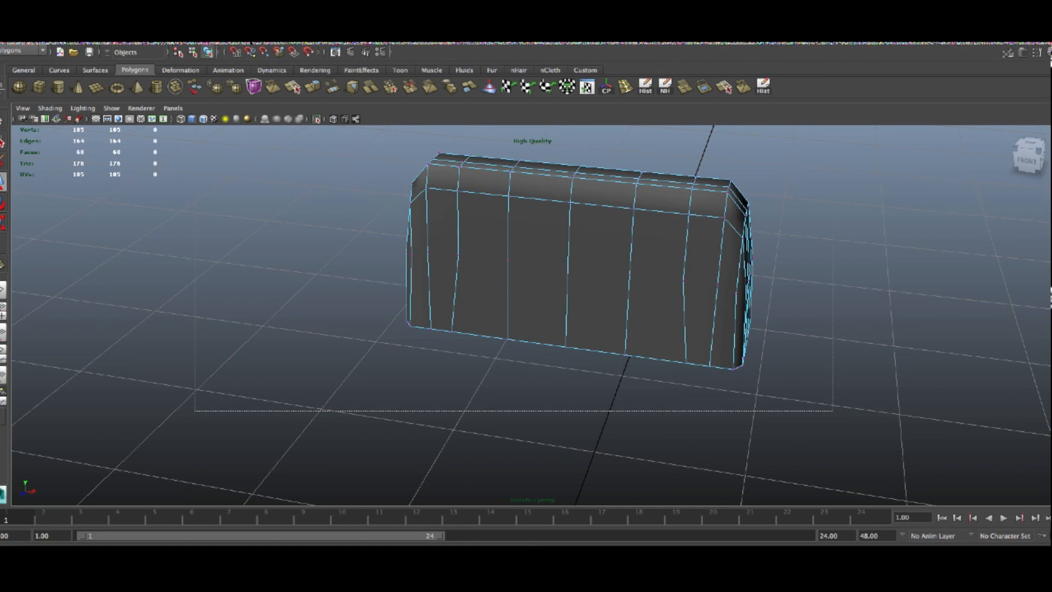
Delete the five inner vertical edge loops across the block's front and their leftover vertices, keeping the corner loops
right_click_drag(494, 235, 491, 205)
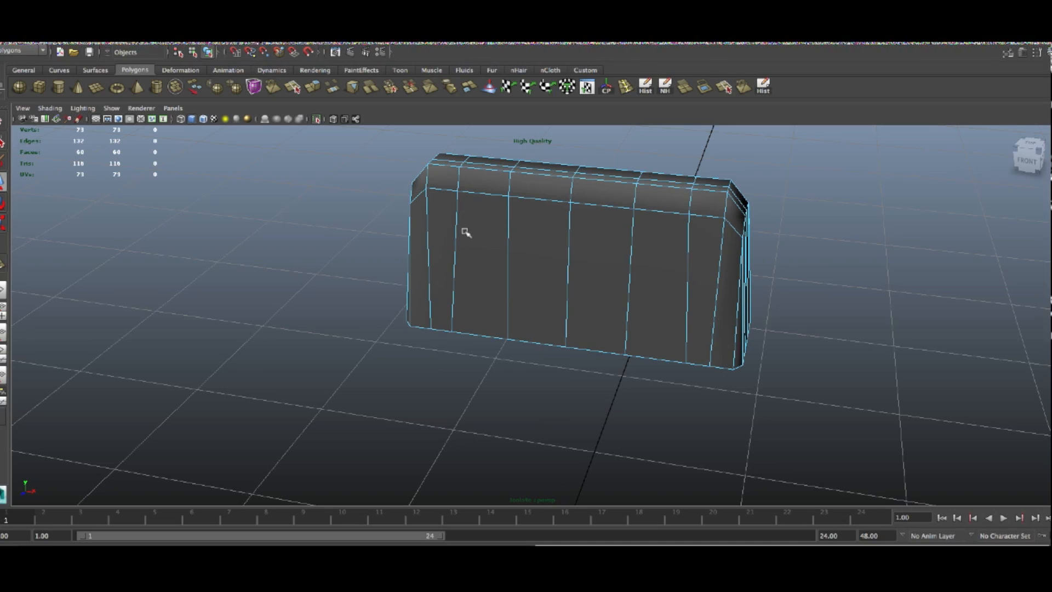
double_click(458, 232)
double_click(509, 242, "shift")
double_click(570, 247, "shift")
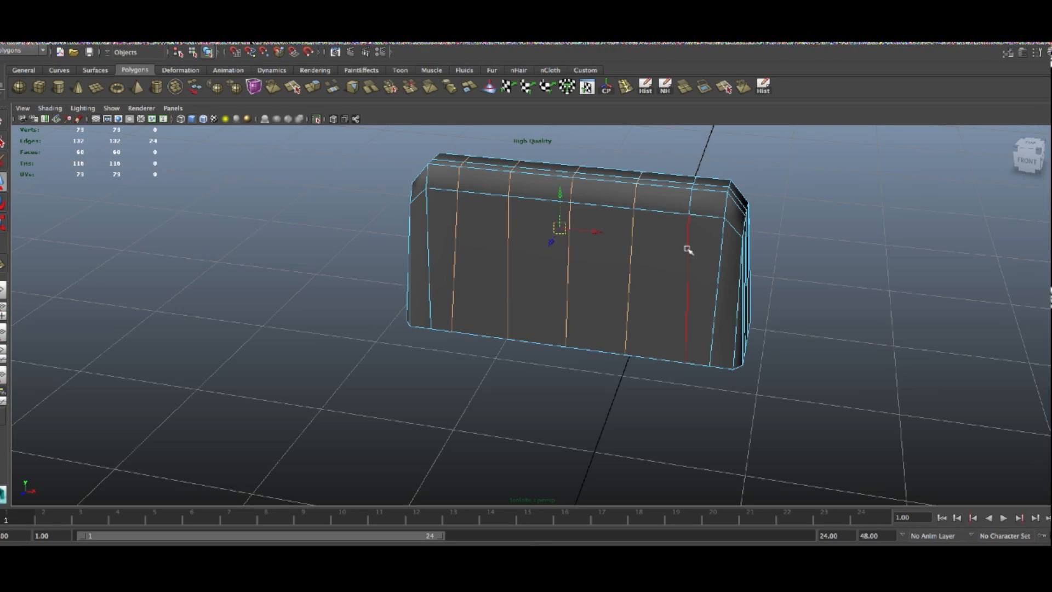
left_click_drag(718, 282, 622, 275, "alt")
right_click_drag(622, 275, 576, 274)
key("Delete")
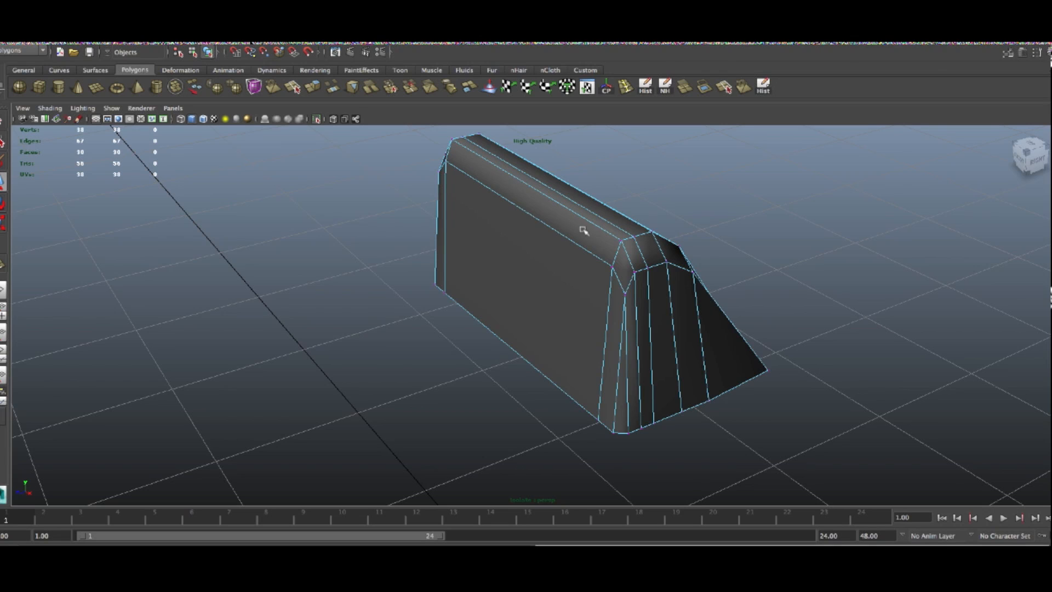
Delete the extra lengthwise edge loop over the block's top with its leftover vertices, and return to object mode
left_click_drag(670, 240, 512, 242, "alt")
right_click_drag(511, 242, 507, 234)
left_click(512, 241)
right_click_drag(586, 299, 551, 298)
left_click_drag(805, 489, 11, 242)
key("Delete")
left_click_drag(447, 263, 536, 249, "alt")
right_click_drag(575, 249, 639, 216)
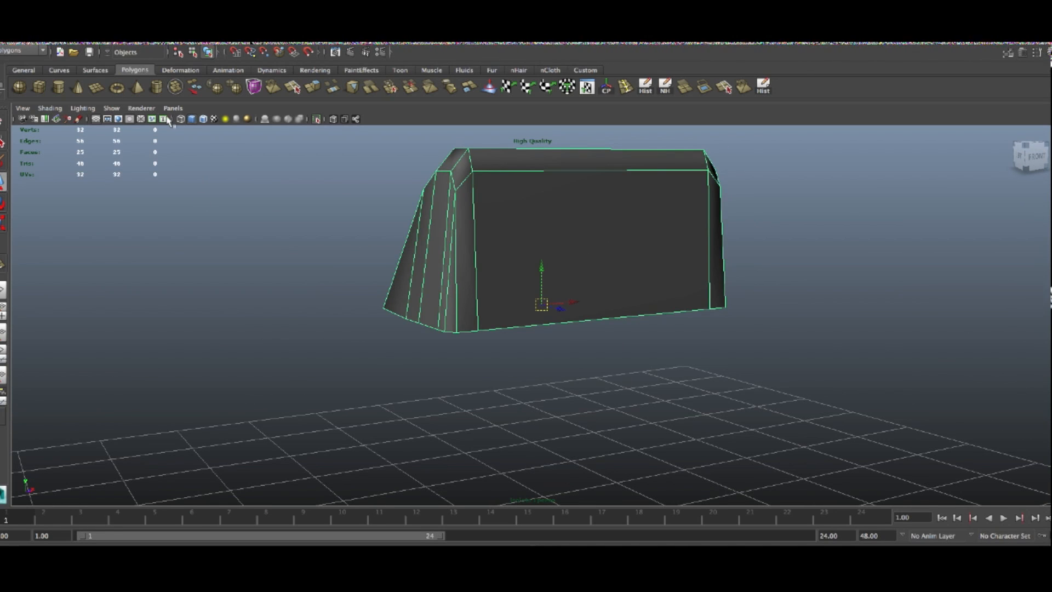
Turn off the isolated view to show the whole tank and return the block to object mode
left_click(112, 108)
left_click(149, 131)
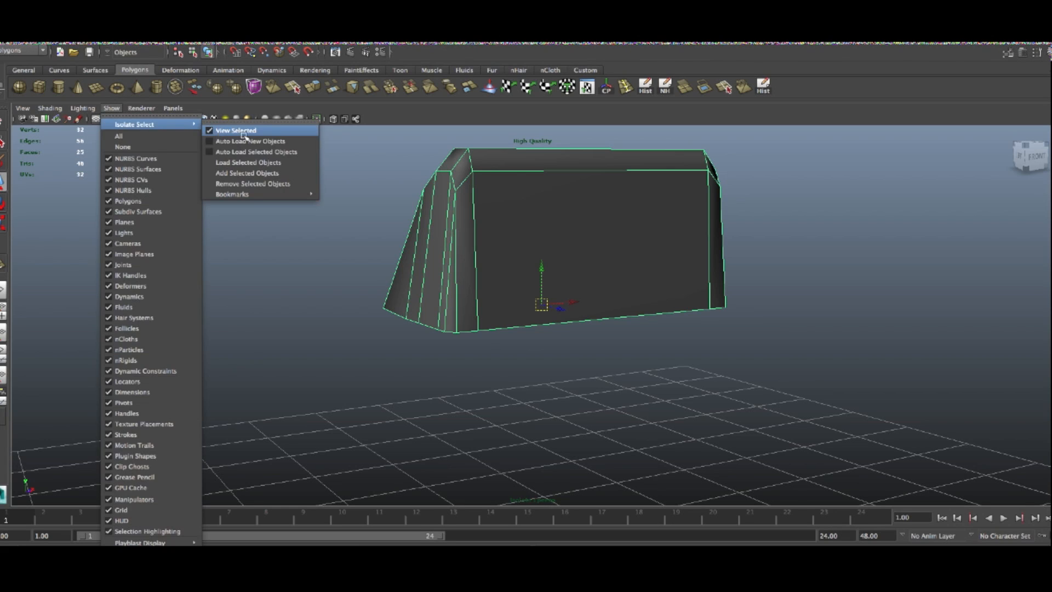
left_click(244, 134)
left_click_drag(638, 239, 679, 279, "alt")
left_click(632, 351)
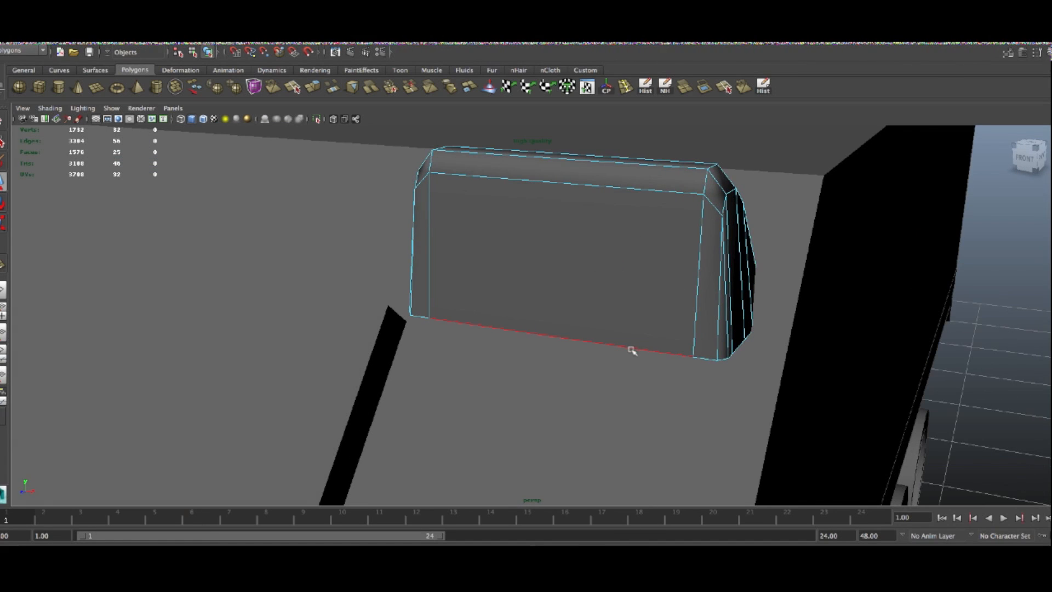
left_click_drag(590, 279, 559, 399)
left_click_drag(594, 365, 681, 405)
Scale the block's height and lower it to sit just below the front hull's upper corner
left_click(732, 246)
left_click_drag(732, 246, 543, 331, "alt")
key("e")
left_click(600, 318)
left_click_drag(598, 277, 590, 265)
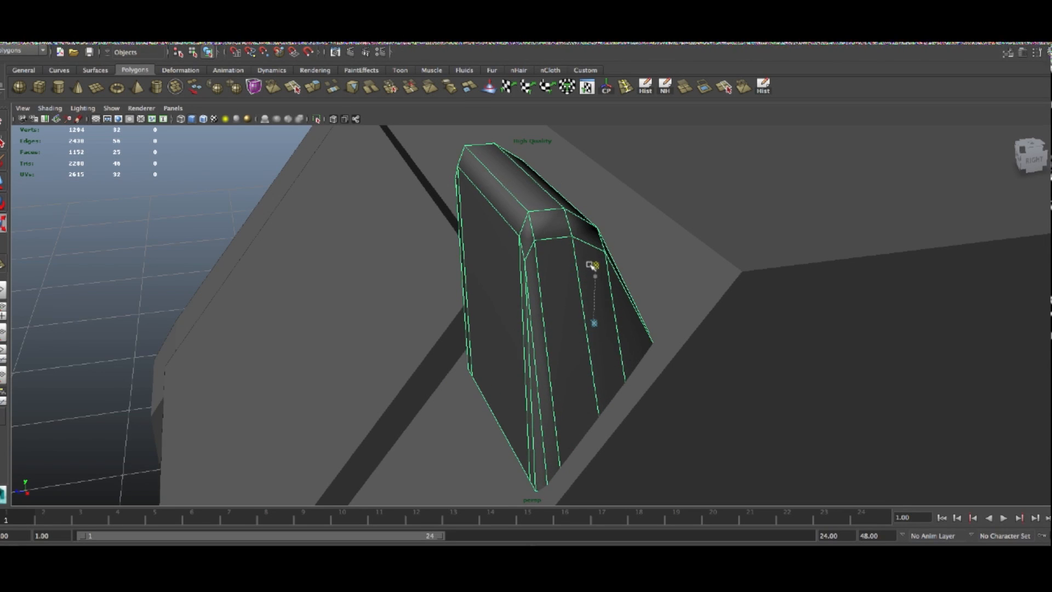
left_click_drag(655, 306, 649, 345, "alt")
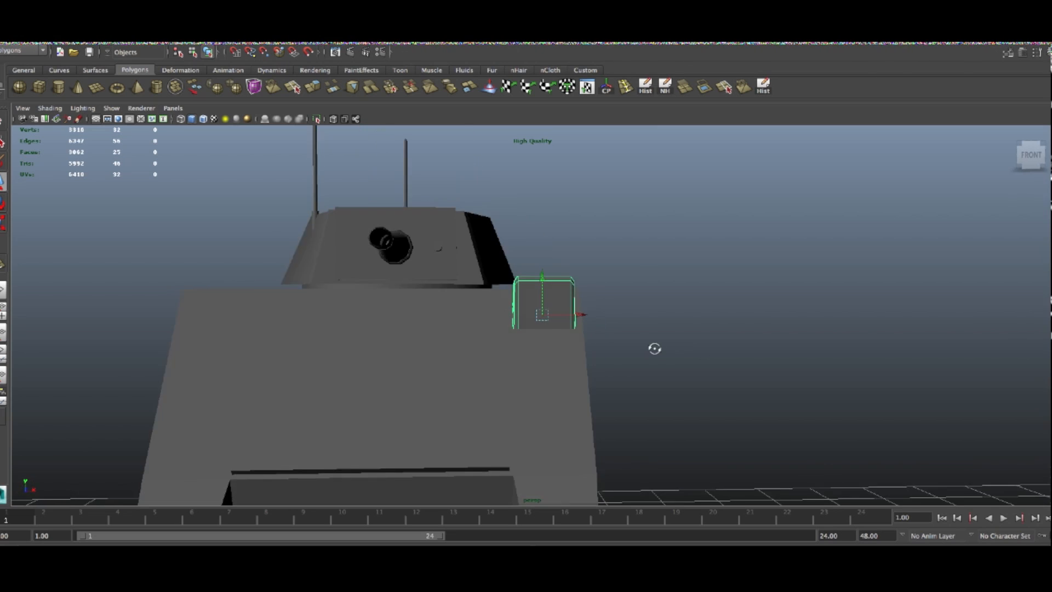
key("e")
key("r")
left_click_drag(542, 278, 540, 282)
left_click_drag(621, 315, 599, 335, "alt")
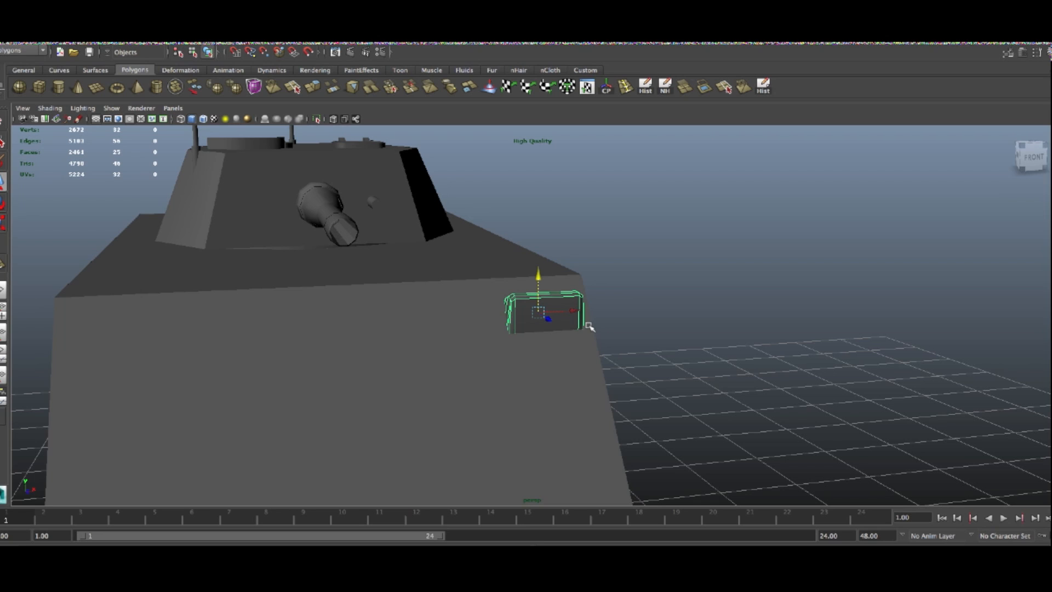
Duplicate the block, move the copy to the opposite upper corner of the front hull, and deselect it
key("ctrl+d")
left_click_drag(571, 311, 163, 319)
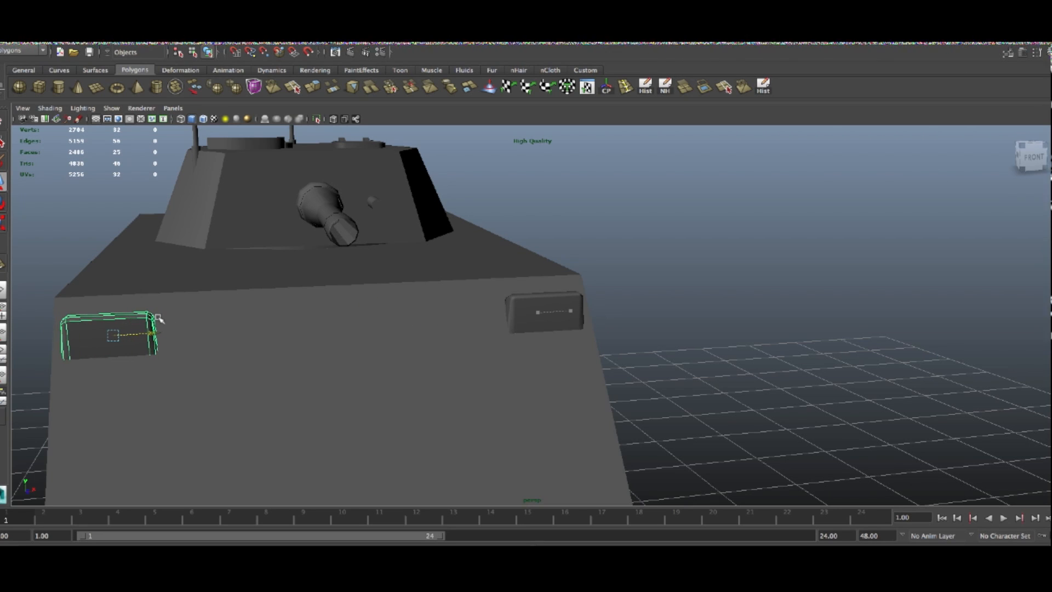
left_click(656, 308)
left_click_drag(695, 314, 734, 358, "alt")
scroll(576, 343, "down", 5)
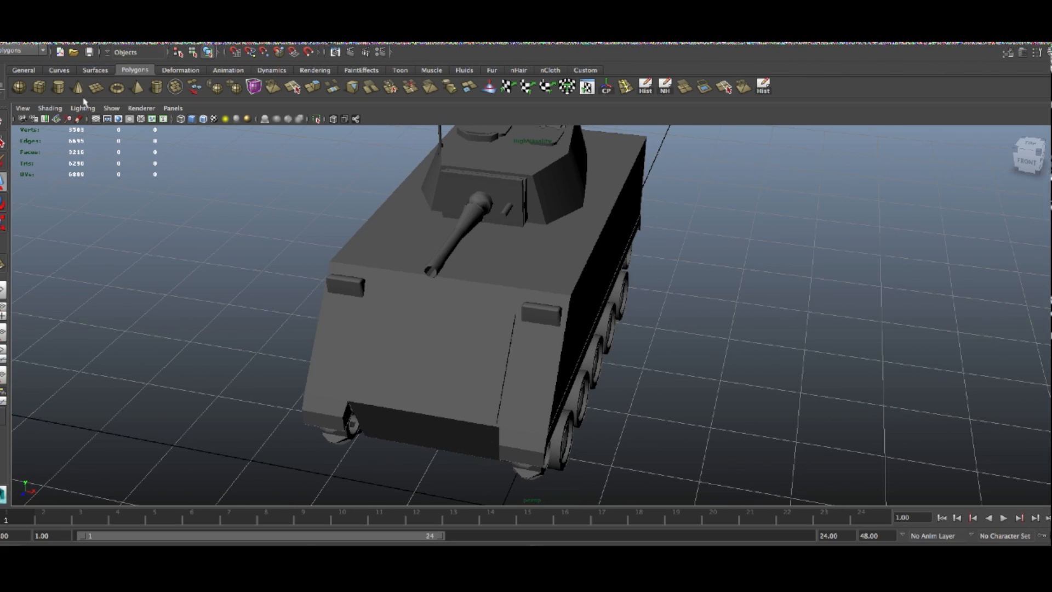
Create a polygon cylinder and raise it to the height of the tank's upper deck
left_click(58, 88)
scroll(723, 423, "down", 4)
left_click_drag(544, 422, 544, 253)
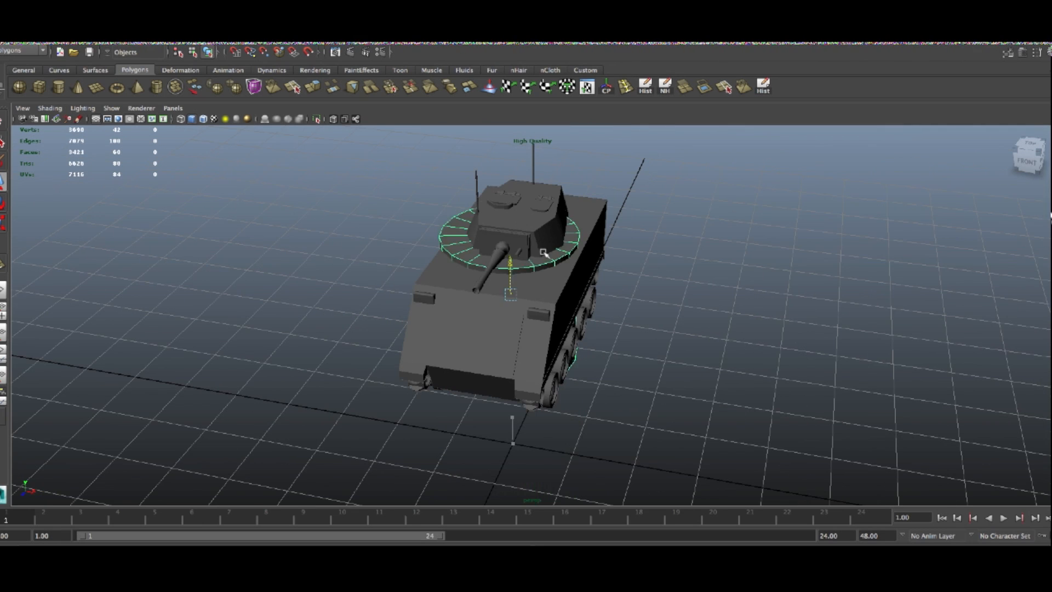
In the top view, shrink the cylinder and place it on the front deck beside the gun barrel
key("space")
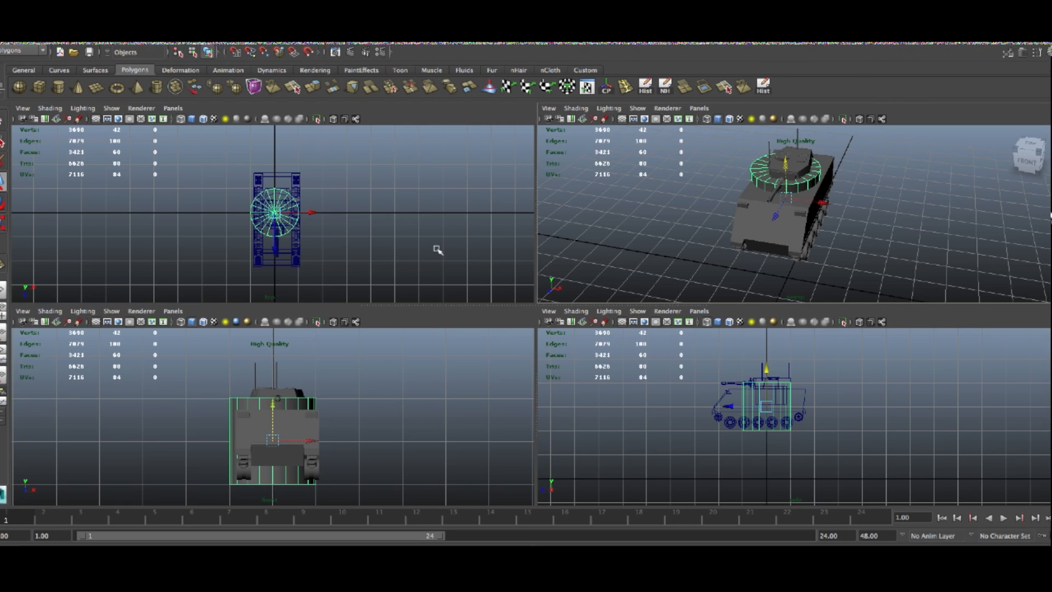
key("space")
left_click_drag(539, 313, 563, 365)
key("w")
key("e")
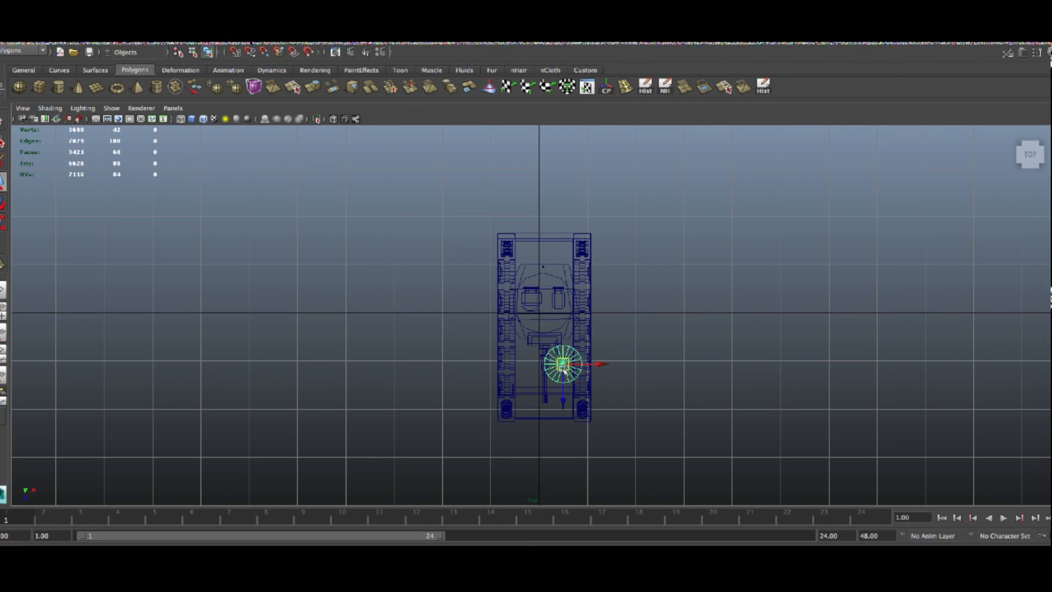
Frame the cylinder in the perspective view and flatten it into a thin disc on the front deck
key("space")
key("space")
left_click_drag(615, 294, 498, 326, "alt")
key("f")
left_click_drag(559, 351, 585, 377)
left_click_drag(633, 352, 535, 356, "alt")
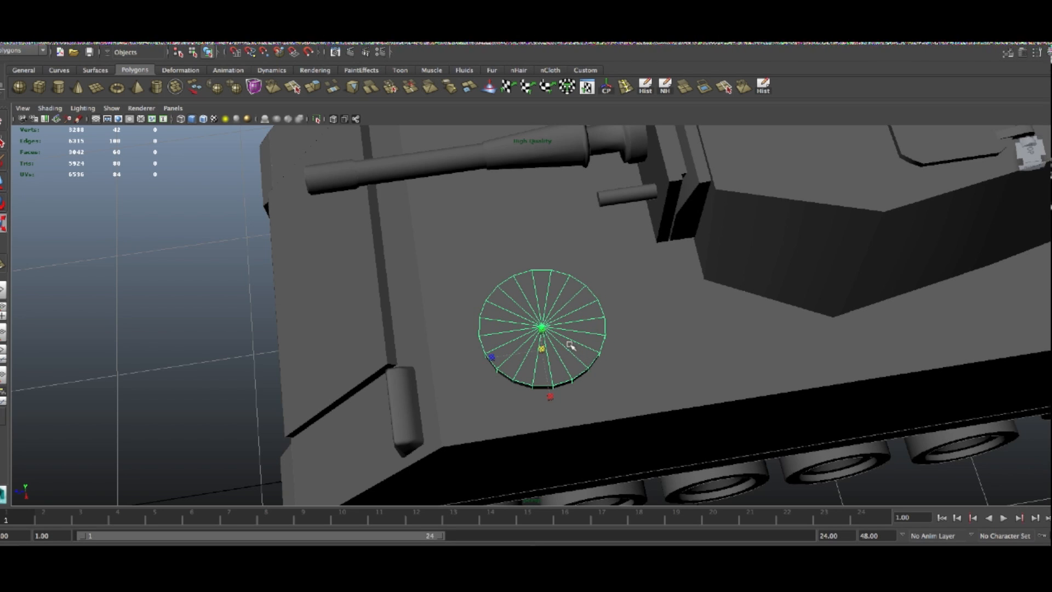
Duplicate the hatch disc, enlarge the copy, isolate it, and delete its cap faces to leave an open ring
key("ctrl+d")
left_click_drag(544, 353, 584, 334)
right_click(576, 323)
left_click(114, 108)
mouse_move(137, 117)
left_click(241, 130)
right_click_drag(557, 335, 557, 375)
left_click_drag(536, 327, 554, 361)
key("Delete")
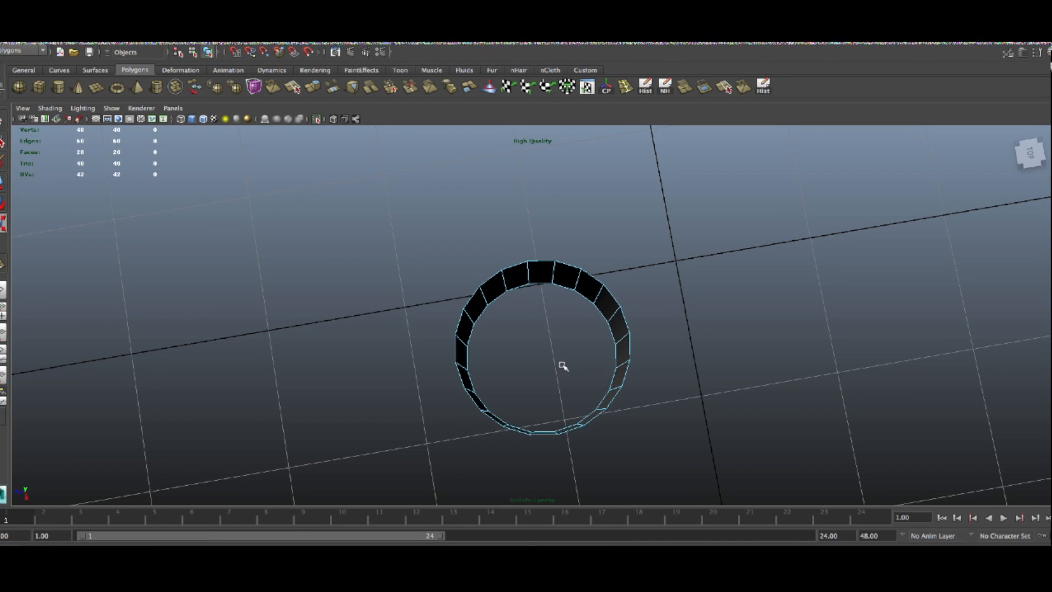
Delete side faces from the open ring until only an arc of seven faces remains
scroll(562, 366, "up", 1)
left_click_drag(551, 321, 638, 325)
left_click_drag(452, 238, 634, 323)
key("Delete")
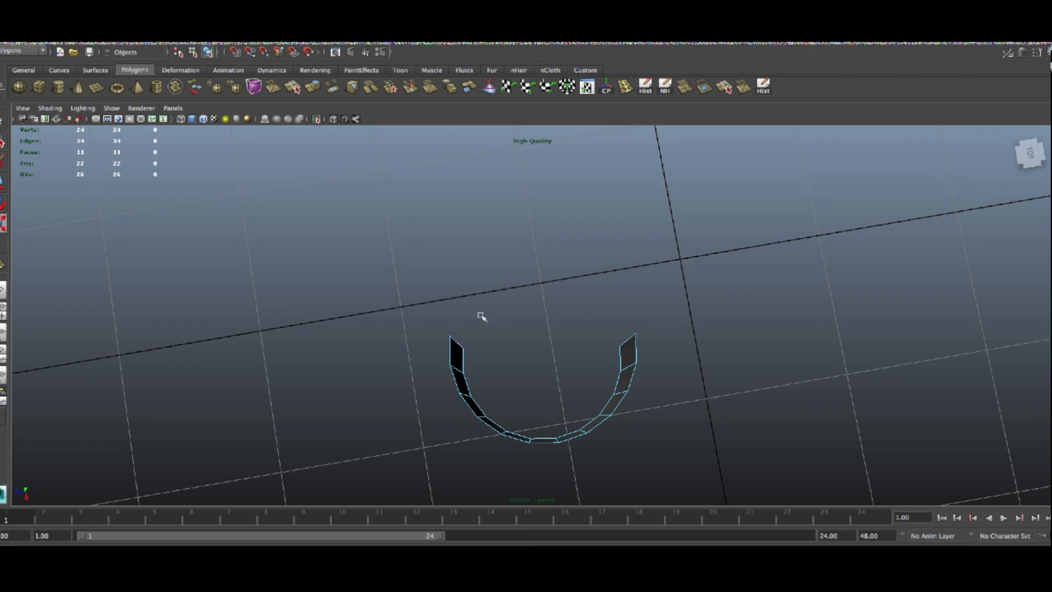
left_click_drag(510, 348, 510, 349)
key("Delete")
left_click_drag(580, 331, 729, 391)
key("Delete")
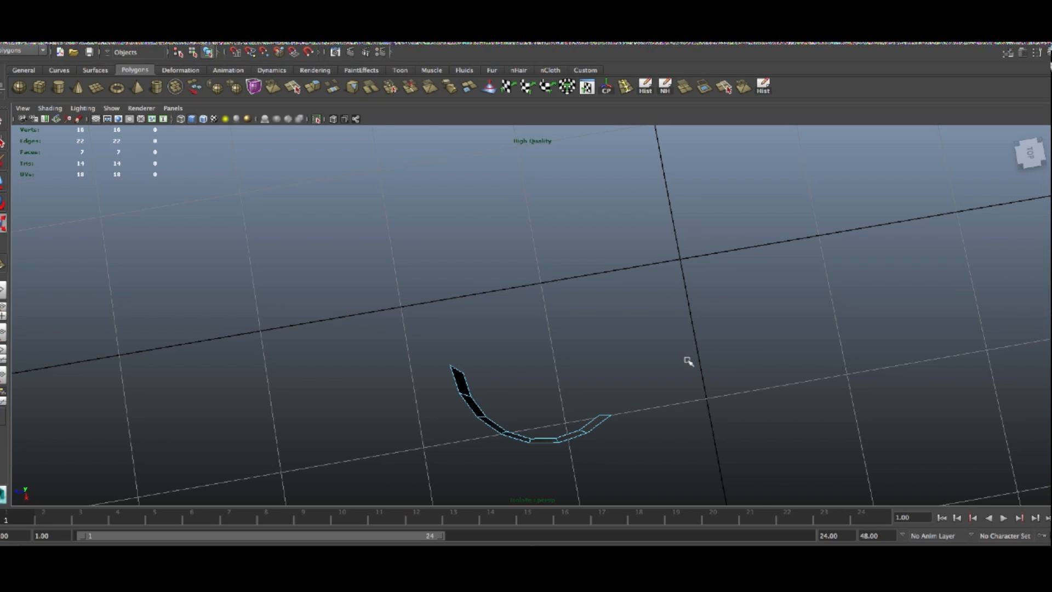
Delete every other face of the arc to leave three separate strips
left_click_drag(589, 348, 535, 237, "alt")
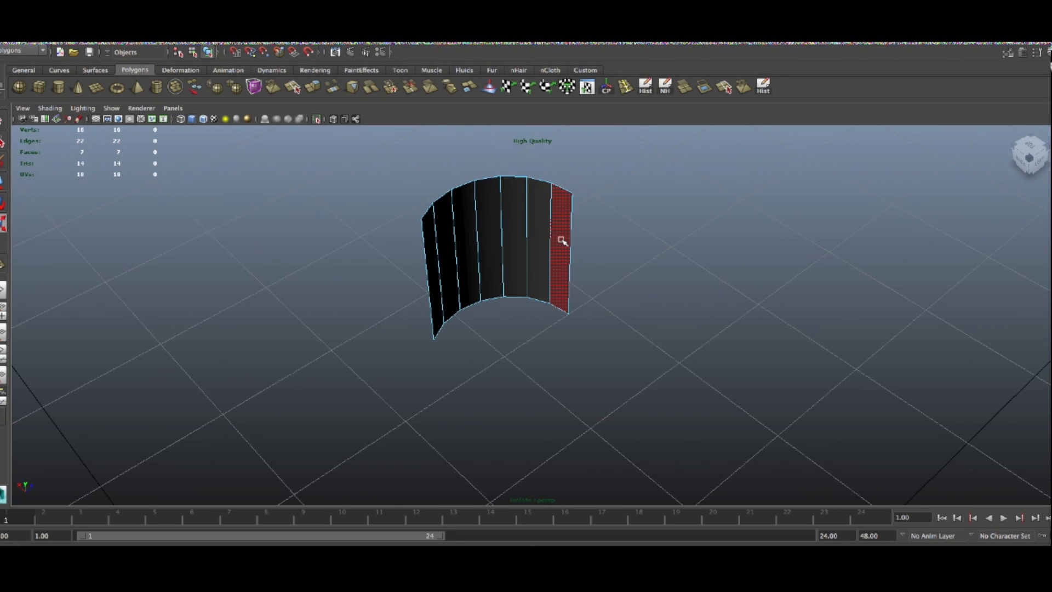
left_click(561, 240)
left_click(511, 225, "shift")
left_click(467, 227, "shift")
left_click(430, 260, "shift")
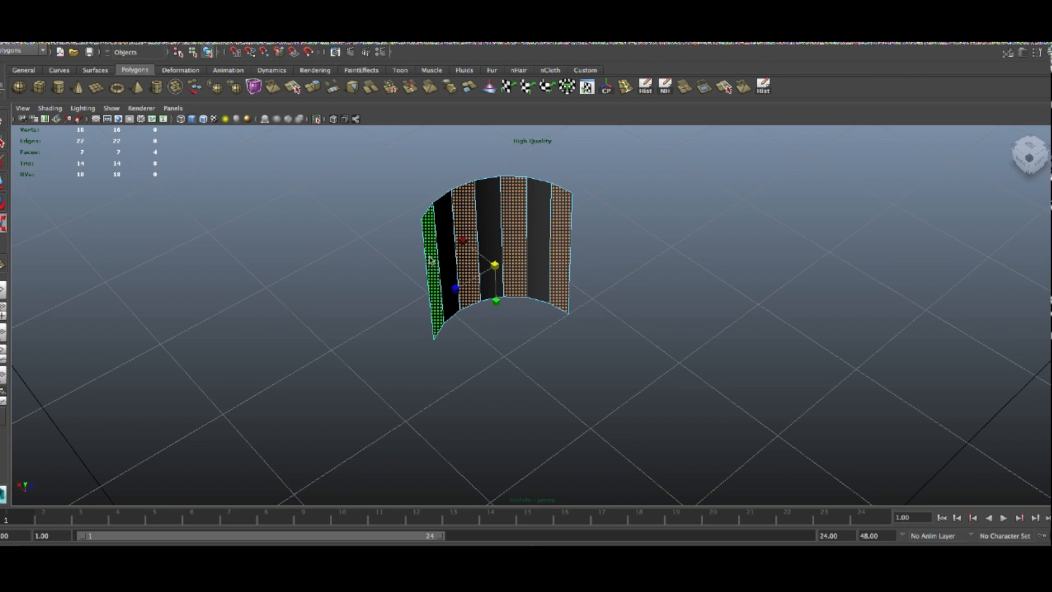
key("Delete")
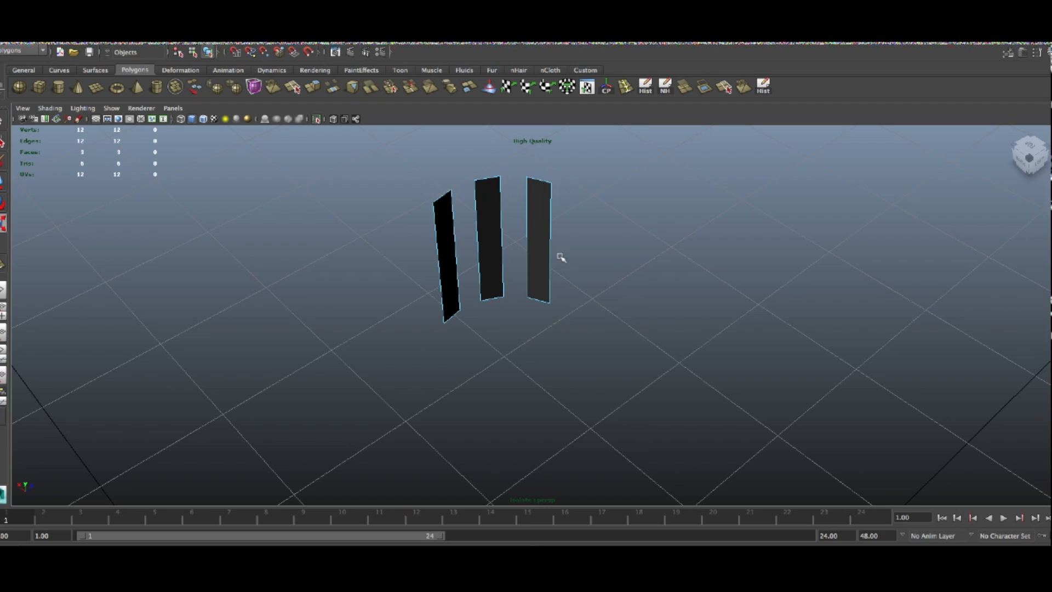
Raise the lower vertices of the three strips to shorten them into small plates, and return to object selection
left_click_drag(323, 248, 258, 286)
right_click_drag(485, 244, 387, 251)
left_click_drag(649, 375, 587, 350)
left_click_drag(496, 308, 490, 172)
left_click_drag(524, 228, 370, 242, "alt")
right_click_drag(489, 363, 538, 348)
left_click(475, 361)
left_click_drag(526, 195, 478, 182, "alt")
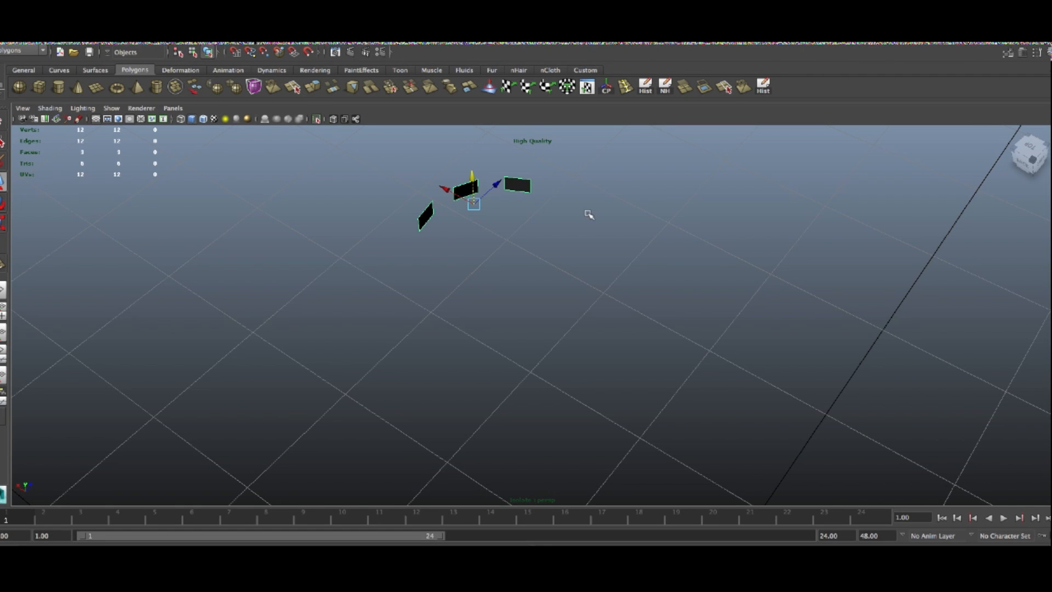
Extrude the three plates into thick blocks and turn off isolation to show the whole tank
left_click_drag(561, 228, 554, 230, "alt")
left_click_drag(524, 156, 528, 154)
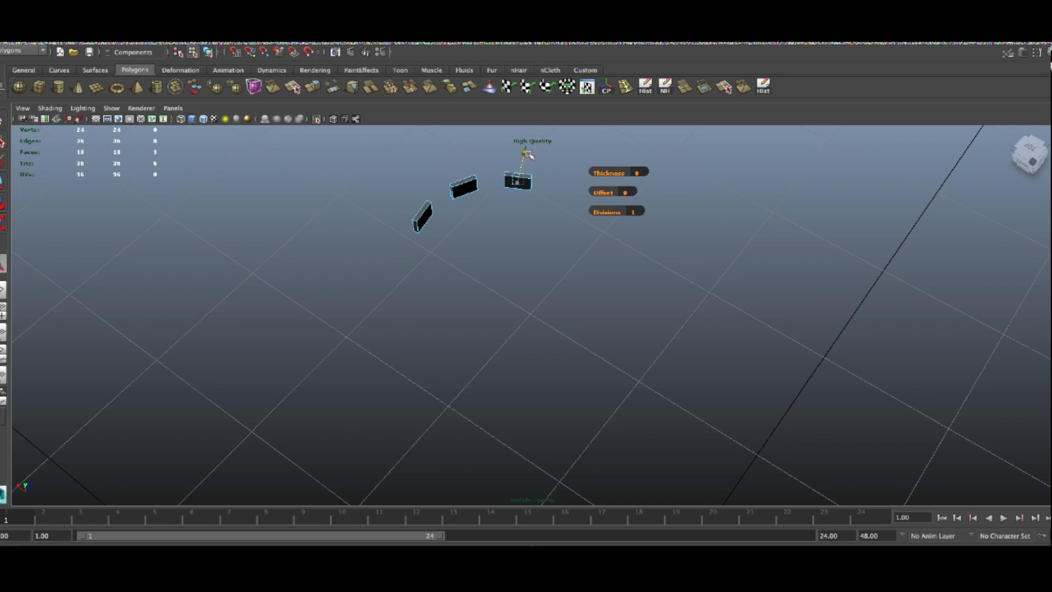
left_click_drag(528, 155, 529, 155)
left_click_drag(619, 205, 787, 207, "alt")
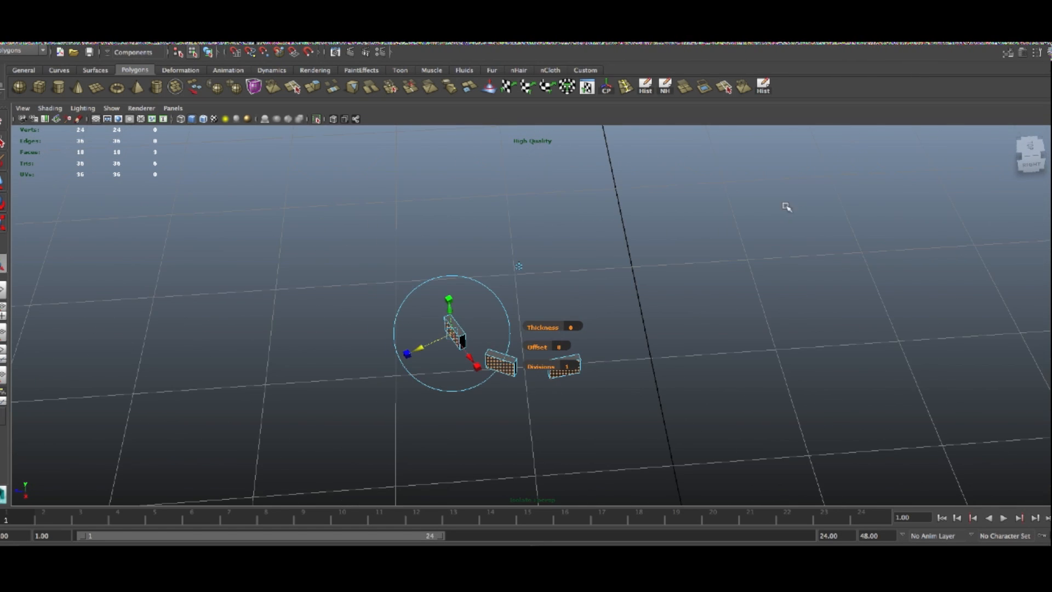
left_click(109, 113)
mouse_move(152, 129)
left_click(249, 129)
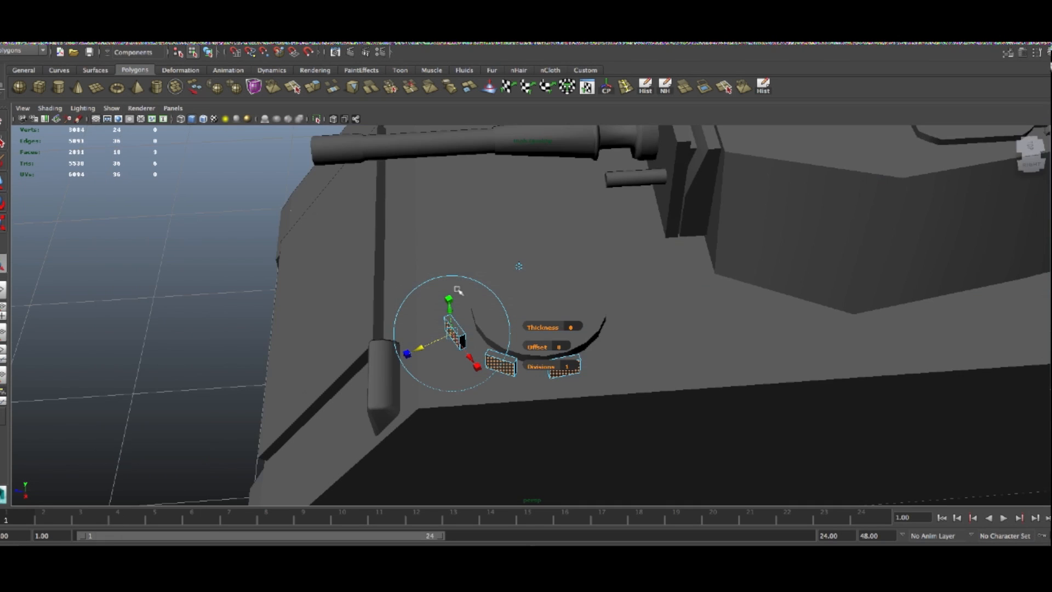
Select the three blocks as one object and scale them down on the front deck
left_click_drag(601, 327, 440, 286, "alt")
right_click_drag(403, 260, 424, 248)
left_click(406, 254)
key("q")
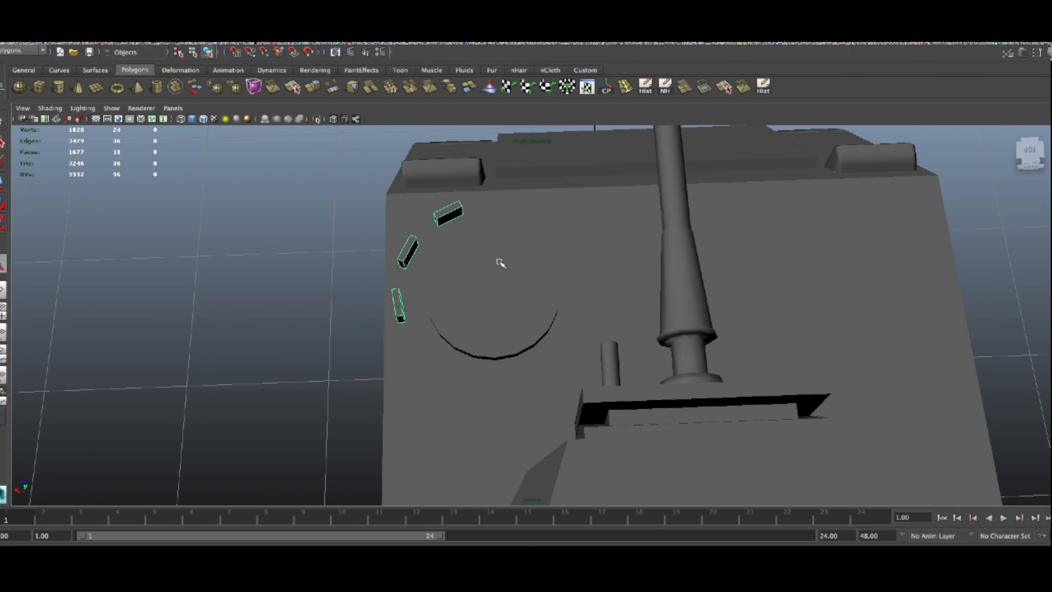
key("w")
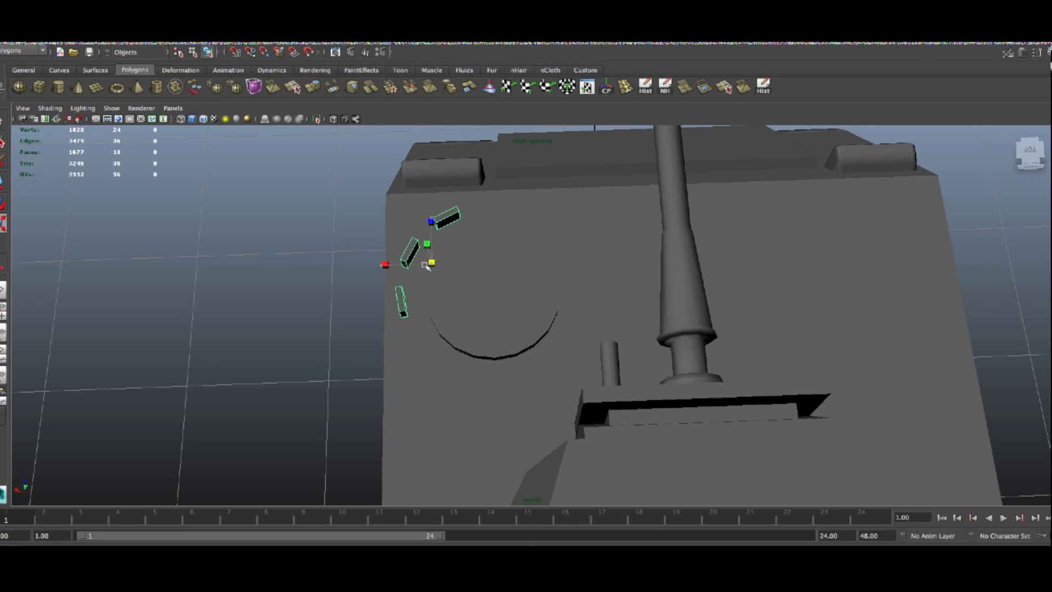
left_click_drag(432, 269, 436, 245, "alt")
left_click(431, 222)
Fit the three blocks around the outer rim of the hatch disc on the front deck
left_click_drag(497, 271, 688, 319, "alt")
left_click(501, 312)
left_click_drag(576, 289, 659, 270)
left_click(659, 270)
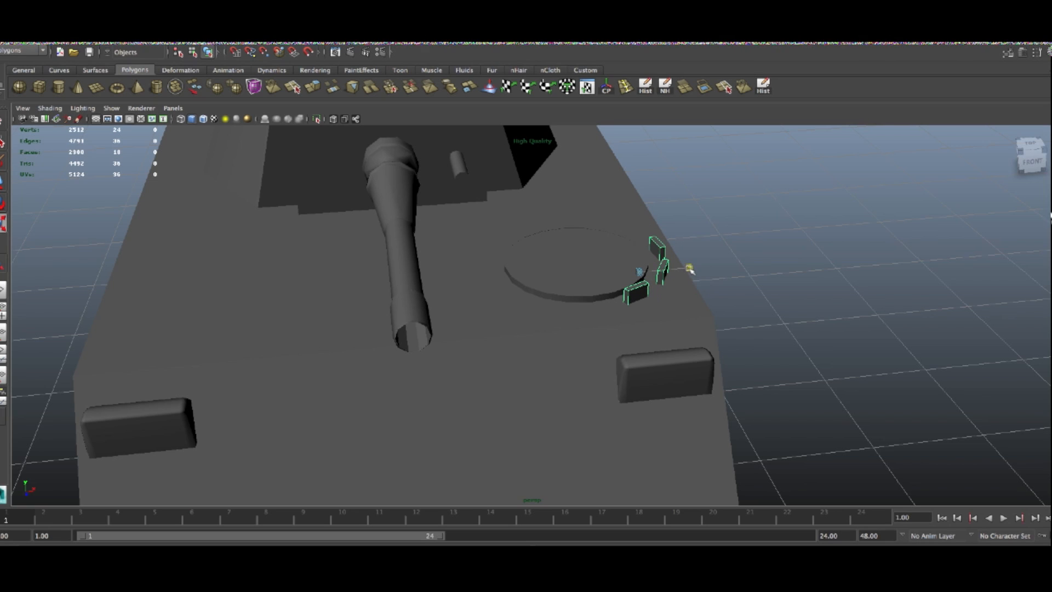
left_click_drag(643, 274, 612, 305)
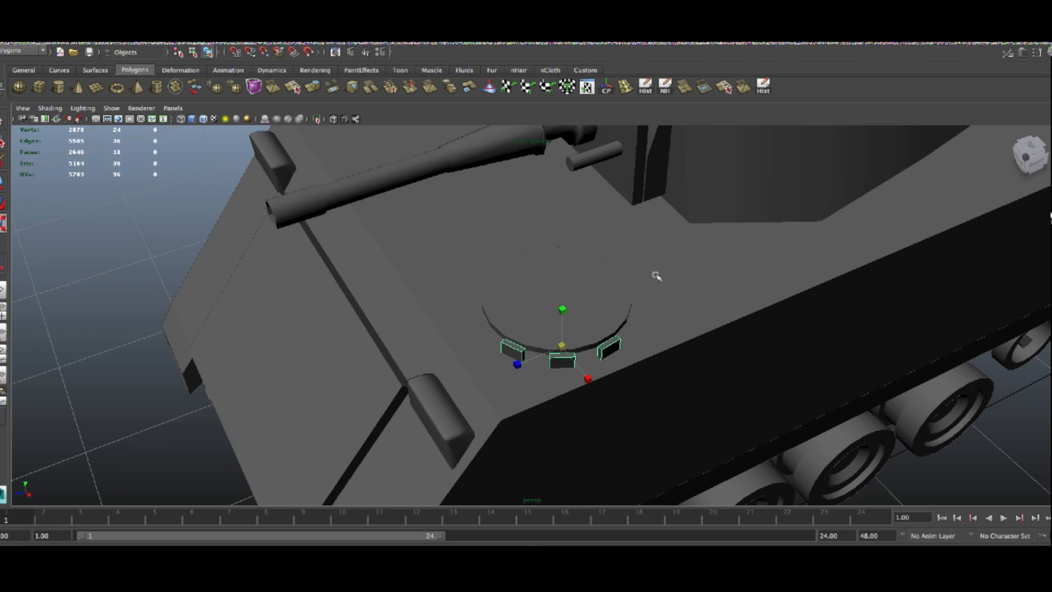
Isolate the hatch disc's cylinder and delete its bottom cap faces
mouse_move(705, 280)
left_mouse_down("alt")
mouse_move(823, 296)
mouse_move(725, 284)
mouse_move(580, 343)
mouse_move(606, 278)
mouse_move(628, 298)
mouse_move(564, 271)
left_mouse_up("alt")
left_click(827, 324)
left_click(535, 317)
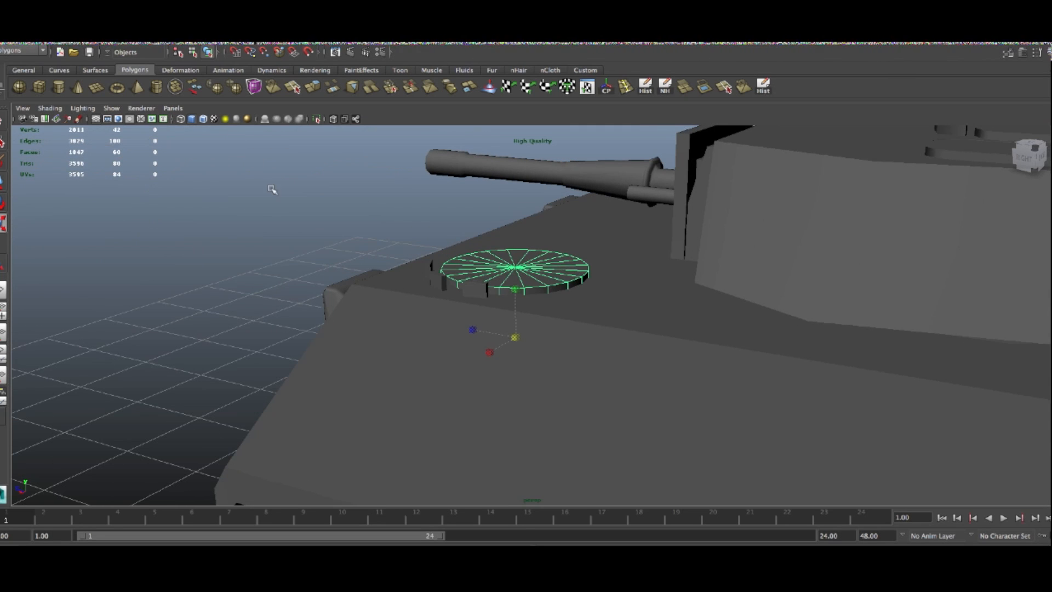
left_click(117, 108)
mouse_move(163, 123)
left_click(241, 131)
left_click_drag(578, 377, 543, 380, "alt")
right_click_drag(542, 379, 542, 400)
left_click_drag(644, 424, 639, 448, "alt")
left_click_drag(328, 357, 326, 356)
left_click_drag(662, 359, 402, 346, "ctrl")
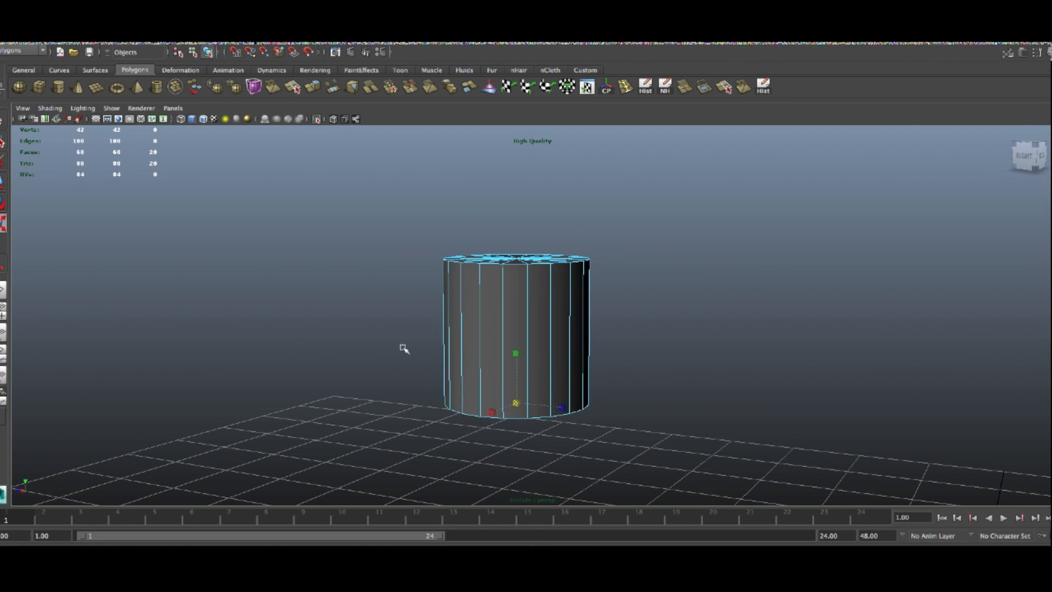
Raise the cylinder's bottom edge loop close to the top cap to form a thin disc, and return to object selection
right_click_drag(581, 359, 501, 347)
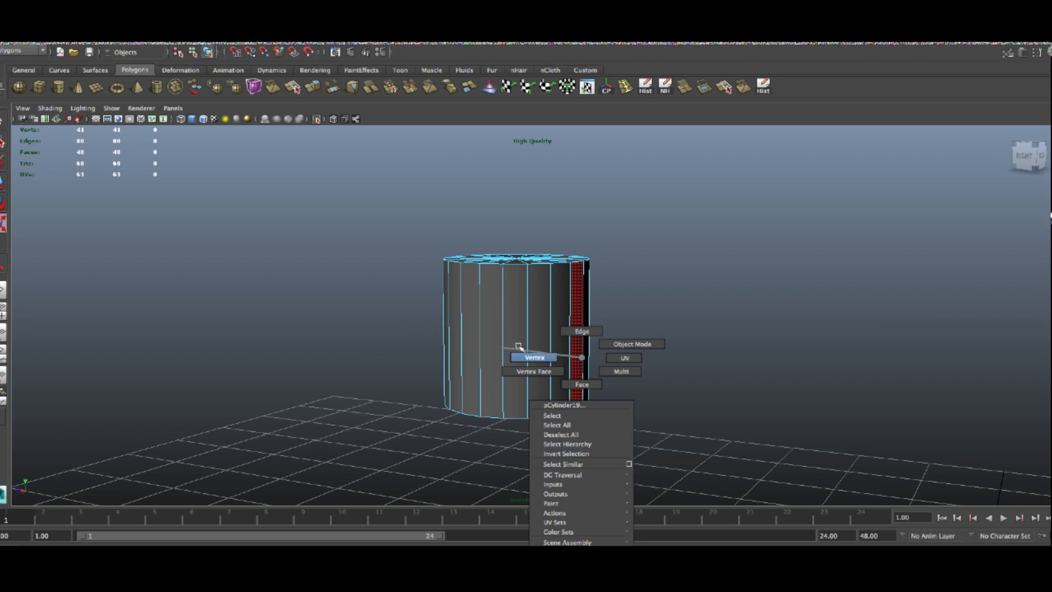
right_click_drag(568, 333, 570, 332)
left_click_drag(538, 418, 520, 226)
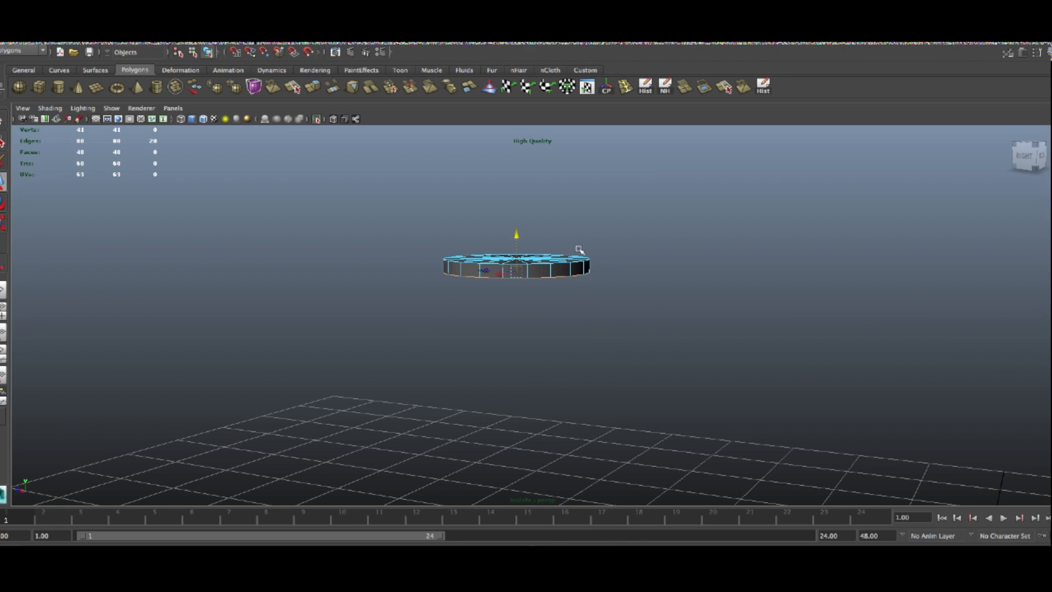
right_click_drag(562, 268, 632, 277)
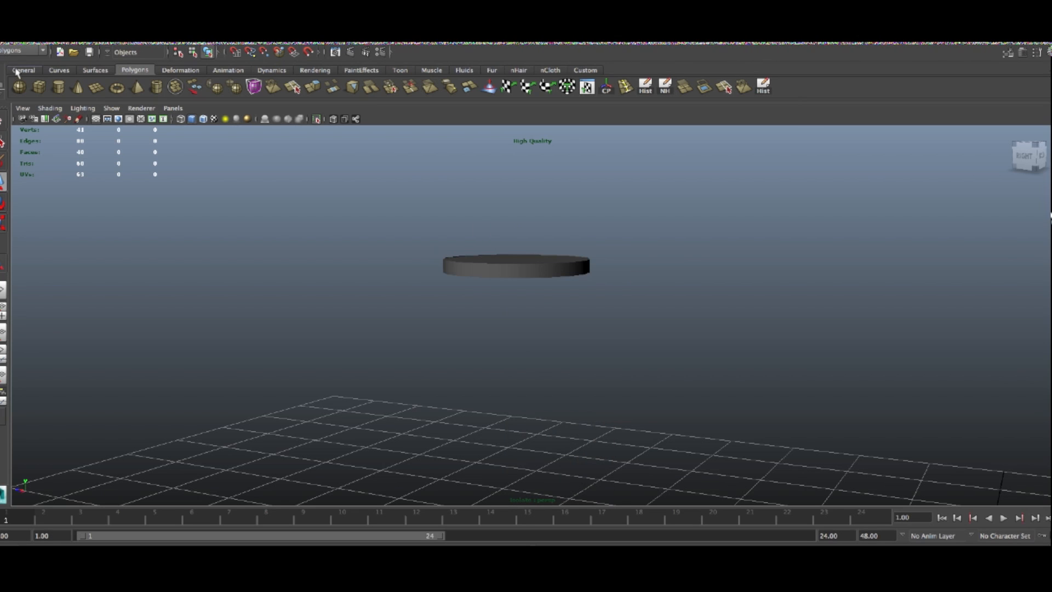
Turn off isolation to show the whole tank and select the hatch disc on the front deck
left_click(132, 109)
mouse_move(114, 109)
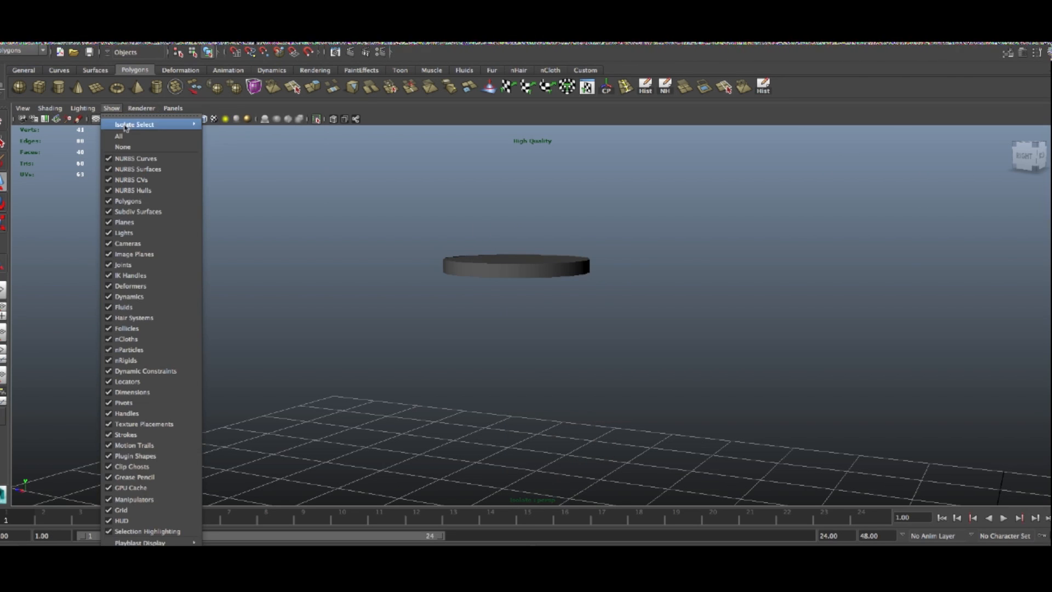
left_click(223, 131)
left_click_drag(337, 274, 251, 218, "alt")
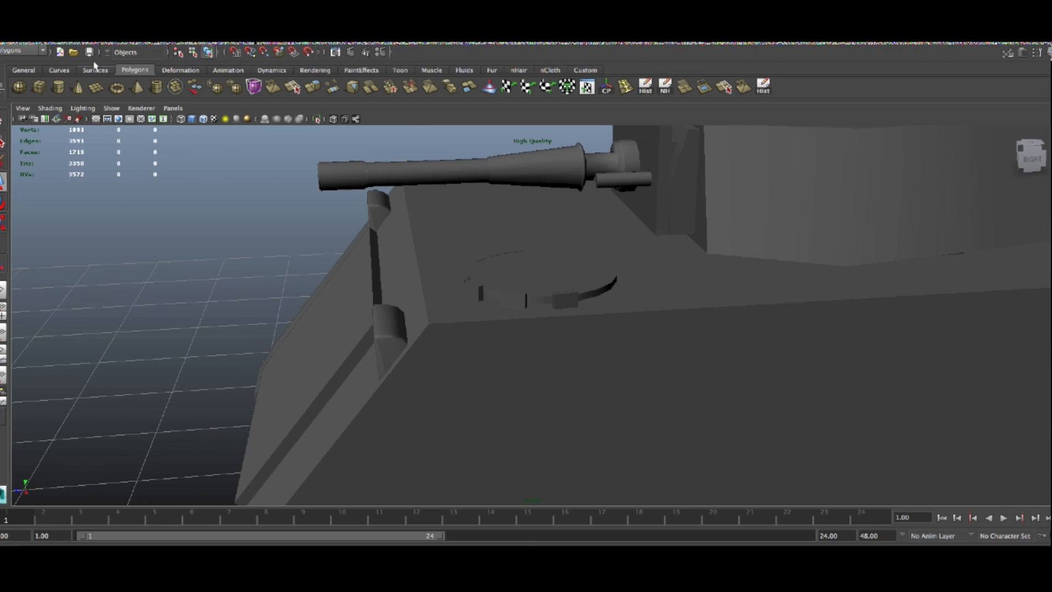
left_click_drag(193, 198, 545, 307, "alt")
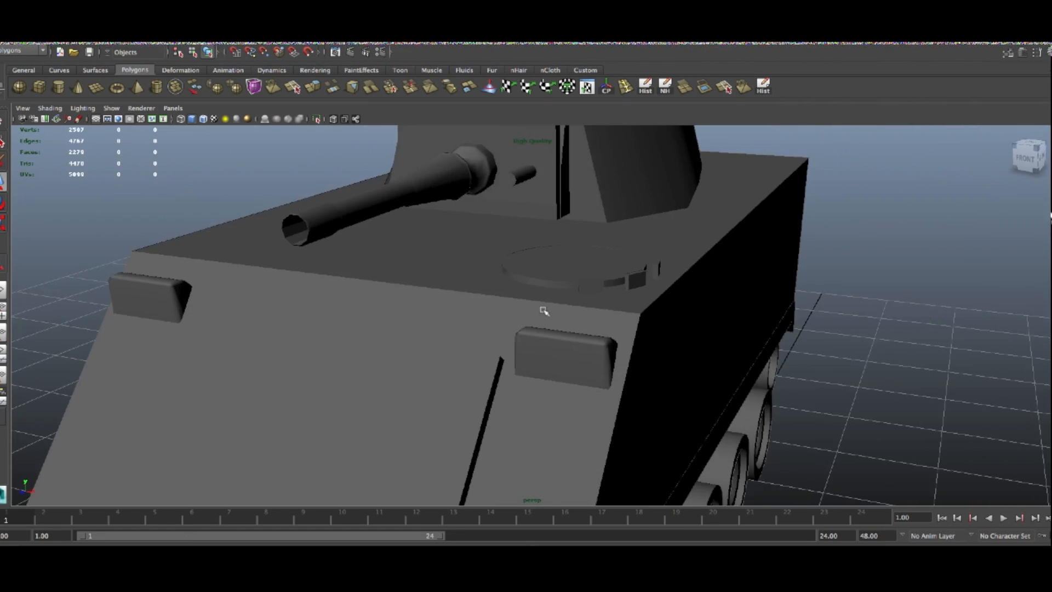
left_click(587, 265)
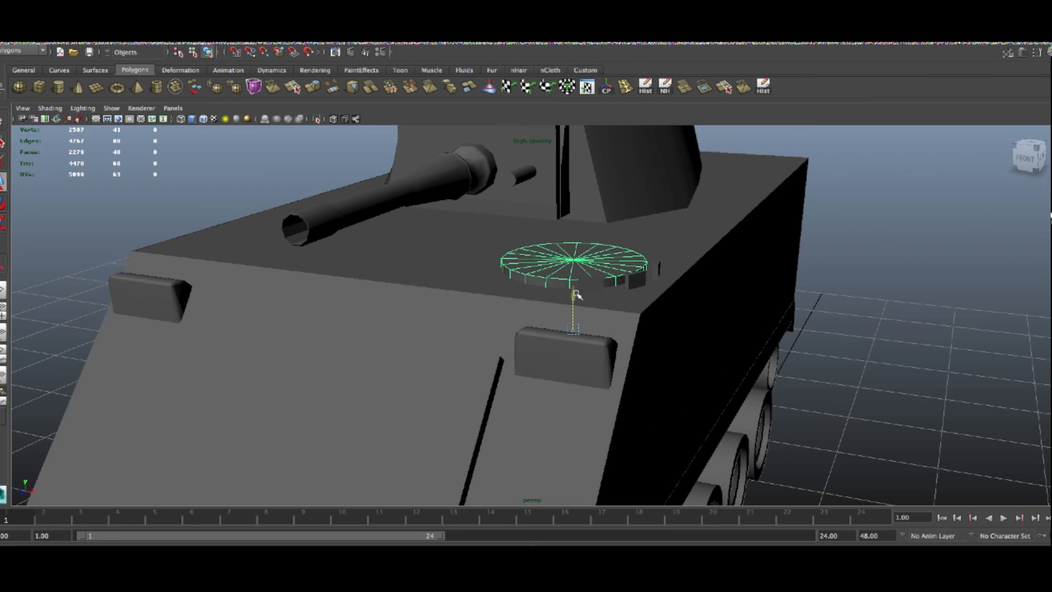
Examine the whole tank from the front, sides, rear and underside, checking the hull and wheels
left_click_drag(802, 359, 740, 364, "alt")
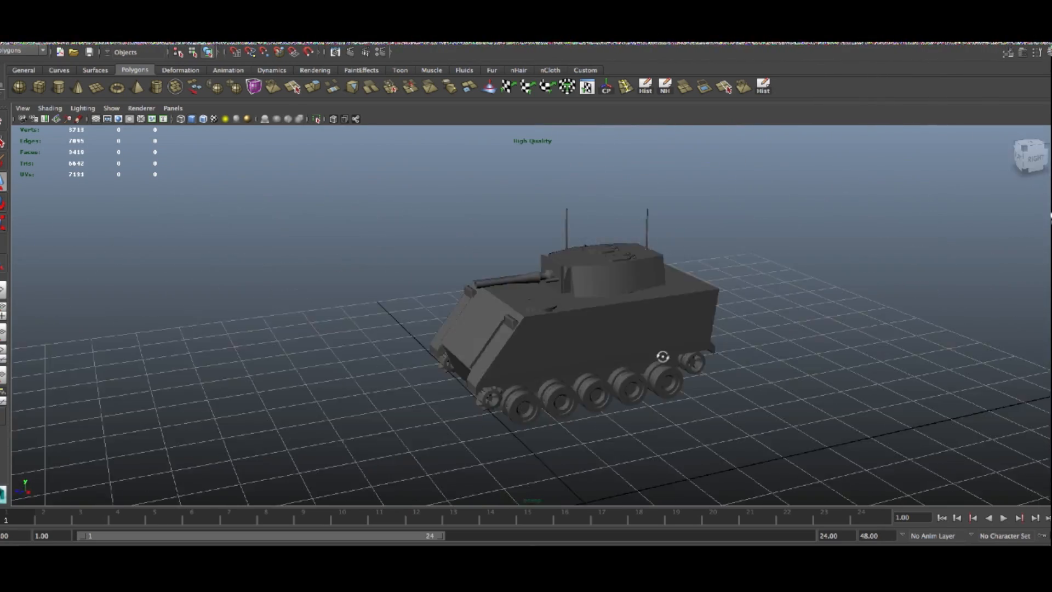
left_click_drag(639, 389, 812, 365, "alt")
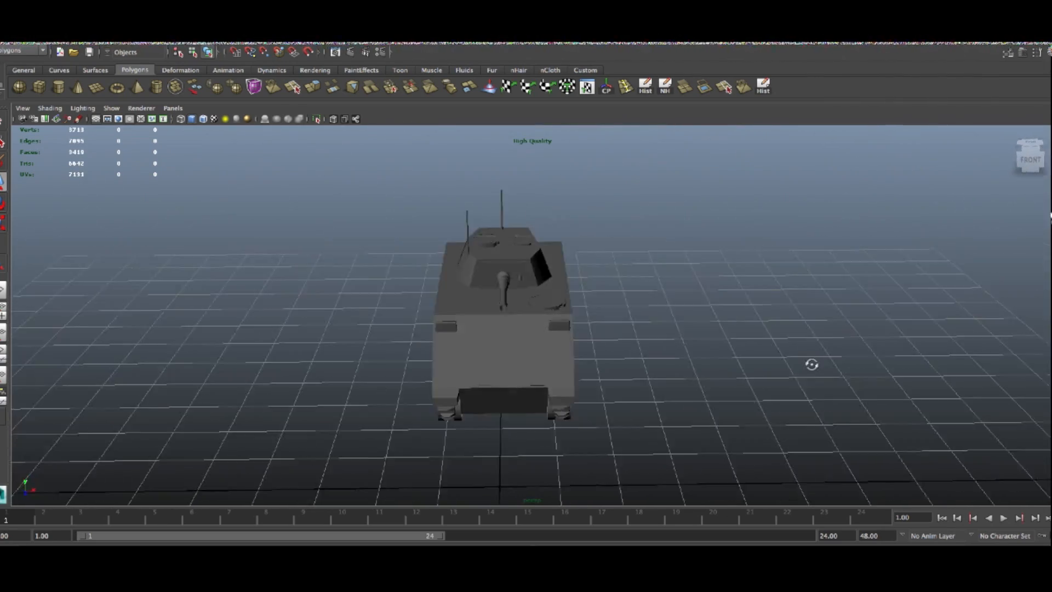
left_click_drag(570, 370, 520, 373, "alt")
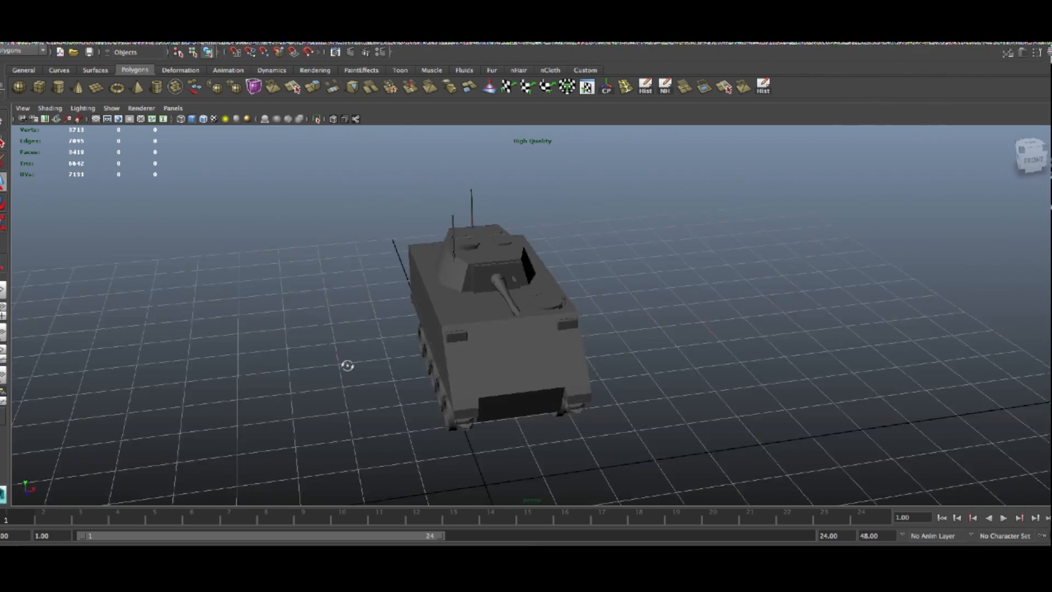
left_click_drag(373, 334, 275, 343, "alt")
left_click_drag(709, 312, 59, 234, "alt")
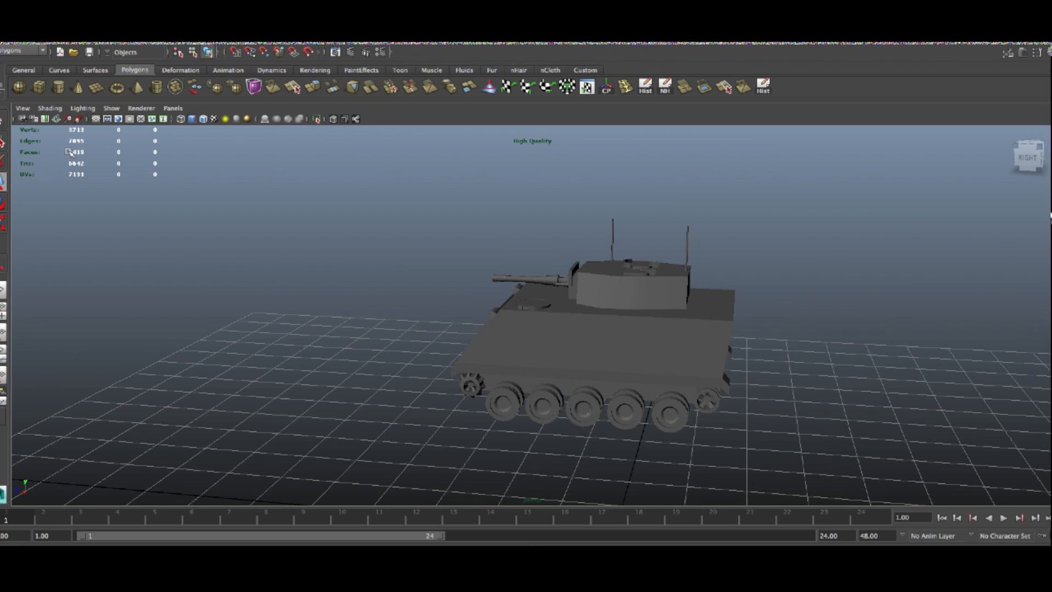
left_click_drag(450, 343, 654, 341, "alt")
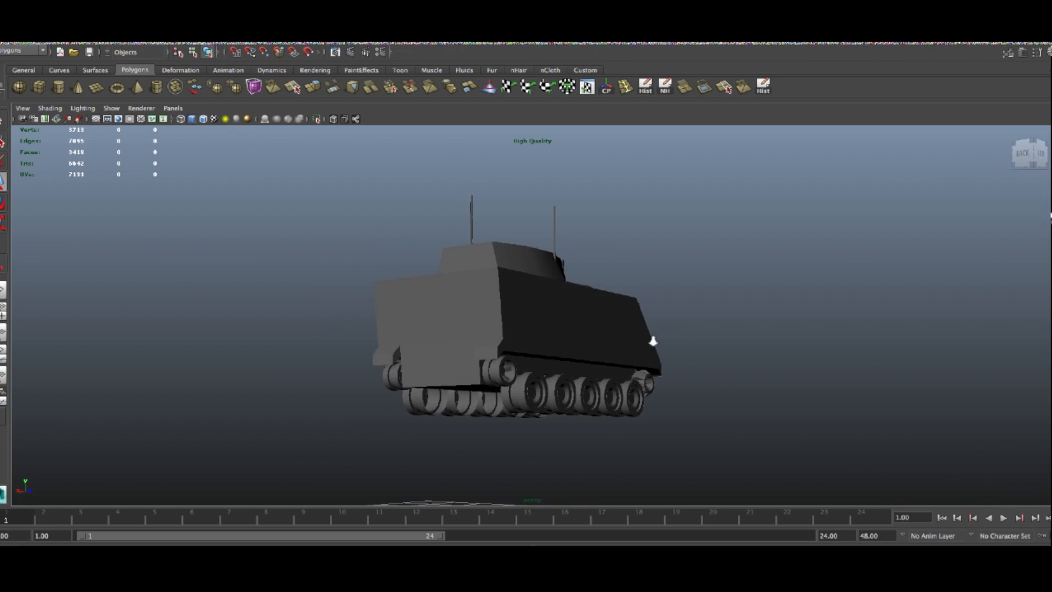
scroll(653, 340, "up", 5)
left_click_drag(545, 436, 510, 389, "alt")
left_click(494, 351)
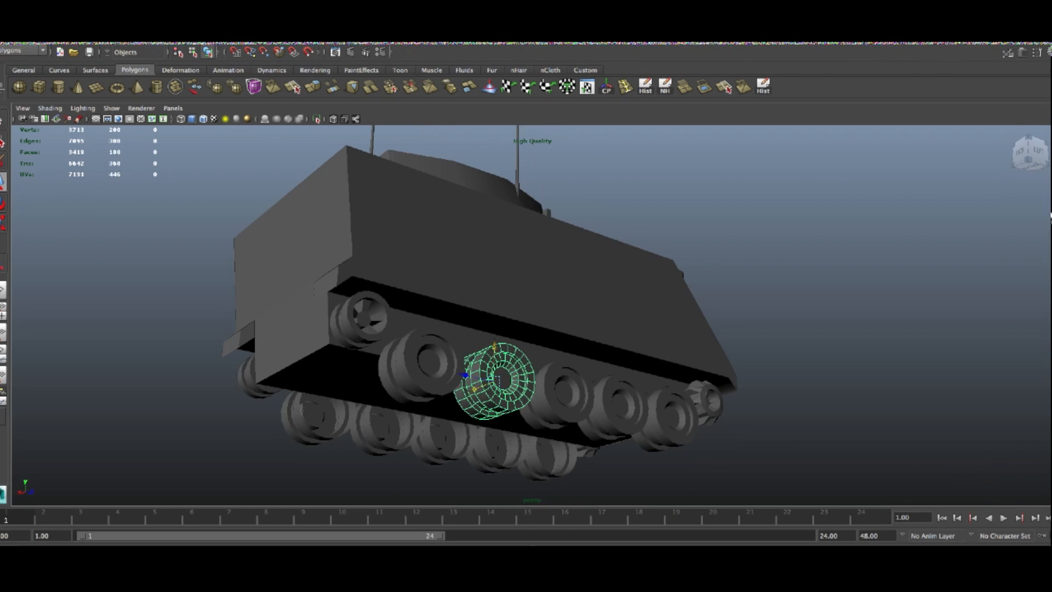
left_click(566, 344)
left_click_drag(373, 391, 488, 324, "alt")
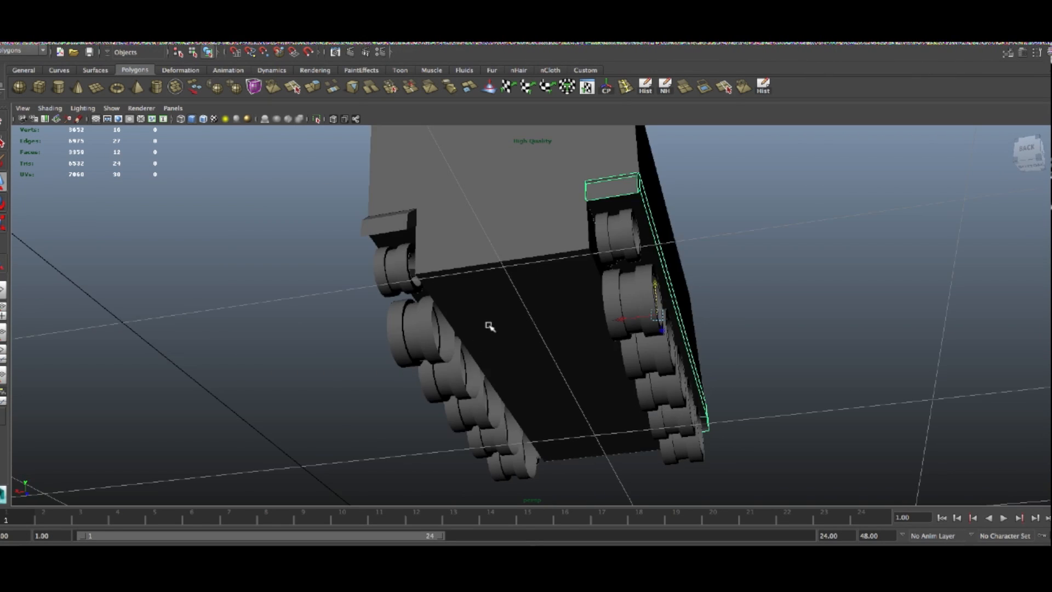
left_click_drag(554, 331, 516, 397, "alt")
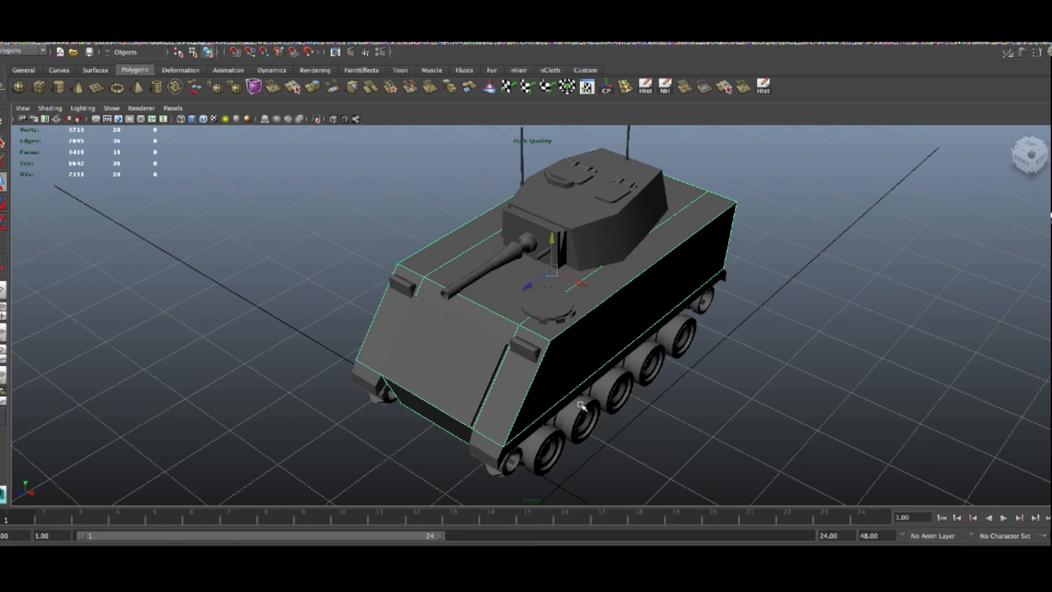
left_click(602, 387)
Select the angled guard piece in front of the far hatch on the turret roof
left_click_drag(701, 203, 608, 192, "alt")
right_click_drag(608, 192, 656, 250, "alt")
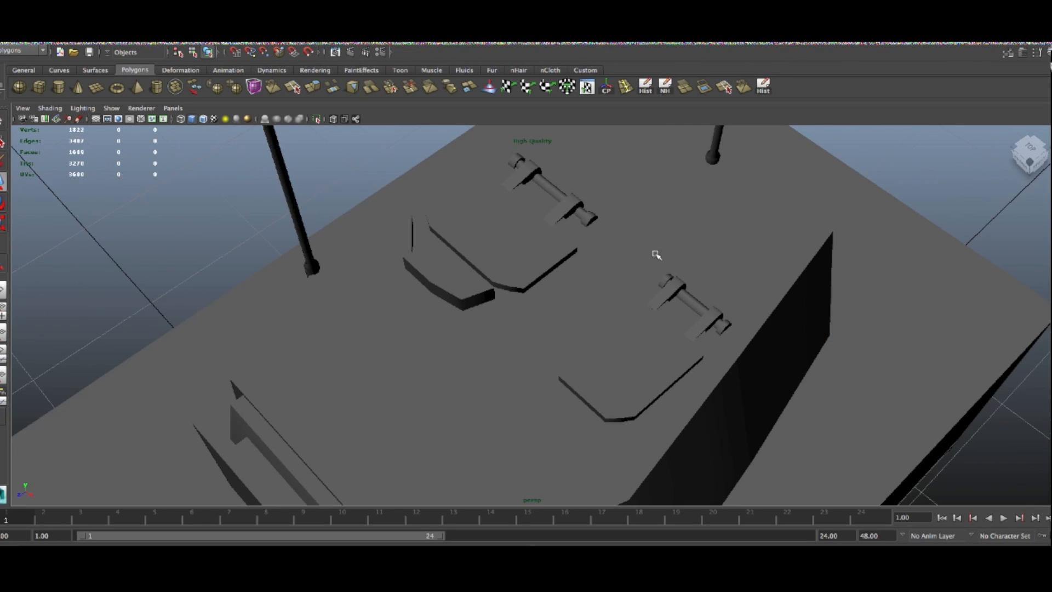
left_click_drag(714, 321, 671, 295, "alt")
left_click(581, 366)
left_click(567, 294)
left_click(638, 397)
left_click(488, 318)
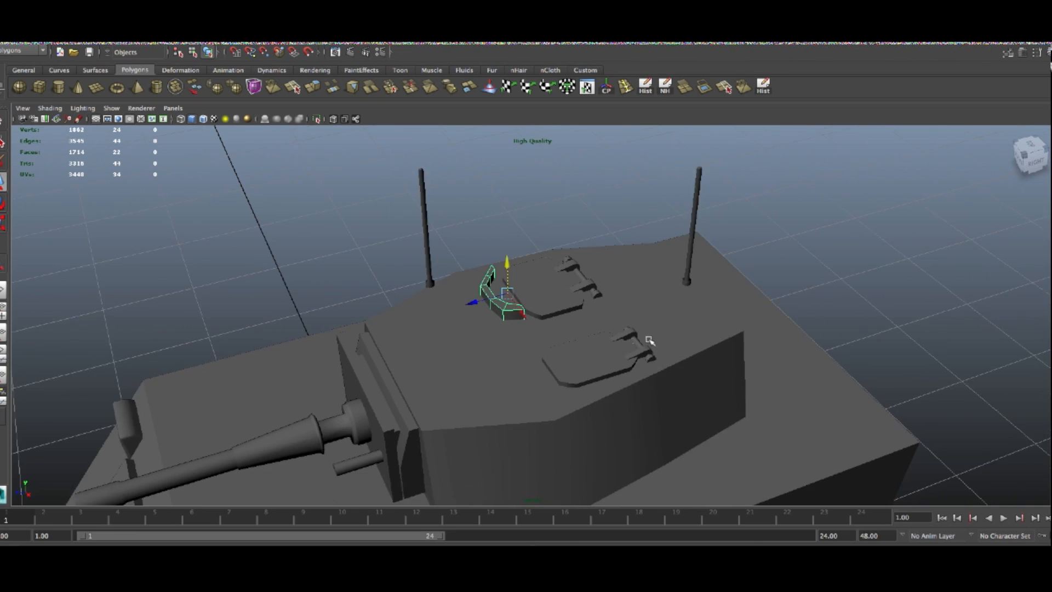